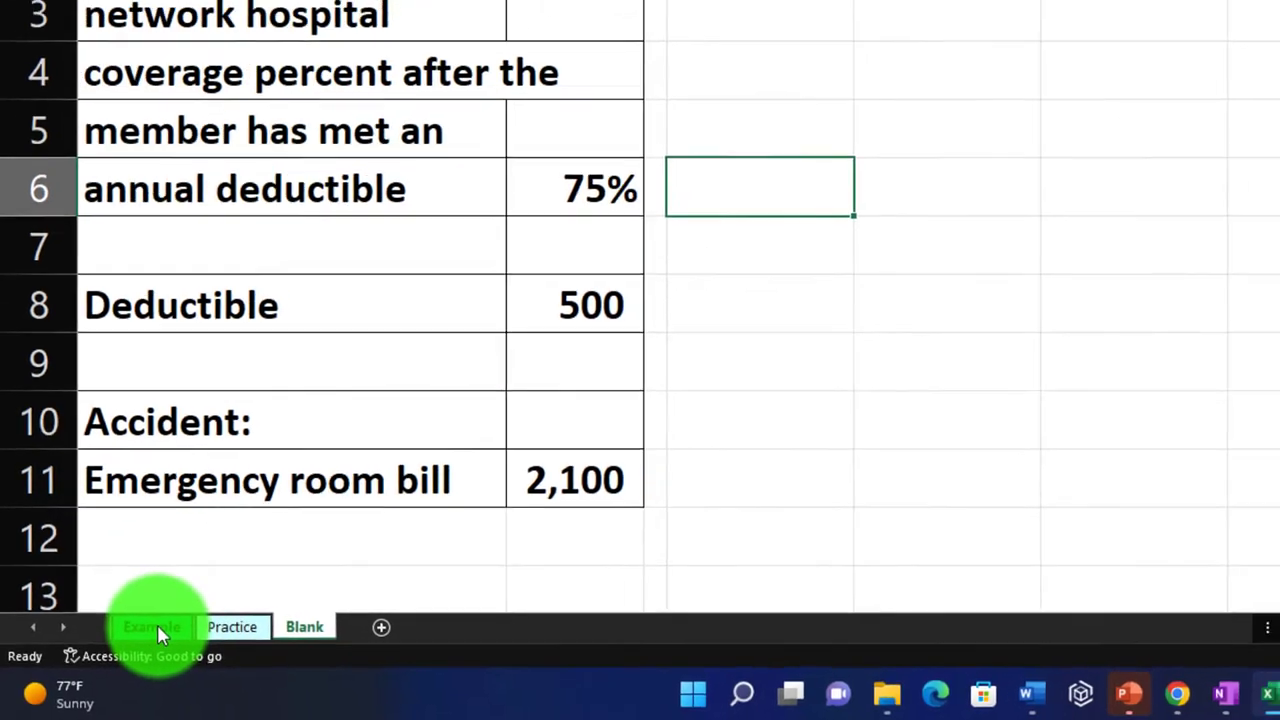
- Look over the worked Amount Out of Pocket calculation and its plan data on the Example sheet
left_click(157, 626)
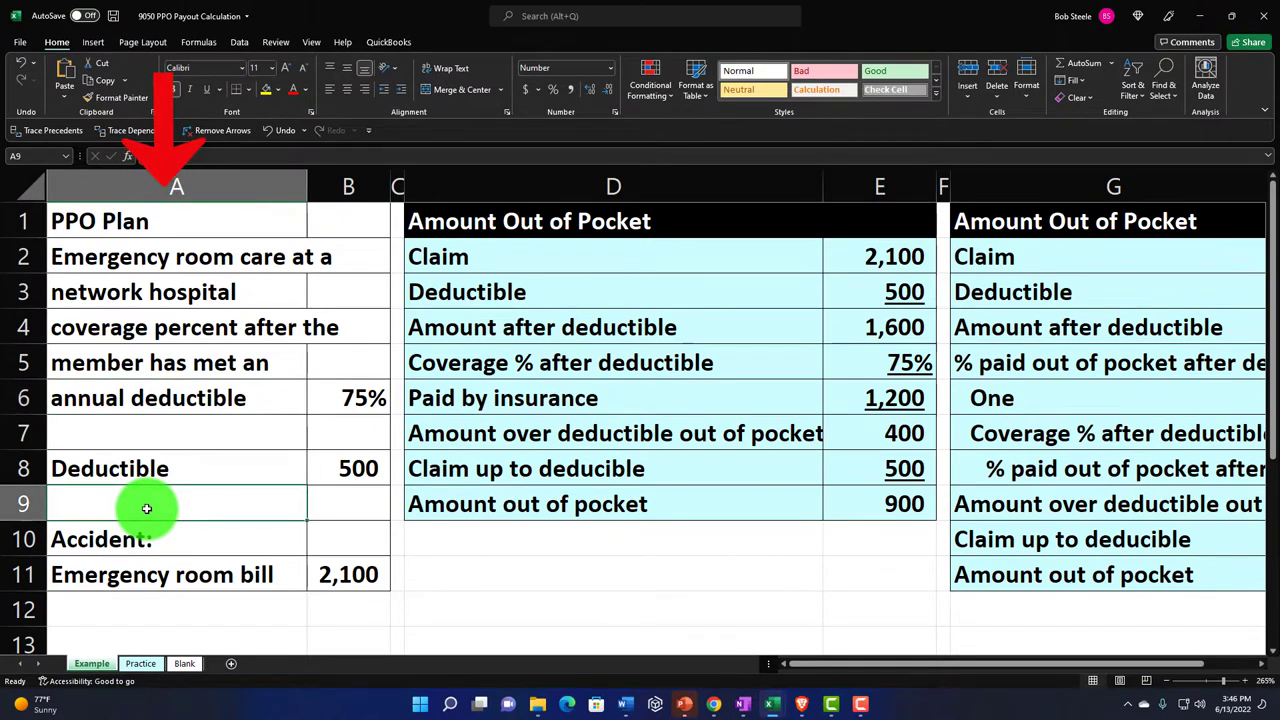
left_click(155, 566)
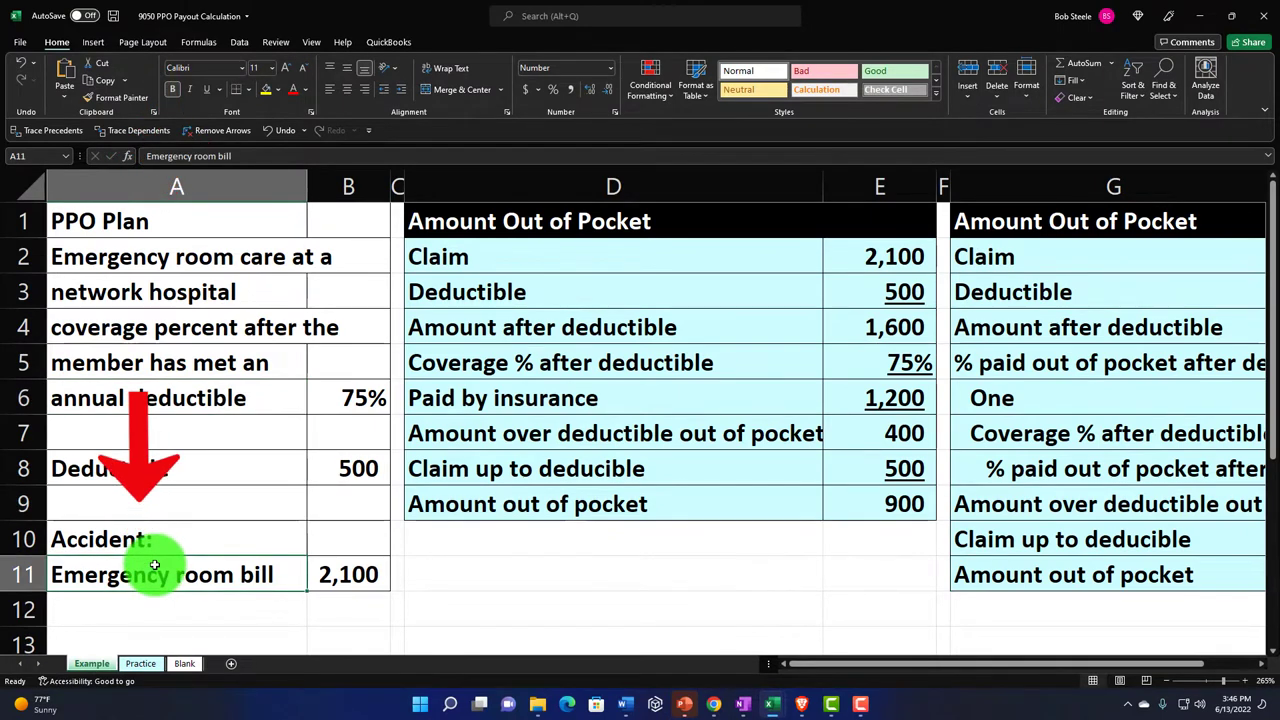
key("Right")
key("Right")
key("Right")
key("Right")
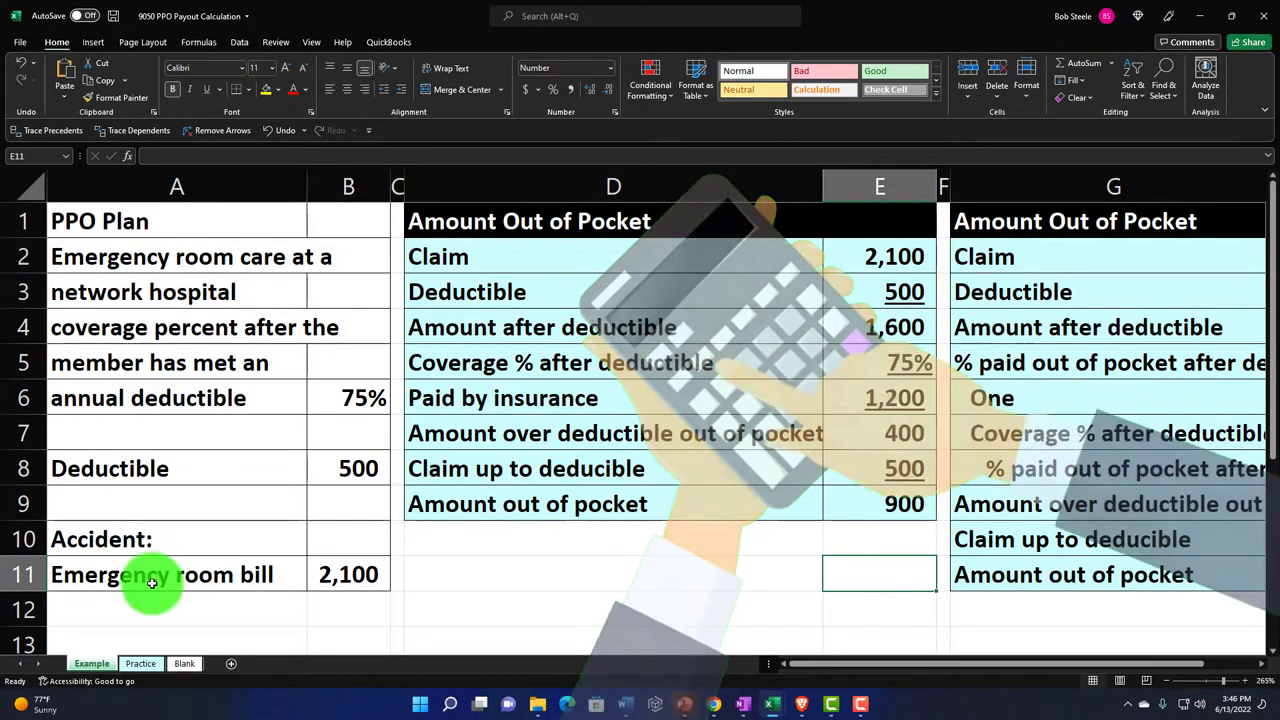
- Look over the unfilled Amount Out of Pocket tables on the Practice sheet and return to the Blank sheet
left_click(141, 664)
left_click(460, 320)
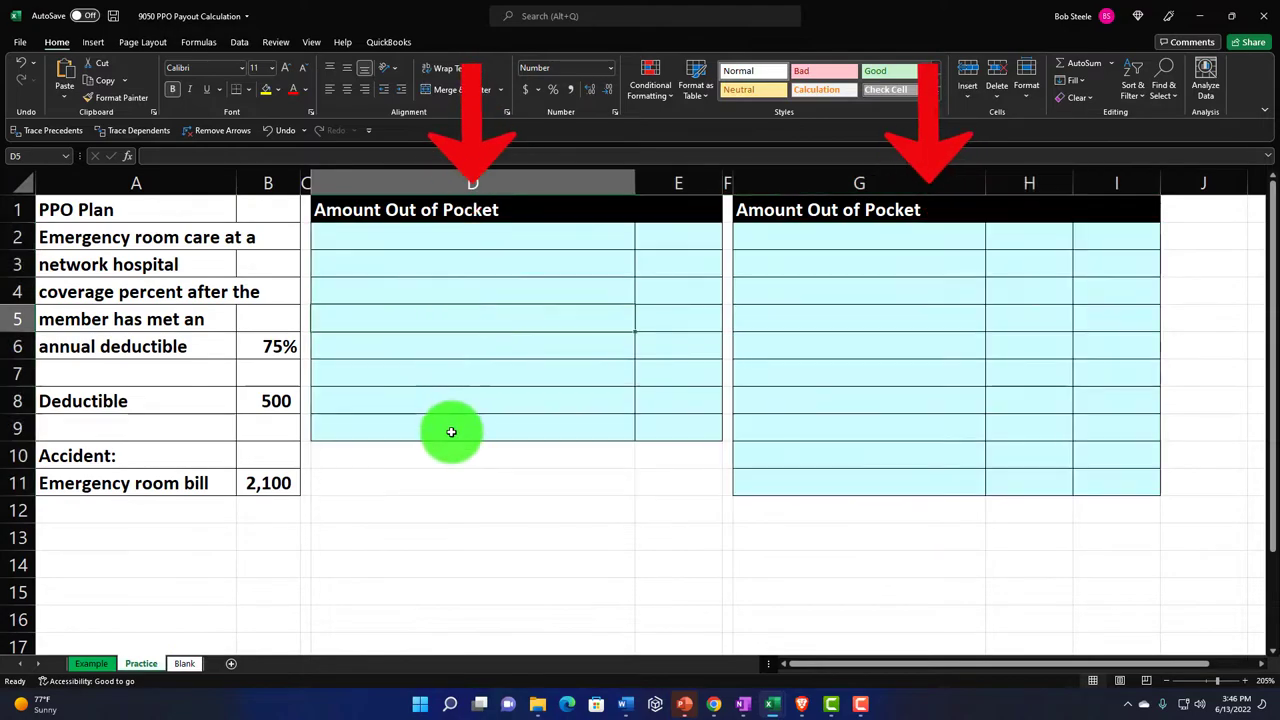
scroll(451, 431, "up", 4, "ctrl")
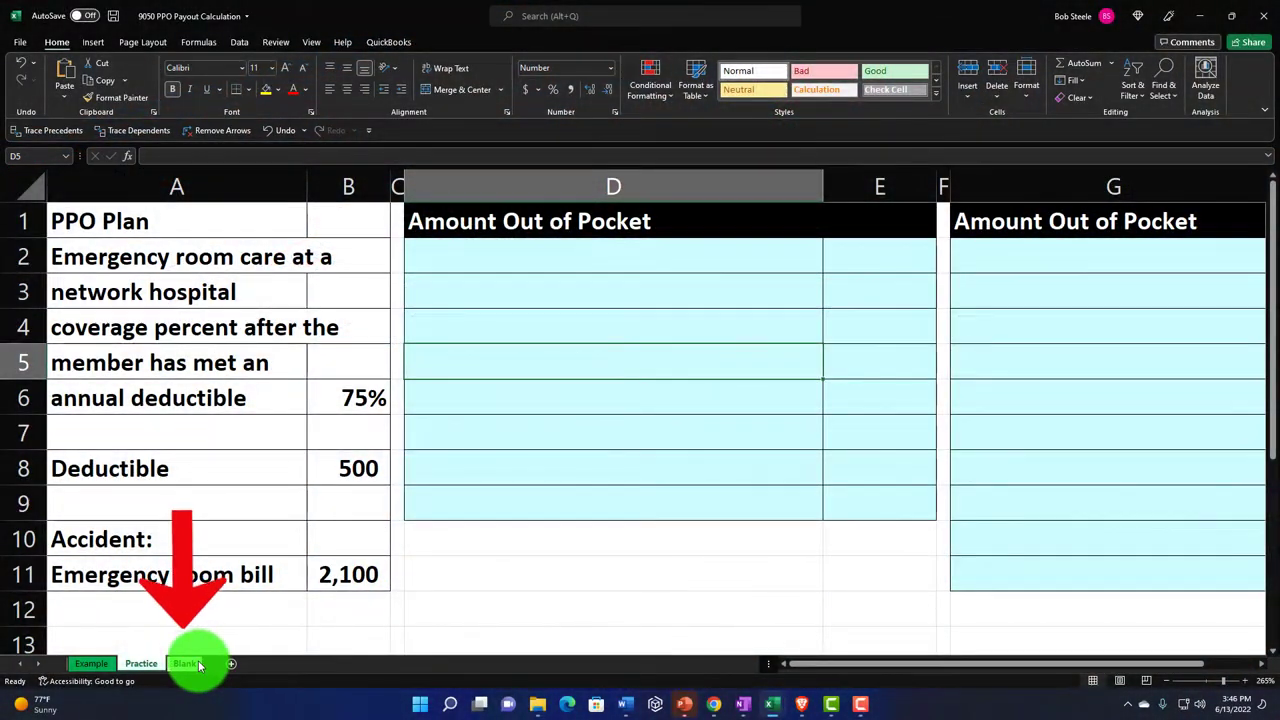
left_click(196, 663)
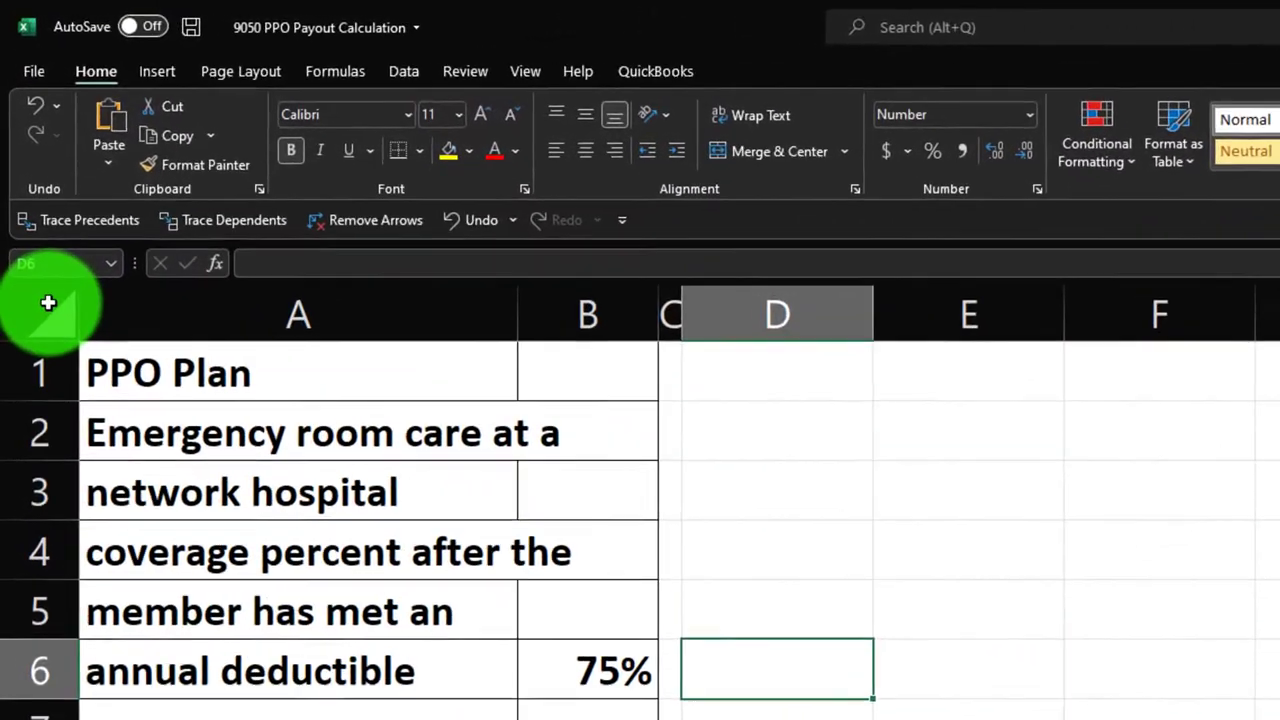
left_click(42, 252)
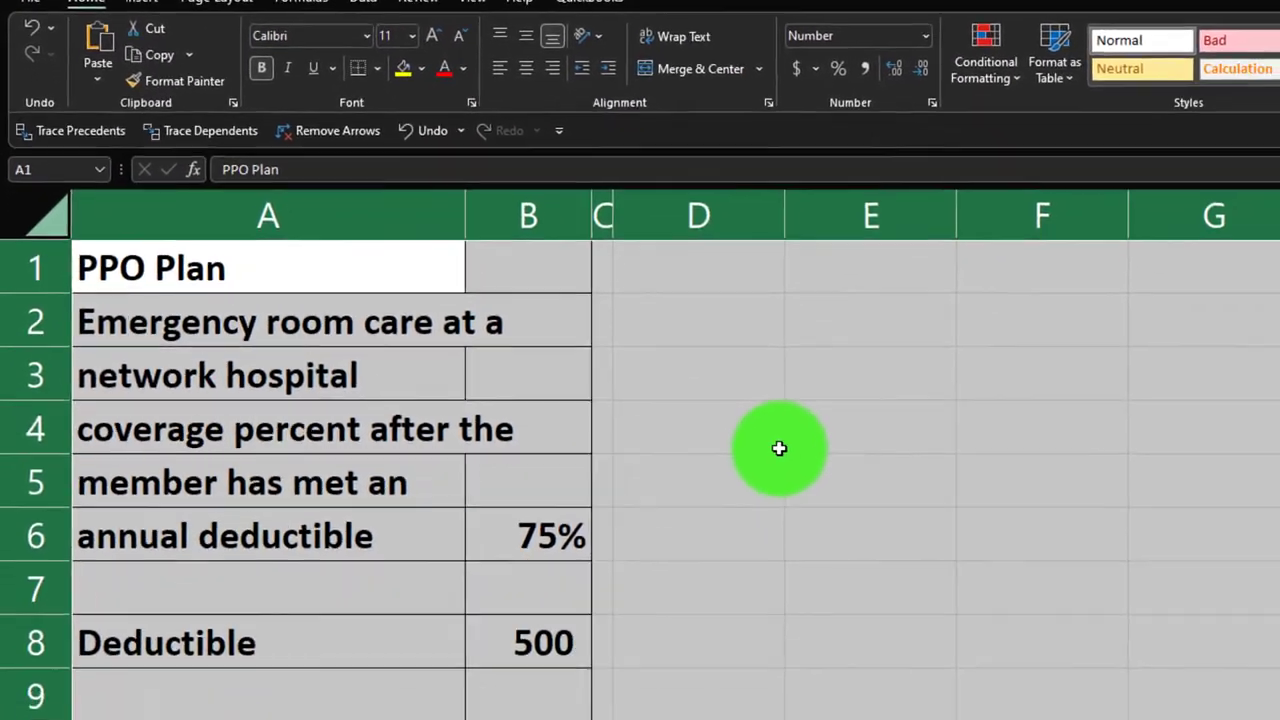
right_click(882, 584)
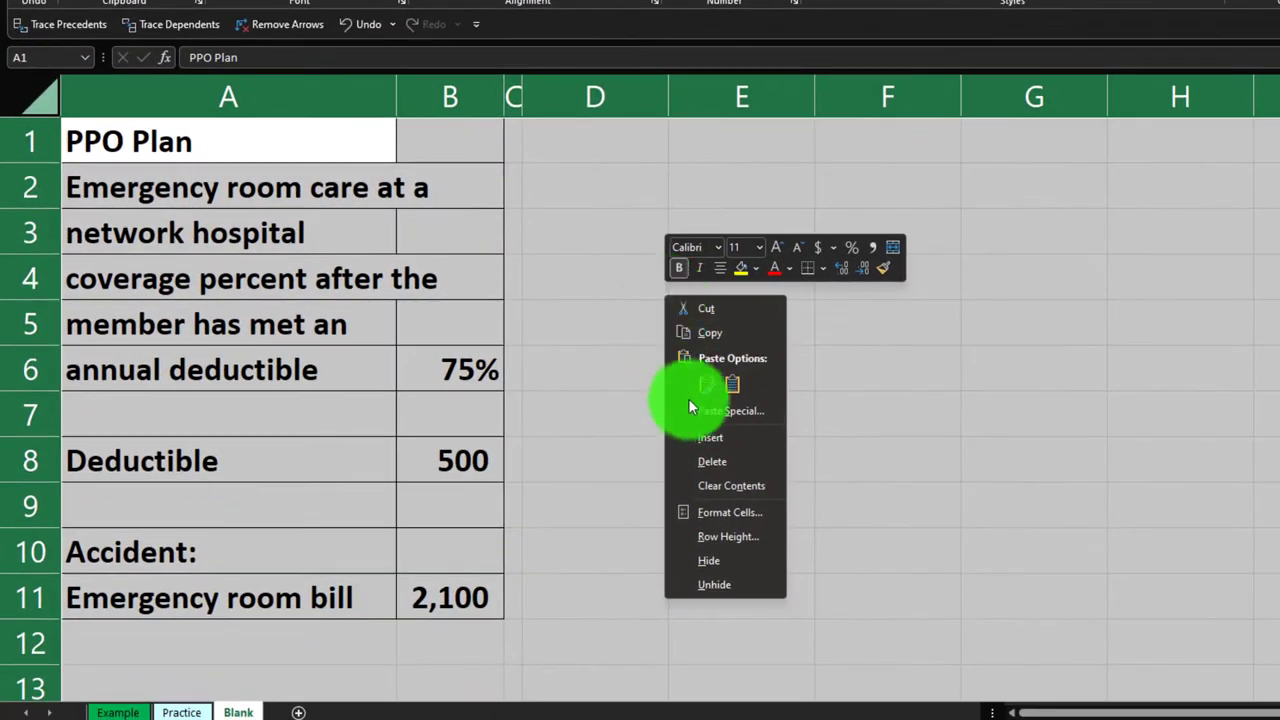
left_click(718, 511)
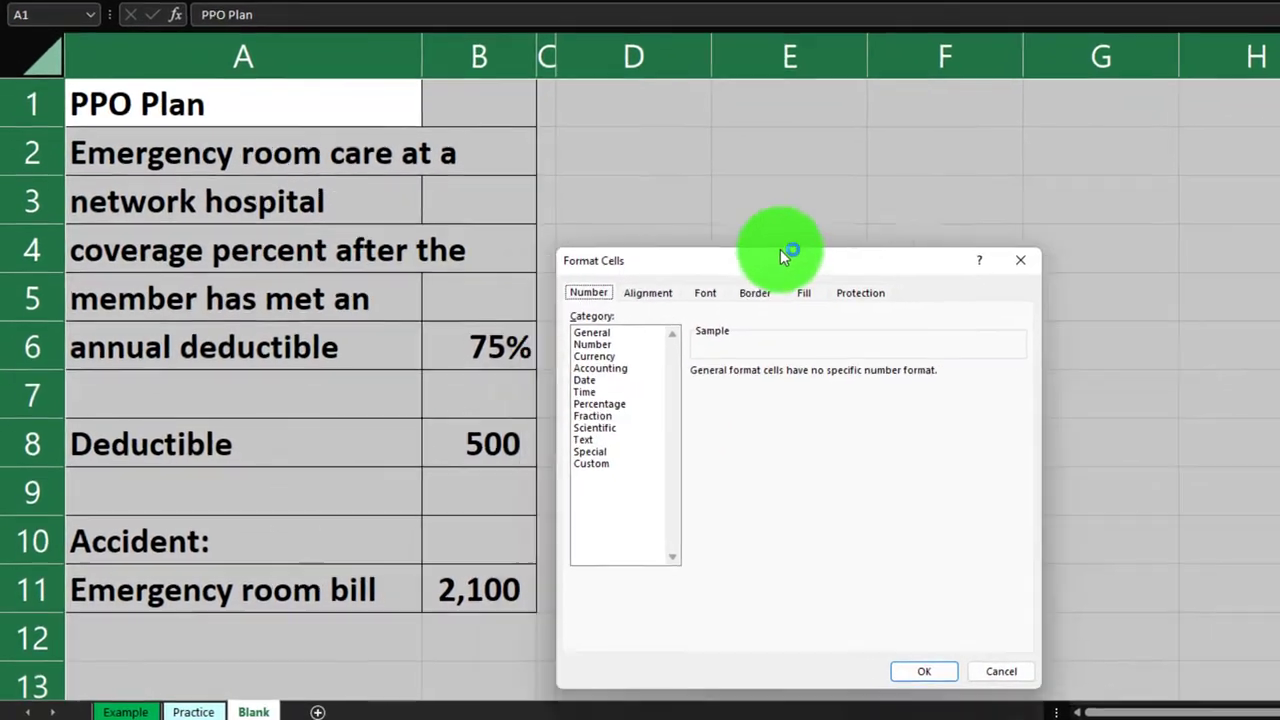
left_click_drag(780, 255, 889, 145)
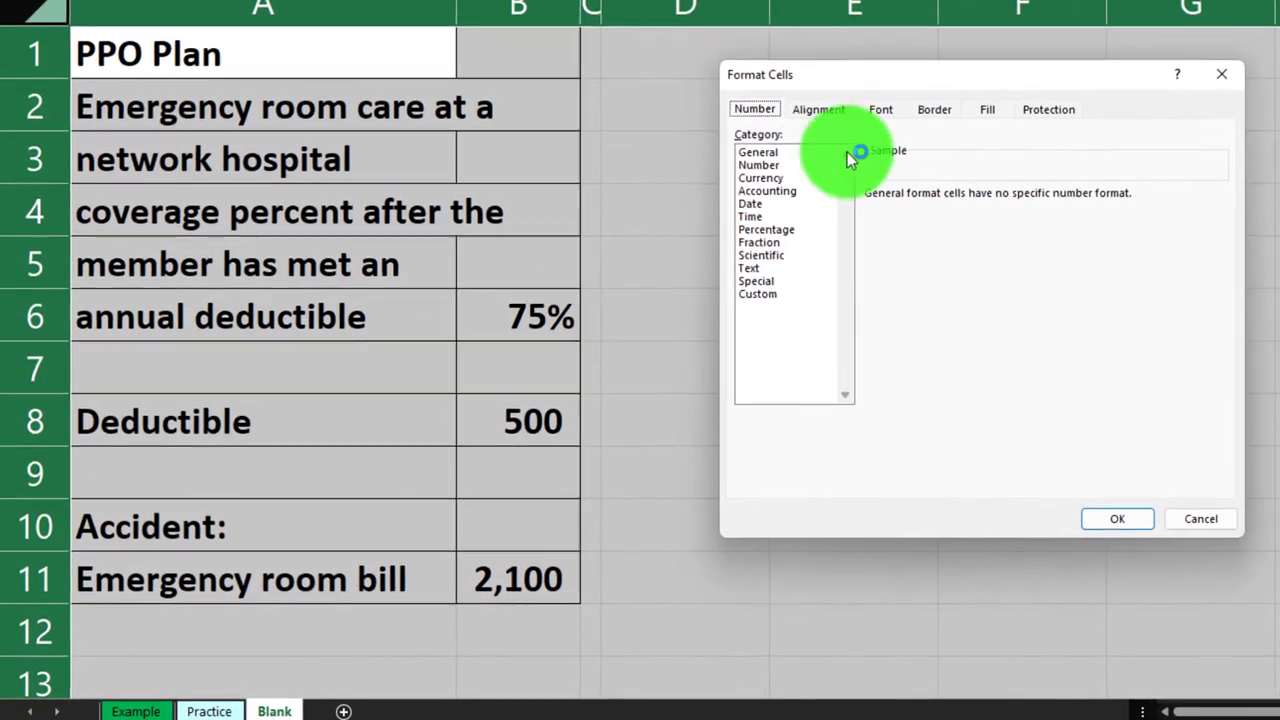
left_click(718, 215)
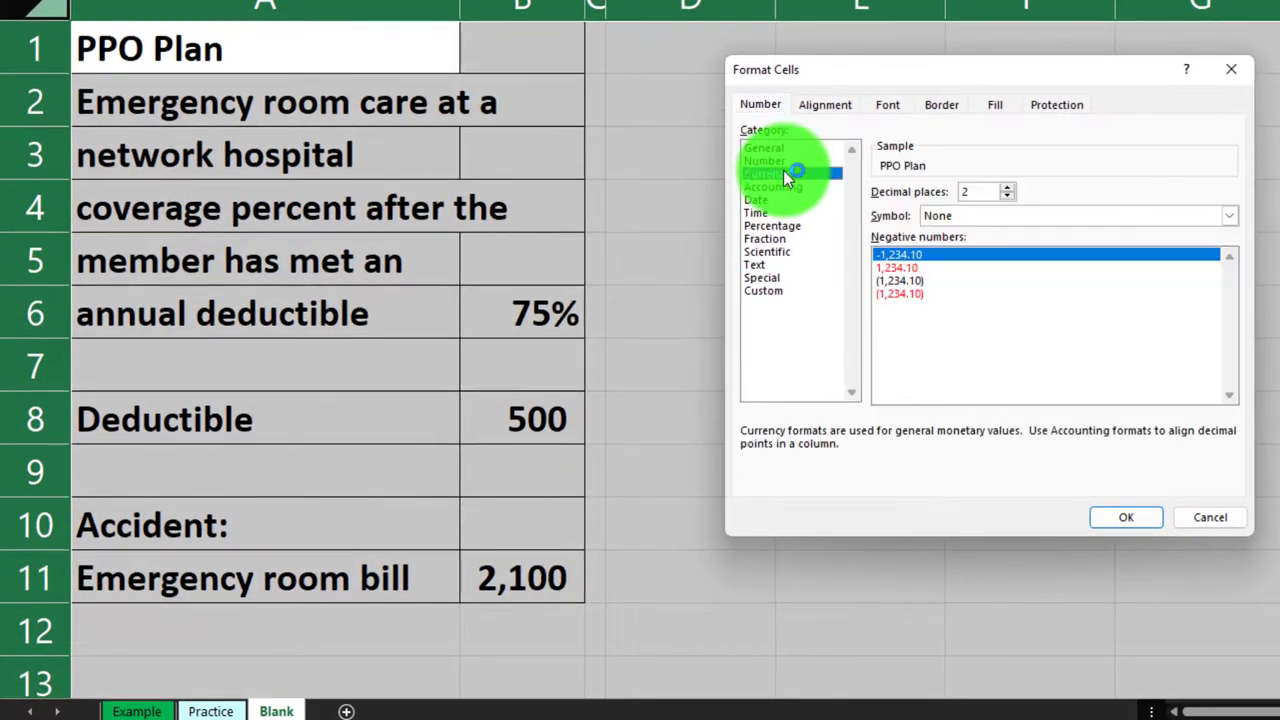
left_click(902, 292)
left_click(1008, 216)
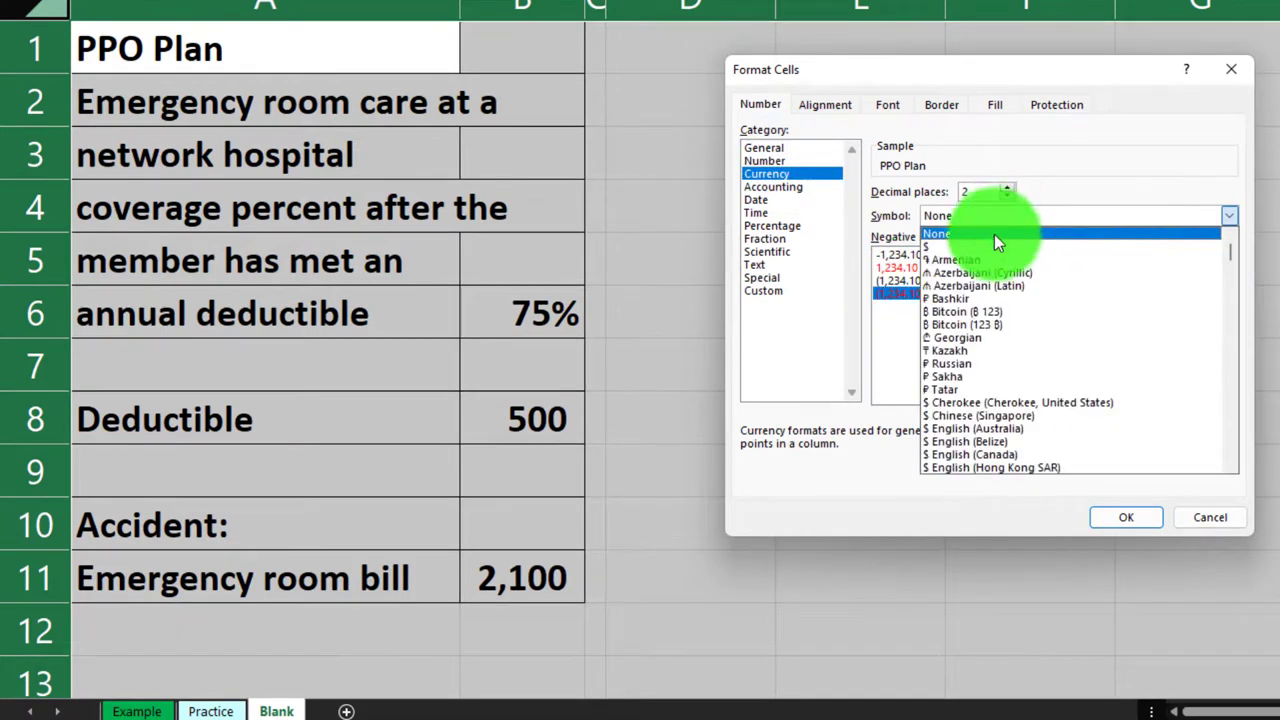
left_click(992, 242)
left_click(1006, 198)
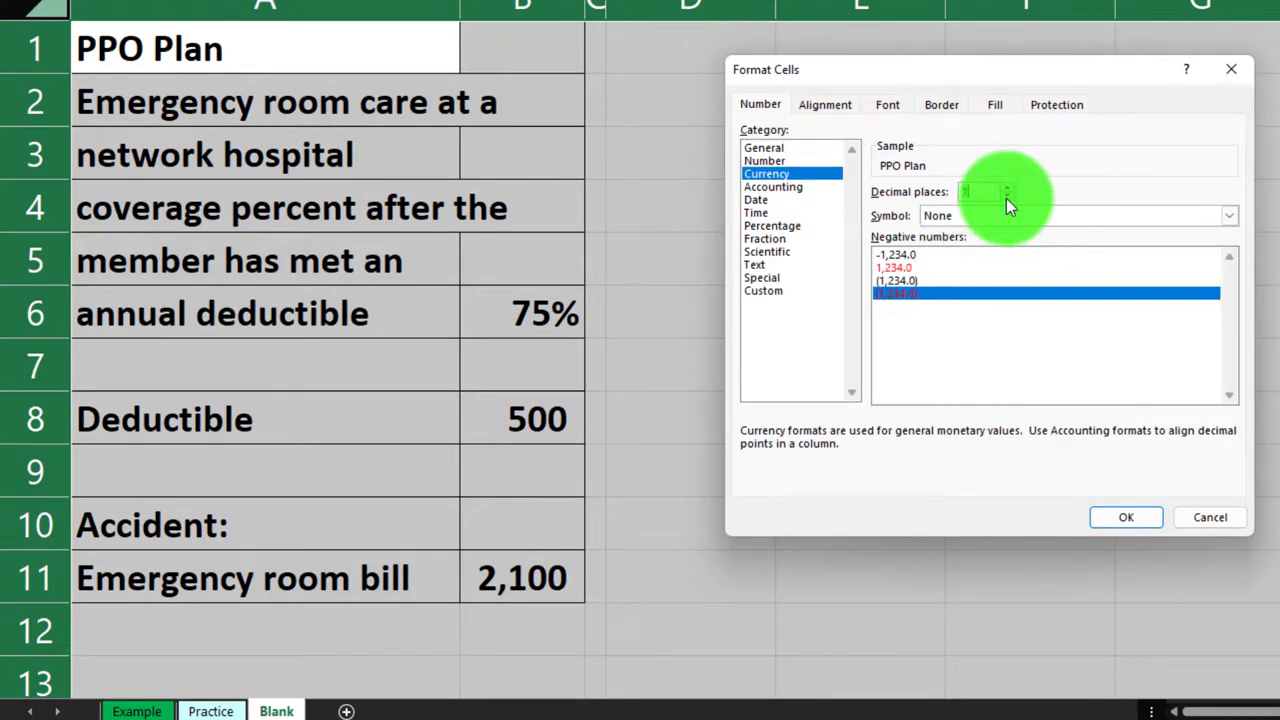
left_click(1006, 198)
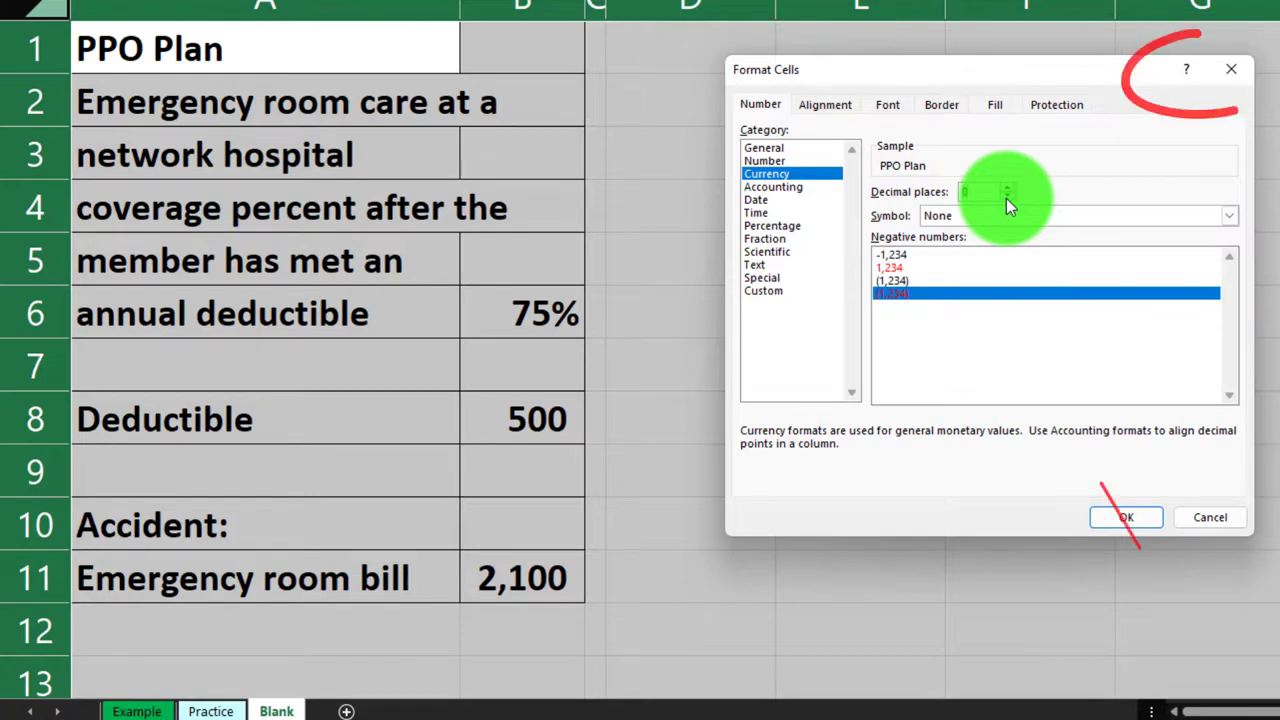
left_click(1221, 74)
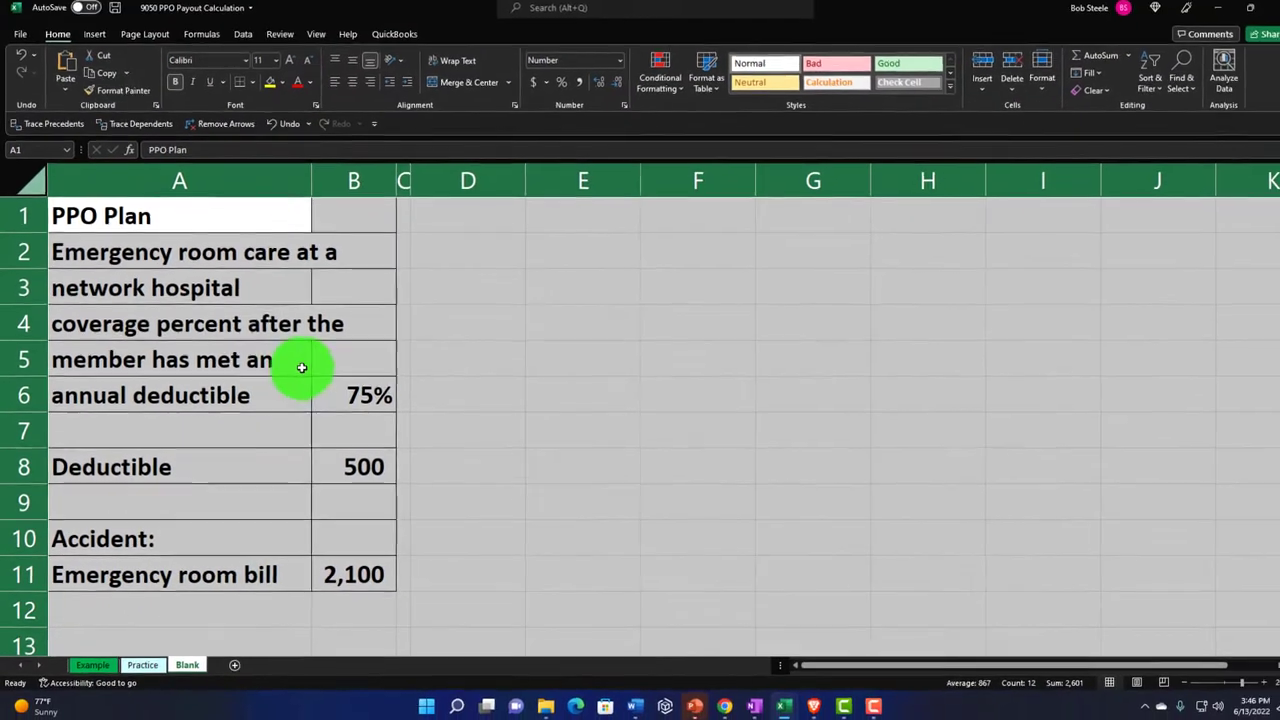
- Review the PPO plan's coverage percentage, deductible and emergency room bill on the Blank sheet
left_click(291, 383)
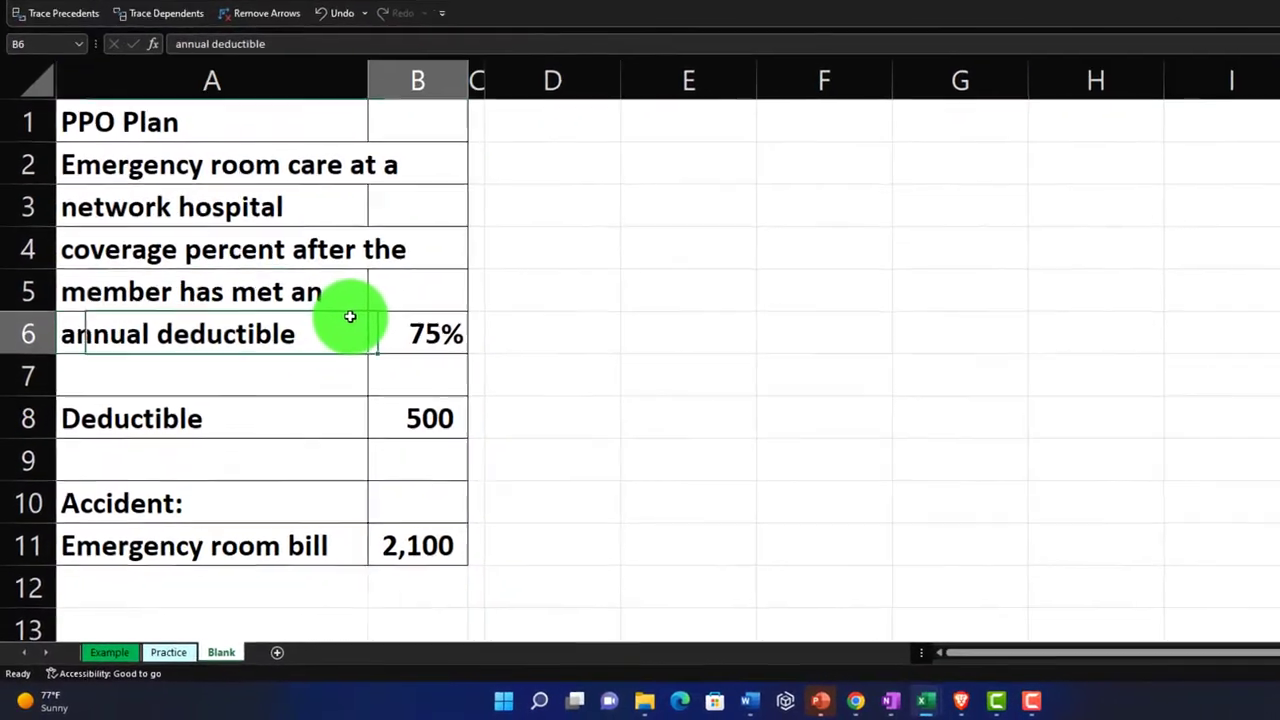
key("Right")
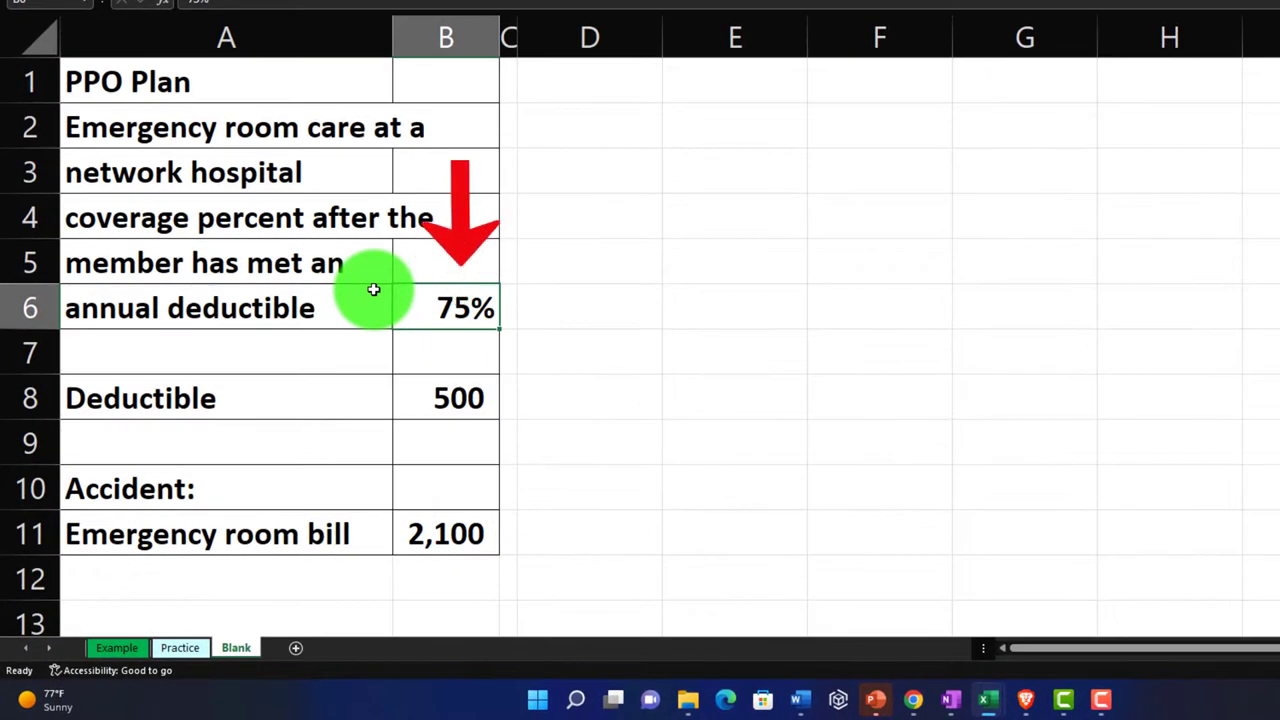
left_click(509, 37)
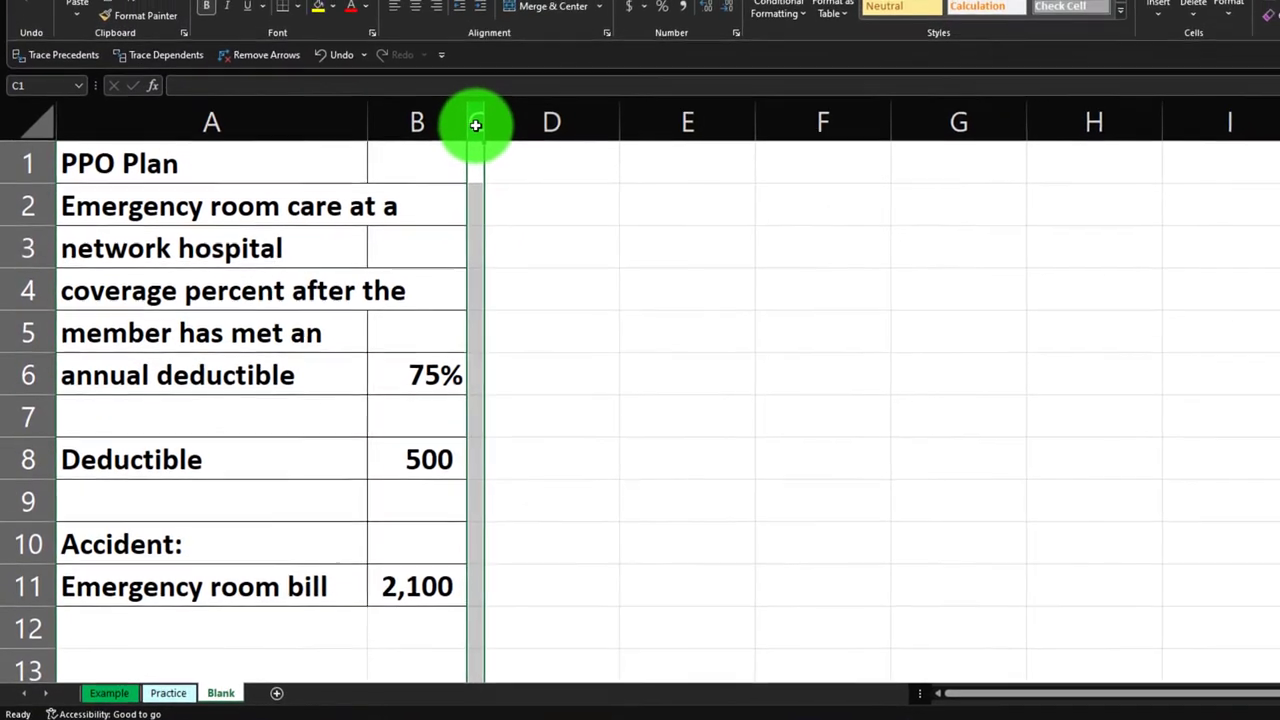
left_click(522, 176)
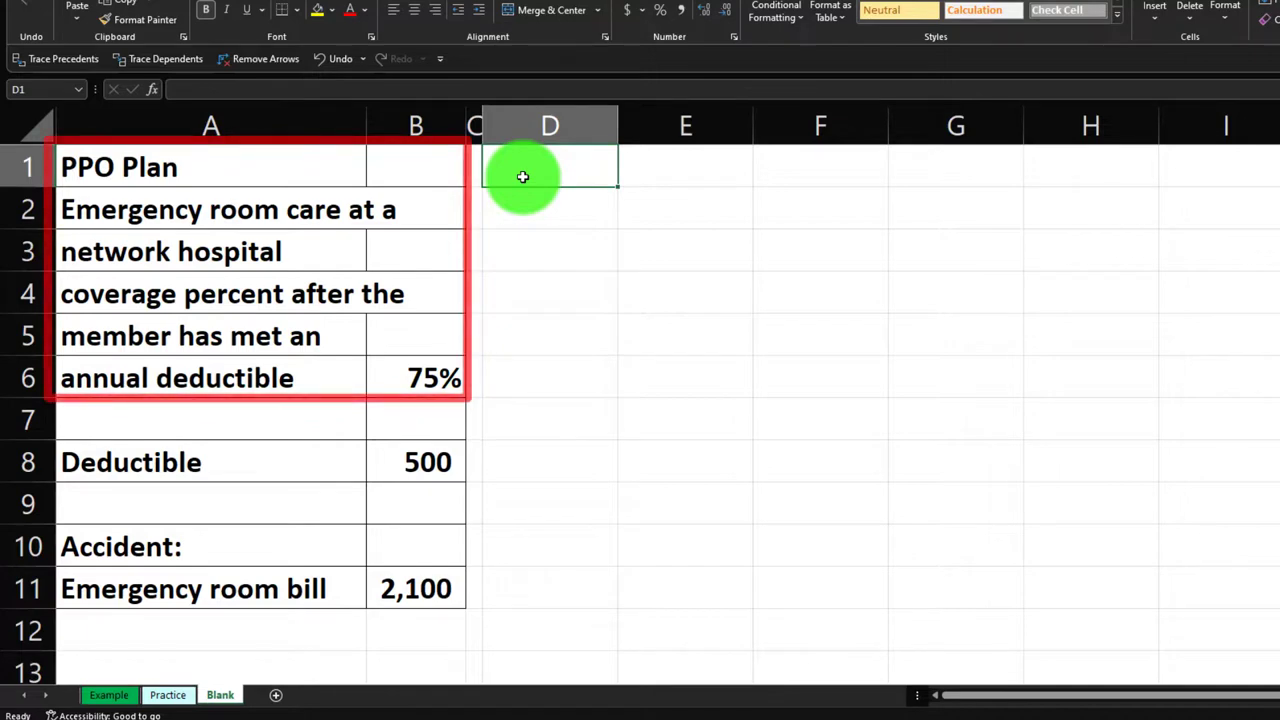
left_click(430, 375)
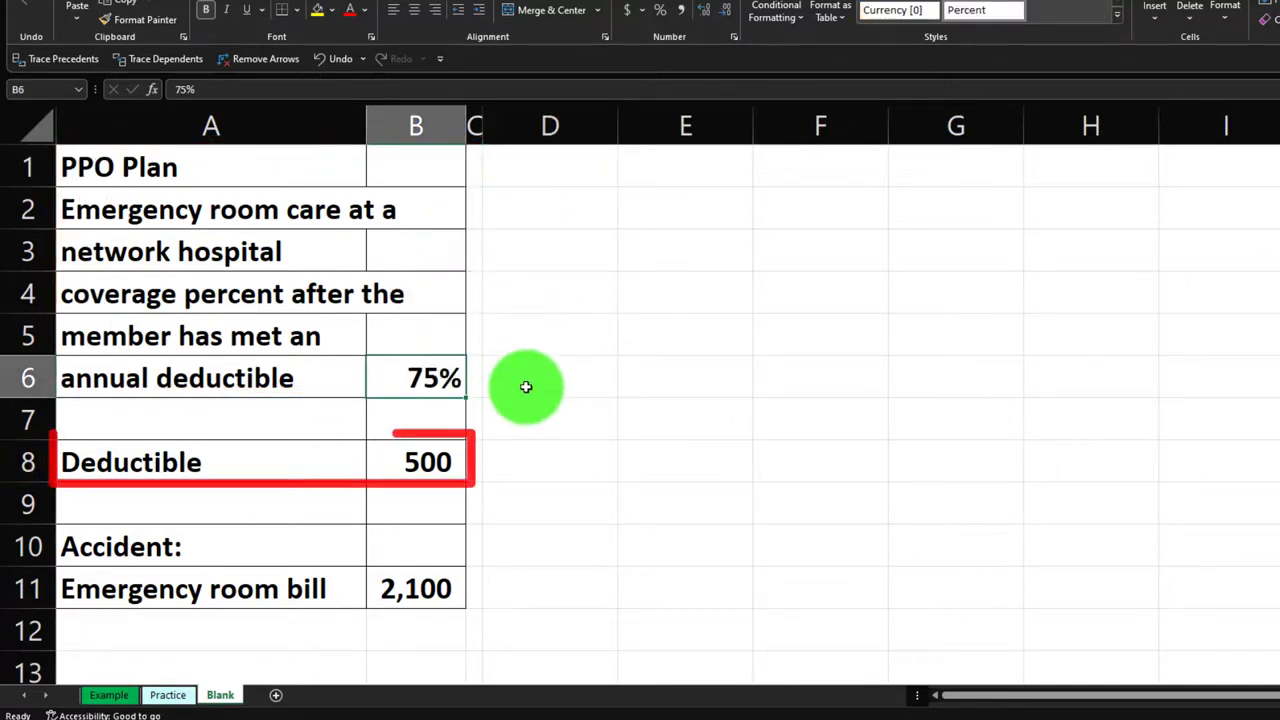
left_click(455, 452)
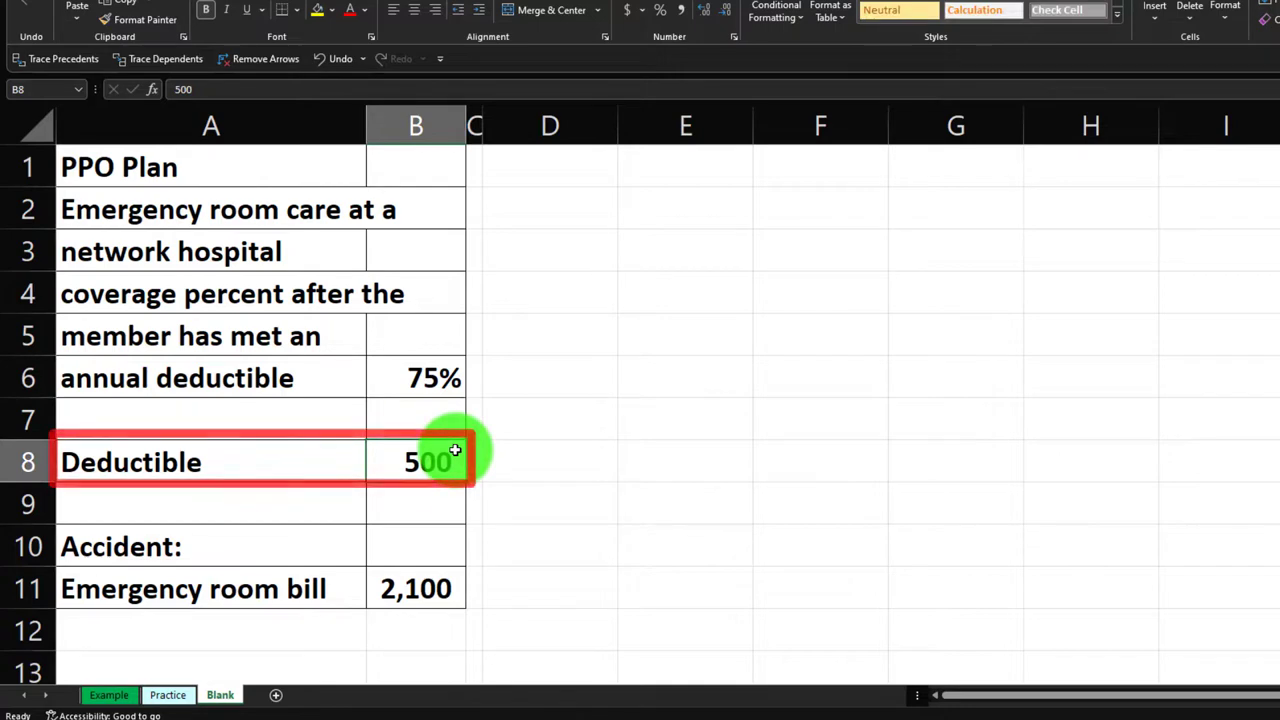
left_click(434, 378)
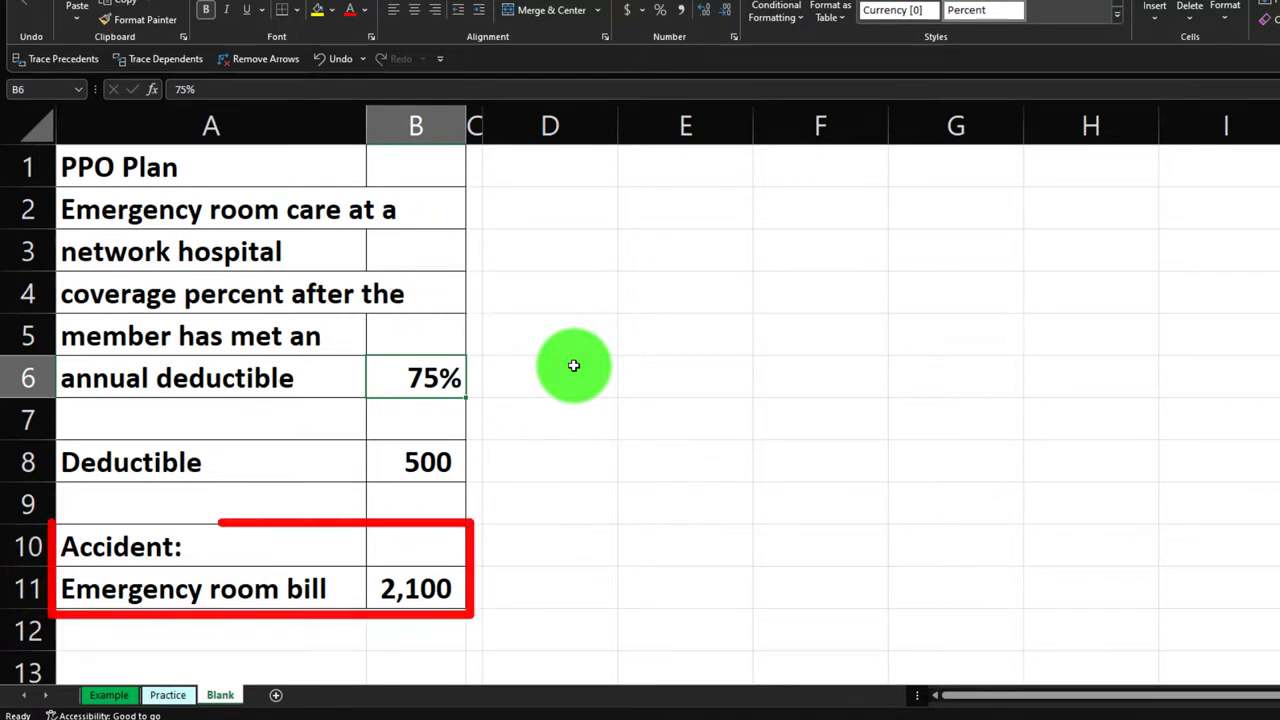
left_click(449, 570)
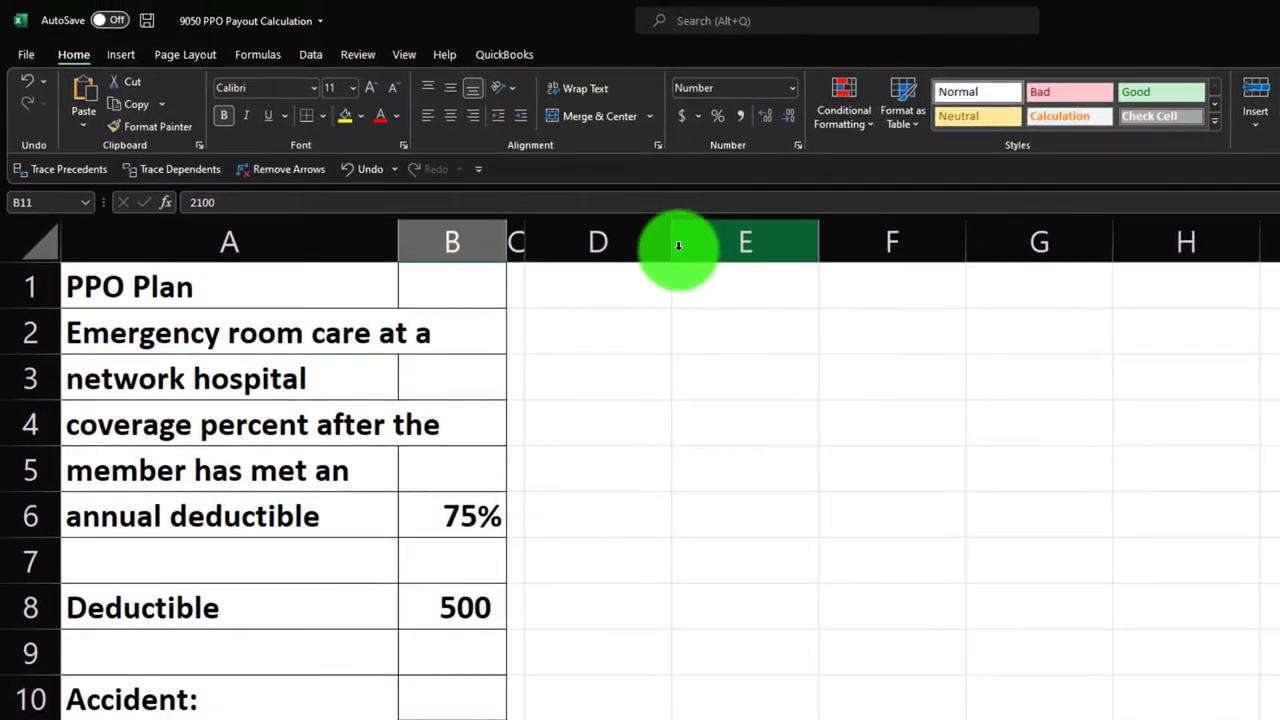
- Widen column D to hold long labels and enter the heading "Amount Out of Pocket" in D1
left_click_drag(675, 243, 890, 238)
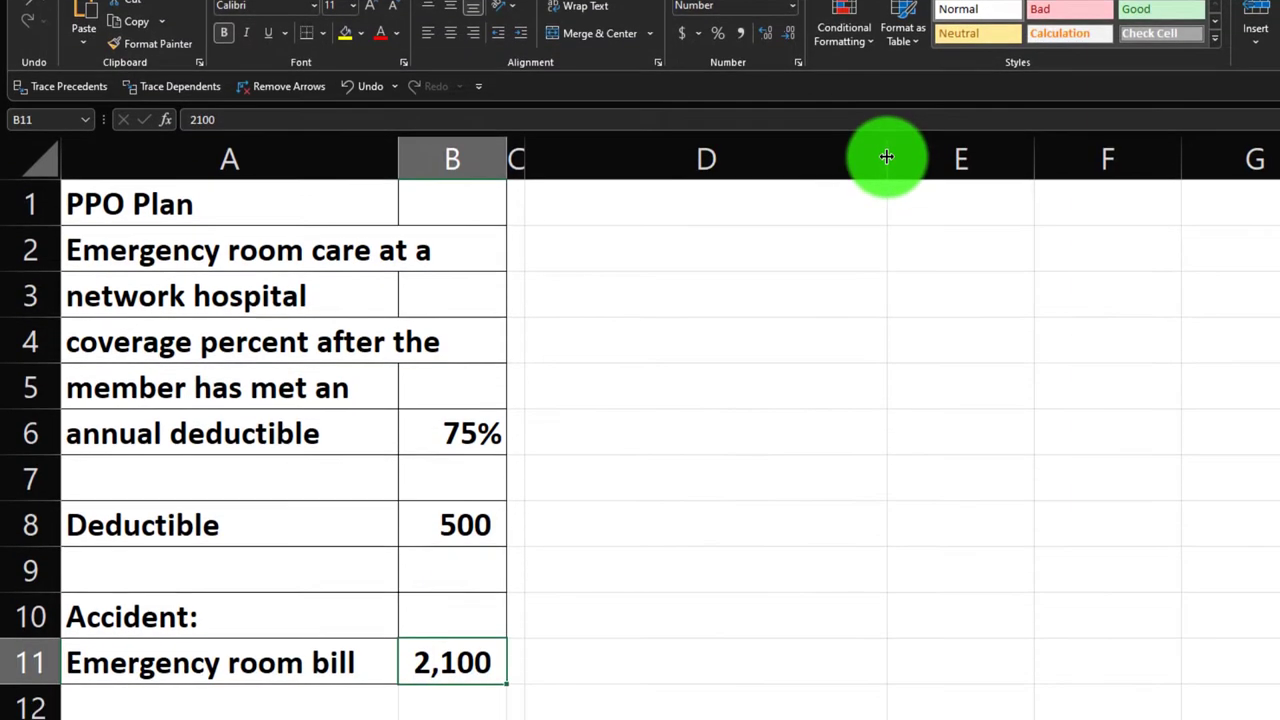
key("Up")
key("Right")
key("Right")
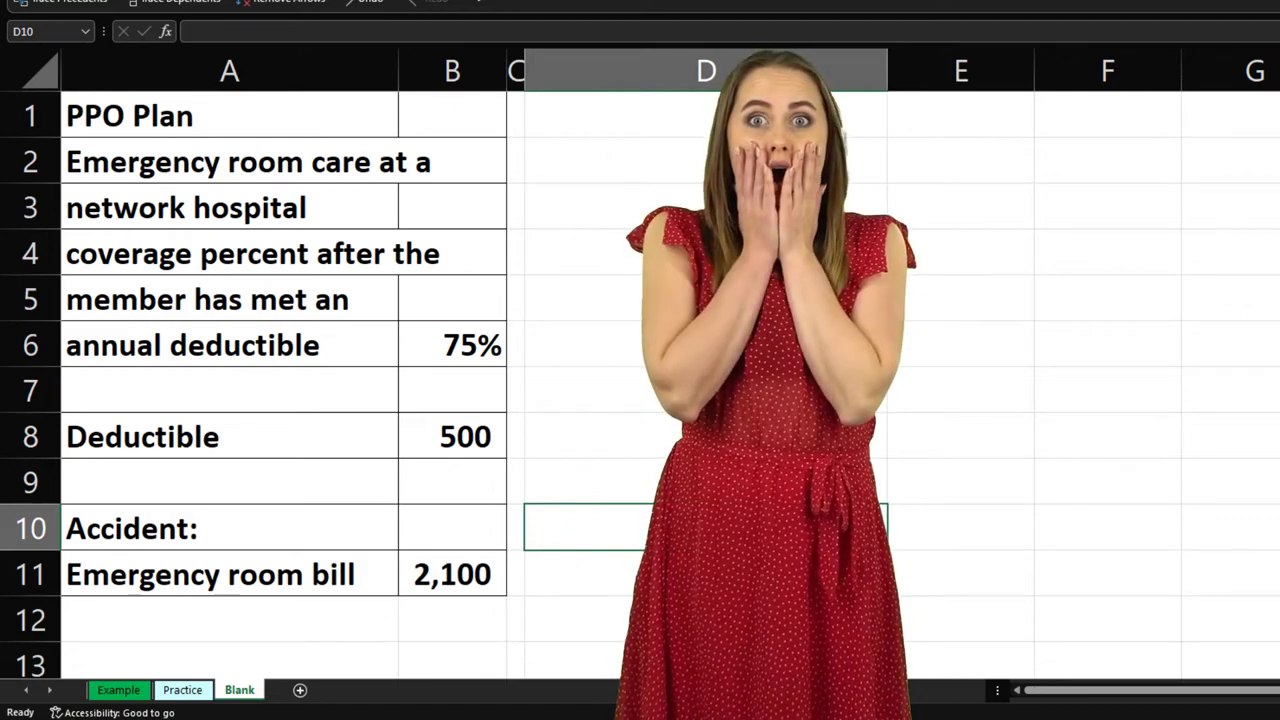
left_click(716, 120)
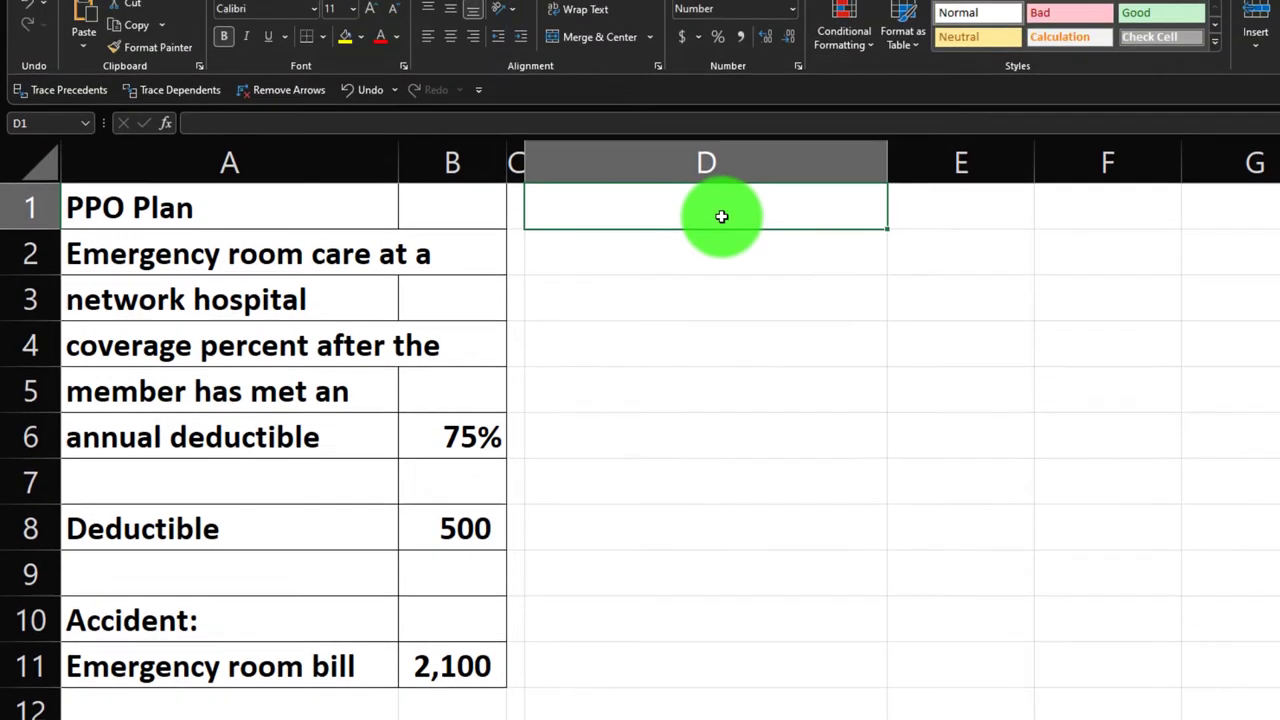
type("Amount Out of Pocket")
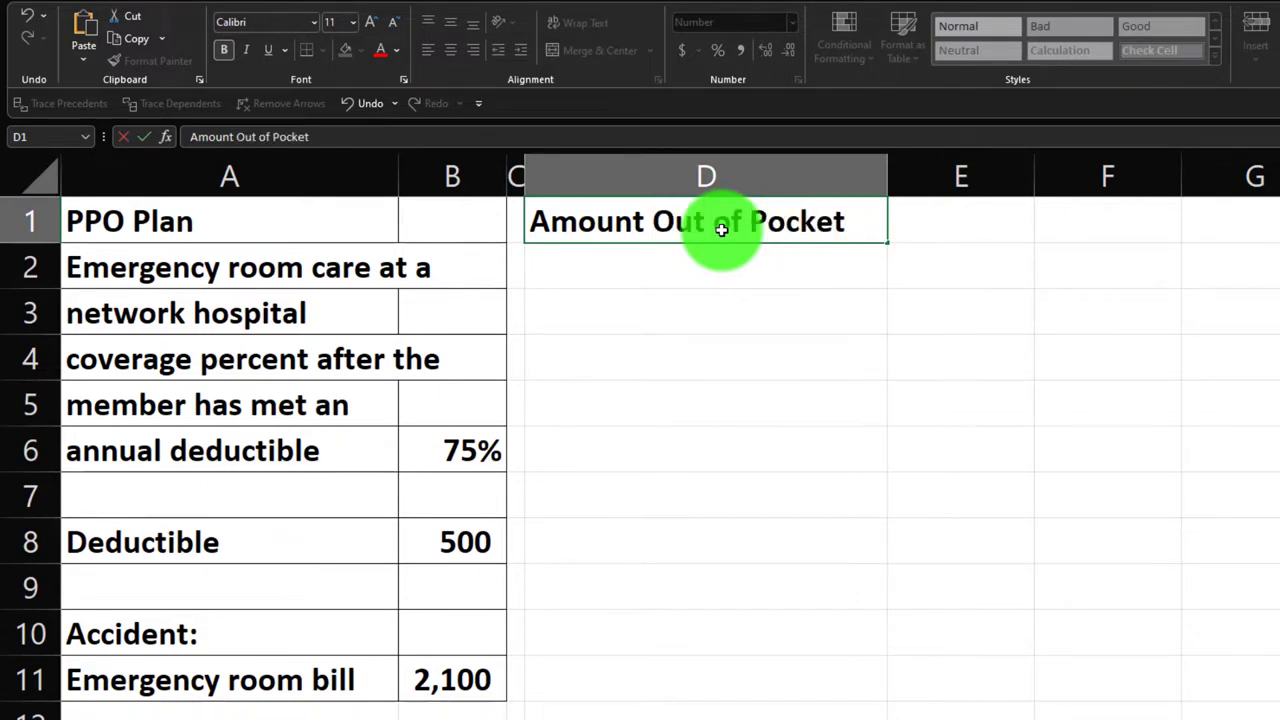
key("Return")
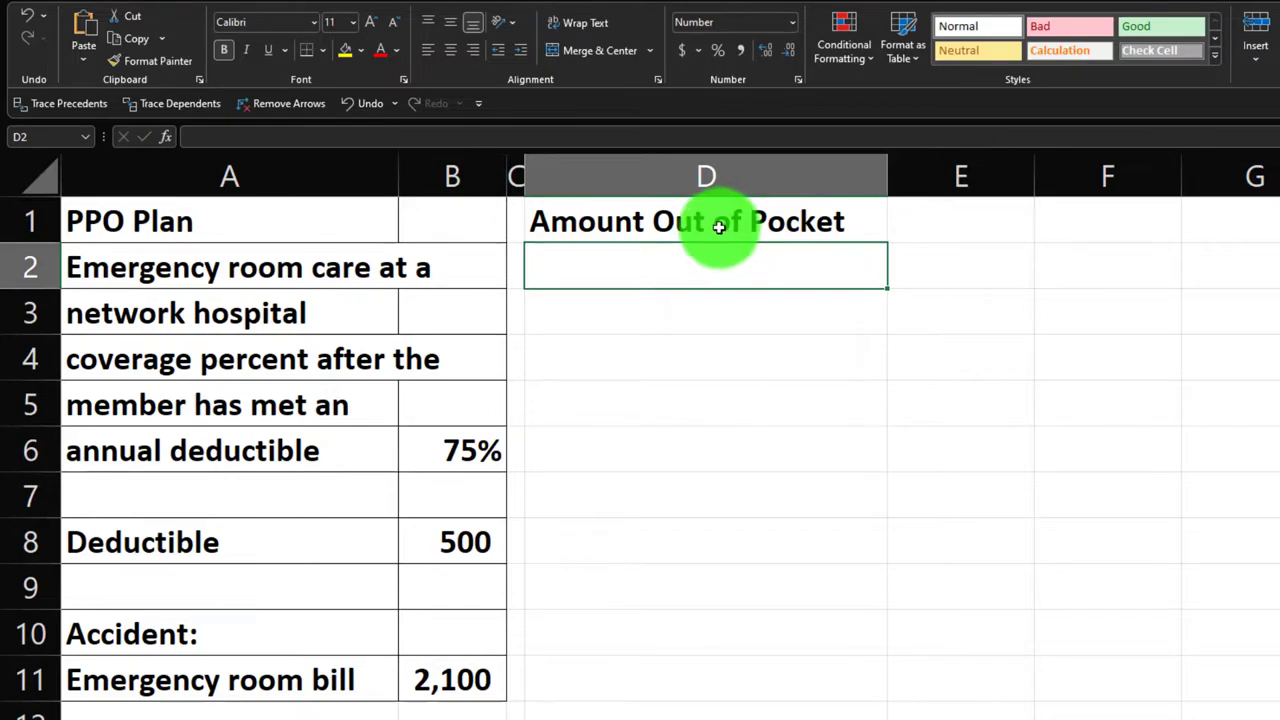
- Format the heading cells D1:E1 with a black fill and white text
left_click_drag(721, 222, 949, 222)
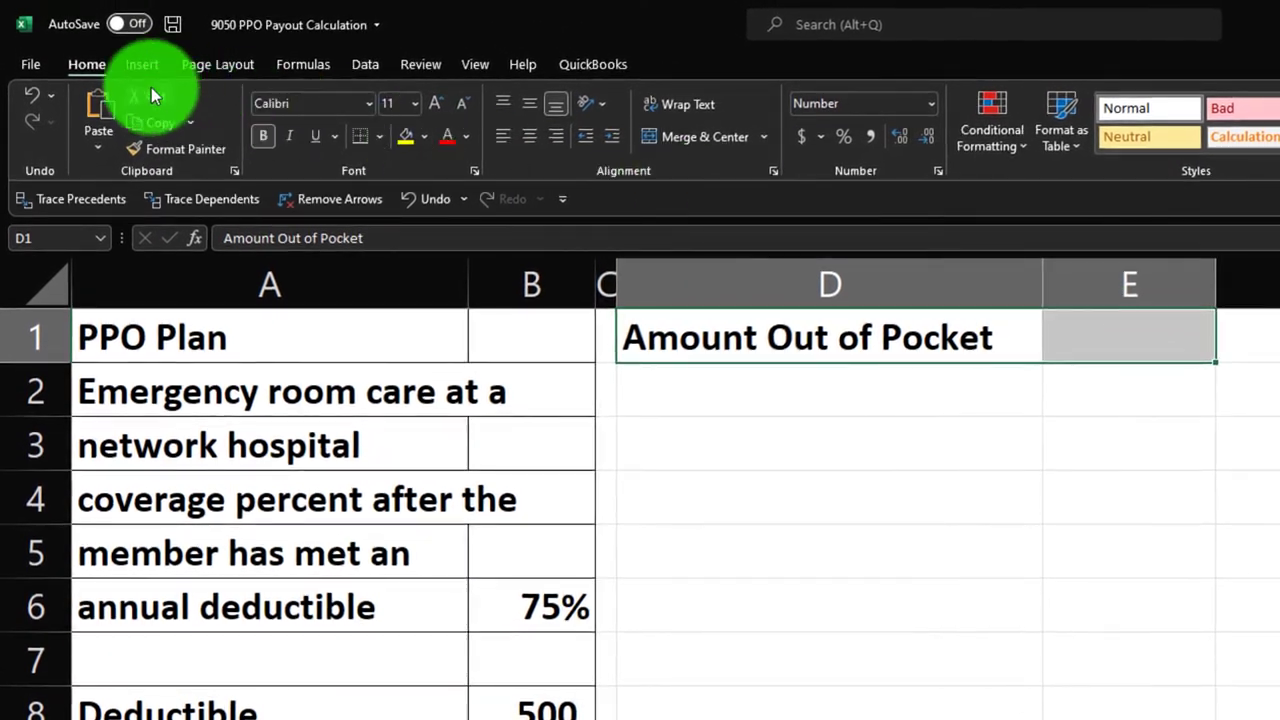
left_click(421, 142)
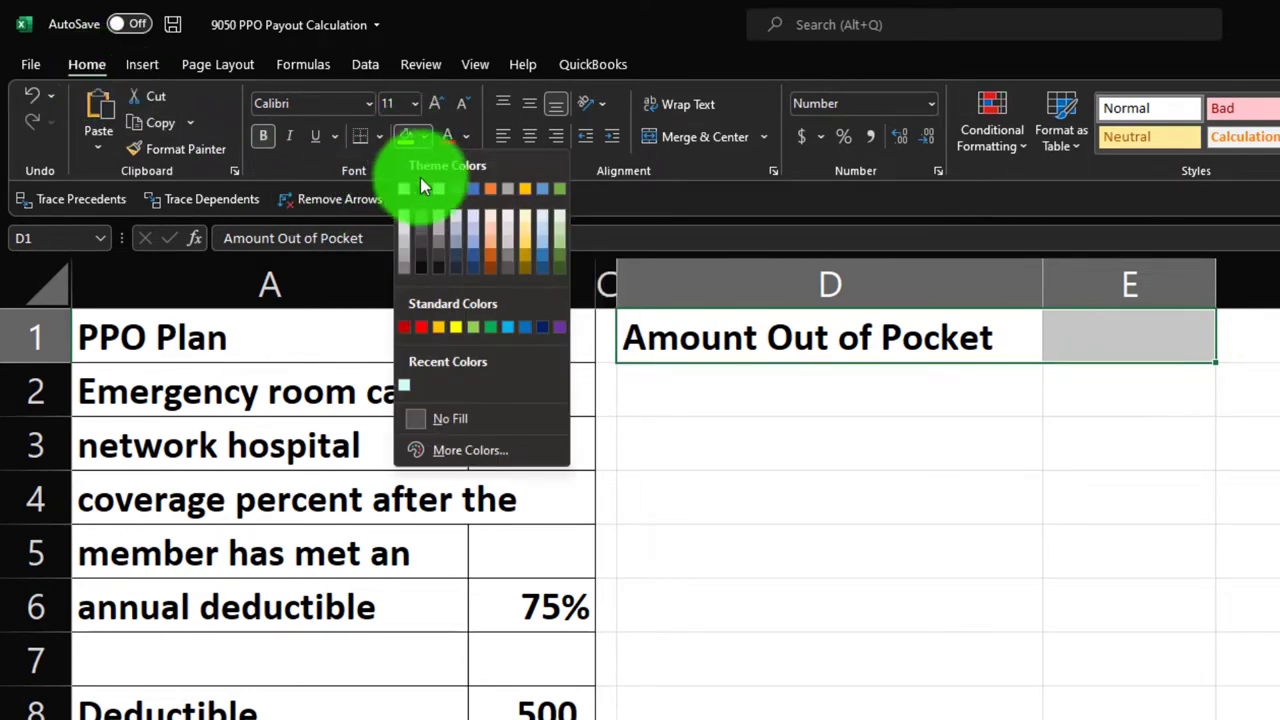
left_click(421, 188)
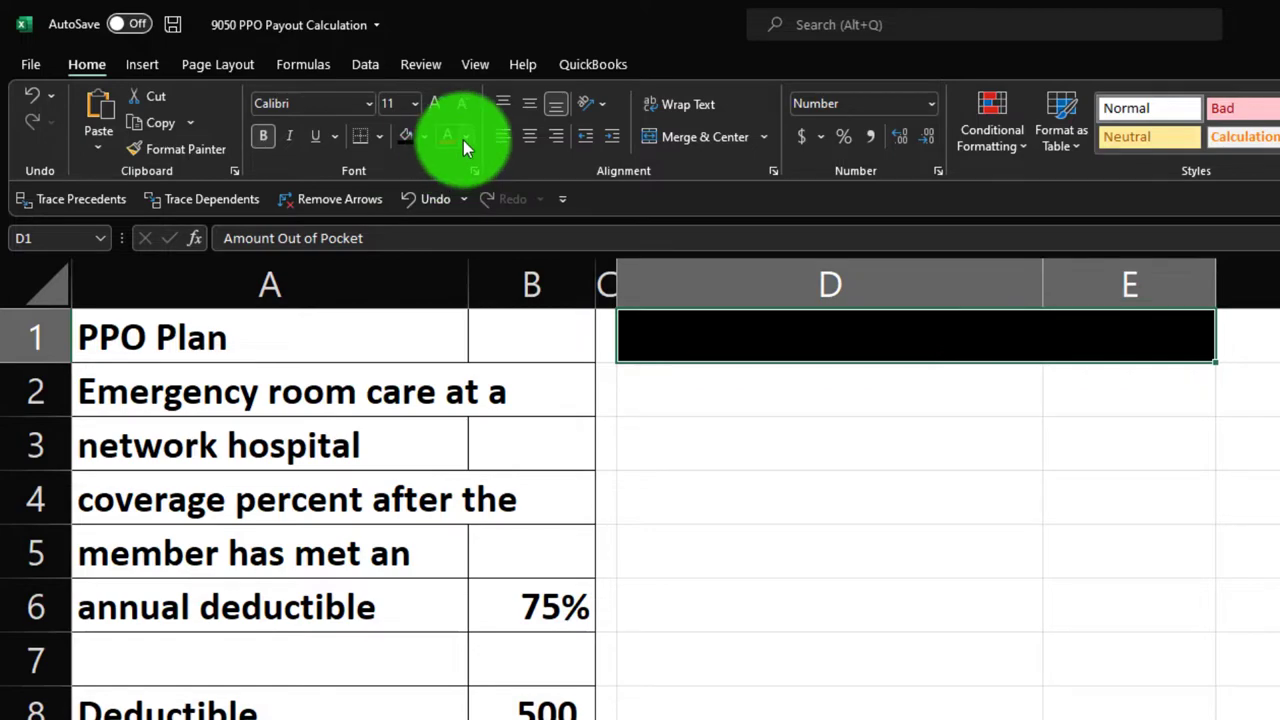
left_click(465, 137)
left_click(446, 220)
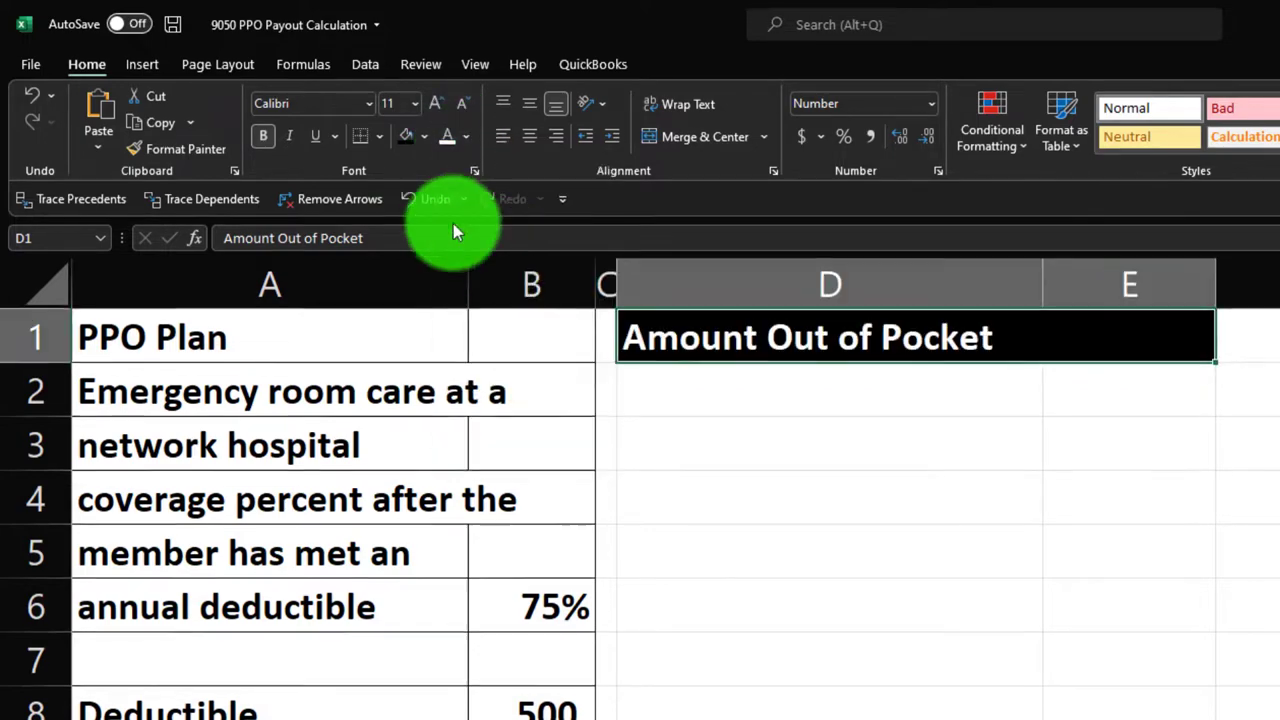
- Enter the label "Claim" in D2 and link E2 to the emergency room bill with =B11
left_click(720, 378)
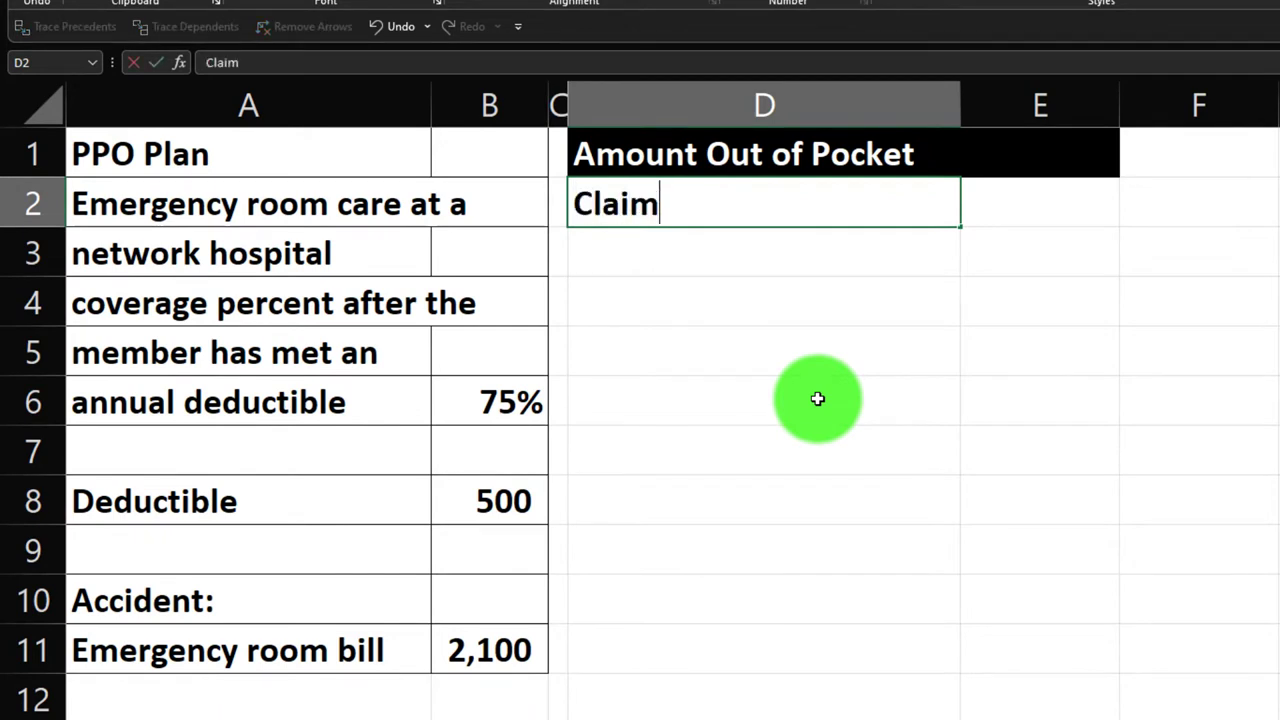
type("Claim")
key("Tab")
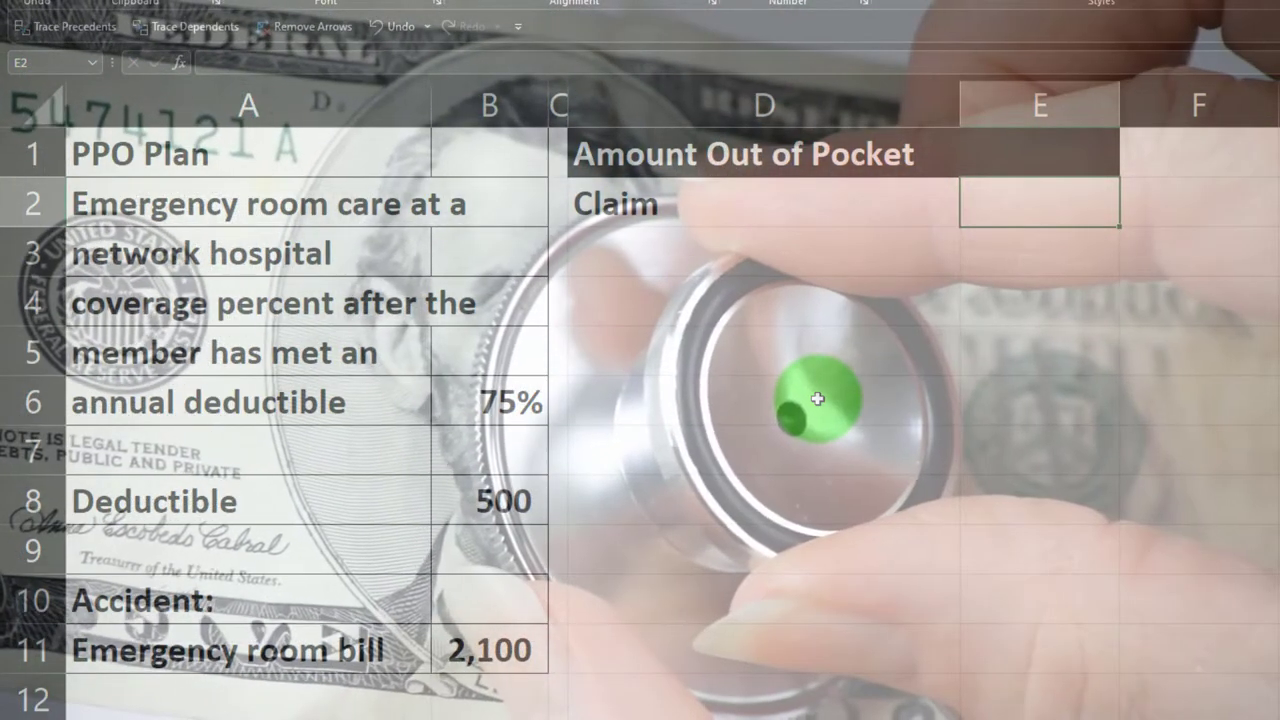
type("=")
key("Down")
key("Down")
key("Down")
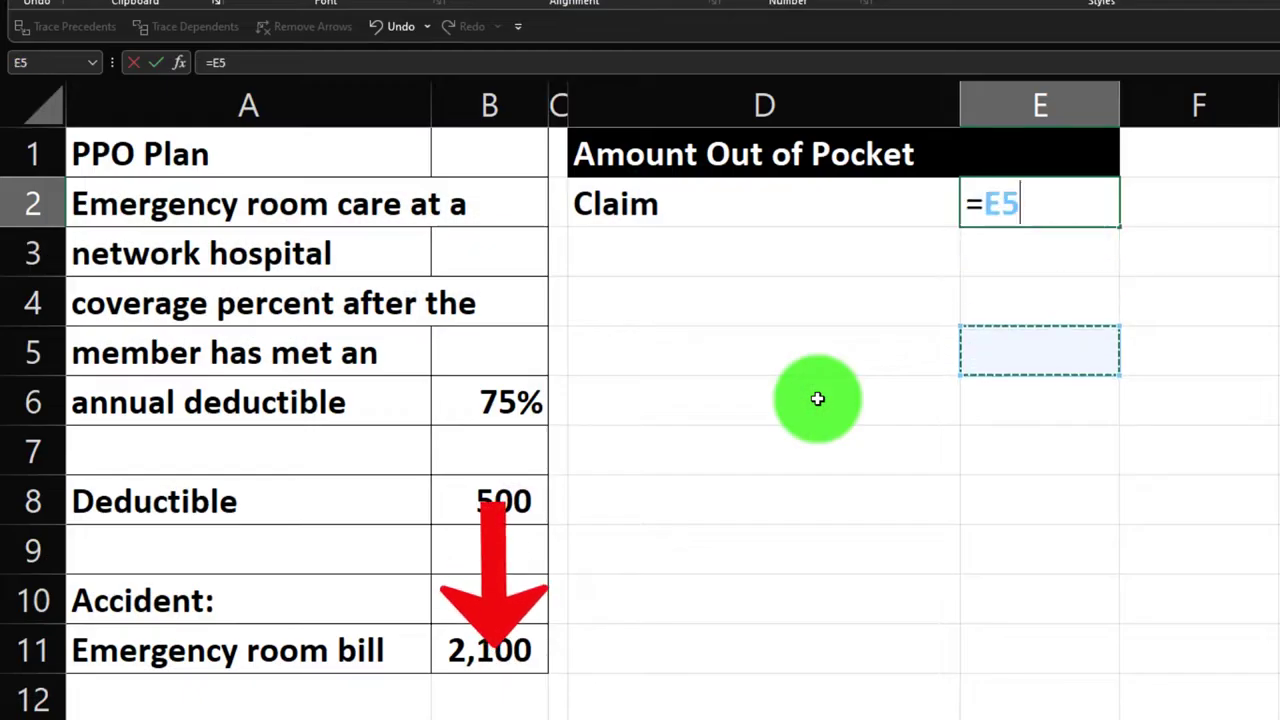
key("Down")
key("Down")
key("Down")
key("Down")
key("Down")
key("Down")
key("Left")
key("Left")
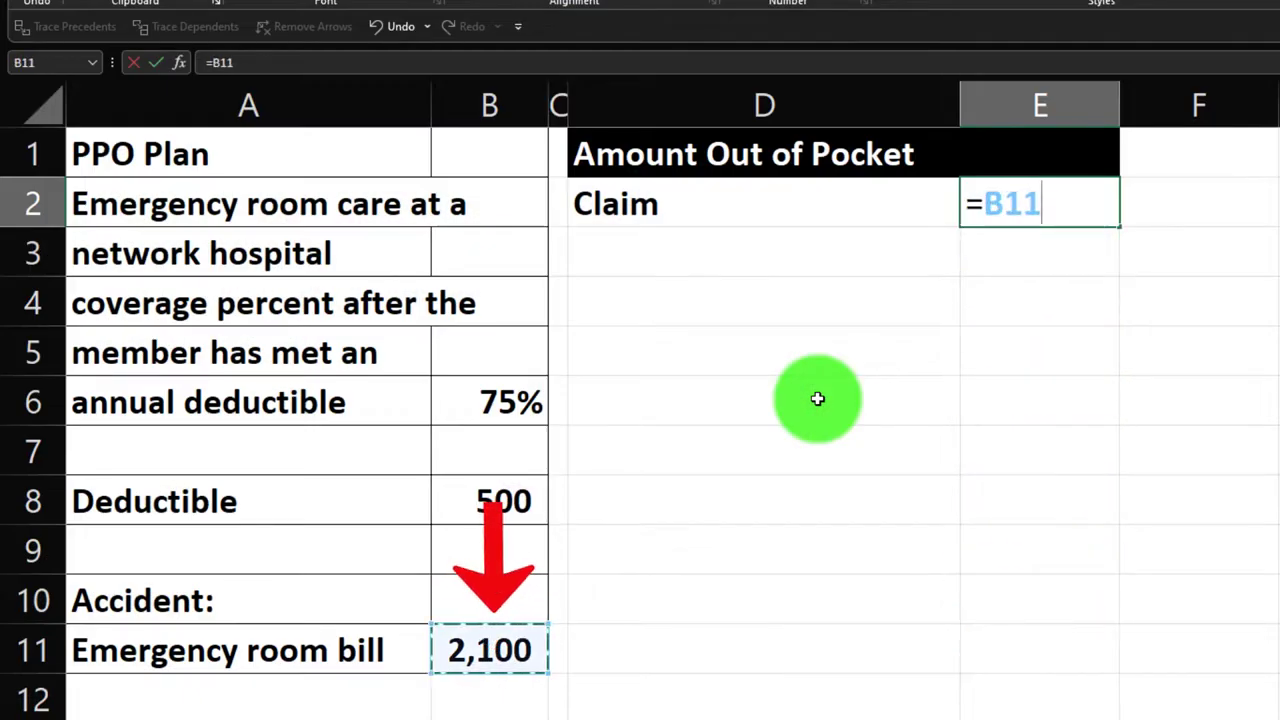
key("Return")
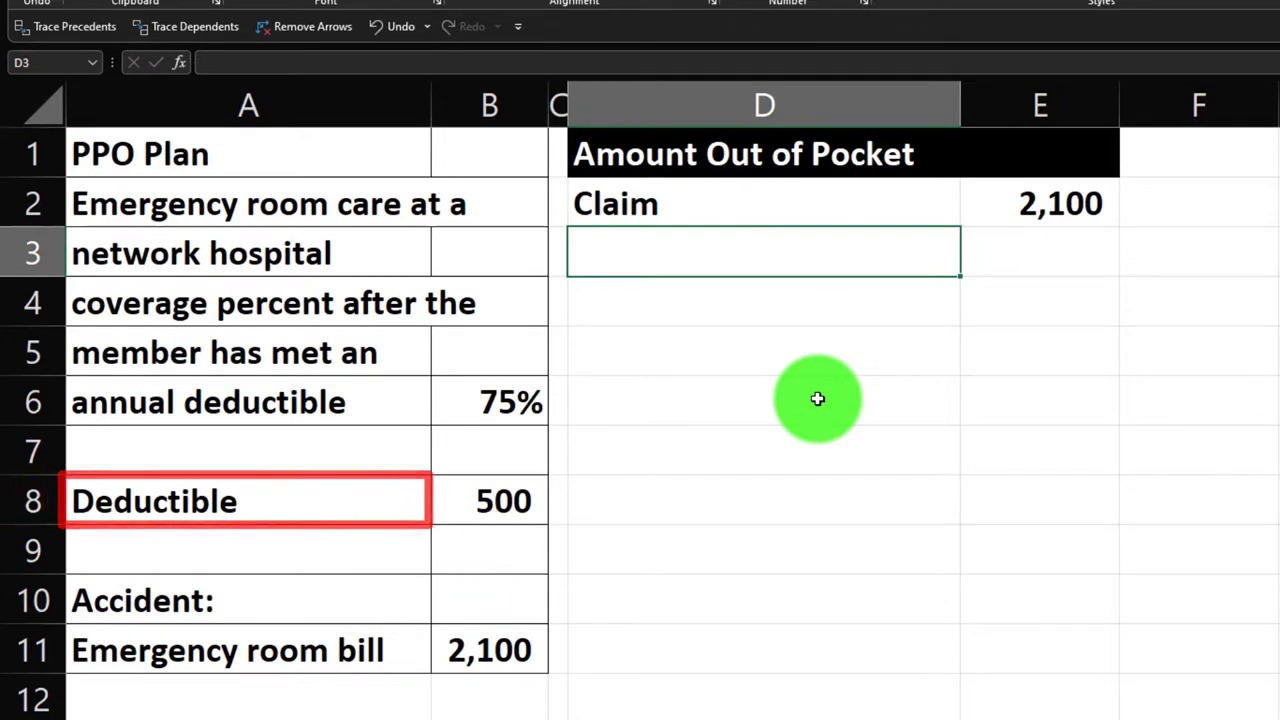
- Link the label in D3 to the Deductible label of the plan data with =A8
type("=")
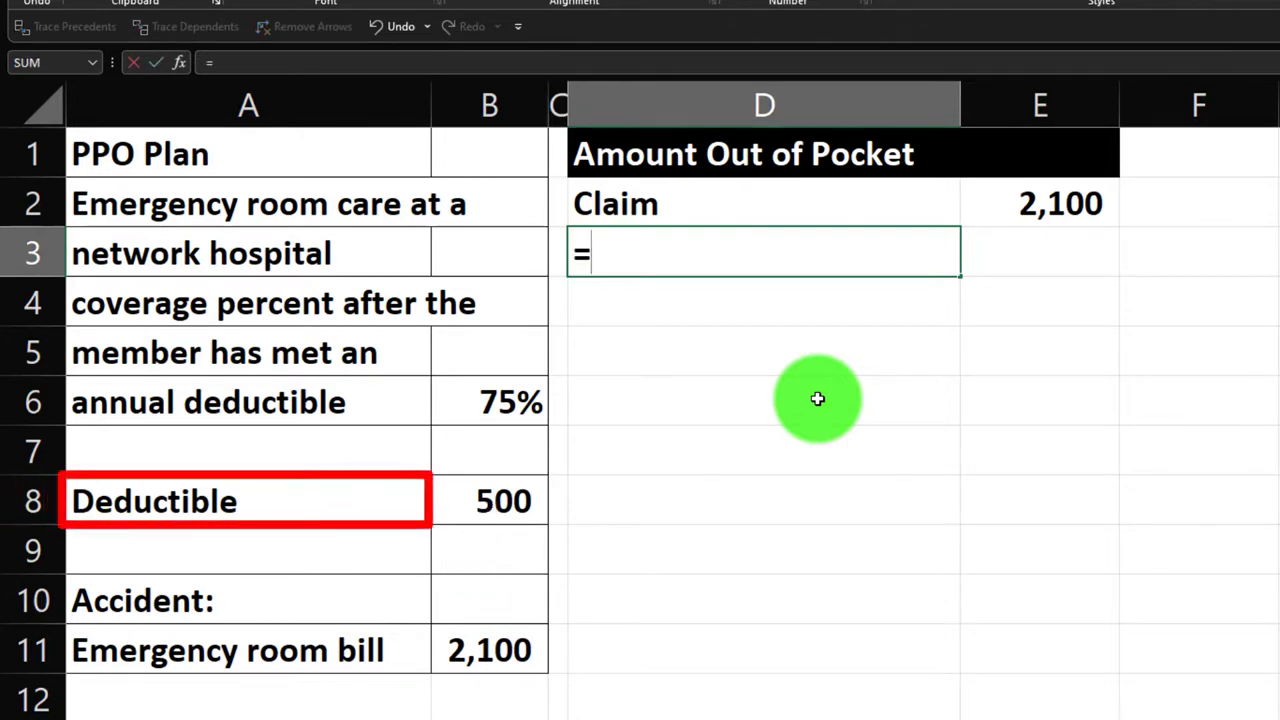
key("Down")
key("Down")
key("Down")
key("Down")
key("Down")
key("Left")
key("Left")
key("Left")
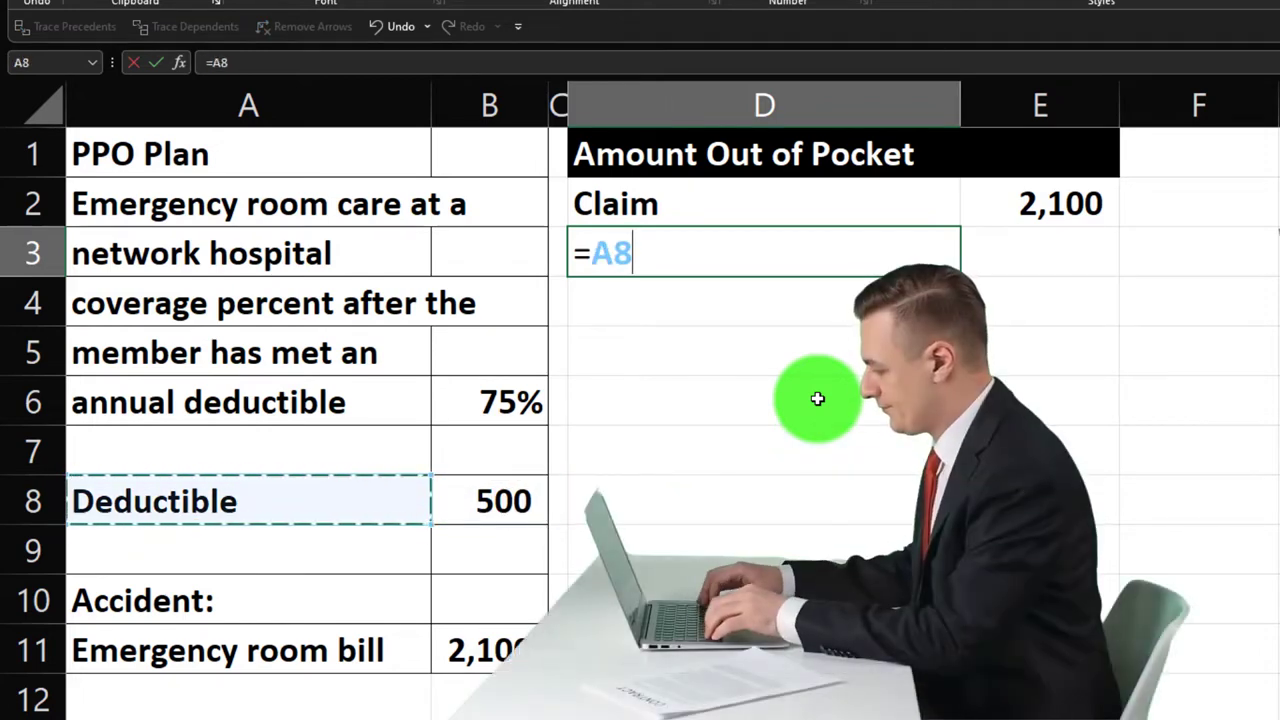
key("ctrl+Return")
key("Tab")
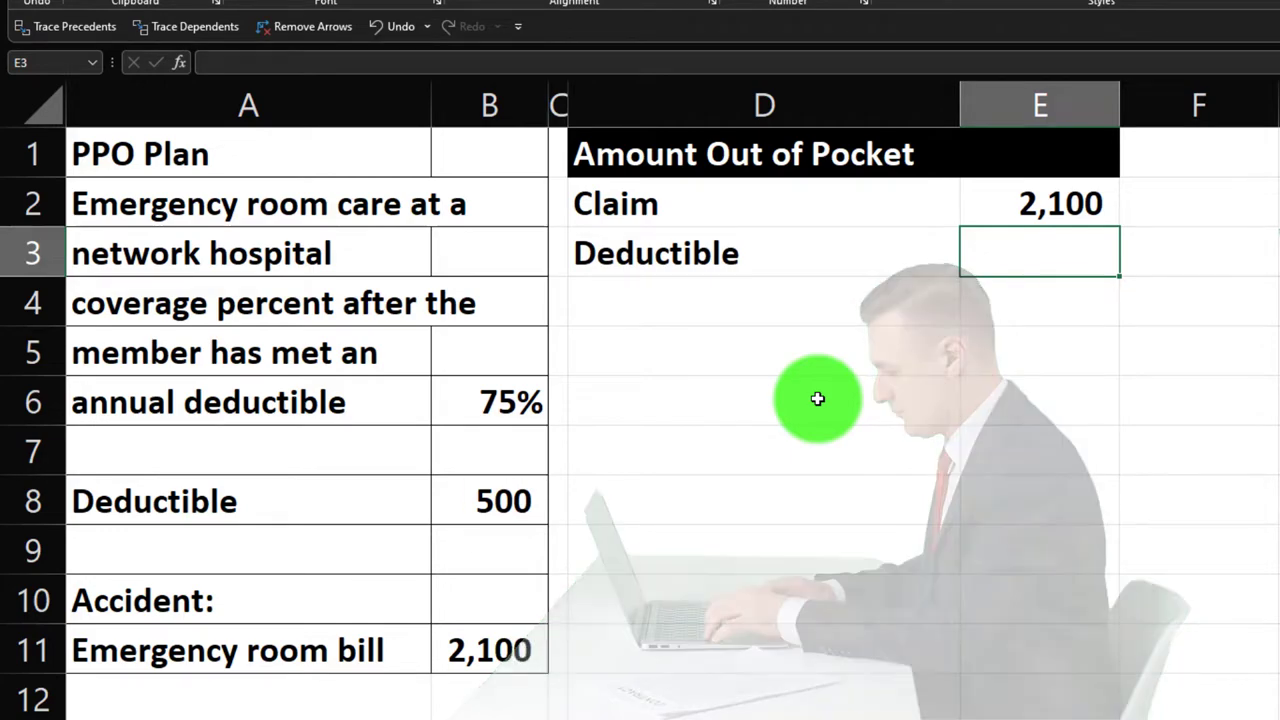
- Link E3 to the plan's deductible amount with =B8
type("=")
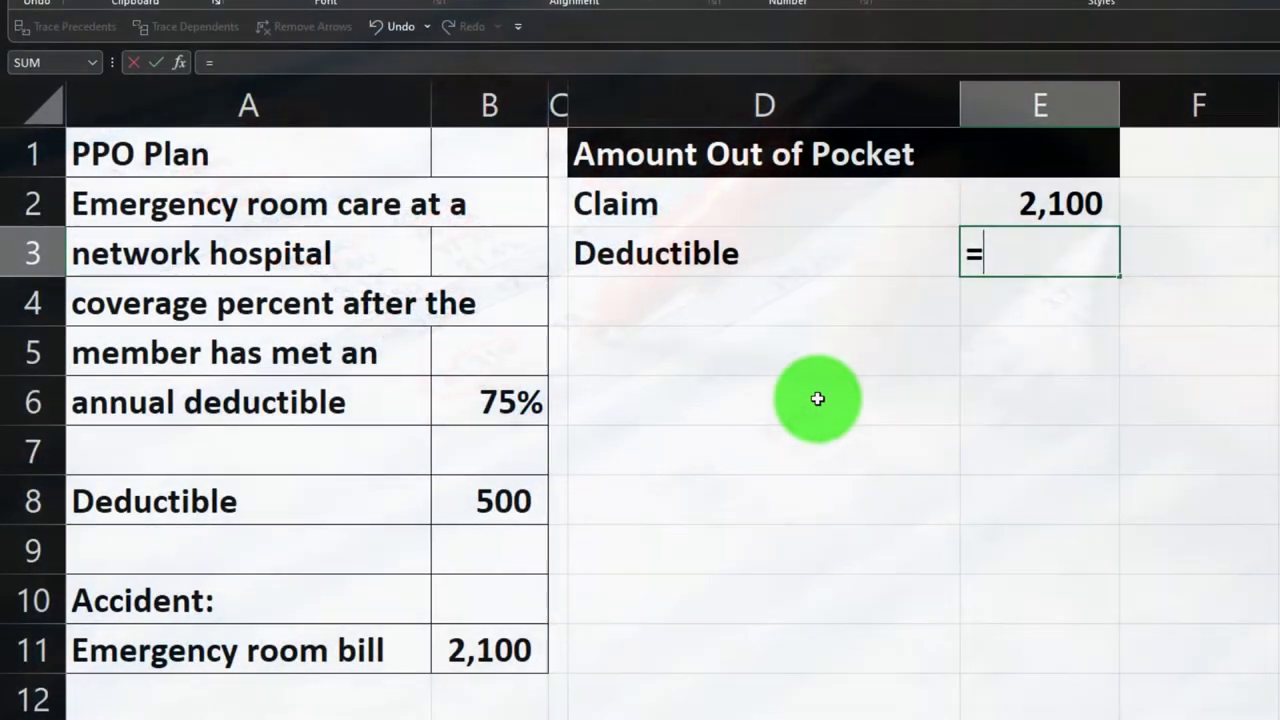
key("Down")
key("Left")
key("Left")
key("Left")
key("Down")
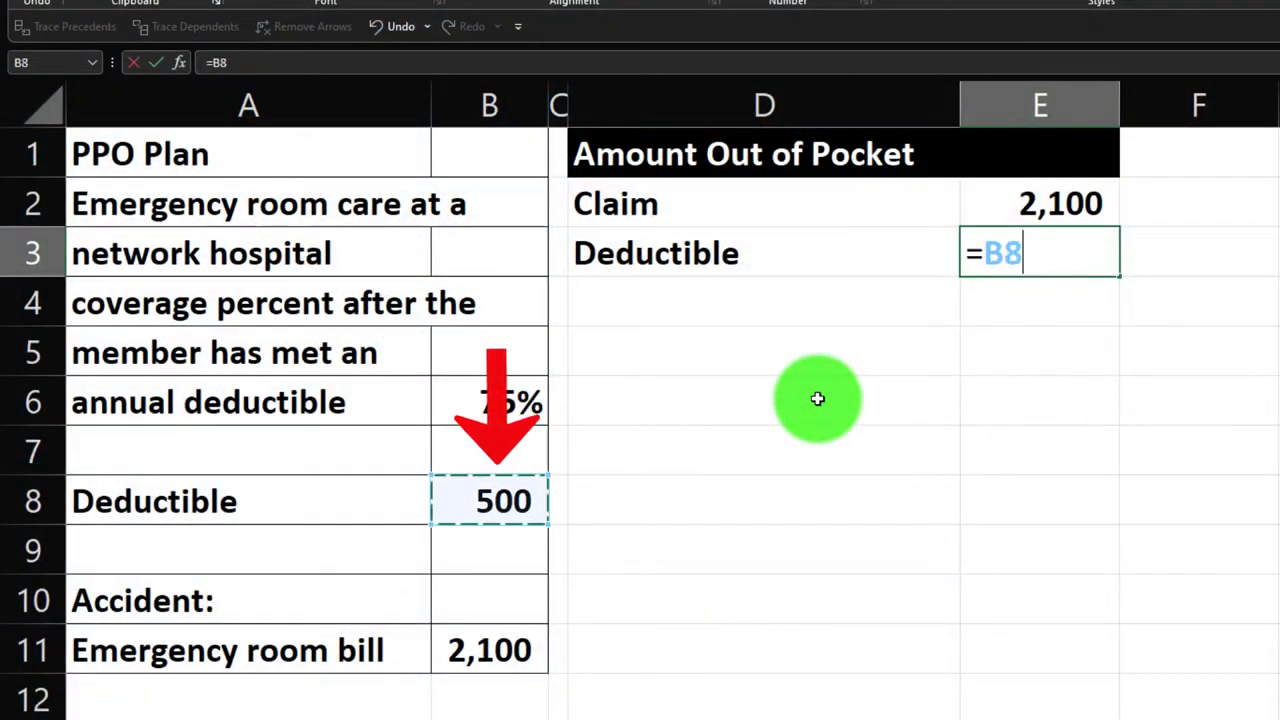
key("Return")
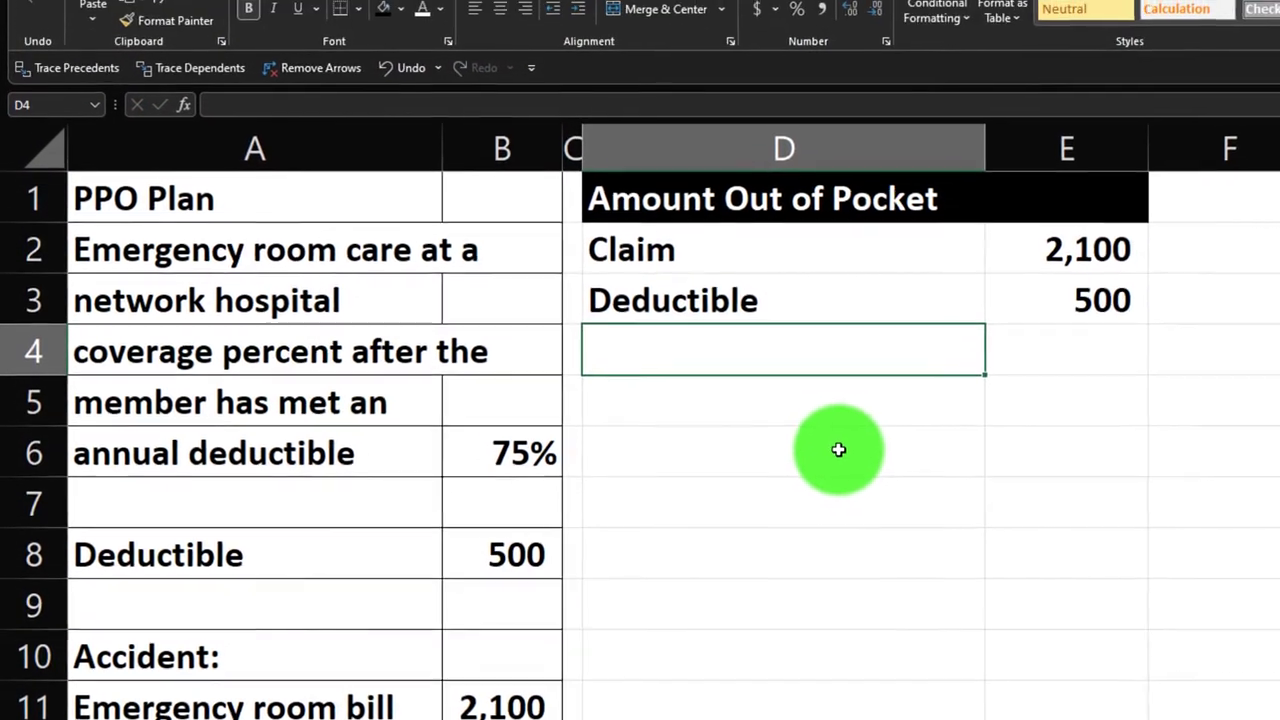
- Underline the deductible amount in E3
key("Up")
key("Right")
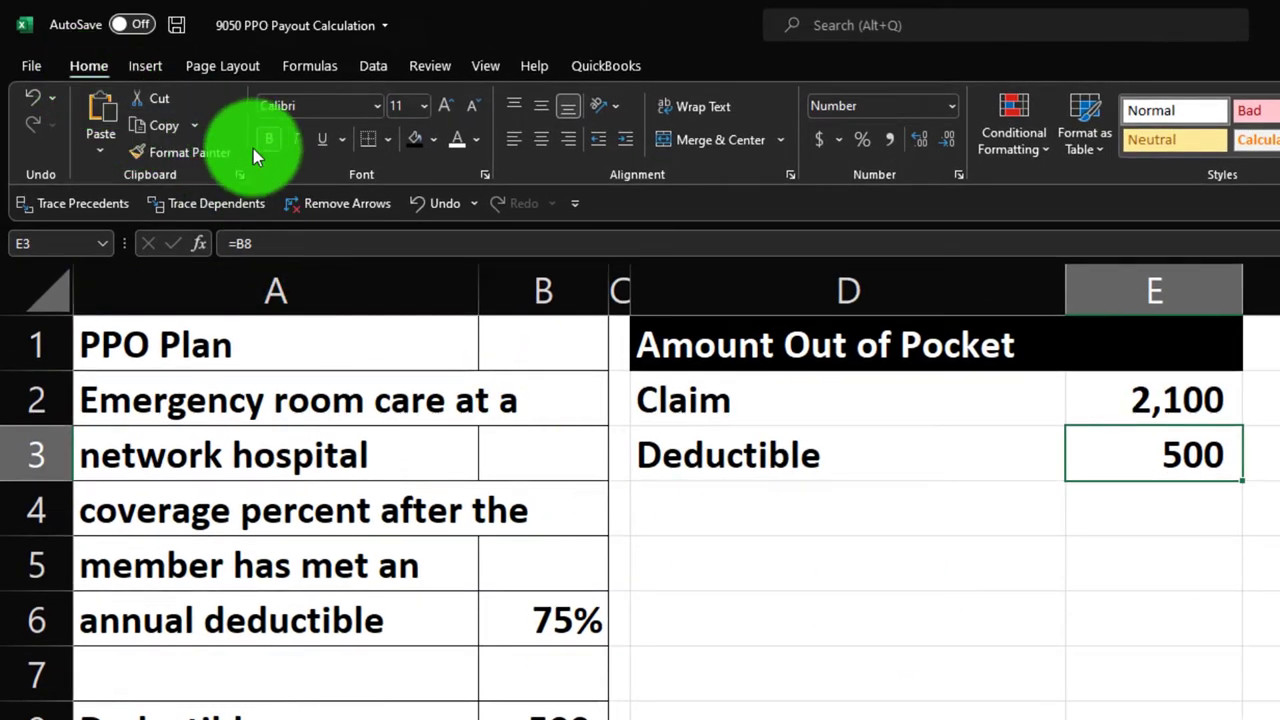
left_click(320, 142)
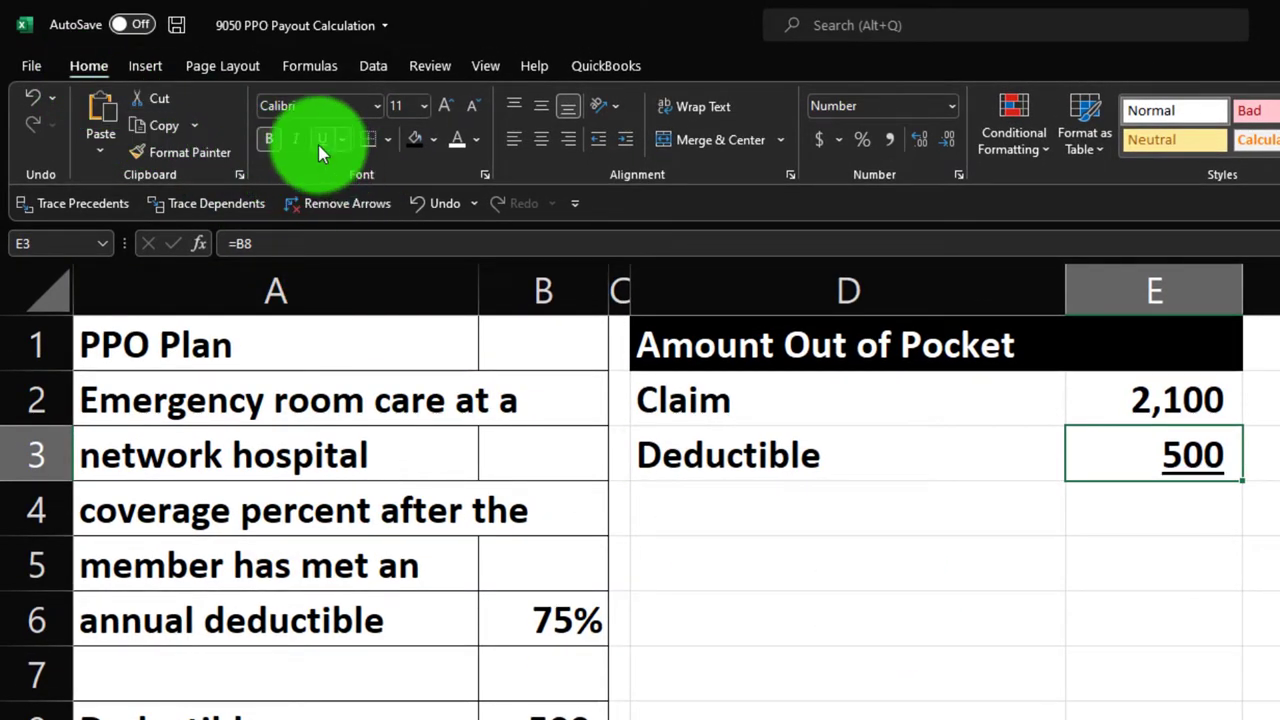
- Label D4 "Amount after deductible" and subtract the deductible from the claim in E4 with =E2-E3
key("Down")
key("Left")
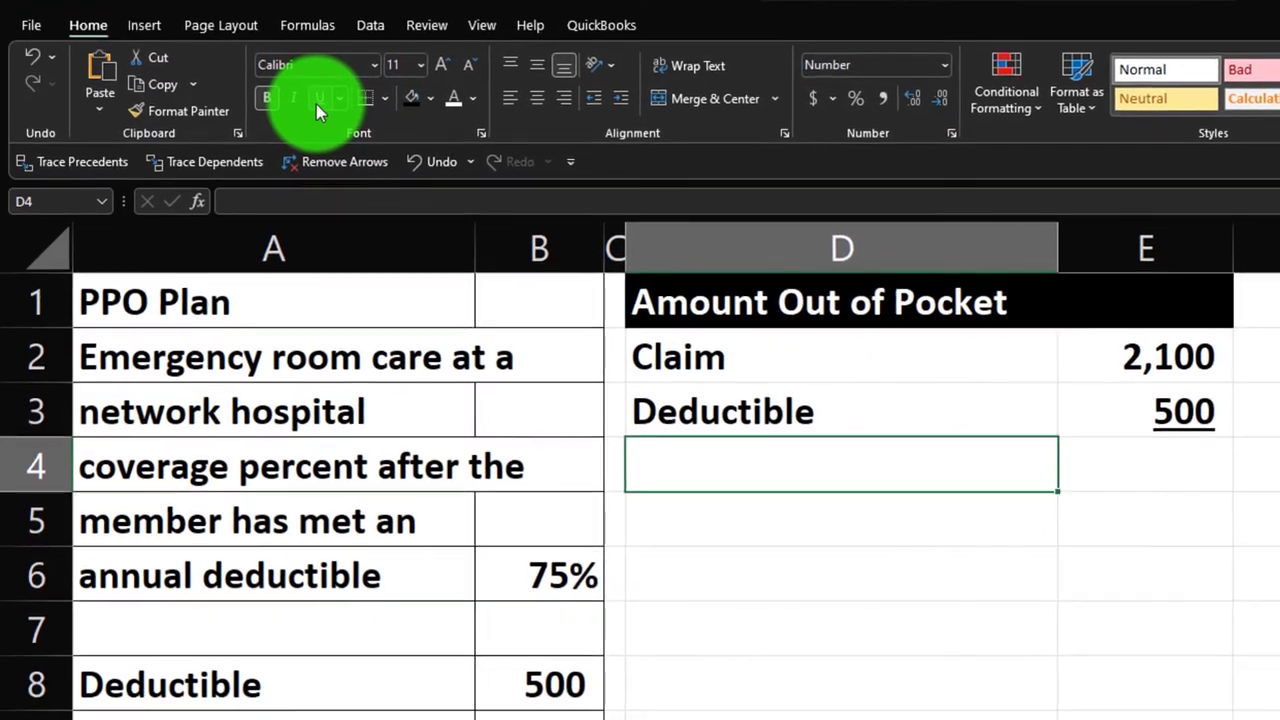
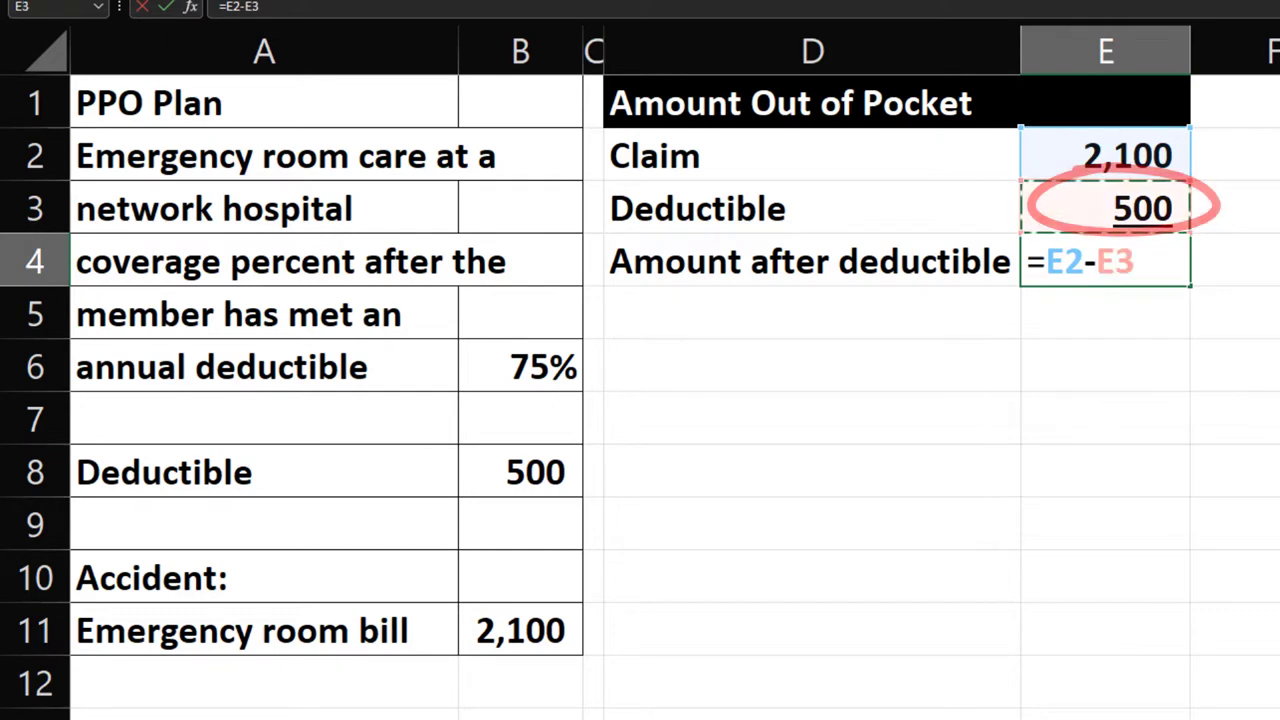
key("Return")
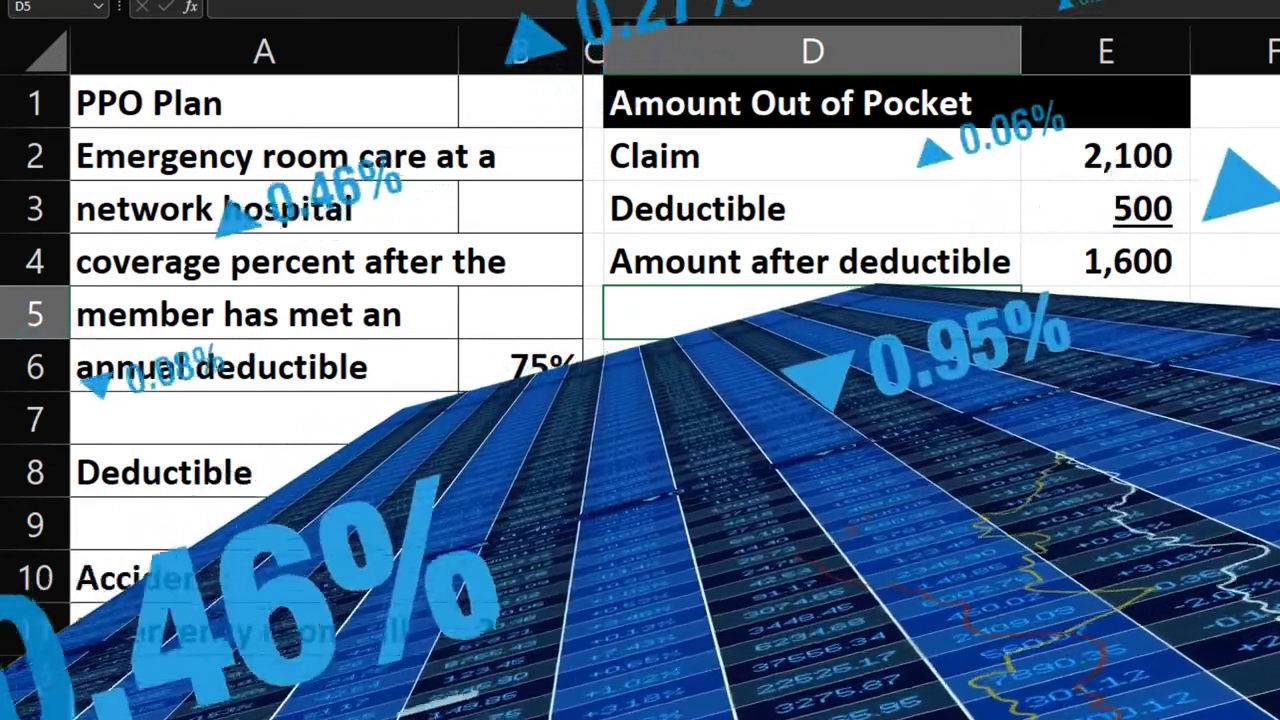
- Enter the label "Coverage % after deductible" in D5 and widen column D to fit it
type("Coverage % after")
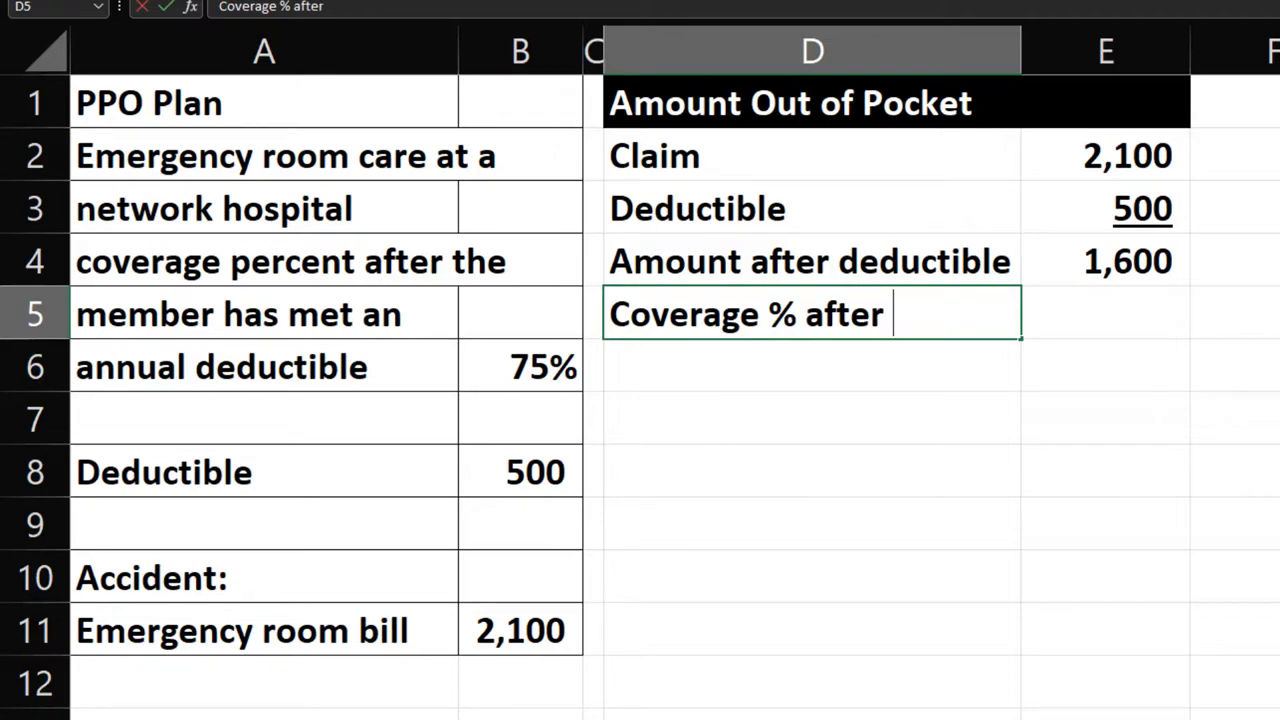
type("eductible")
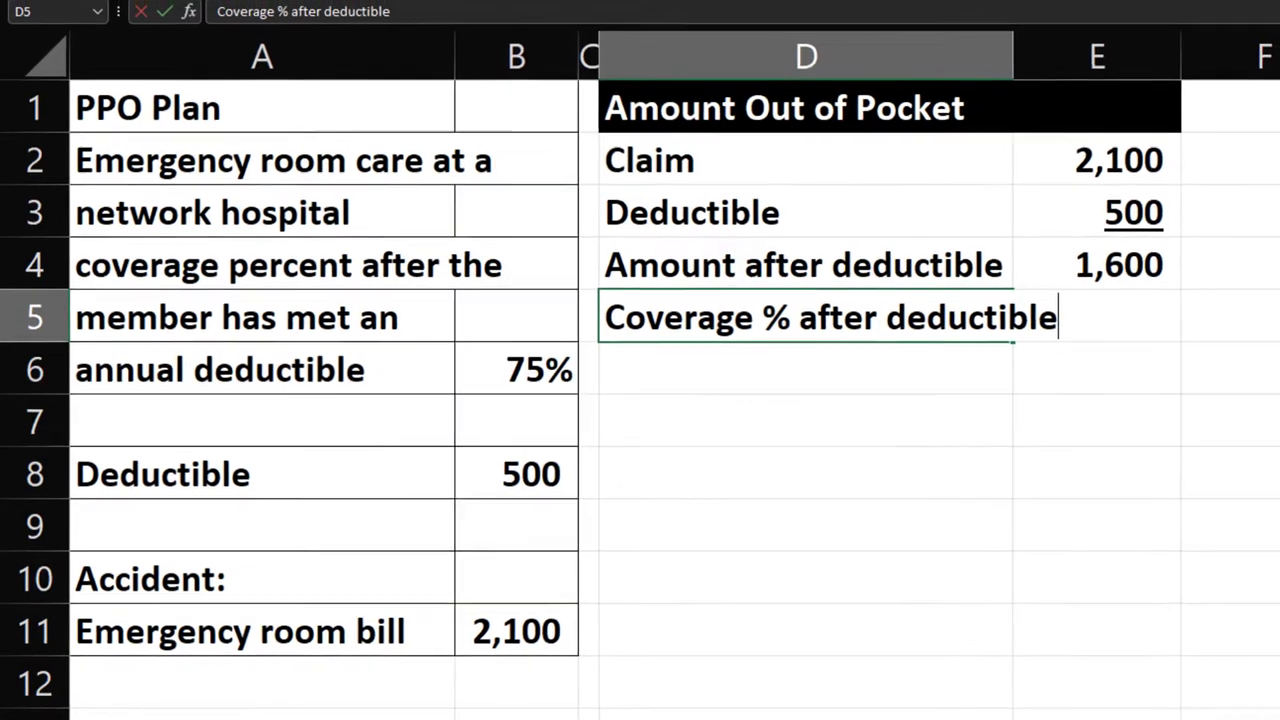
key("Return")
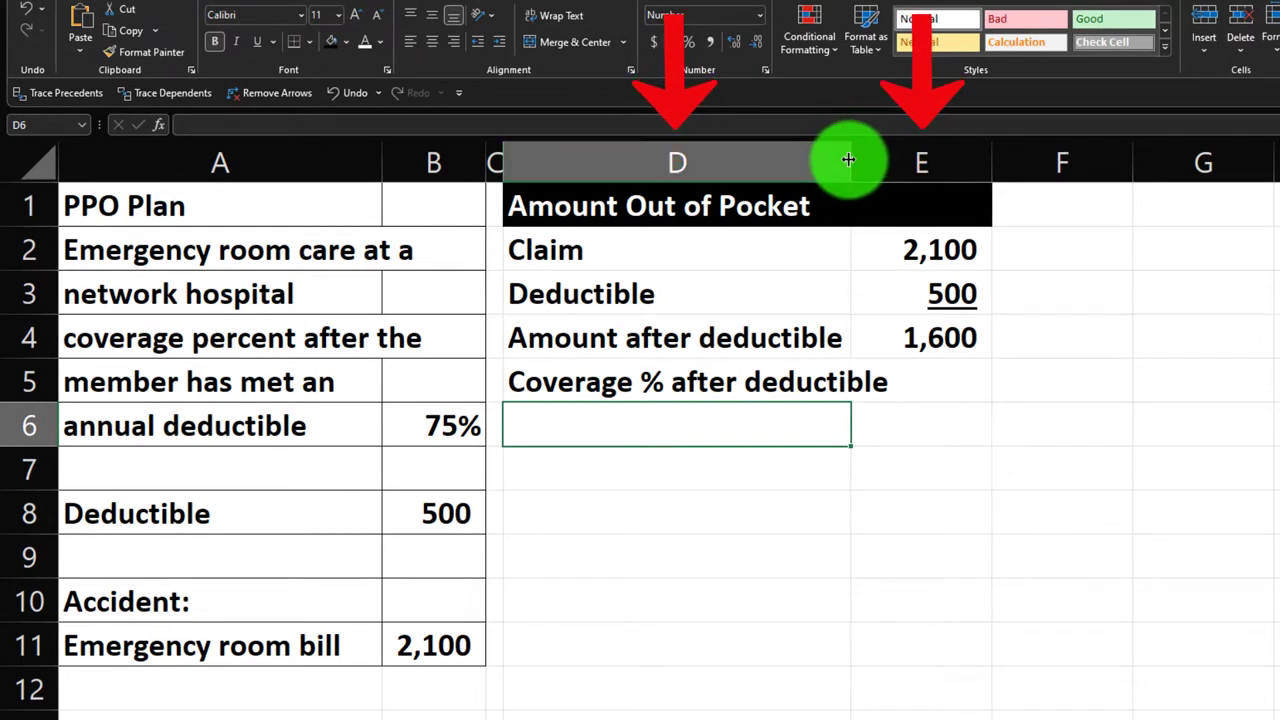
left_click_drag(848, 160, 904, 163)
left_click(899, 162)
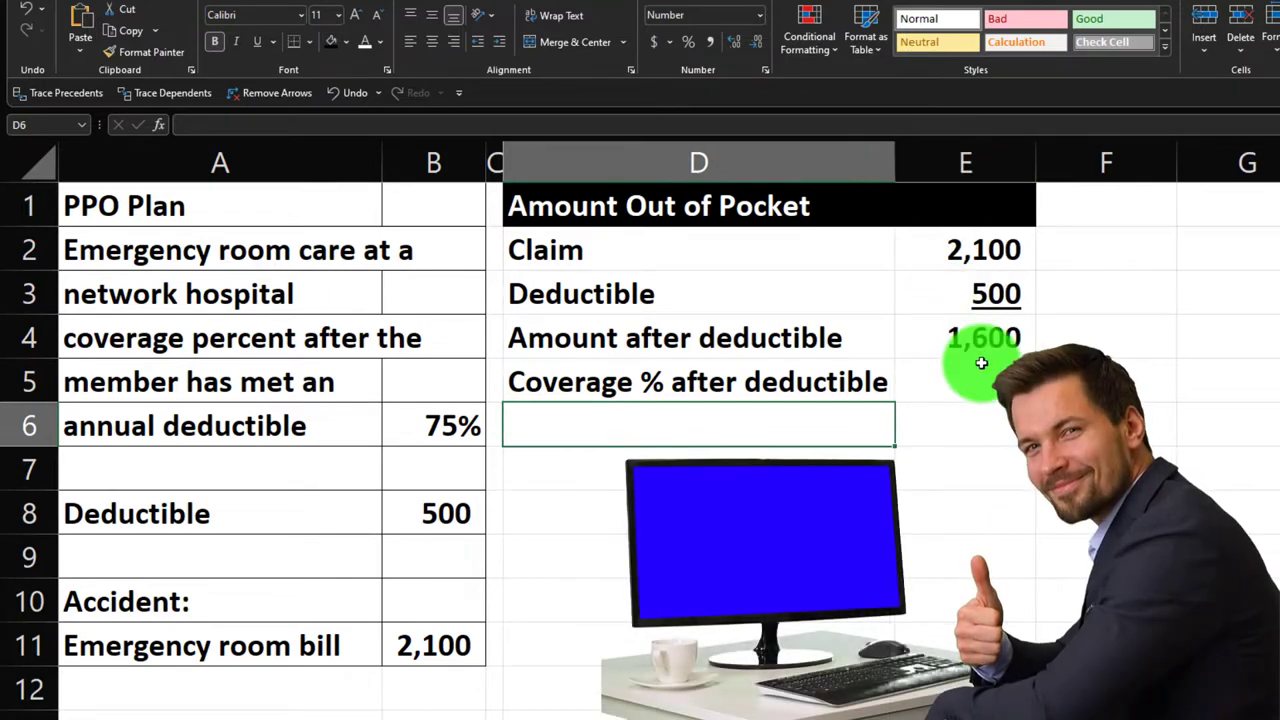
- Link E5 to the plan's coverage percentage with =B6
left_click(986, 380)
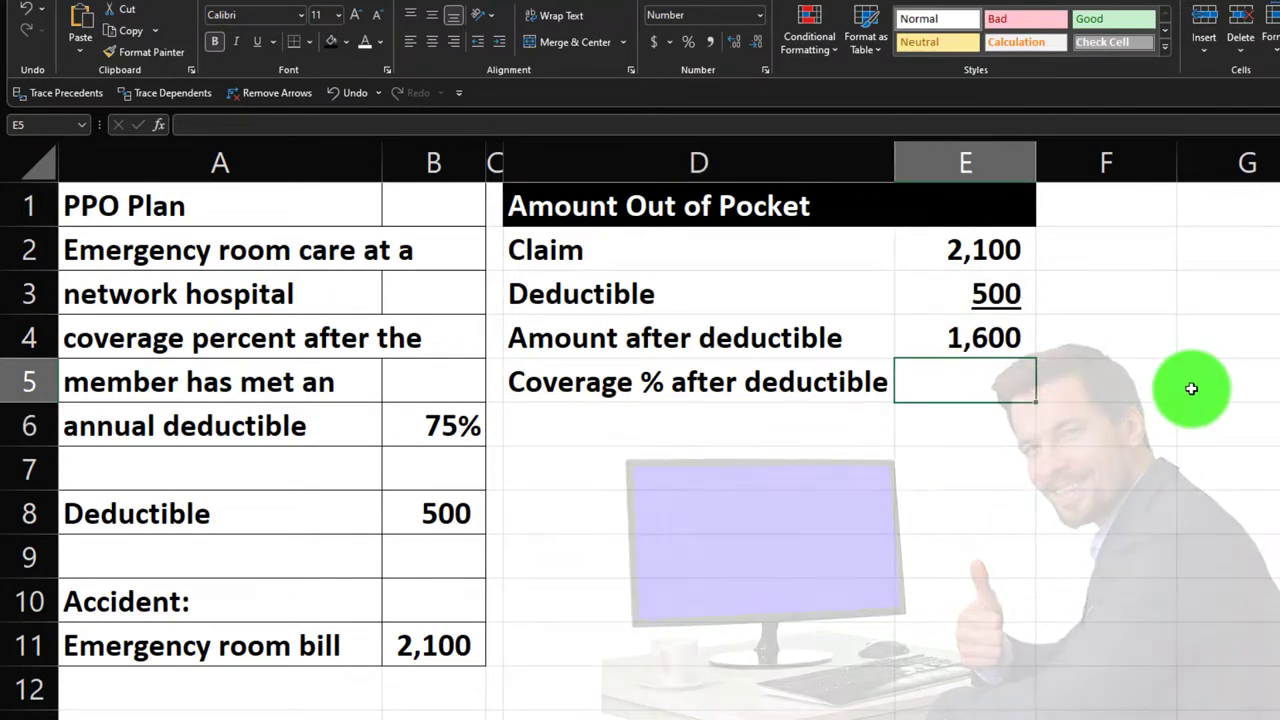
type("=")
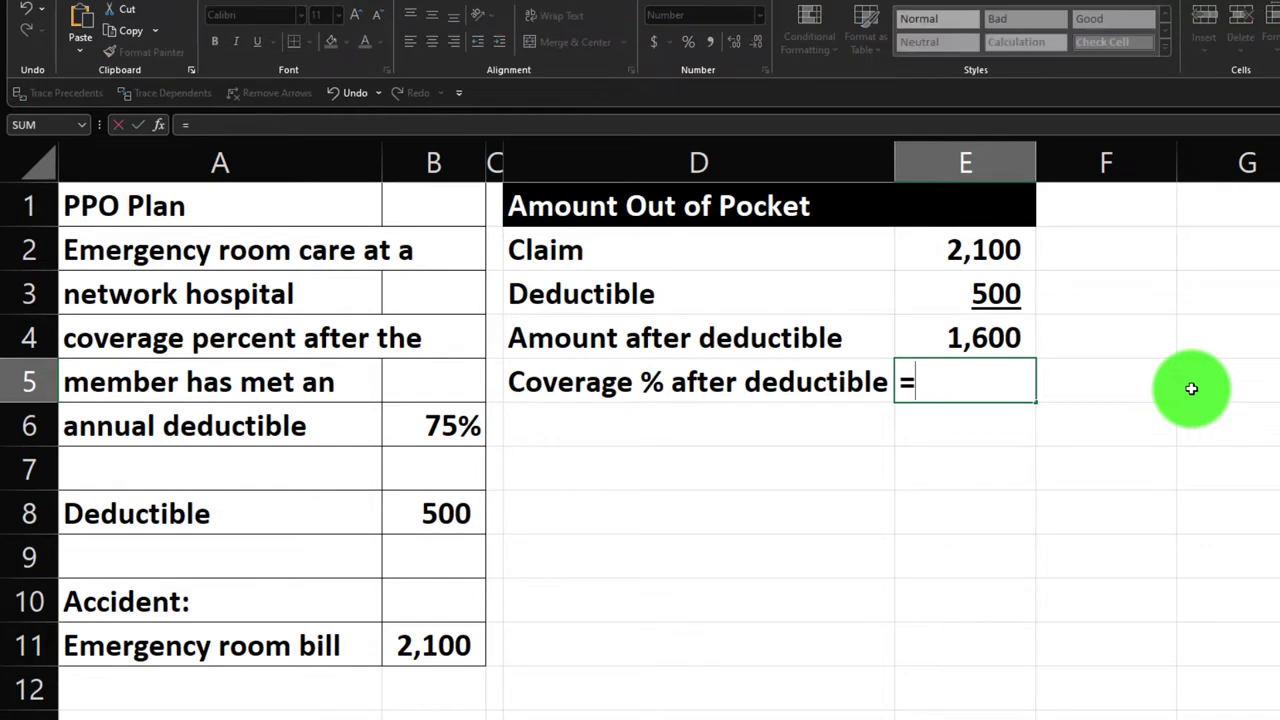
key("Left")
key("Left")
key("Left")
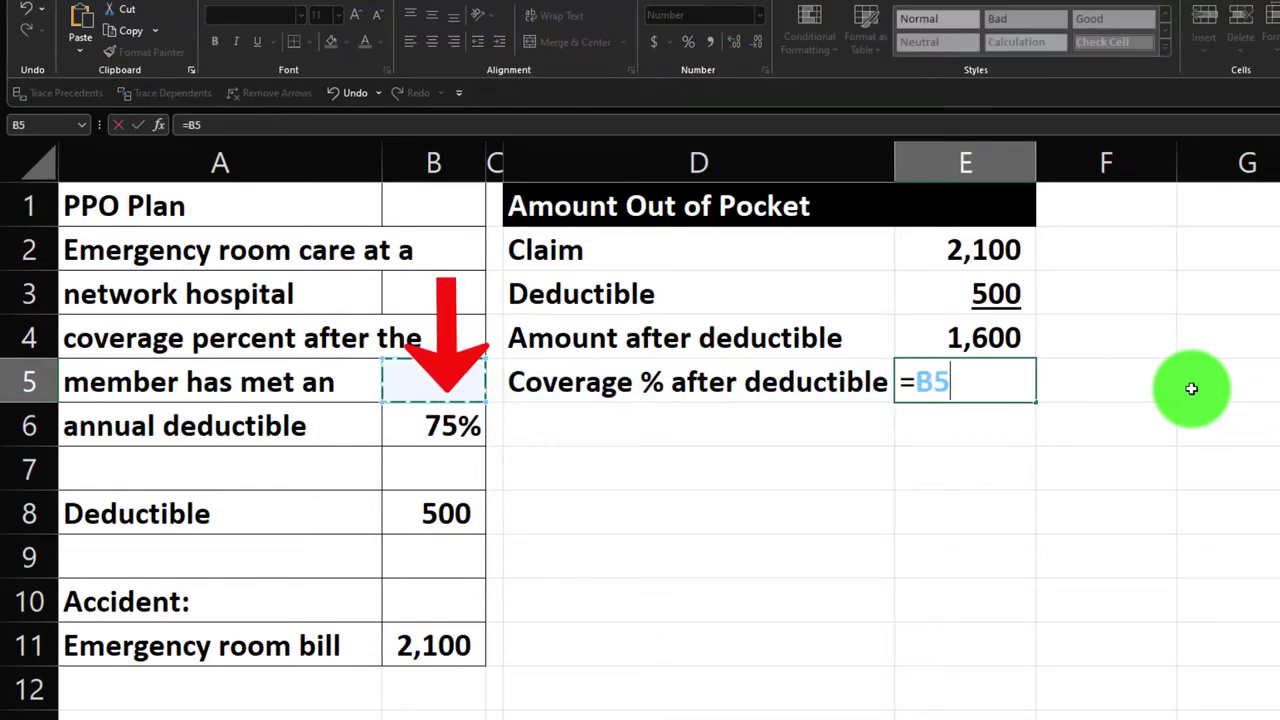
key("Down")
key("Return")
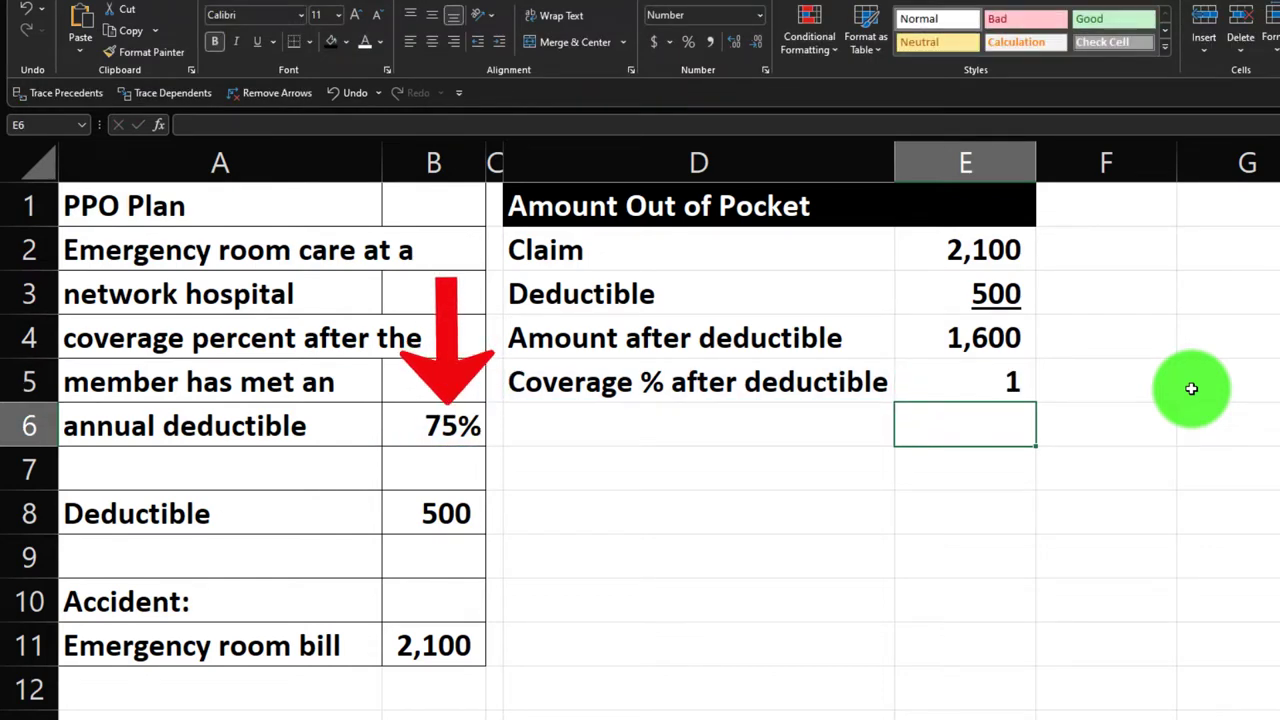
- Format the coverage value in E5 as a percentage and underline it
key("Up")
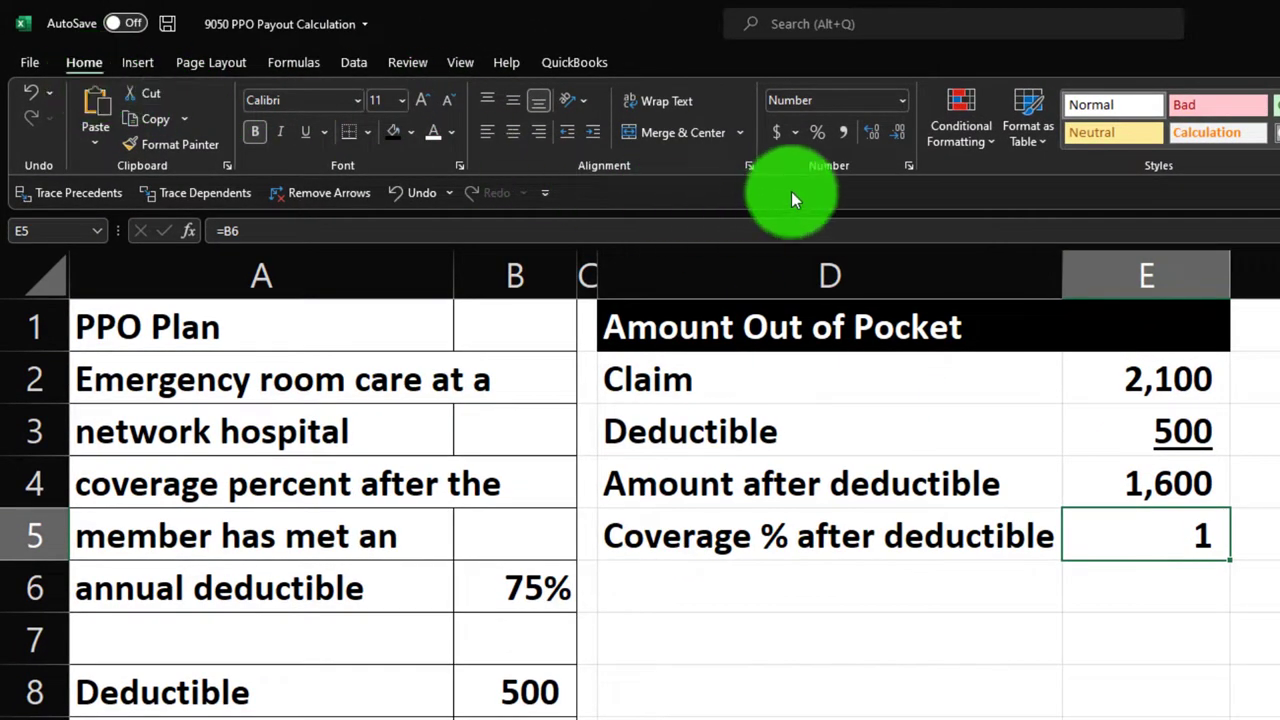
left_click(814, 135)
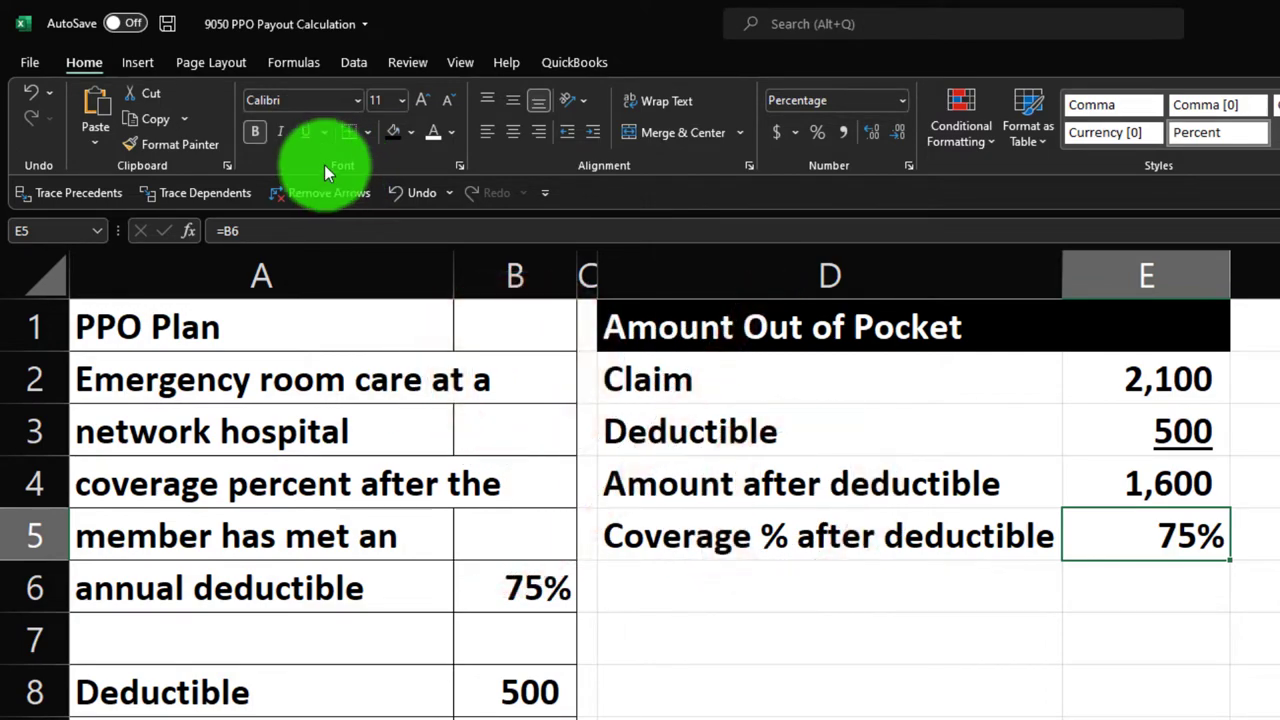
left_click(302, 135)
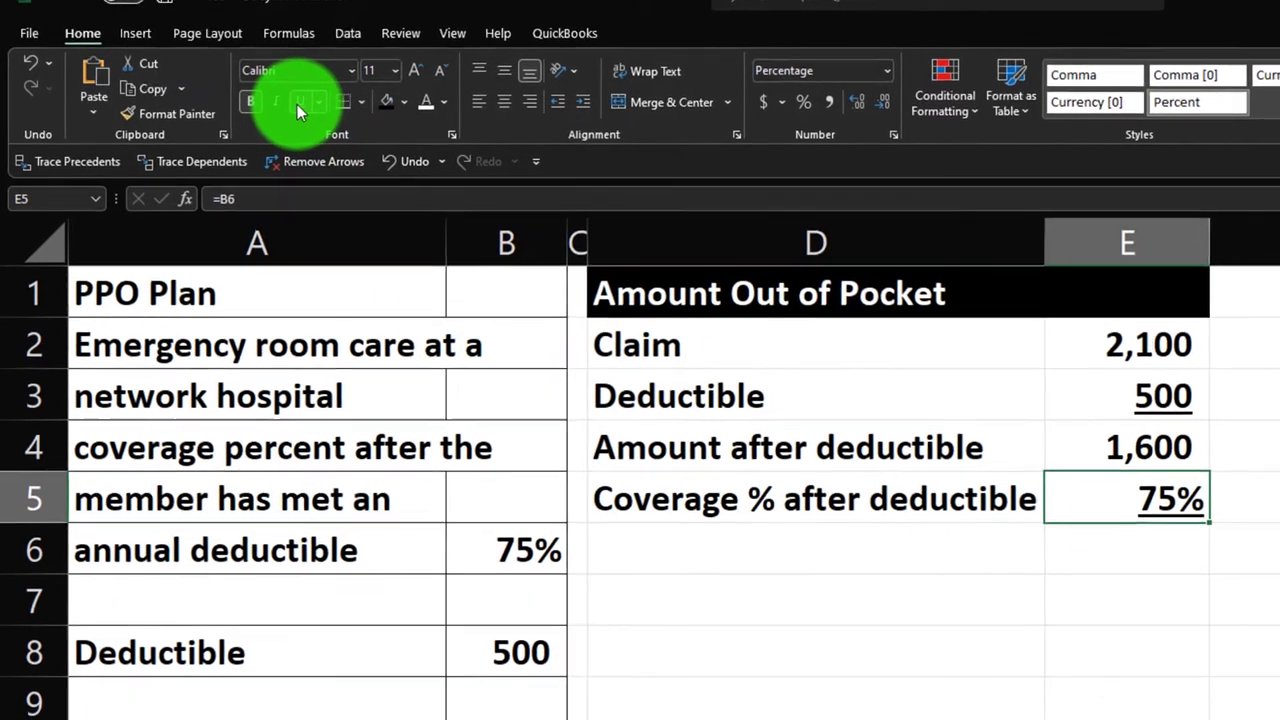
- Enter the label "Paid by insurance" in D6
key("Return")
key("Left")
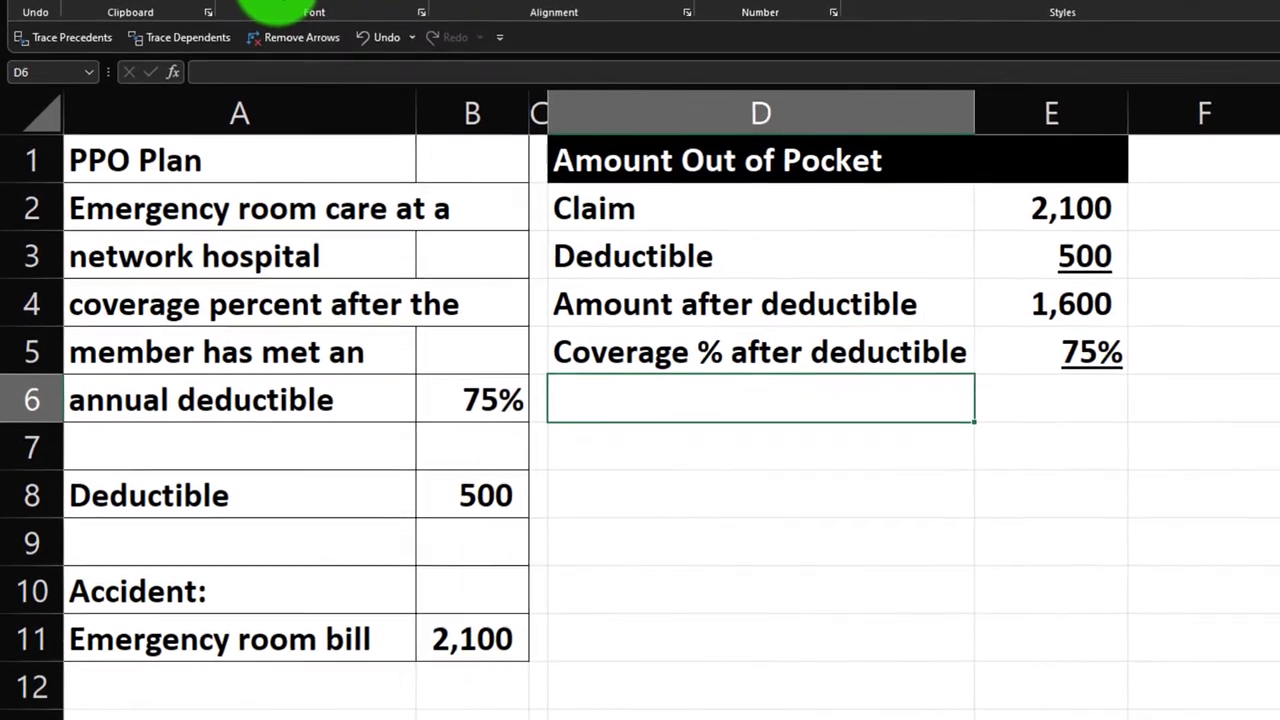
type("Pa")
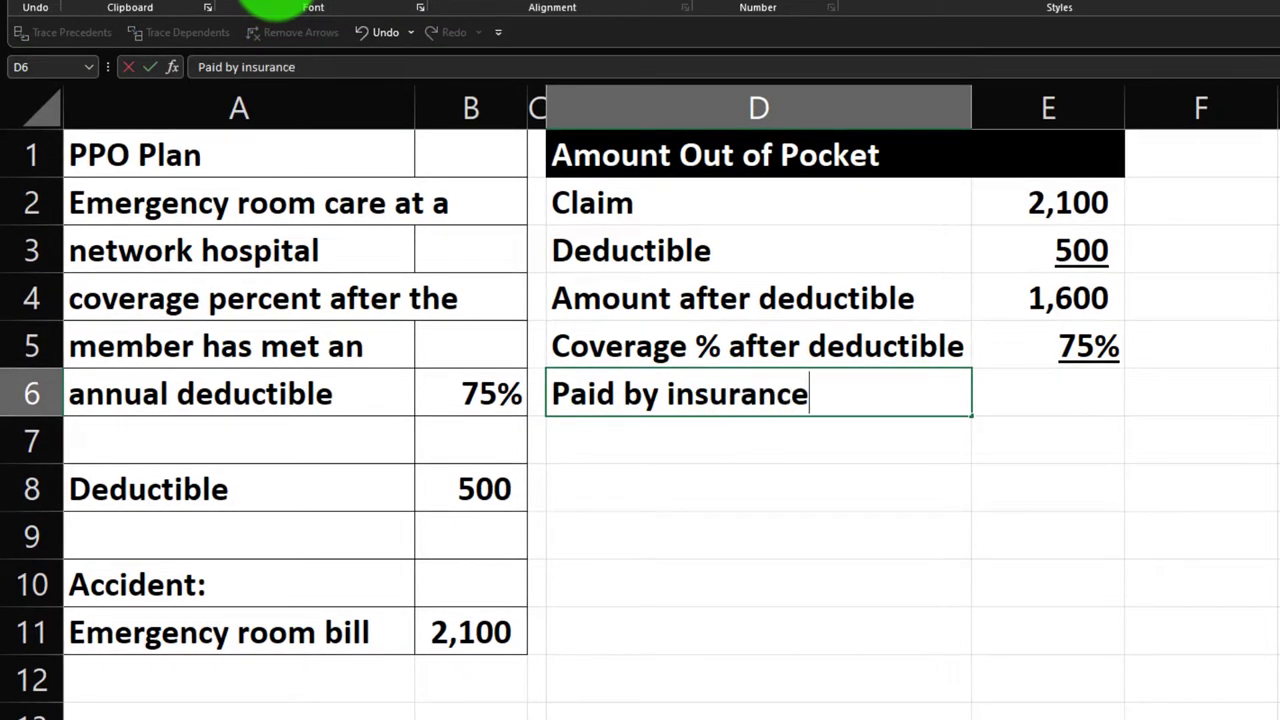
type("id by insurance")
key("Right")
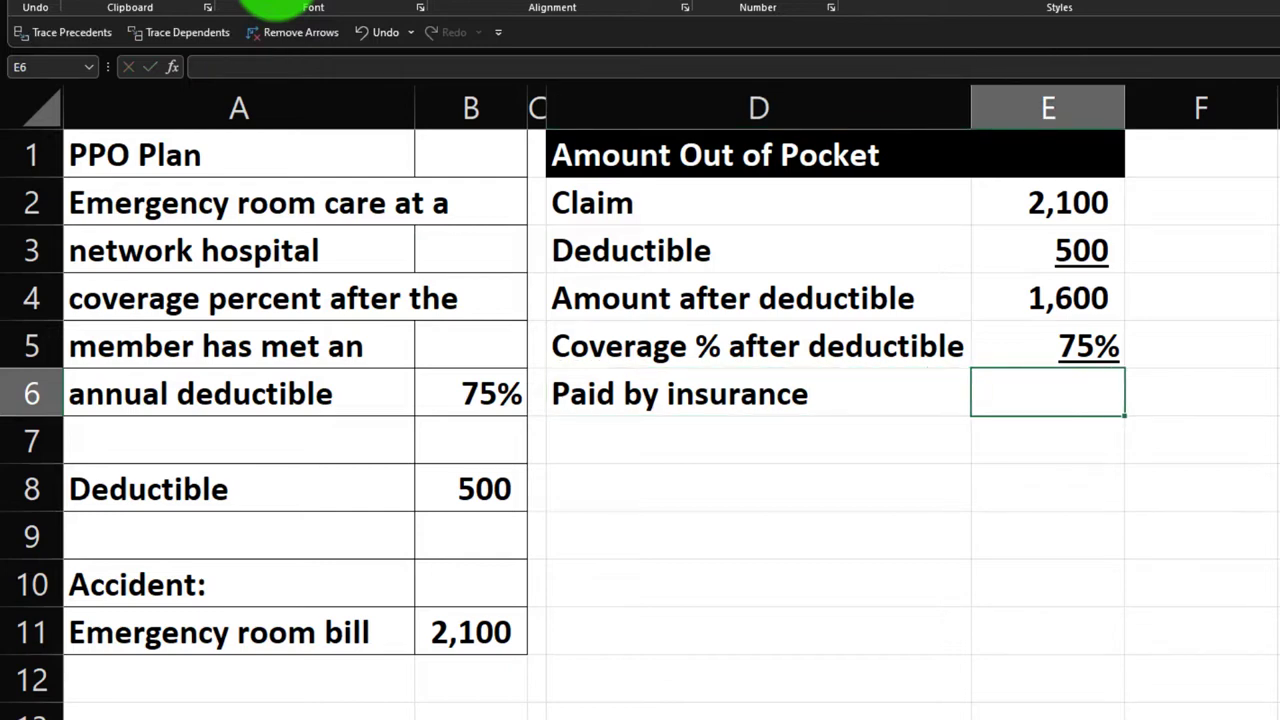
- Calculate the insurance payment in E6 by multiplying the amount after deductible by the coverage percentage with =E4*E5
type("=")
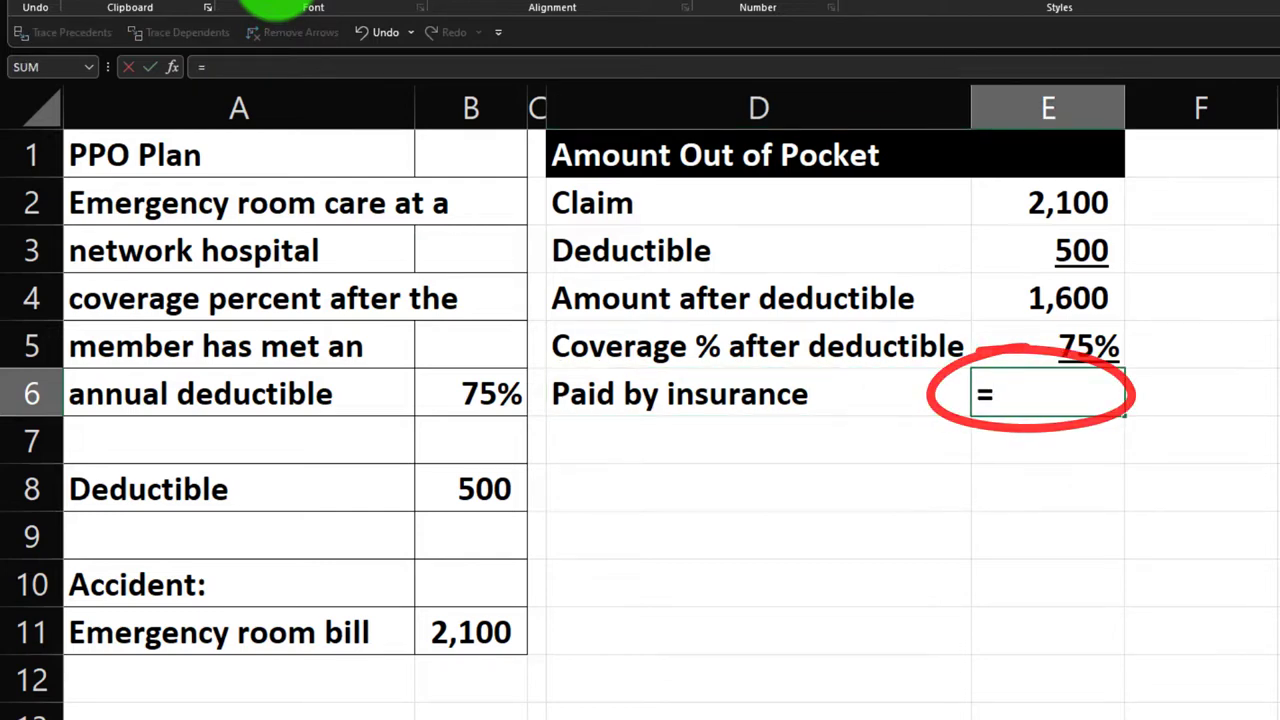
left_click(1048, 298)
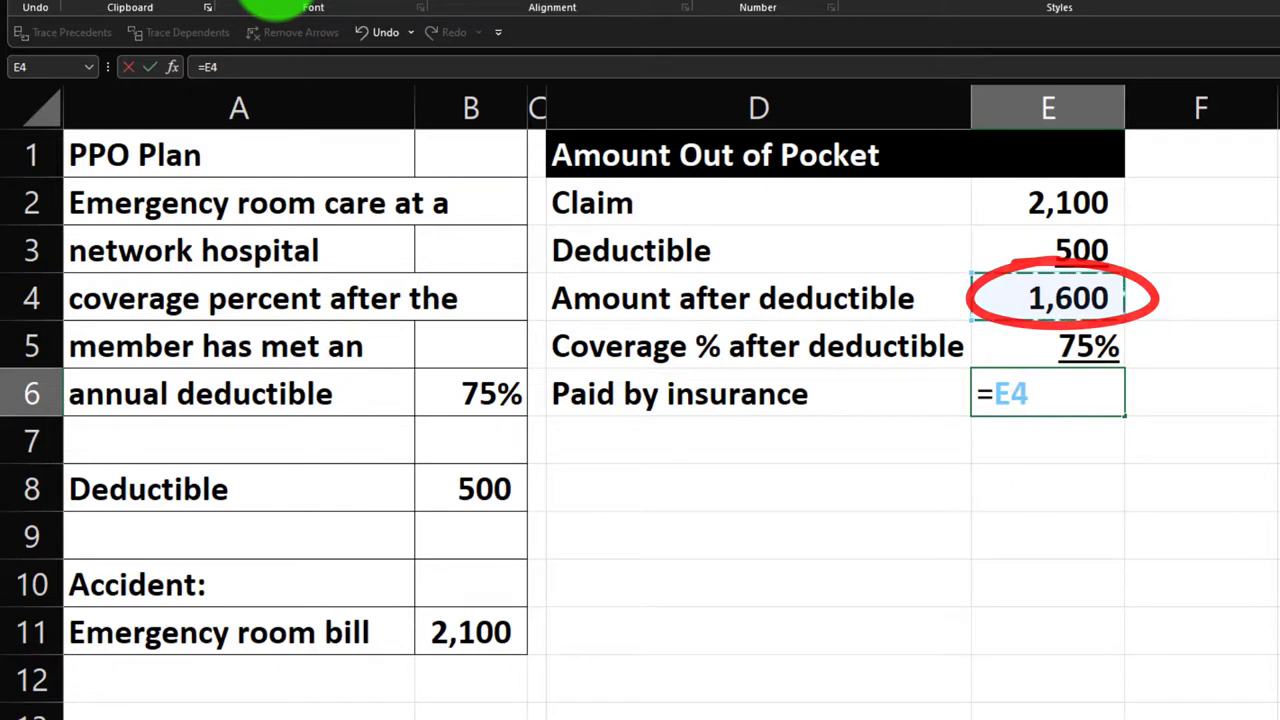
type("*")
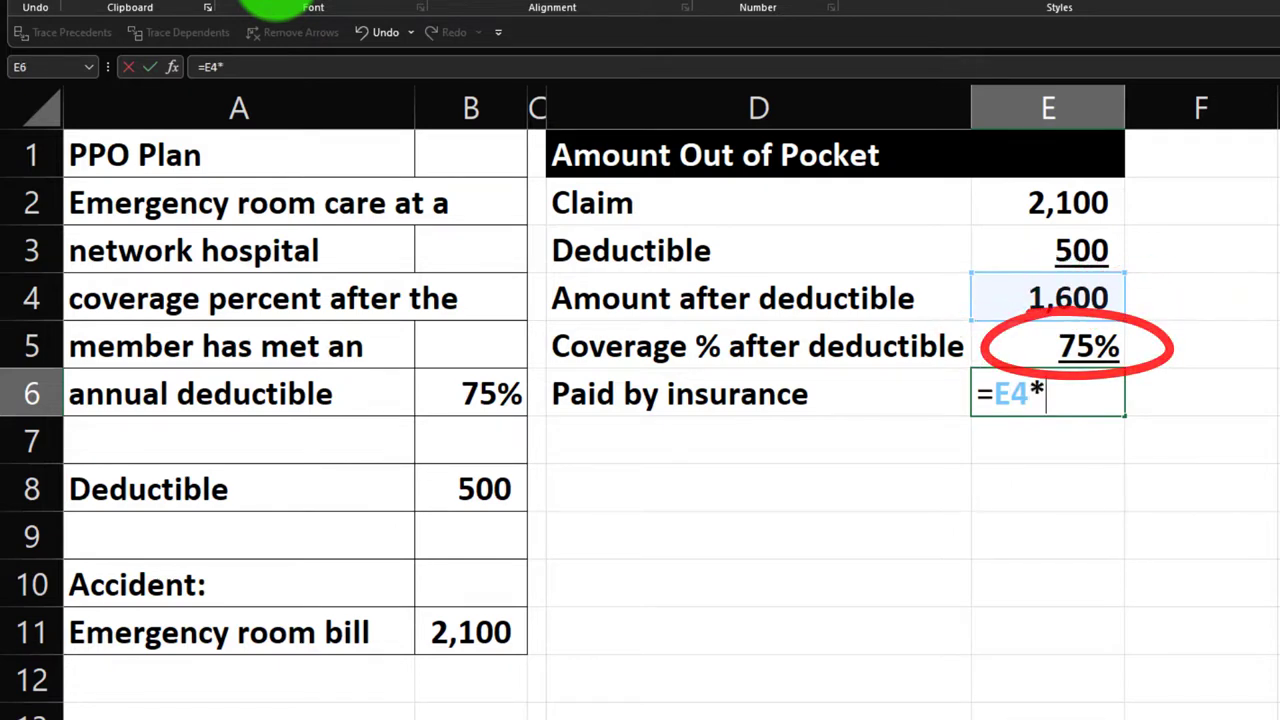
left_click(1048, 346)
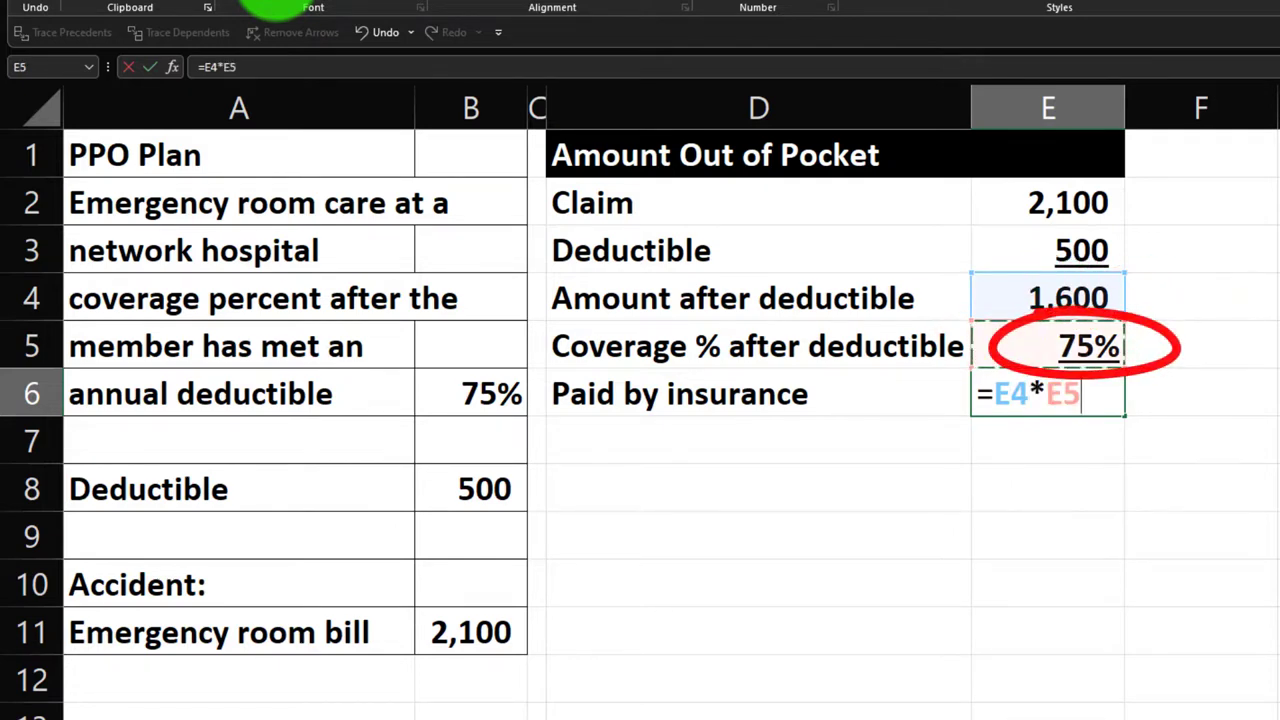
key("Return")
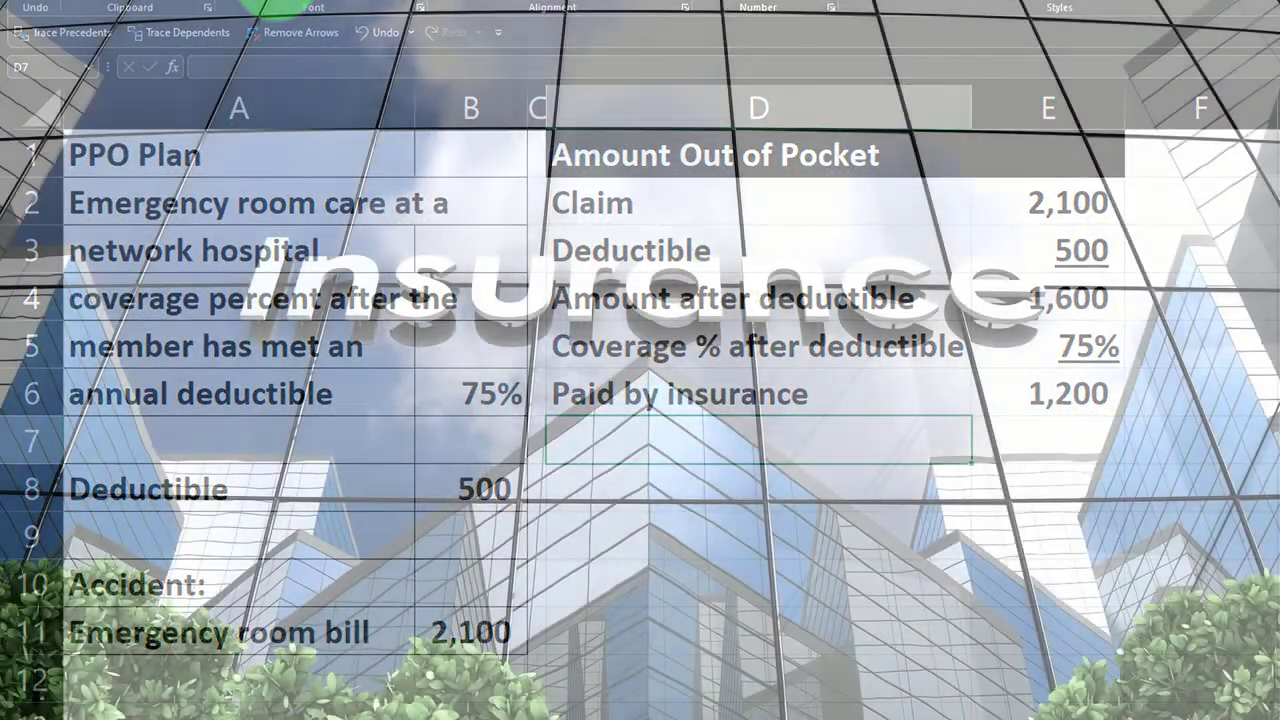
- Enter the label "Amount over deductible out of pocket" in D7 and widen column D to fit it
type("Amount ov")
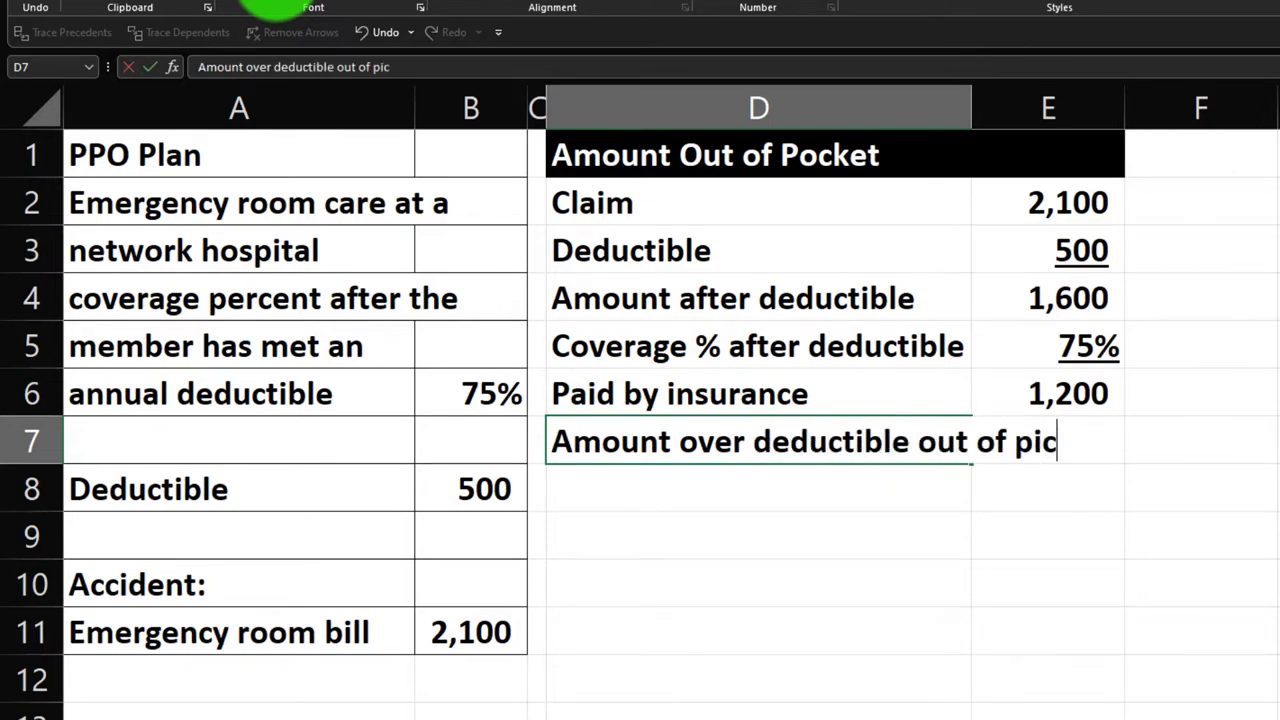
type("er deductible out of pocket")
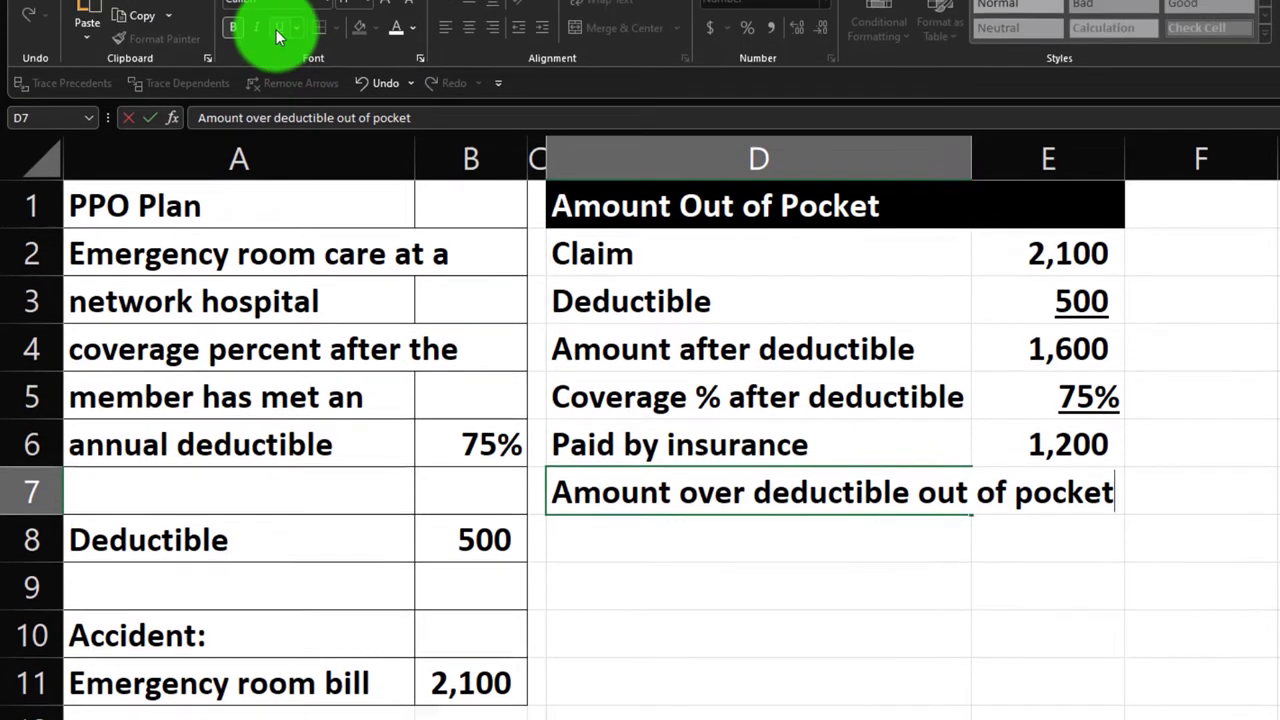
key("Tab")
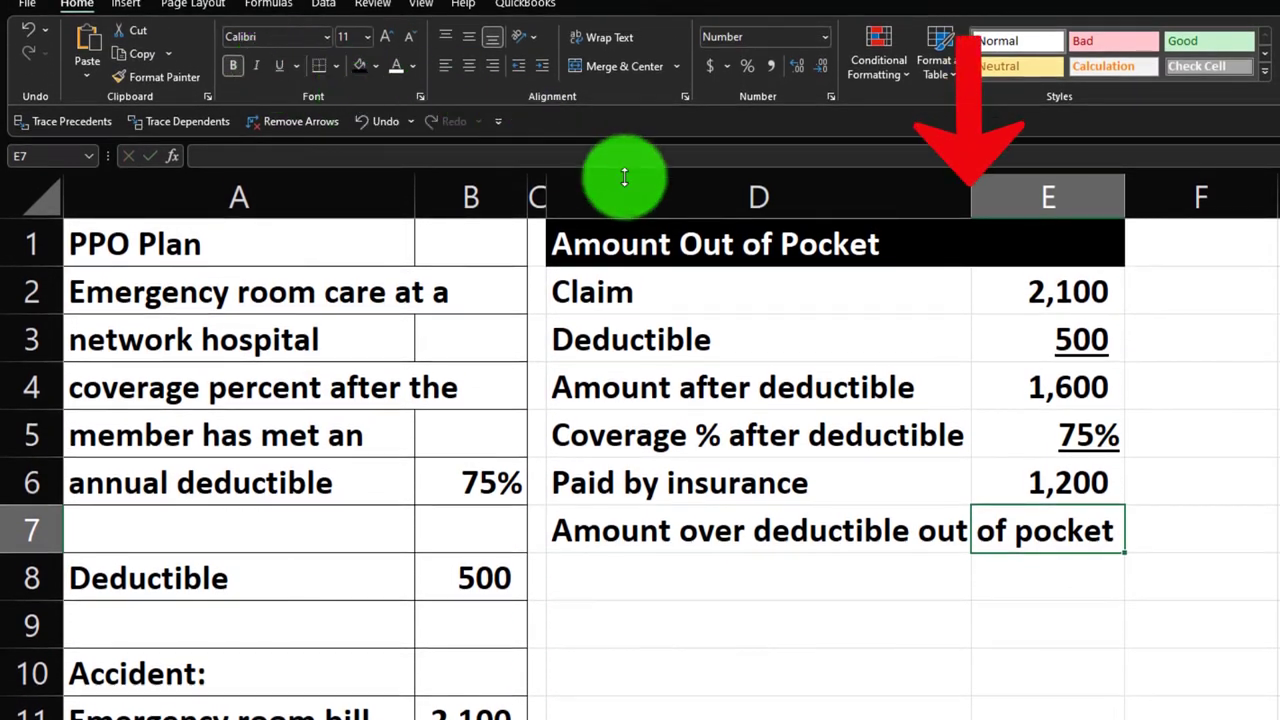
left_click(967, 188)
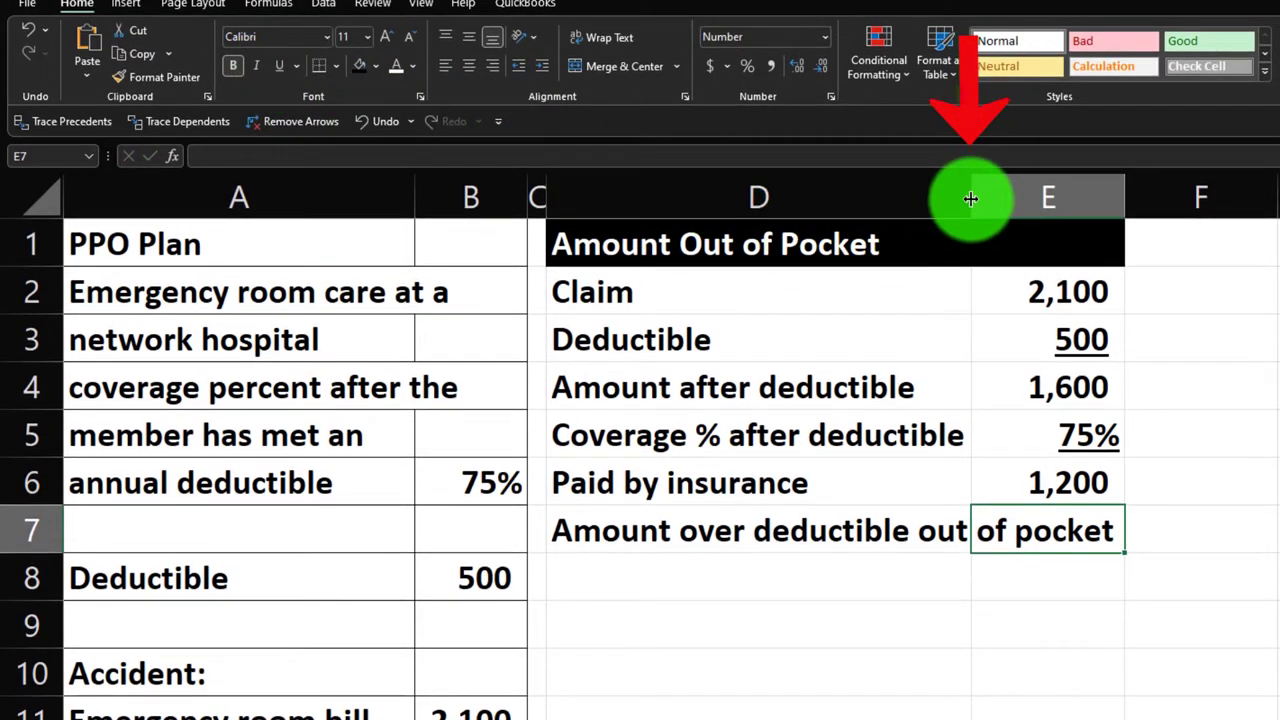
left_click_drag(972, 197, 1120, 197)
left_click(1200, 526)
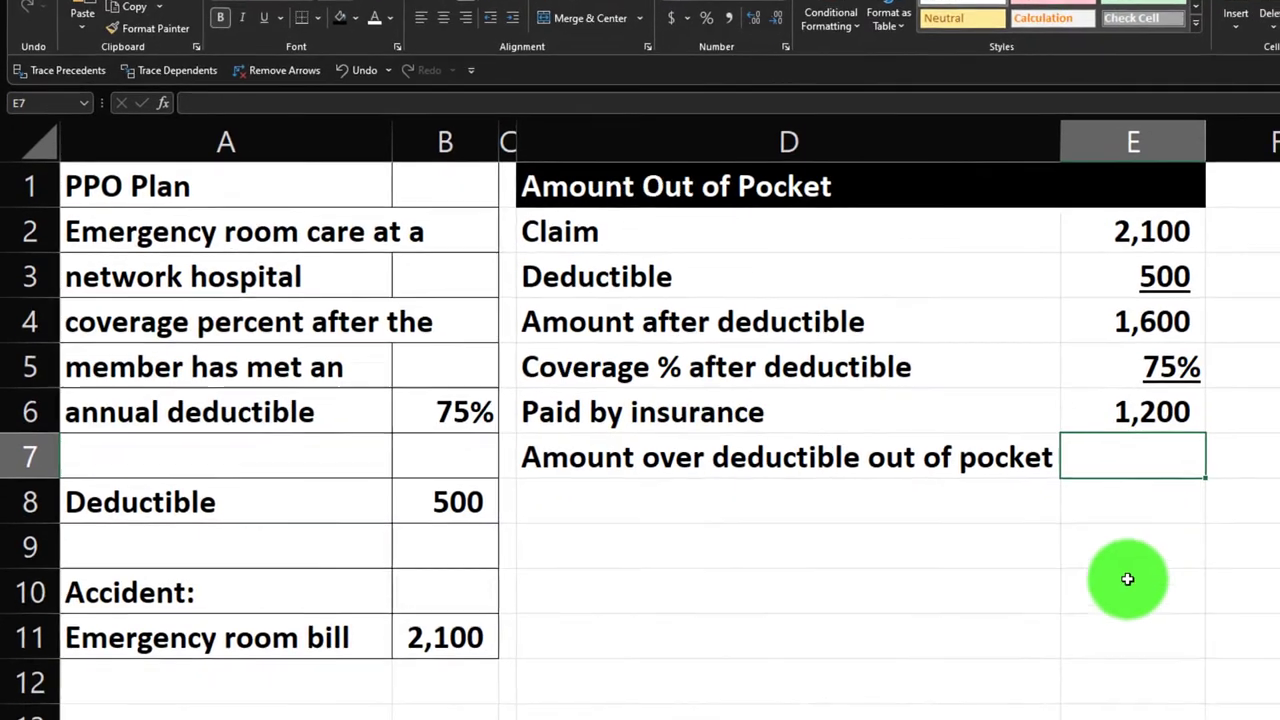
- Calculate the out-of-pocket amount over the deductible in E7 by subtracting the insurance payment from the amount after deductible with =E4-E6
type("=")
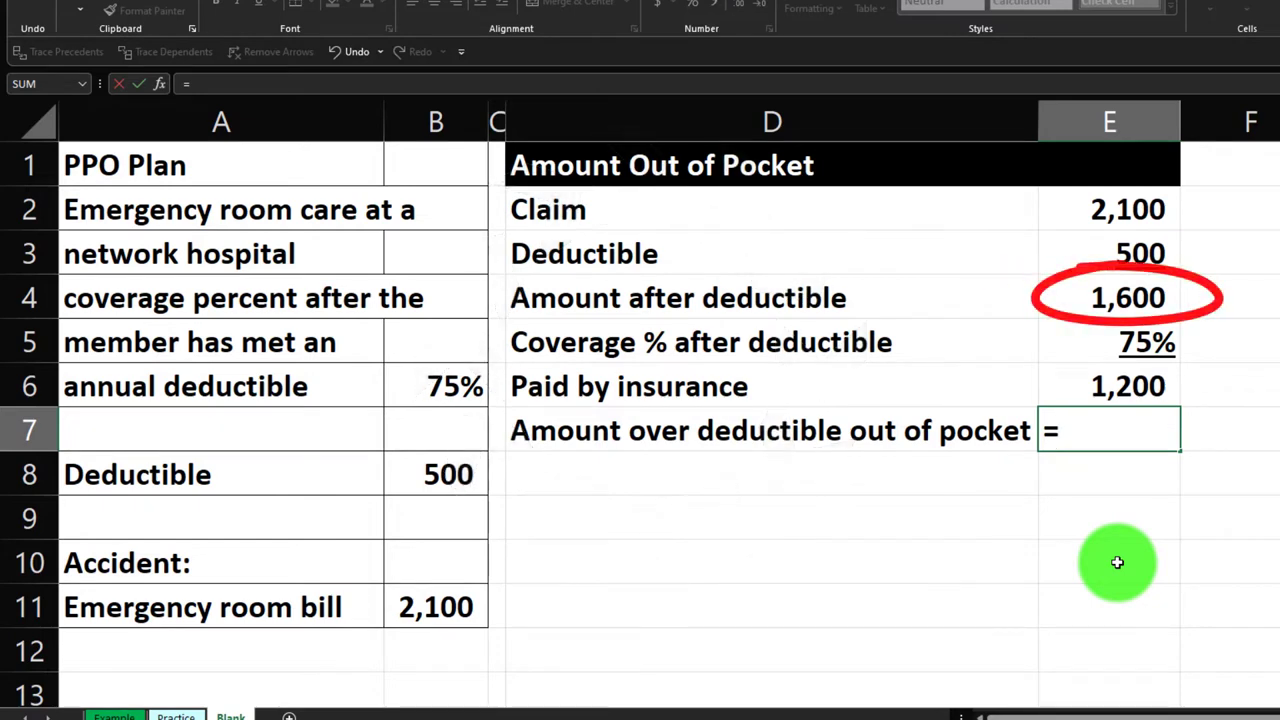
key("Up")
key("Up")
key("Up")
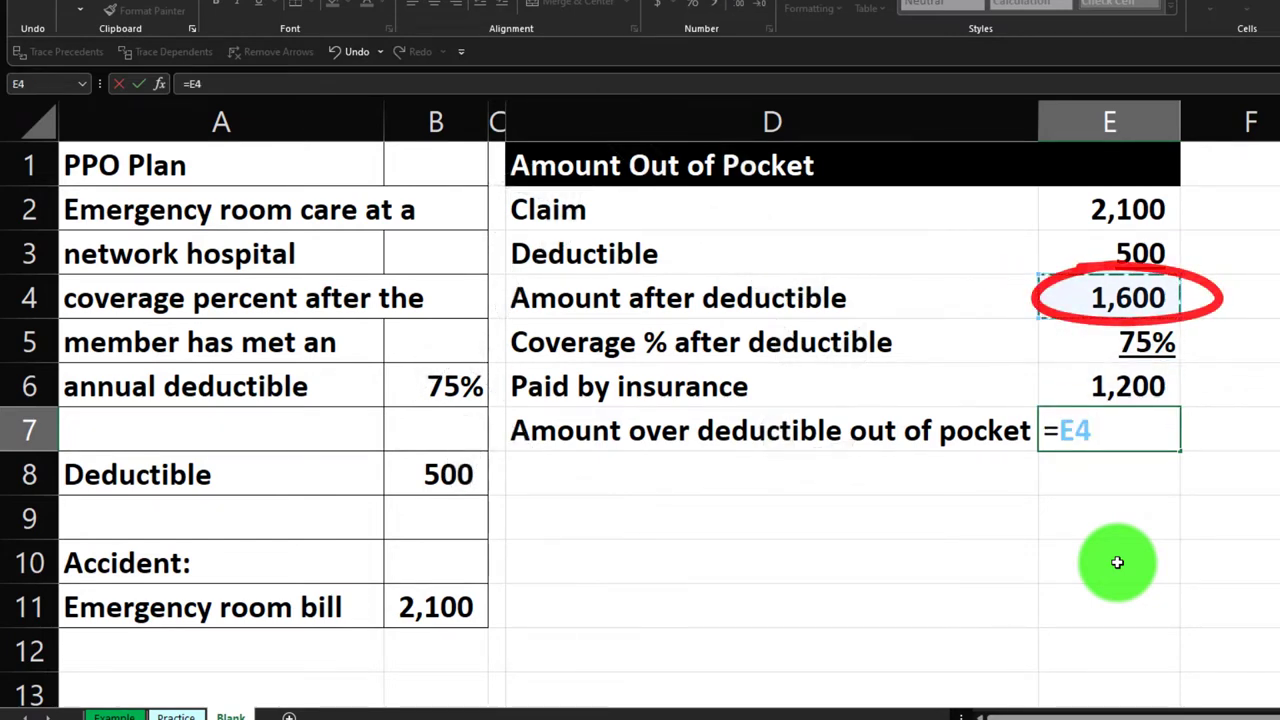
type("-")
key("Up")
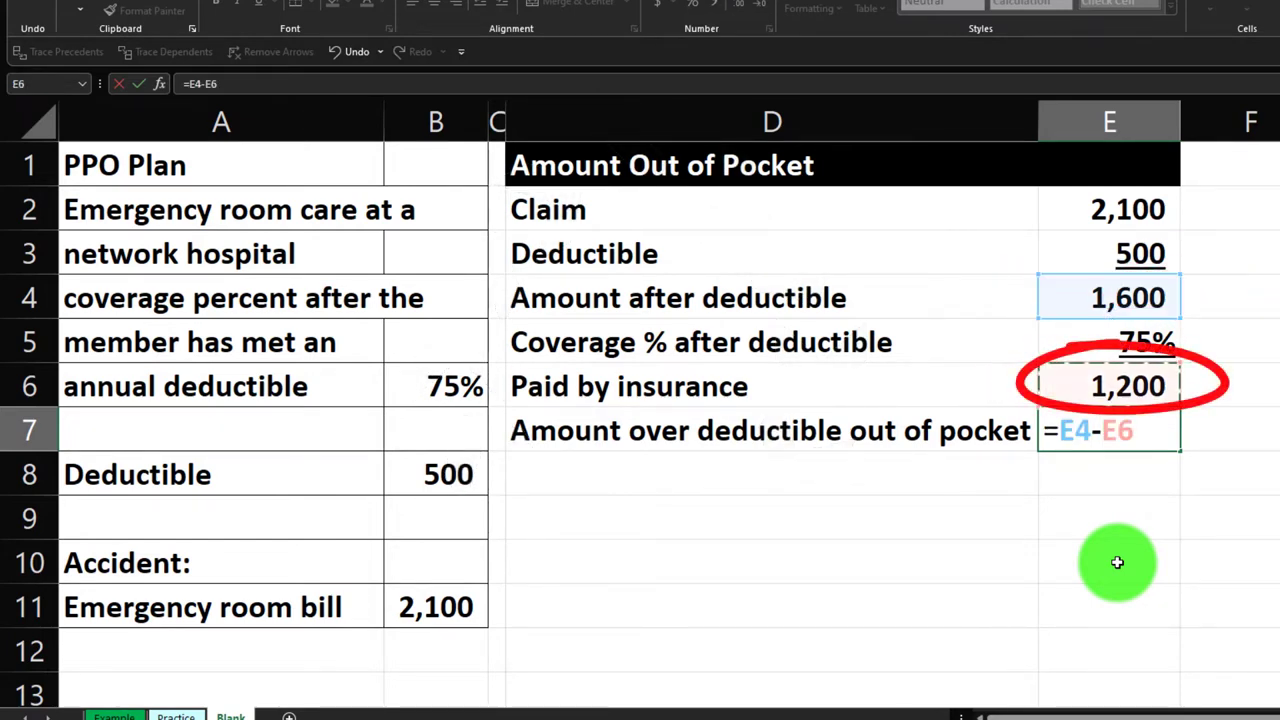
key("Return")
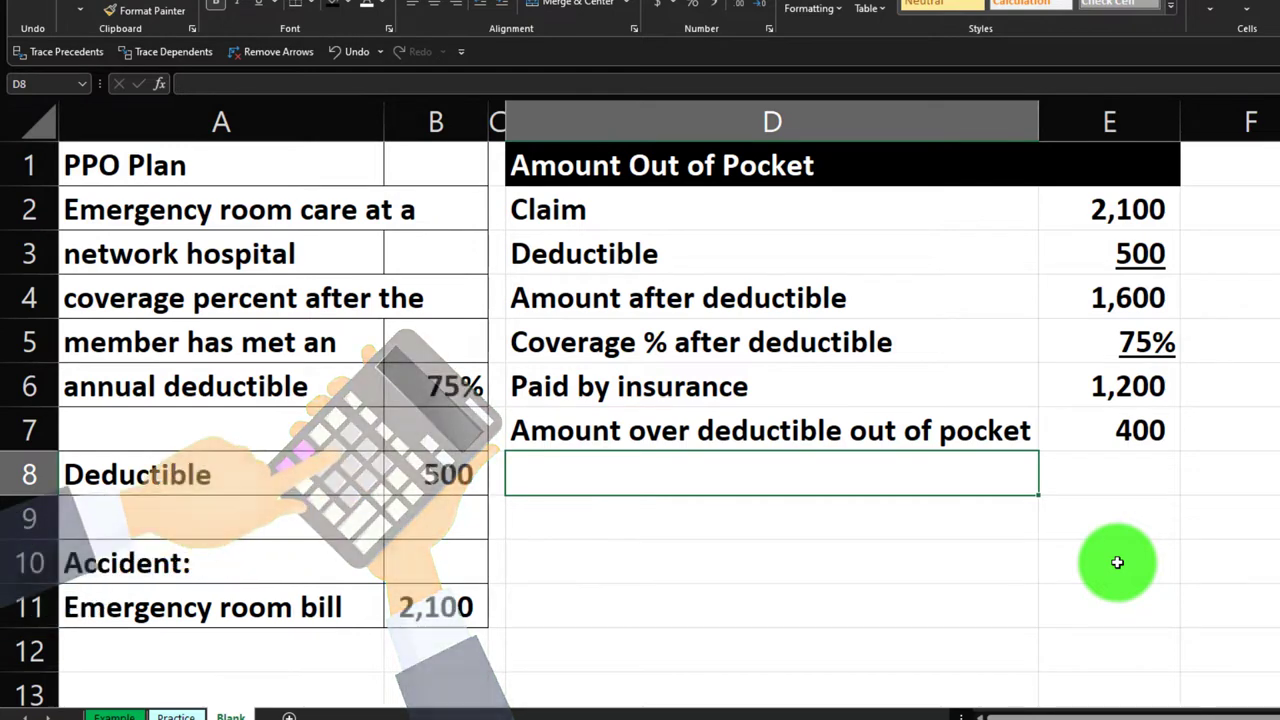
- Enter the label "Claim up to deductible" in D8 and link E8 to the deductible with =E3
type("Claim up to deductible")
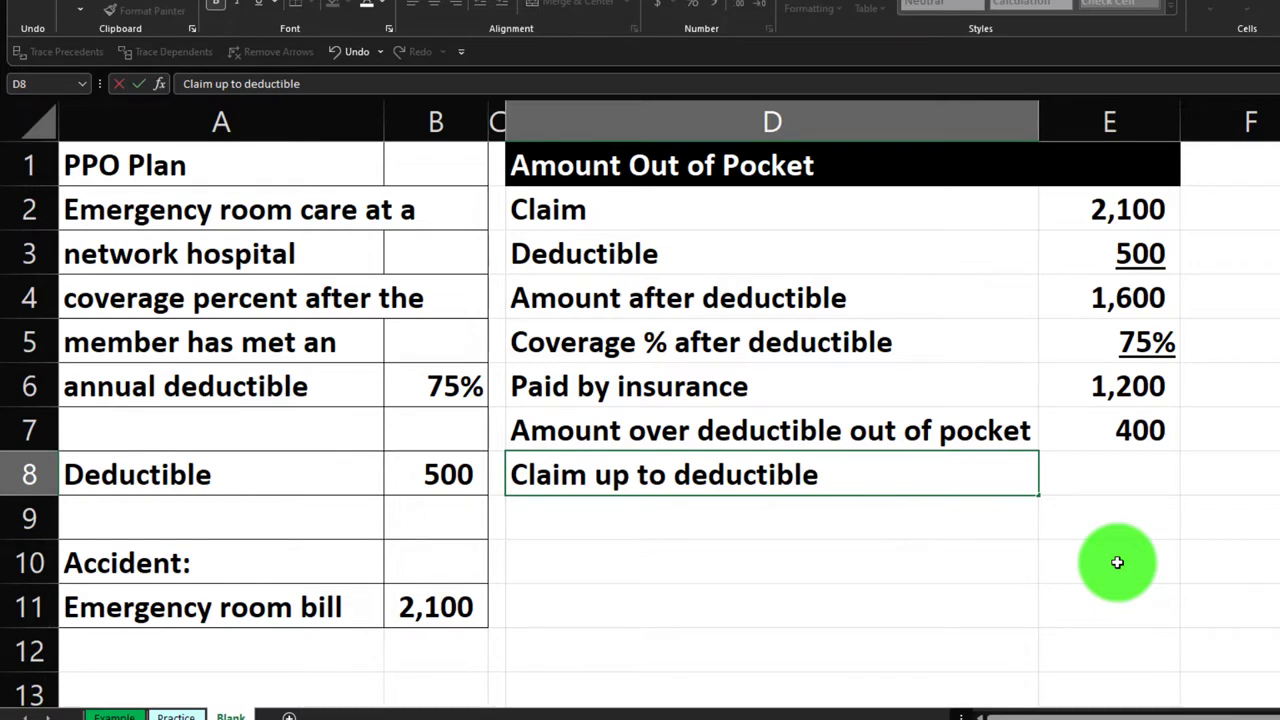
key("Tab")
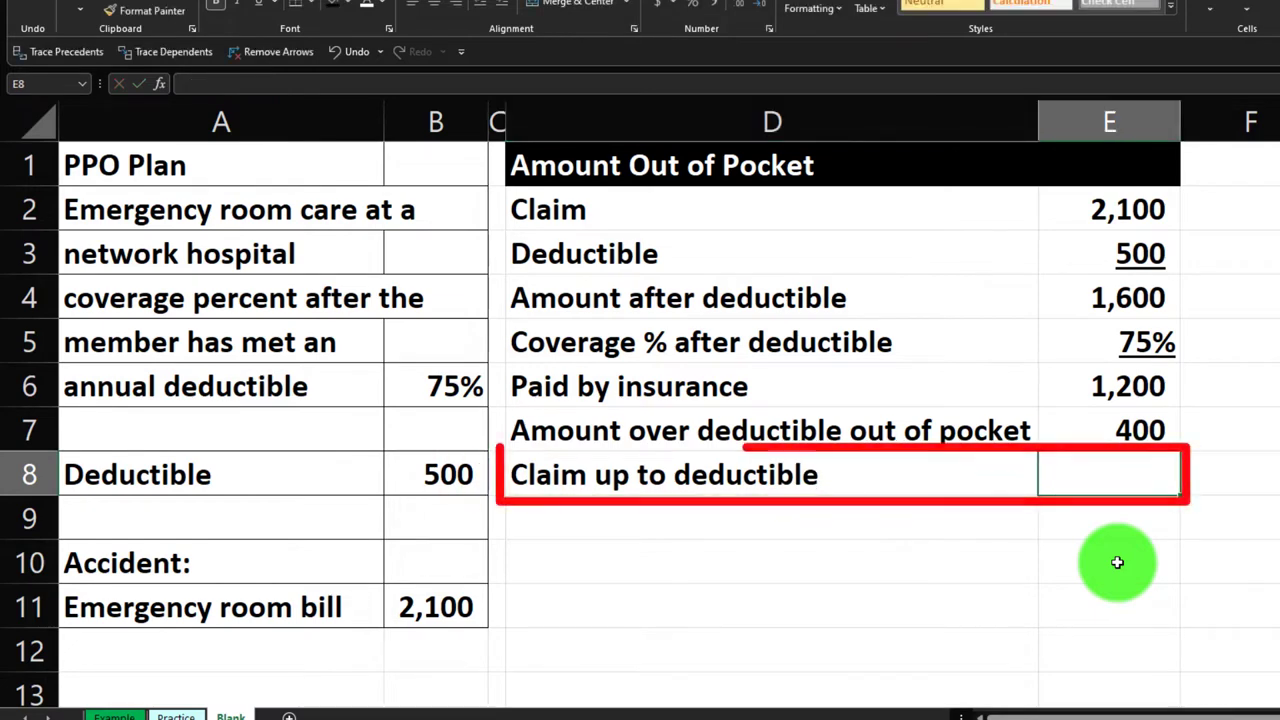
type("=")
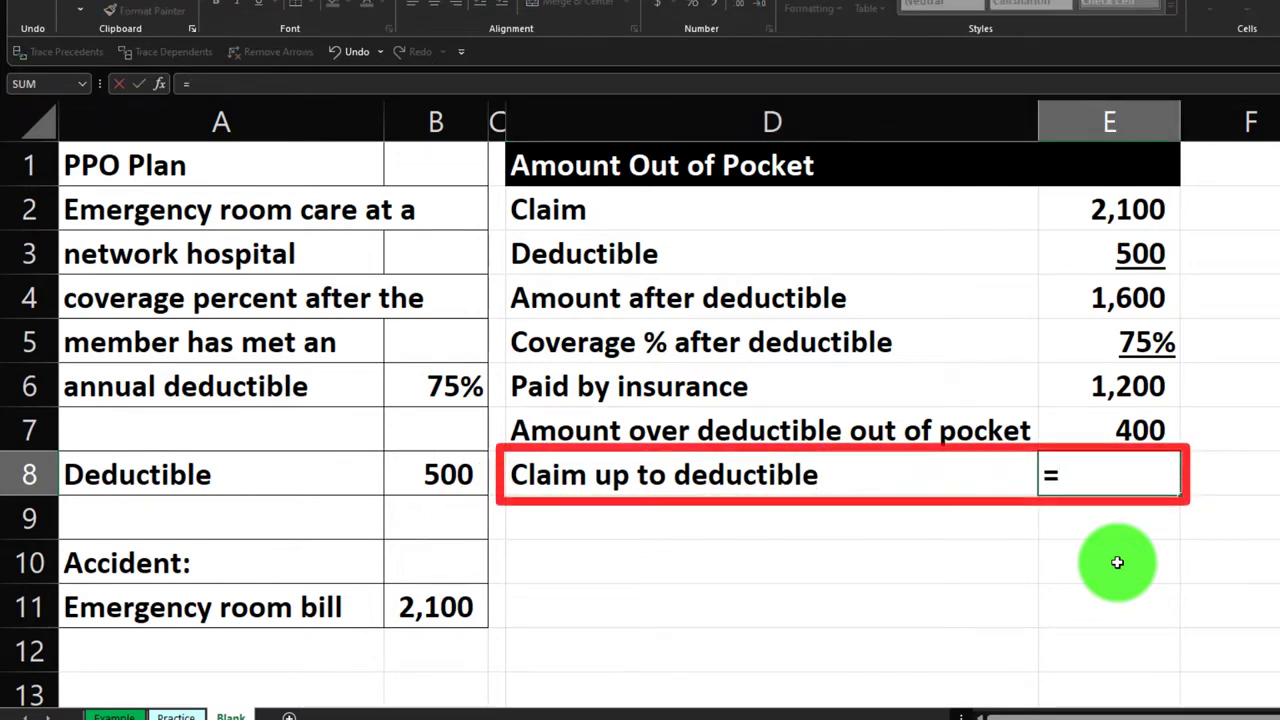
key("Up")
key("Up")
key("Up")
key("Up")
key("Up")
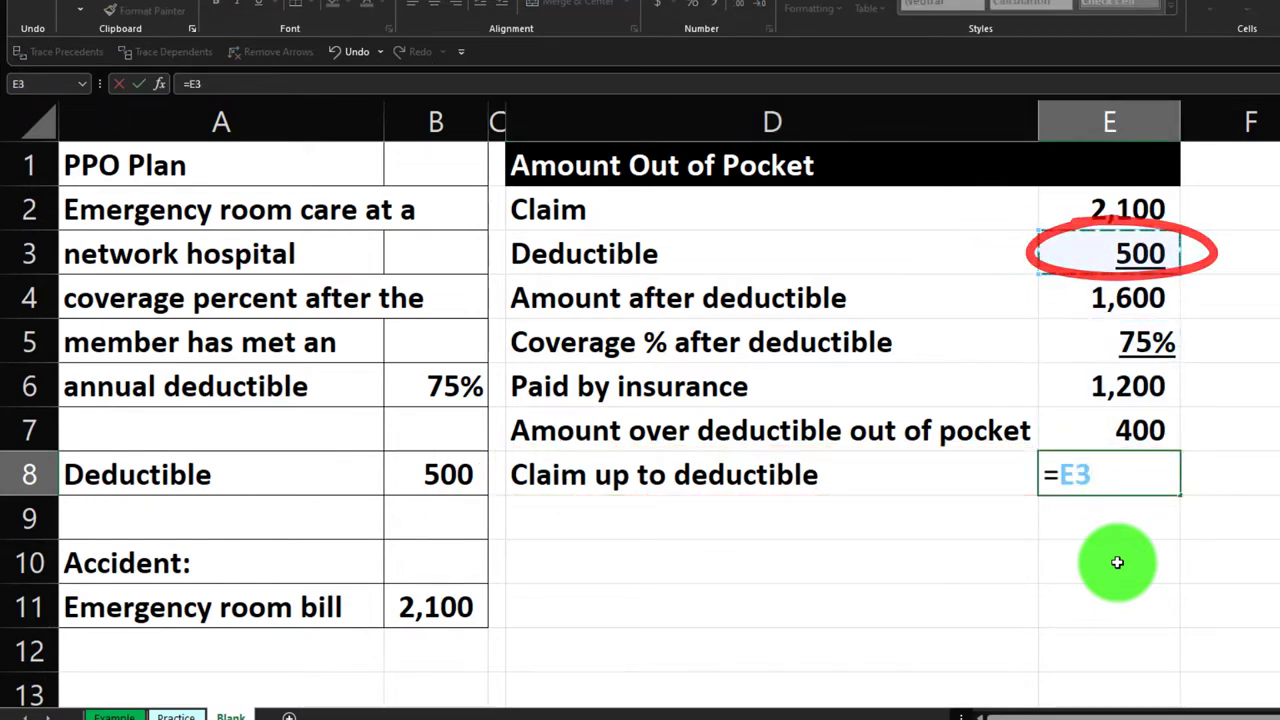
key("Return")
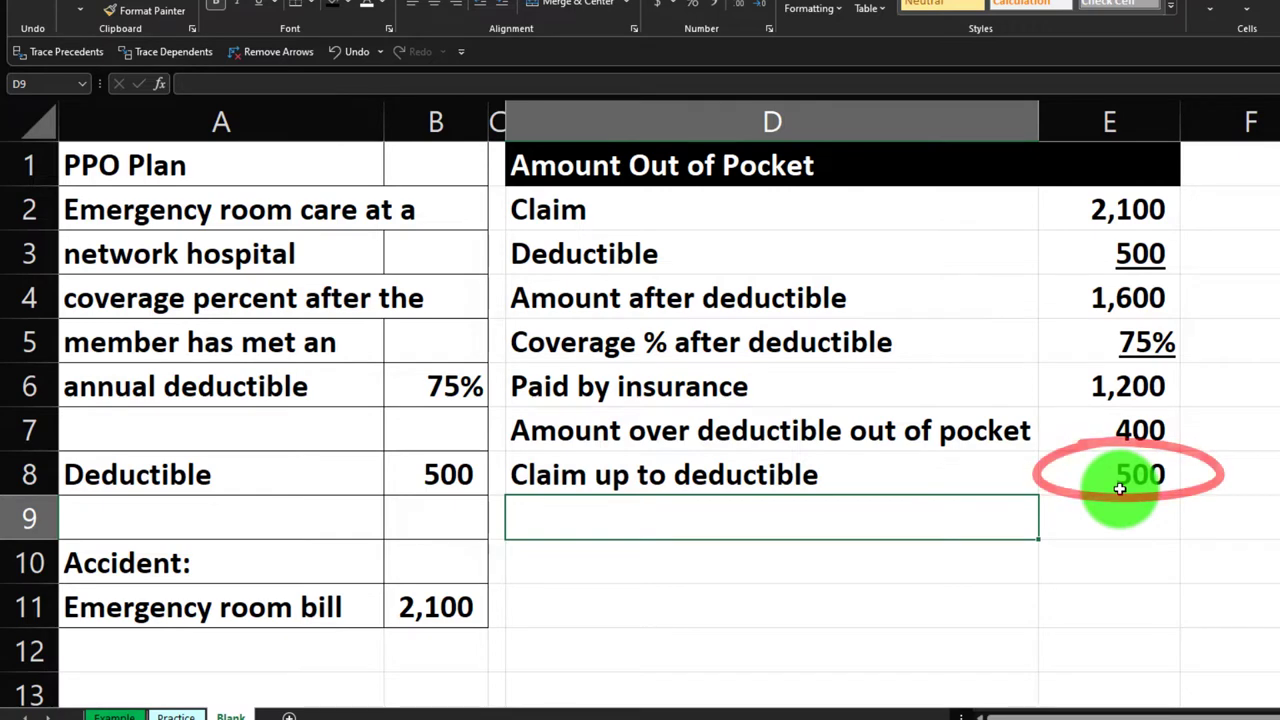
- Enter the label "Amount out of pocket" in D9 and total E7:E8 in E9 with the SUM function
type("Amount out of pocket")
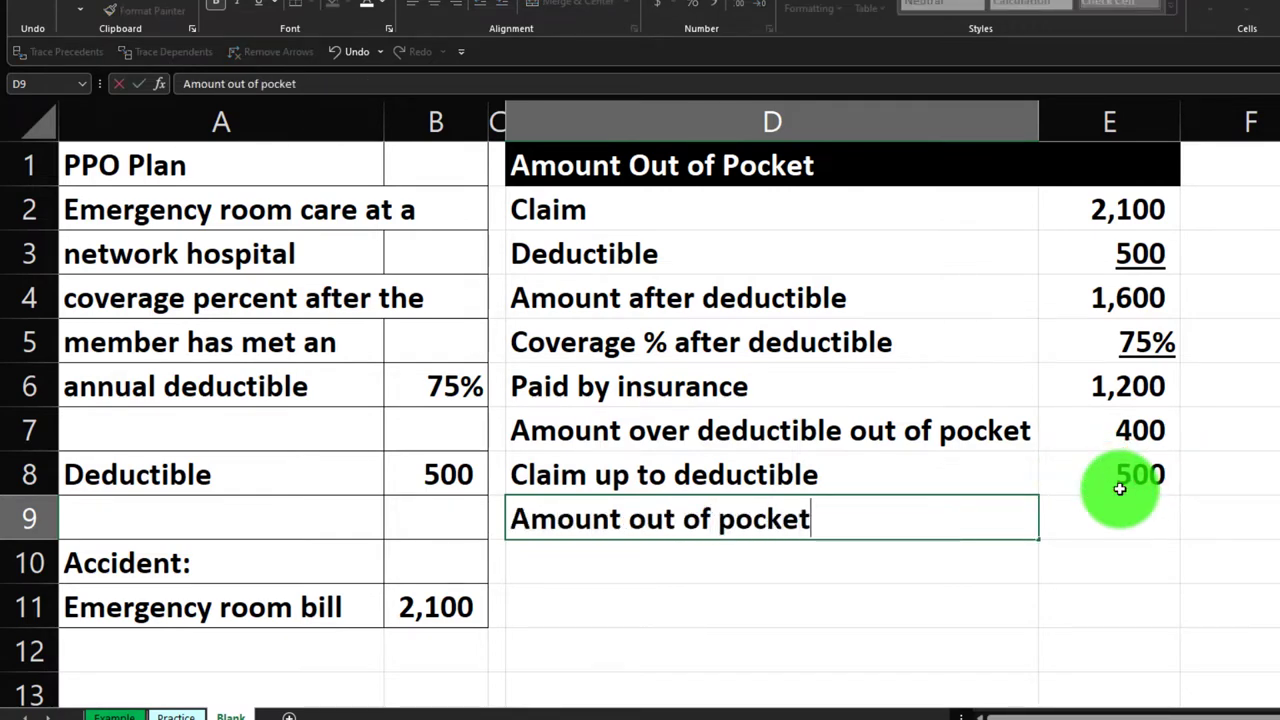
key("Tab")
type("=su")
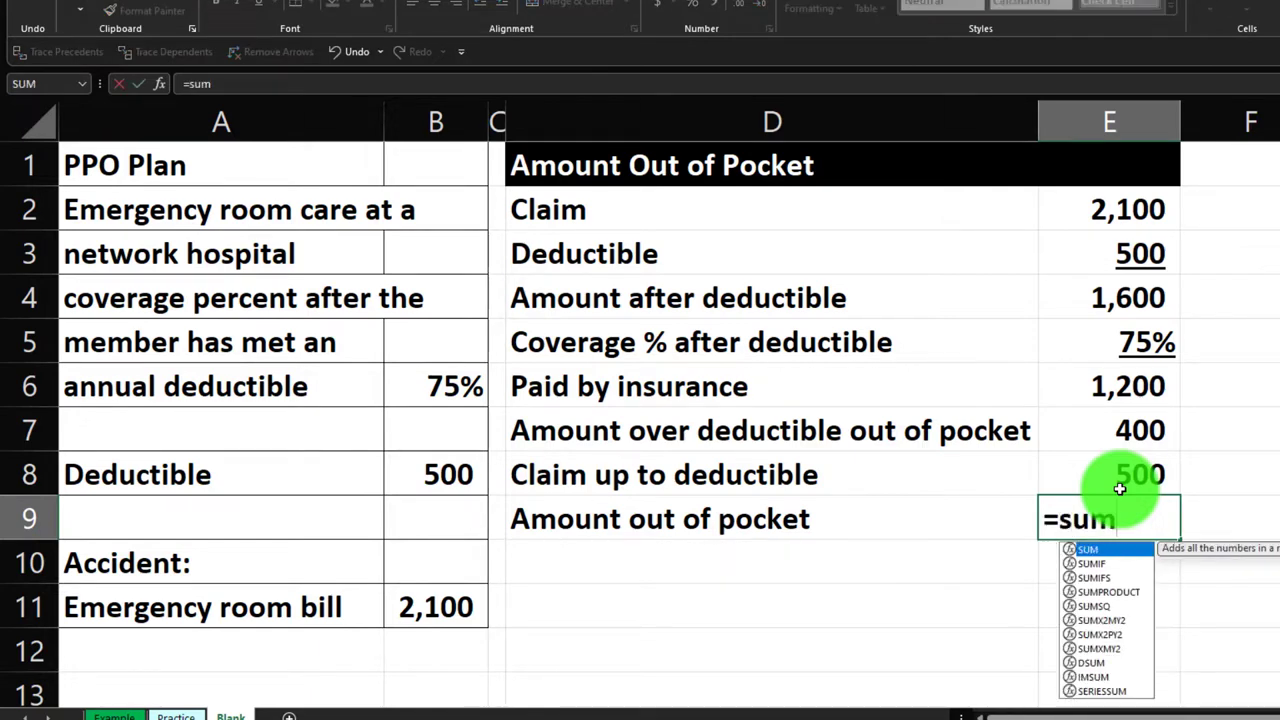
type("m(")
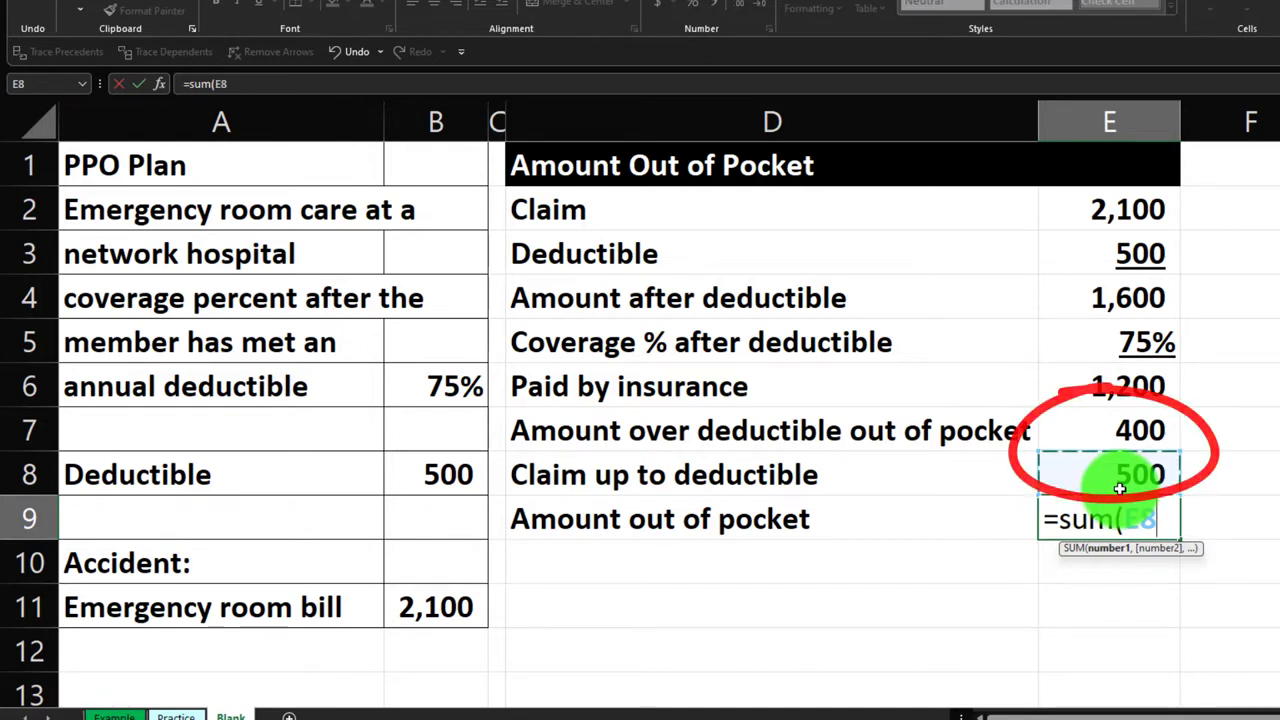
key("shift+Up")
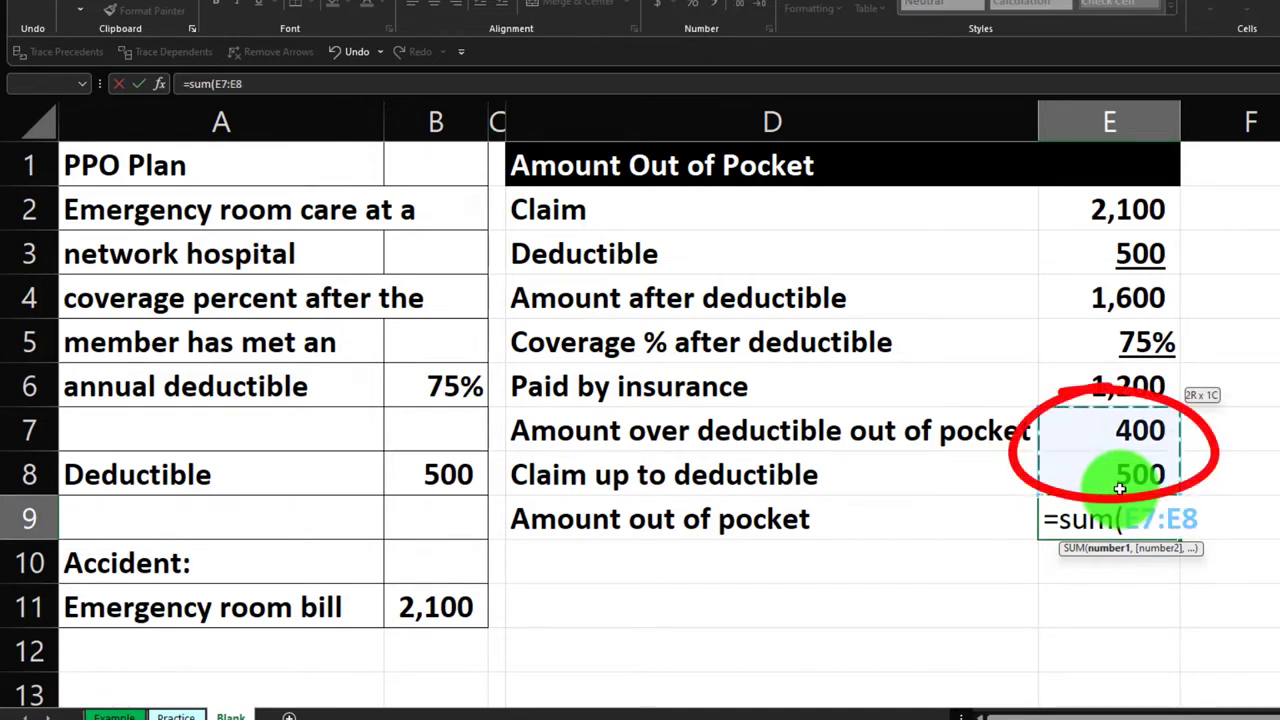
key("Return")
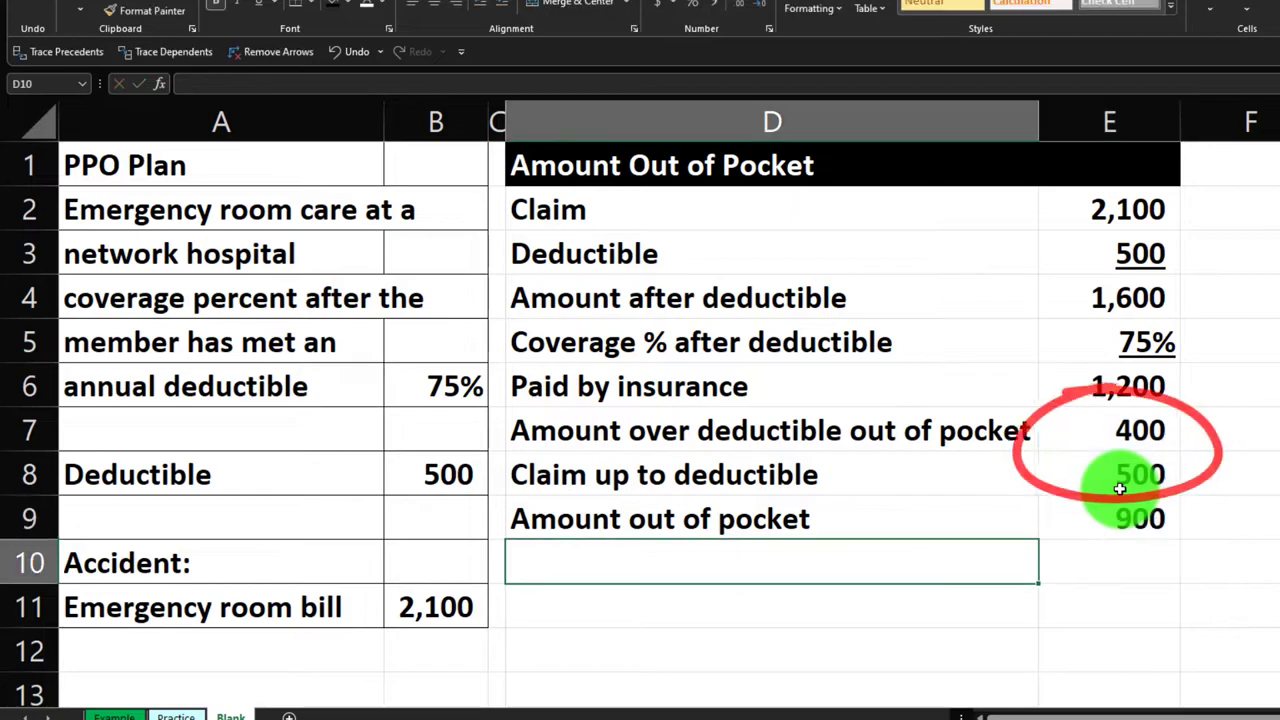
- Underline the claim up to deductible value in E8
left_click(1113, 479)
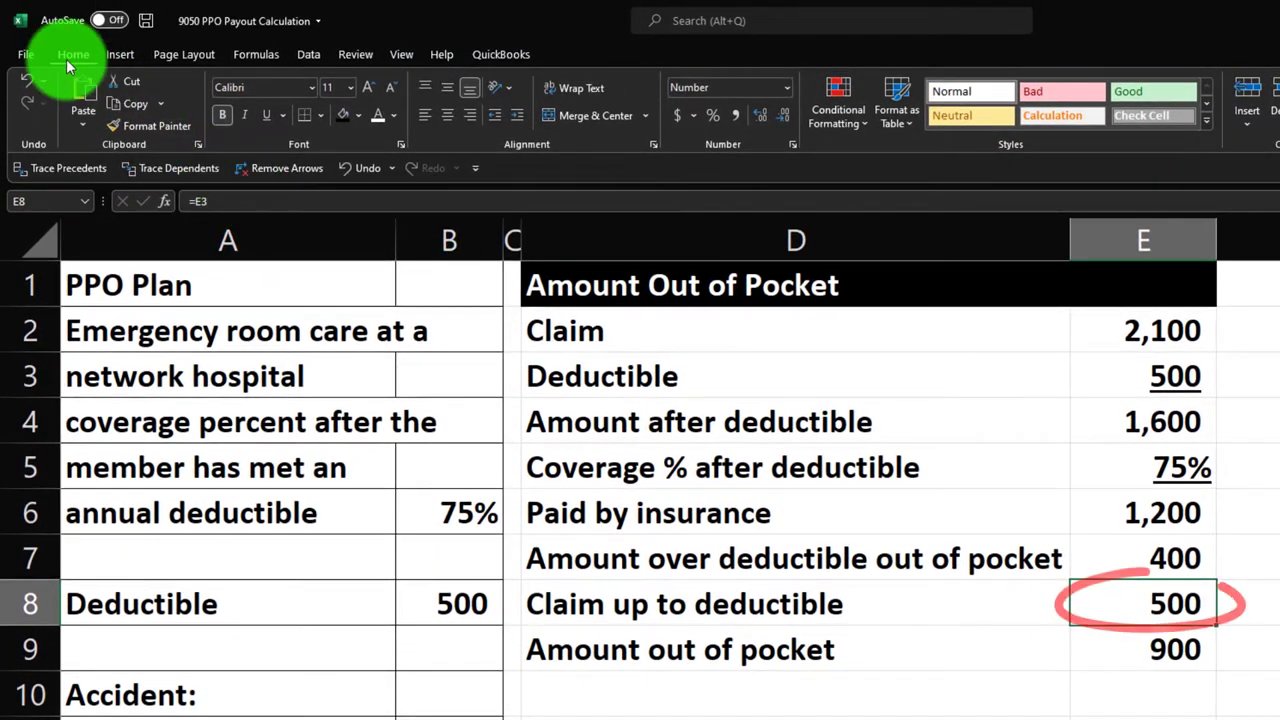
left_click(265, 118)
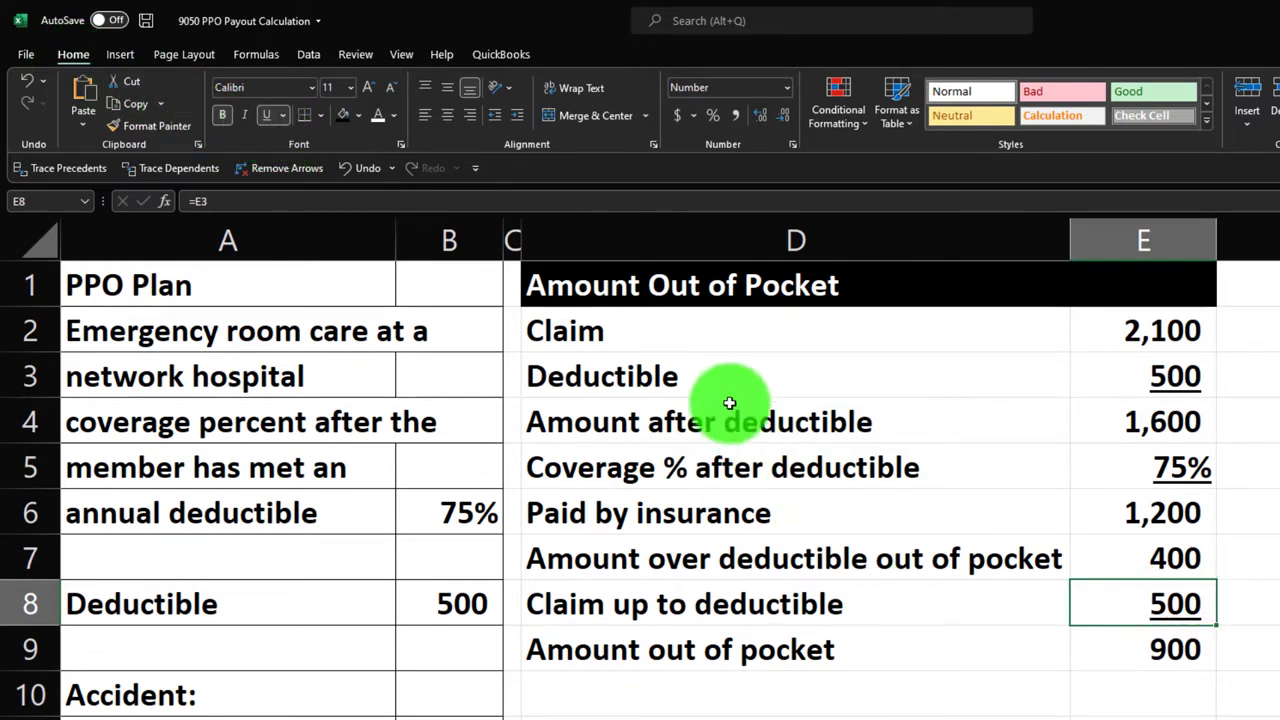
- Fill the calculation range D2:E9 with light blue and apply all borders to it
left_click_drag(690, 328, 1099, 637)
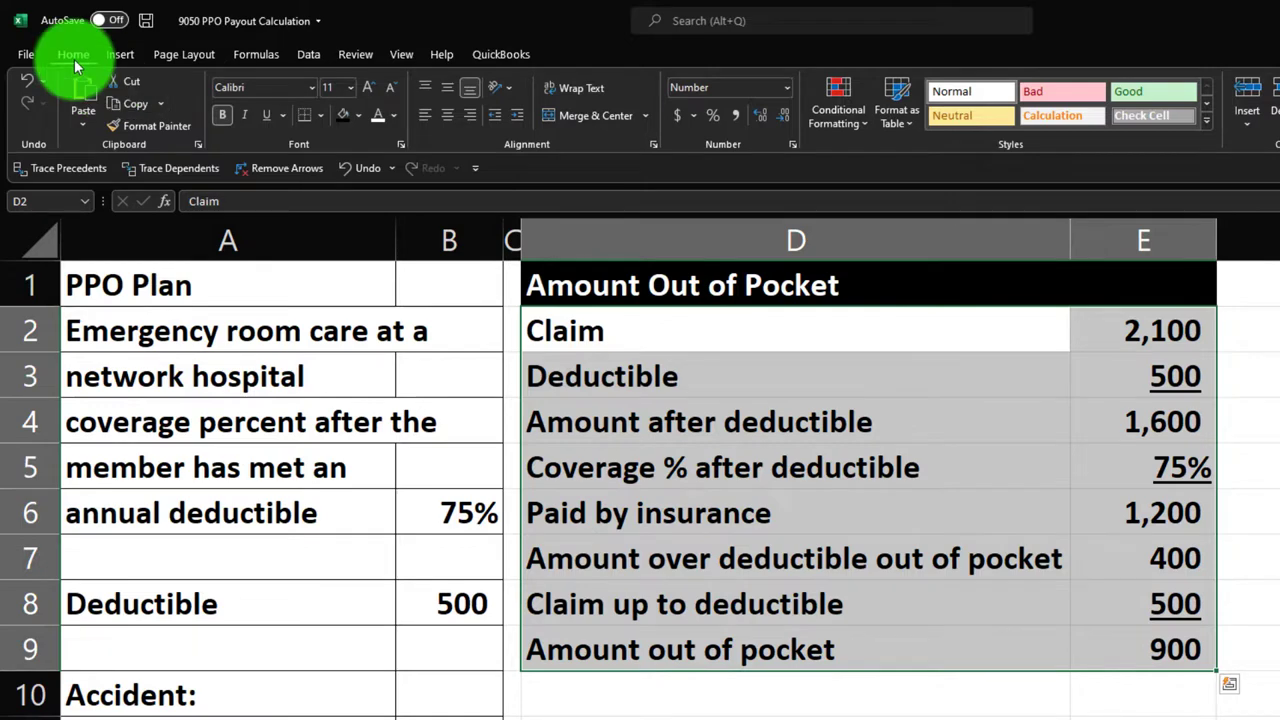
left_click(359, 117)
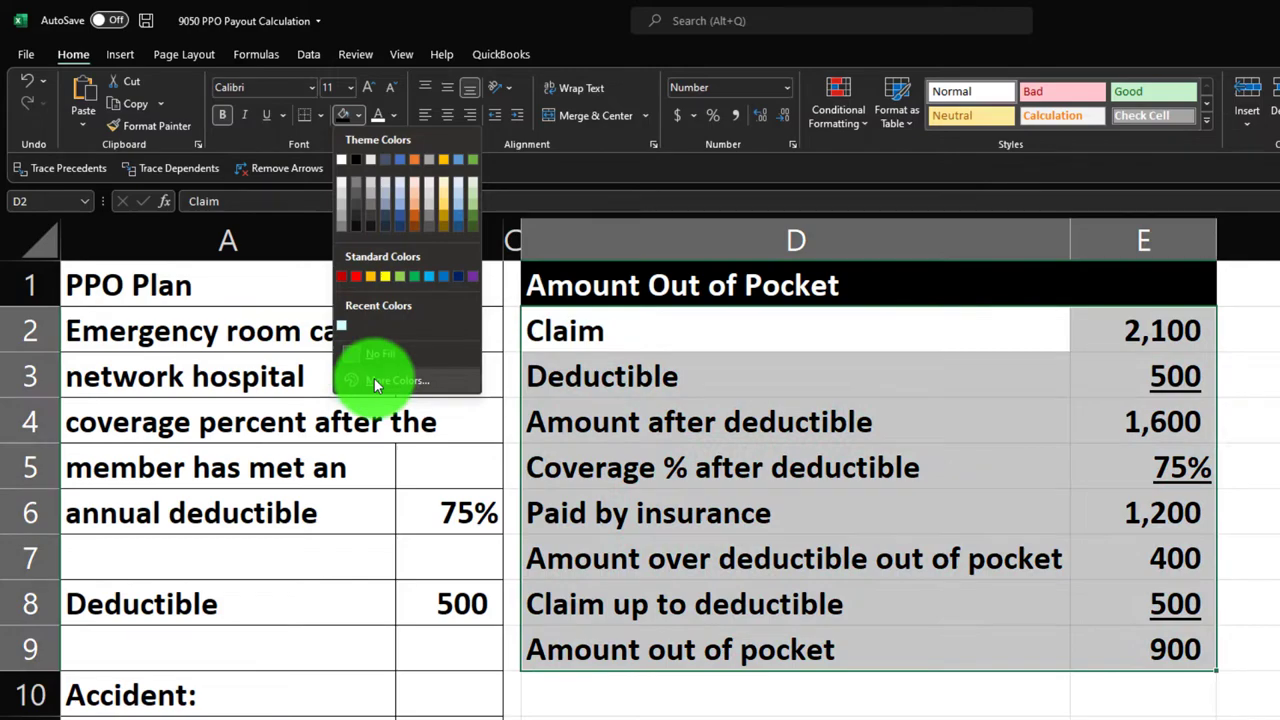
left_click(376, 382)
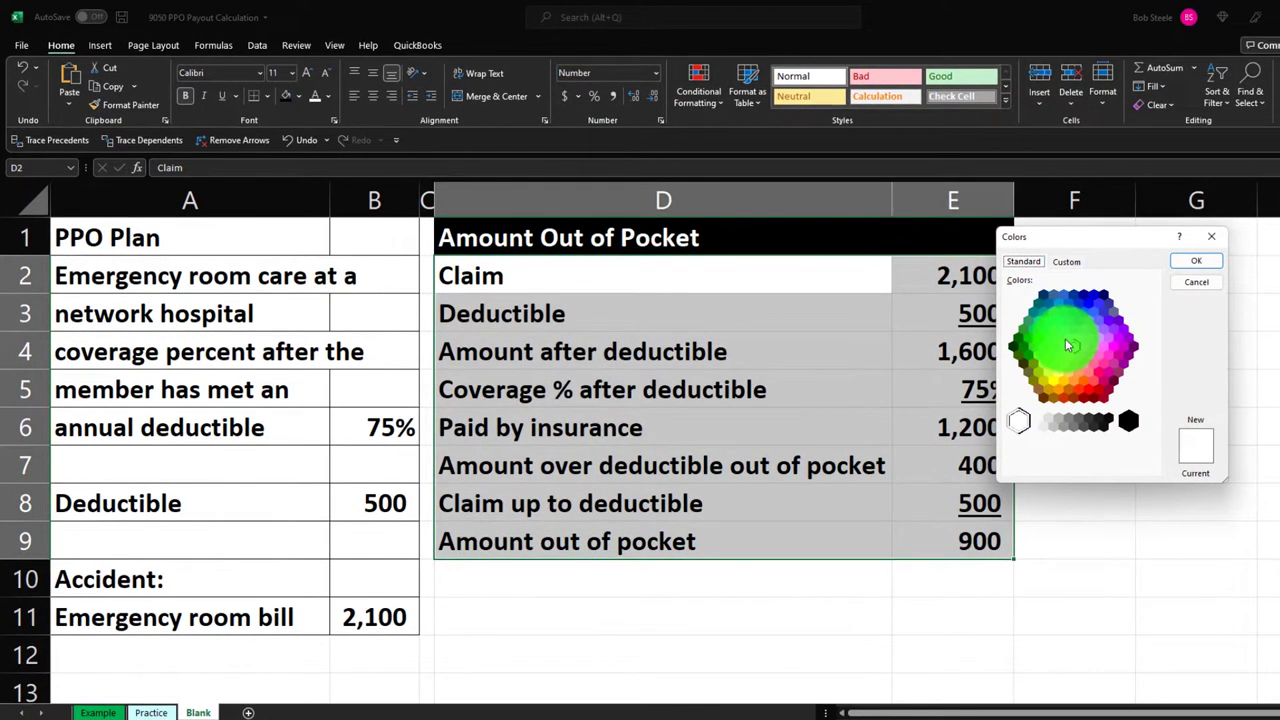
left_click(1125, 356)
left_click(1195, 261)
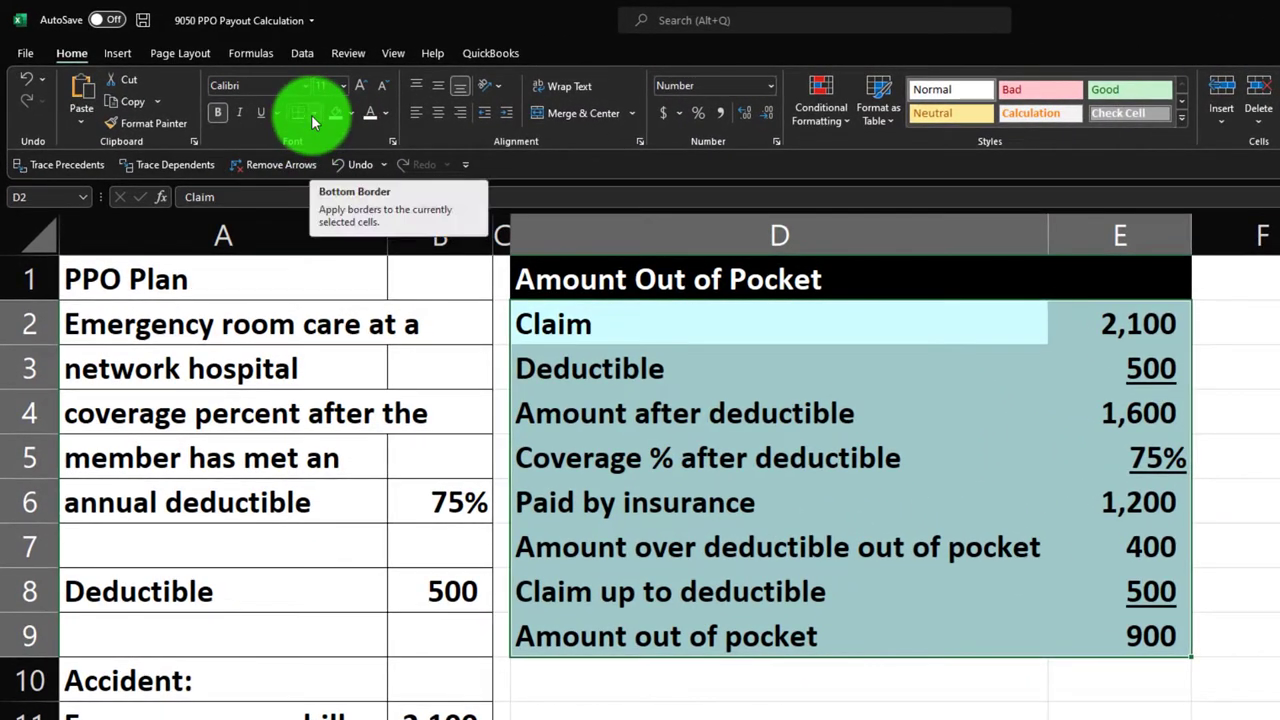
left_click(313, 119)
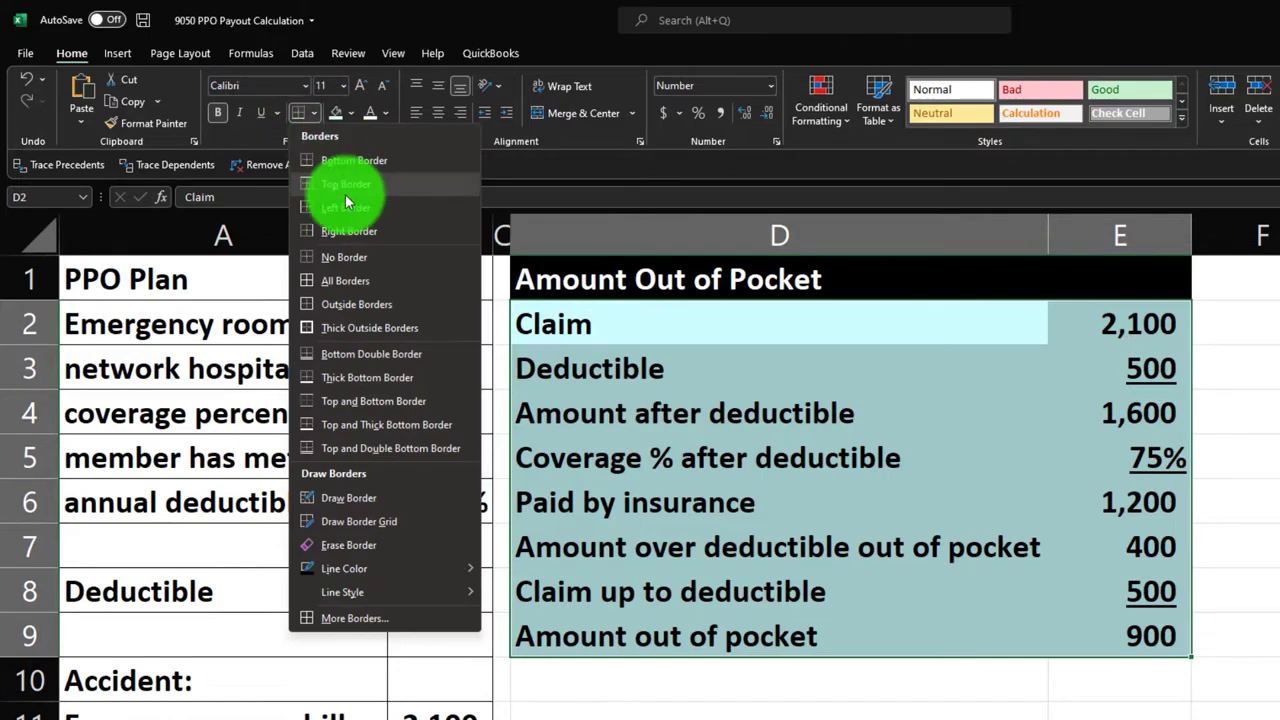
left_click(345, 278)
left_click(722, 528)
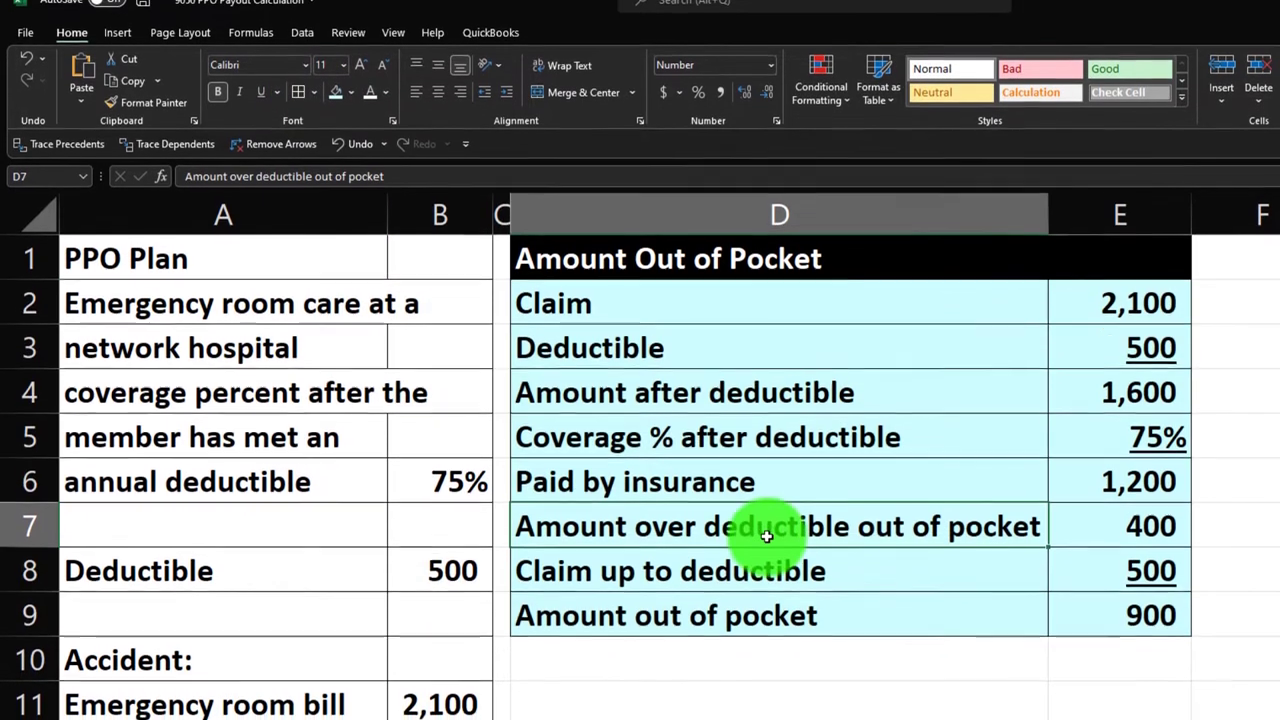
left_click(814, 676)
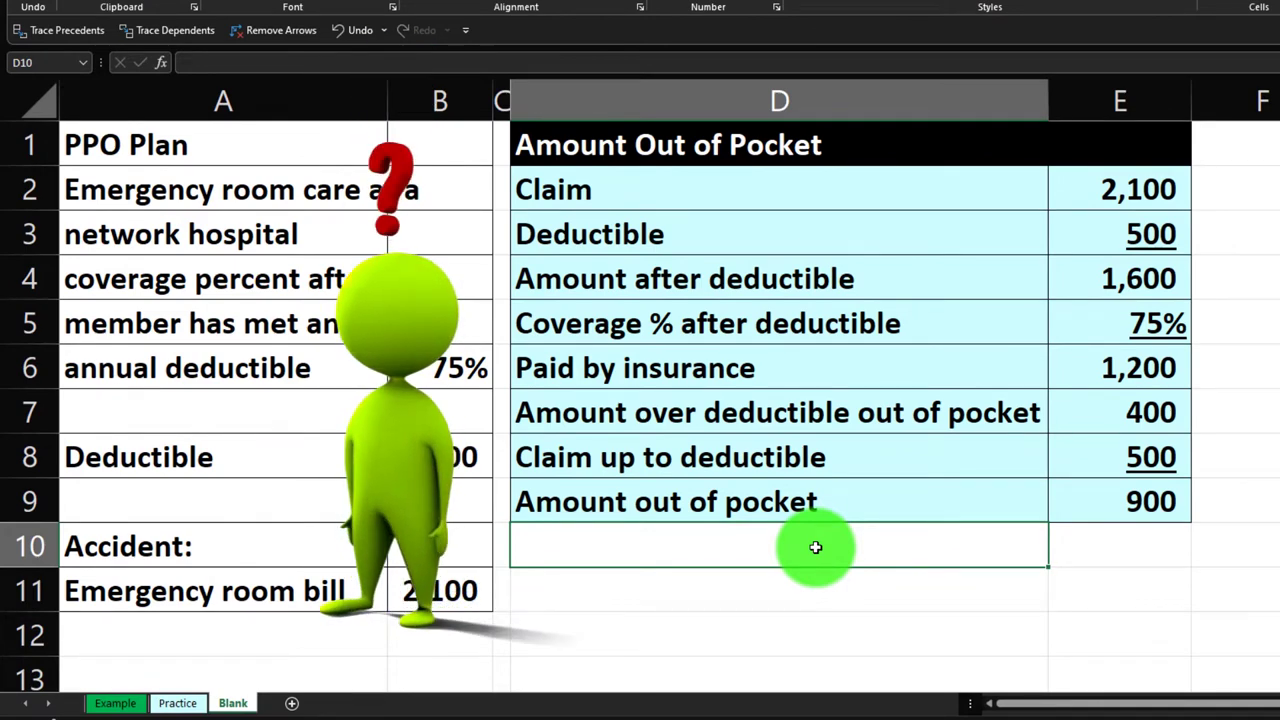
- Enter 400 in B13, two rows below the emergency room bill amount
key("Left")
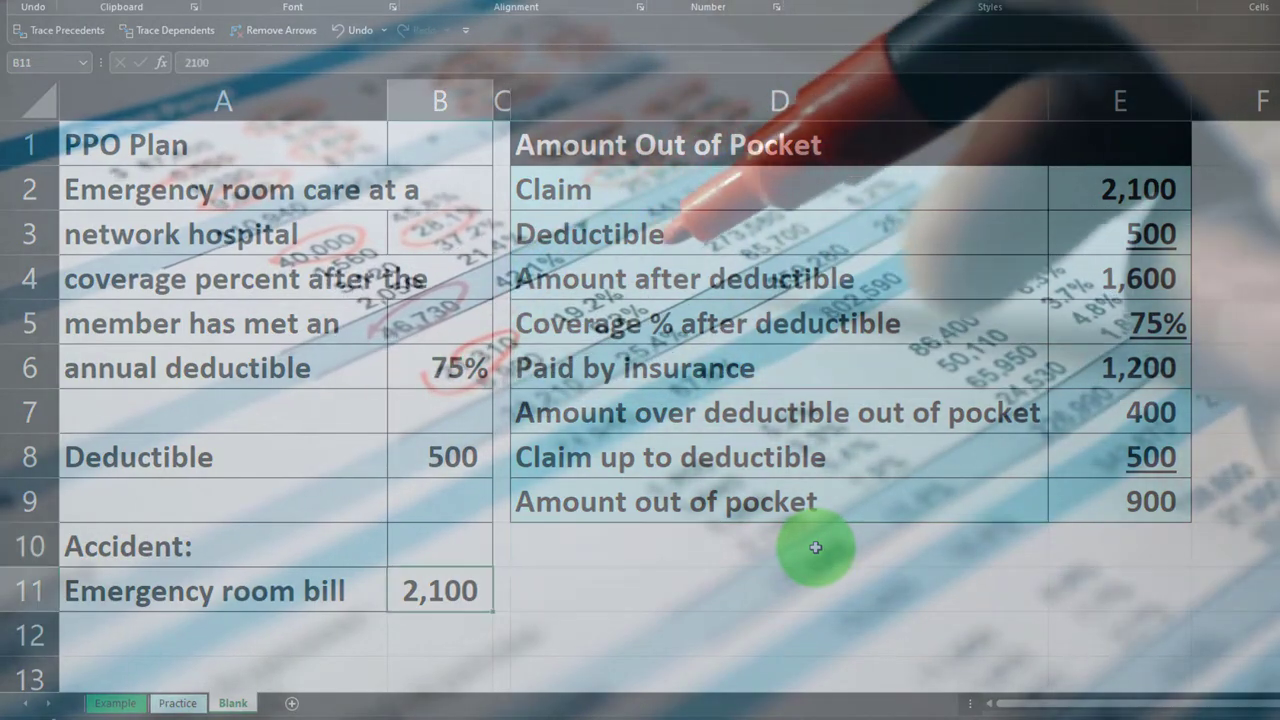
key("Left")
key("Down")
key("Down")
key("Down")
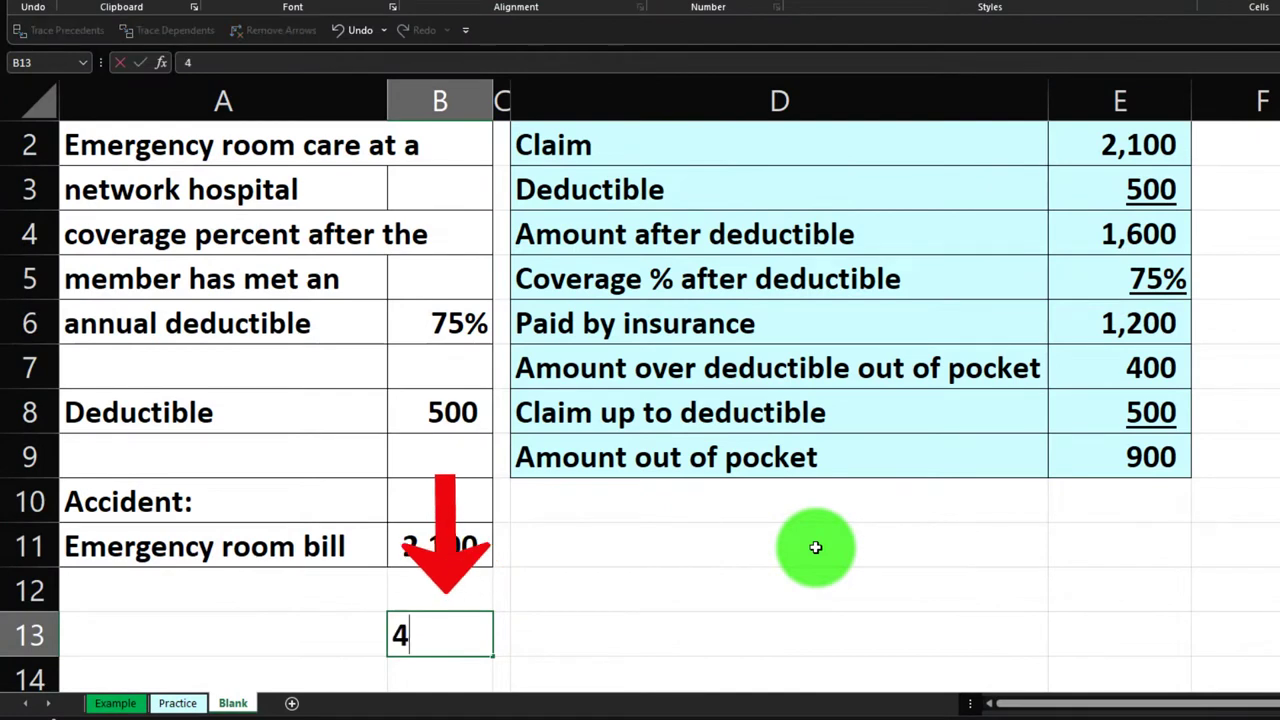
key("Return")
- Set the emergency room bill in B11 to 400
key("Up")
key("Up")
key("Up")
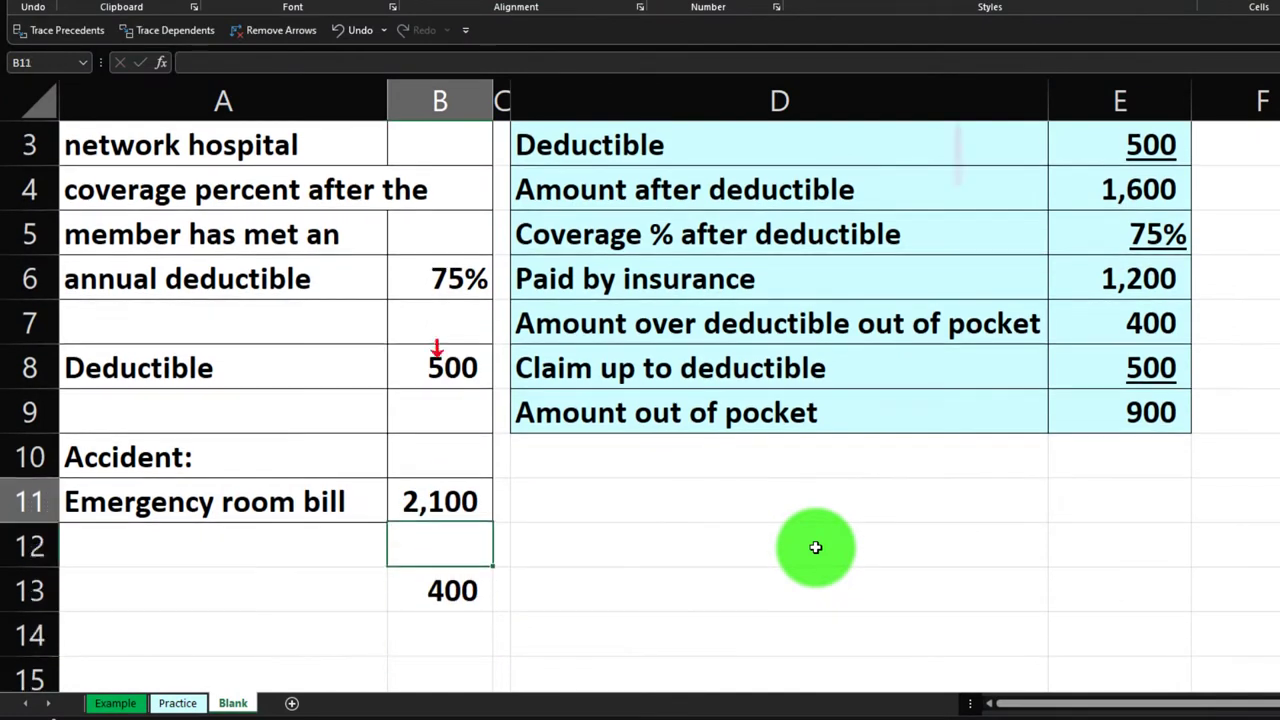
type("400")
key("Return")
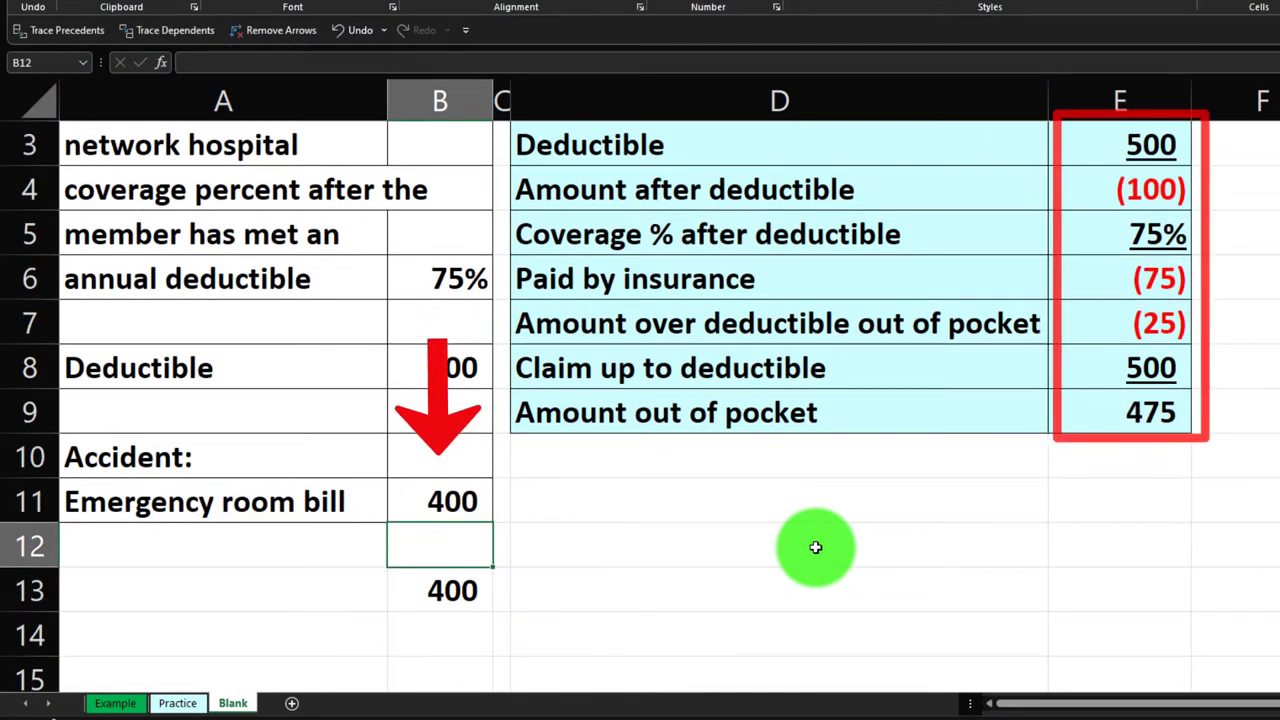
- Replace the amount after deductible in E4 with the formula =if(E2-E3<0,0,E2-E3)
scroll(815, 547, "up", 1)
scroll(815, 547, "up", 1)
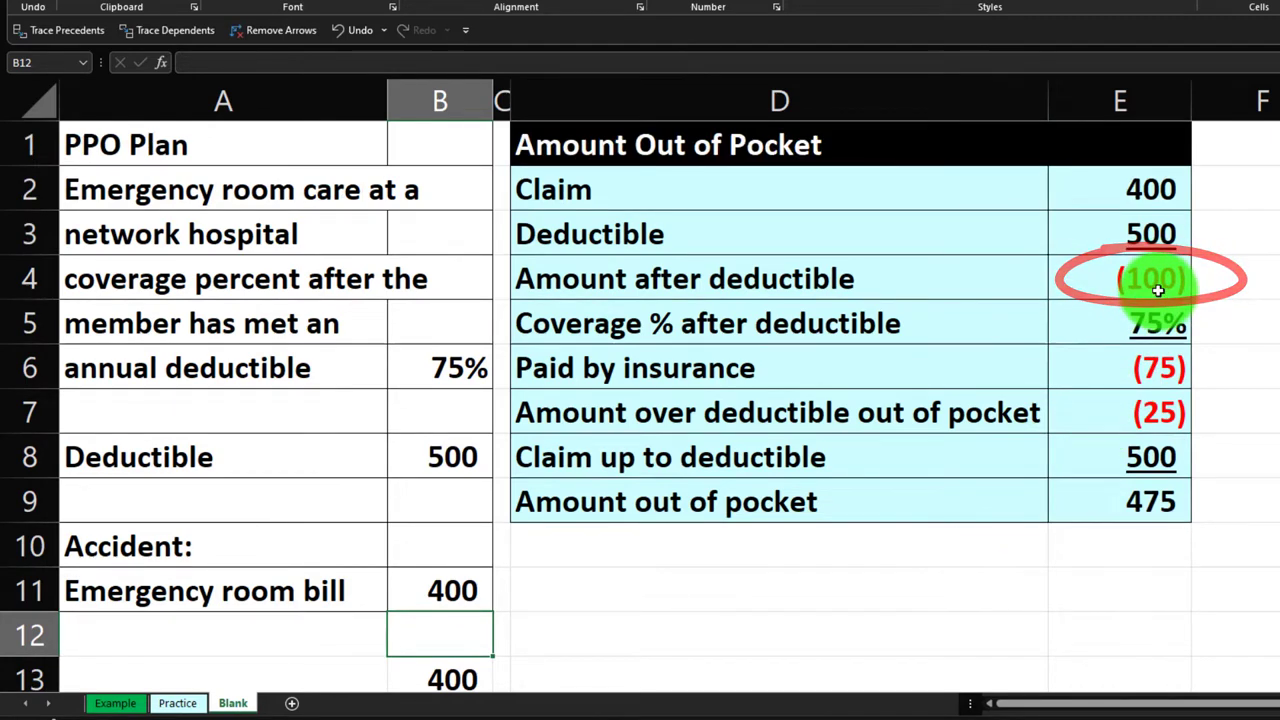
left_click(1157, 290)
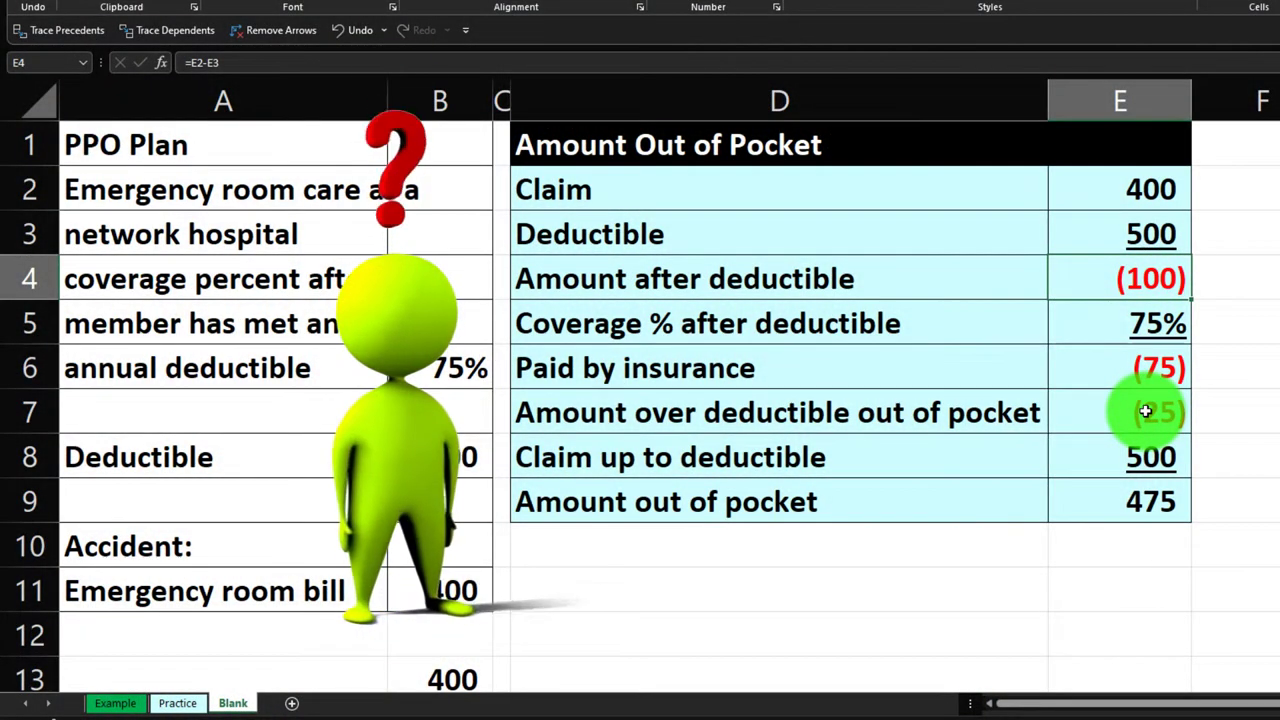
type("=i")
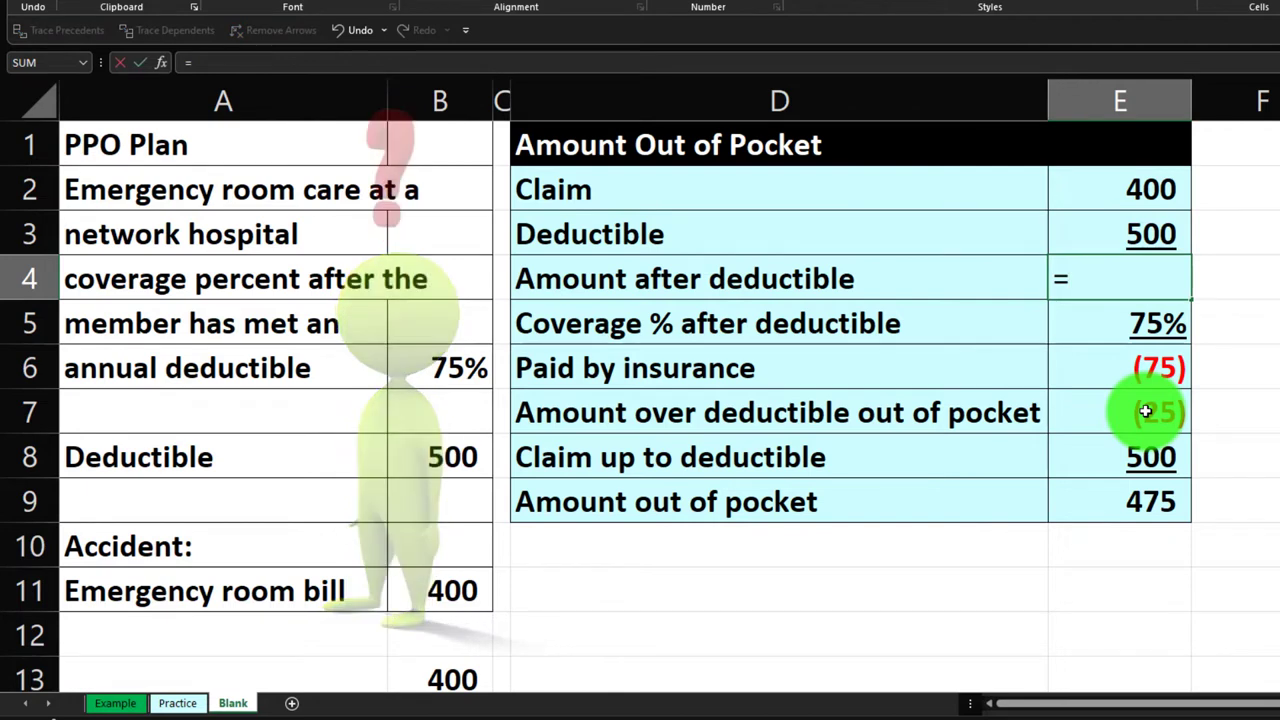
type("f(E2-E3<0")
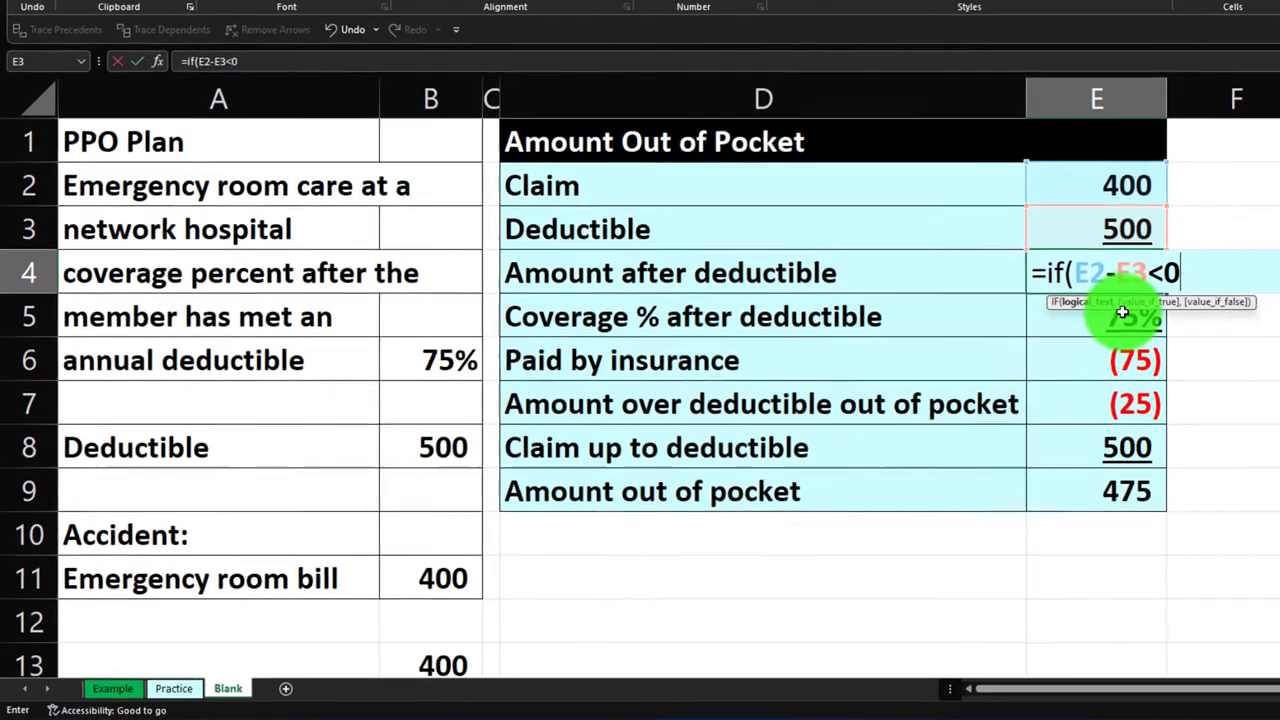
type(",0,")
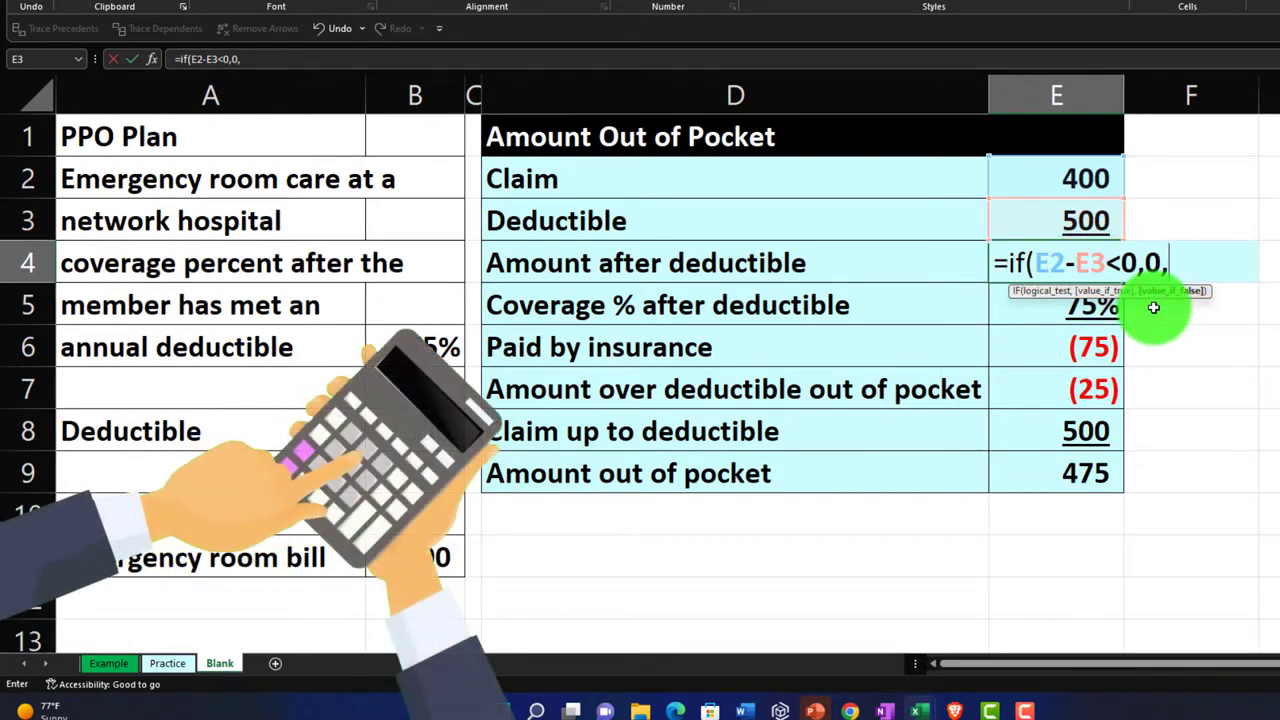
left_click(1098, 175)
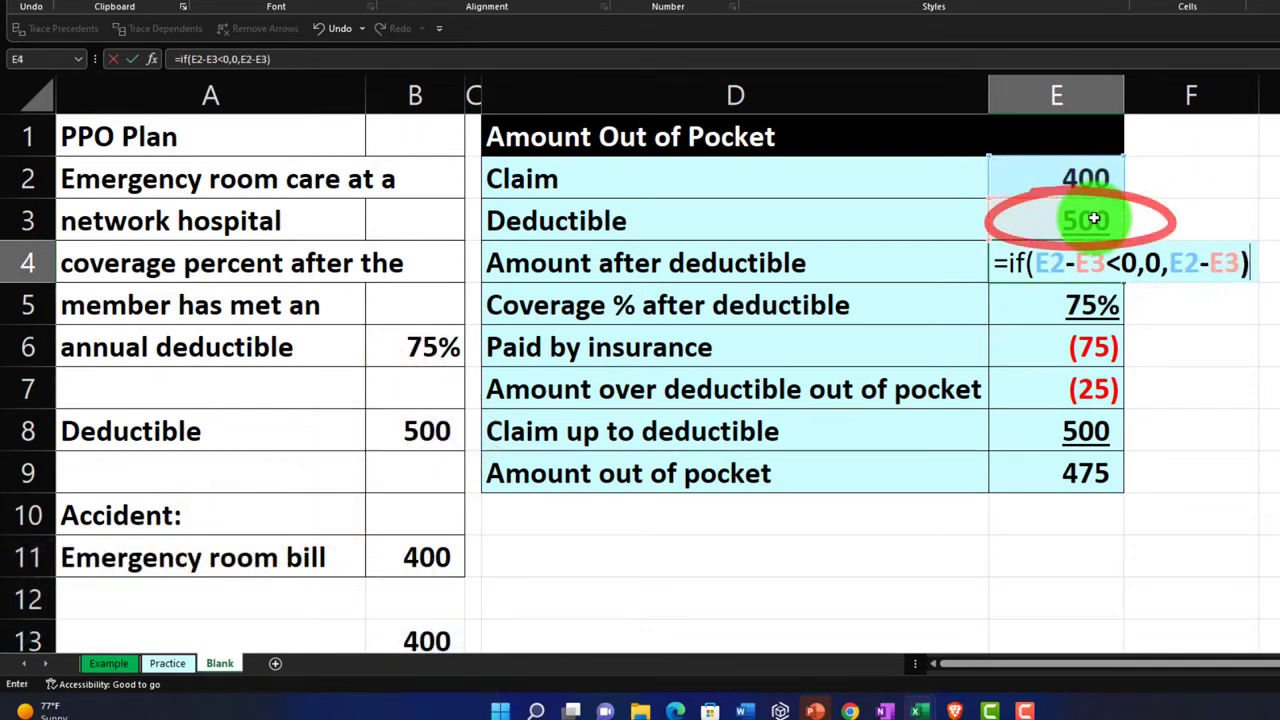
key("Return")
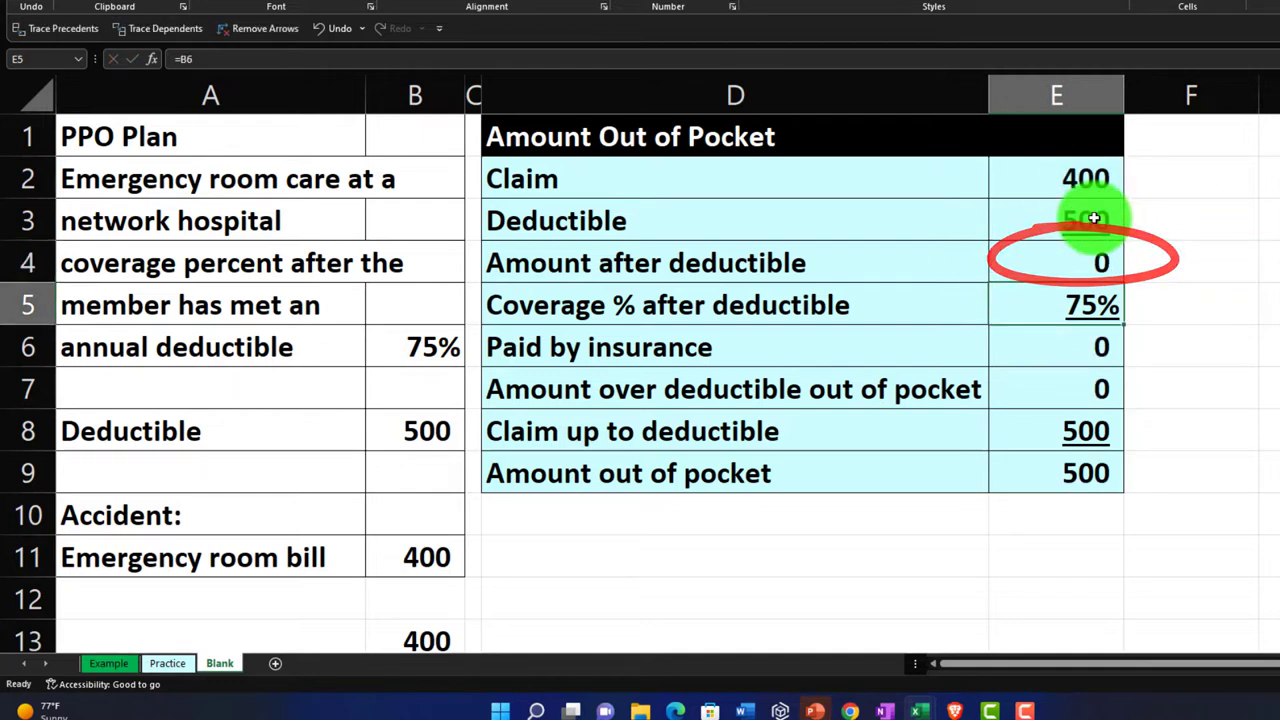
- Set the claim up to deductible in E8 to the formula =min(E2:E3)
key("Down")
key("Down")
key("Down")
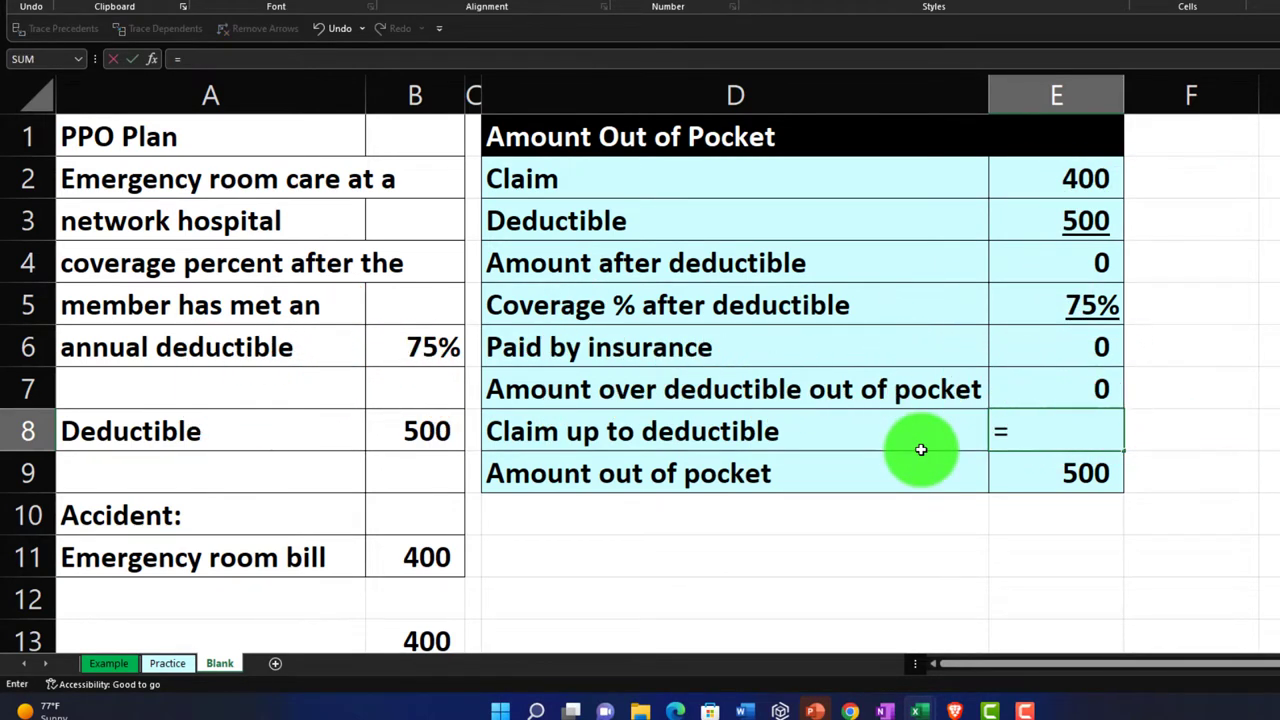
type("min(")
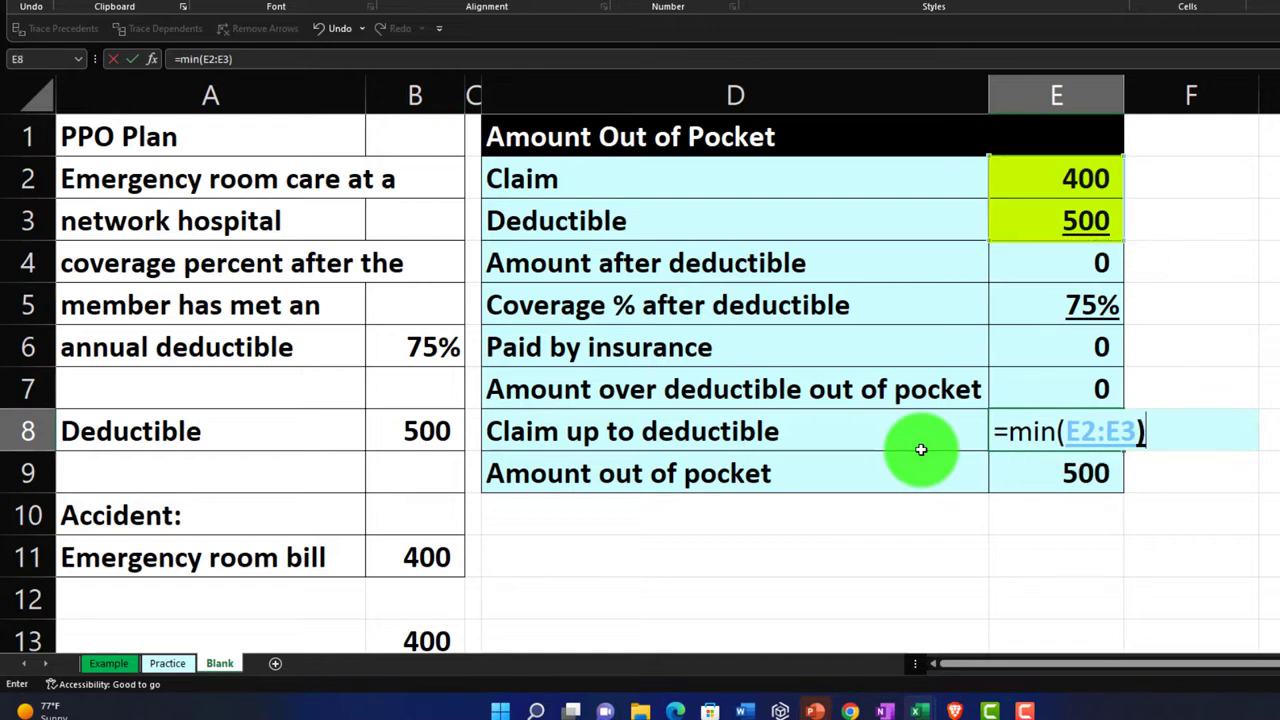
key("Return")
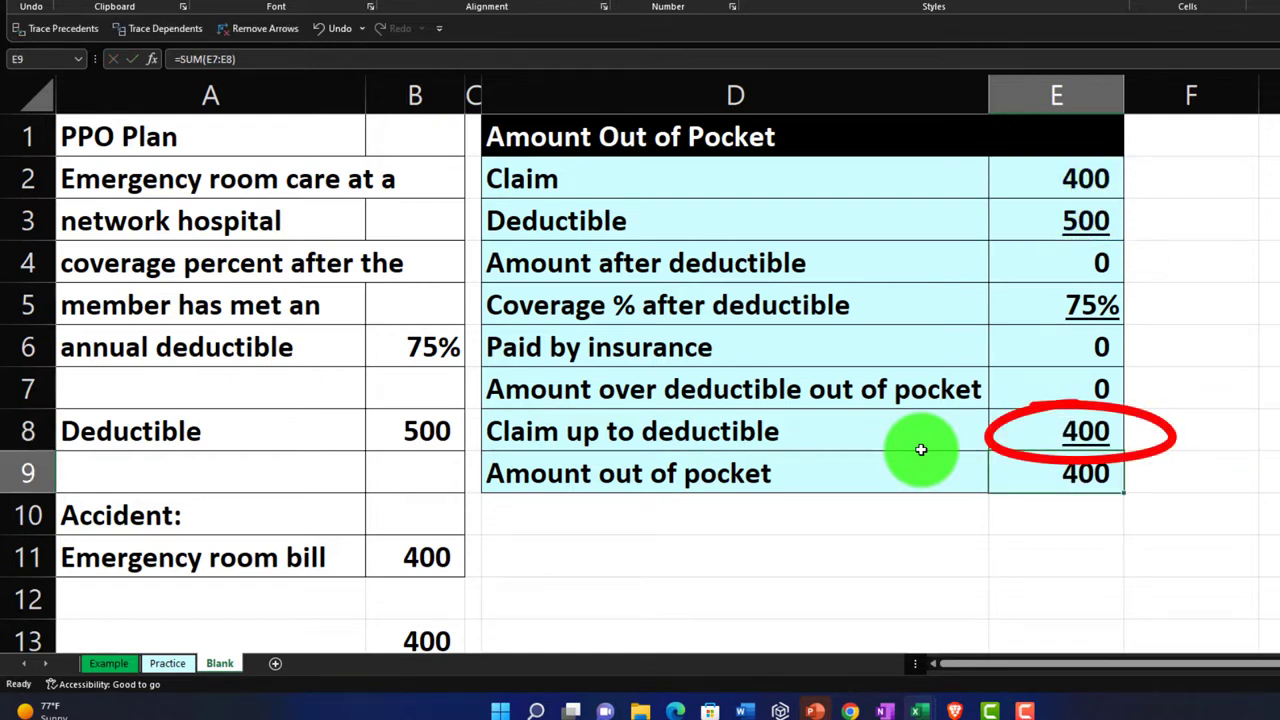
- Set the emergency room bill in B11 to 2,100 and clear the spare amount in B13
key("Left")
key("Left")
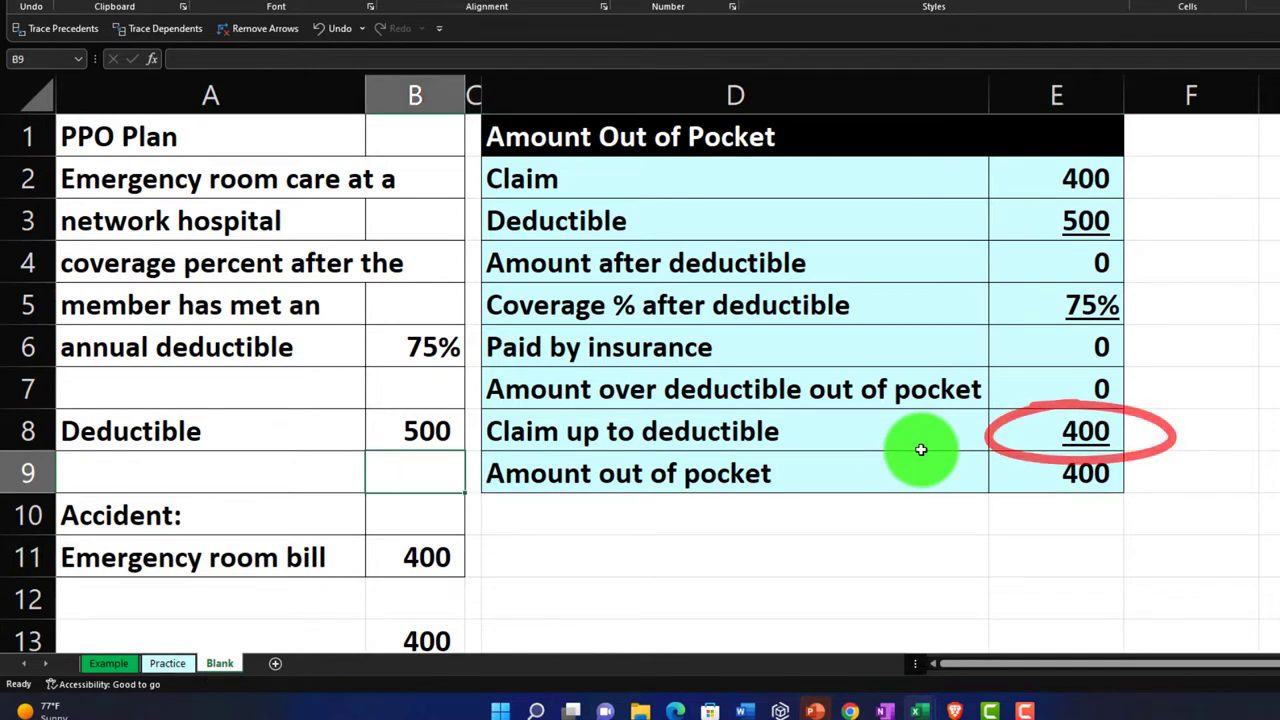
key("Down")
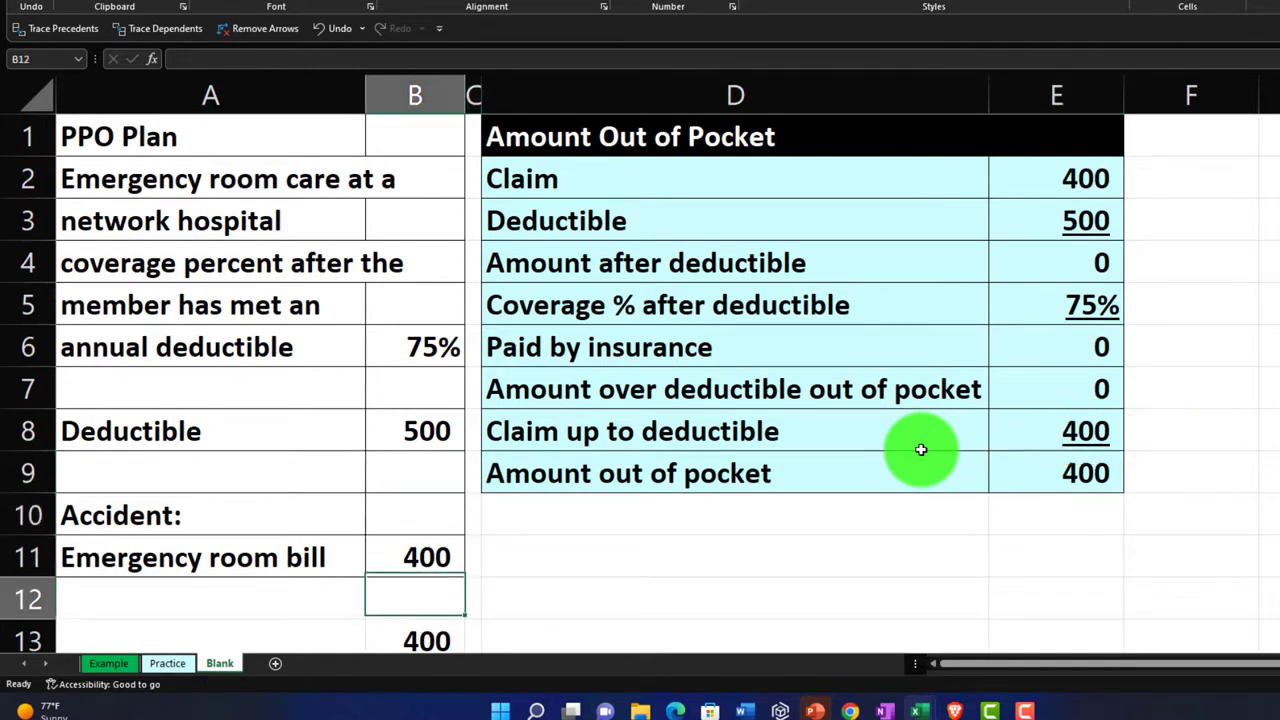
key("Down")
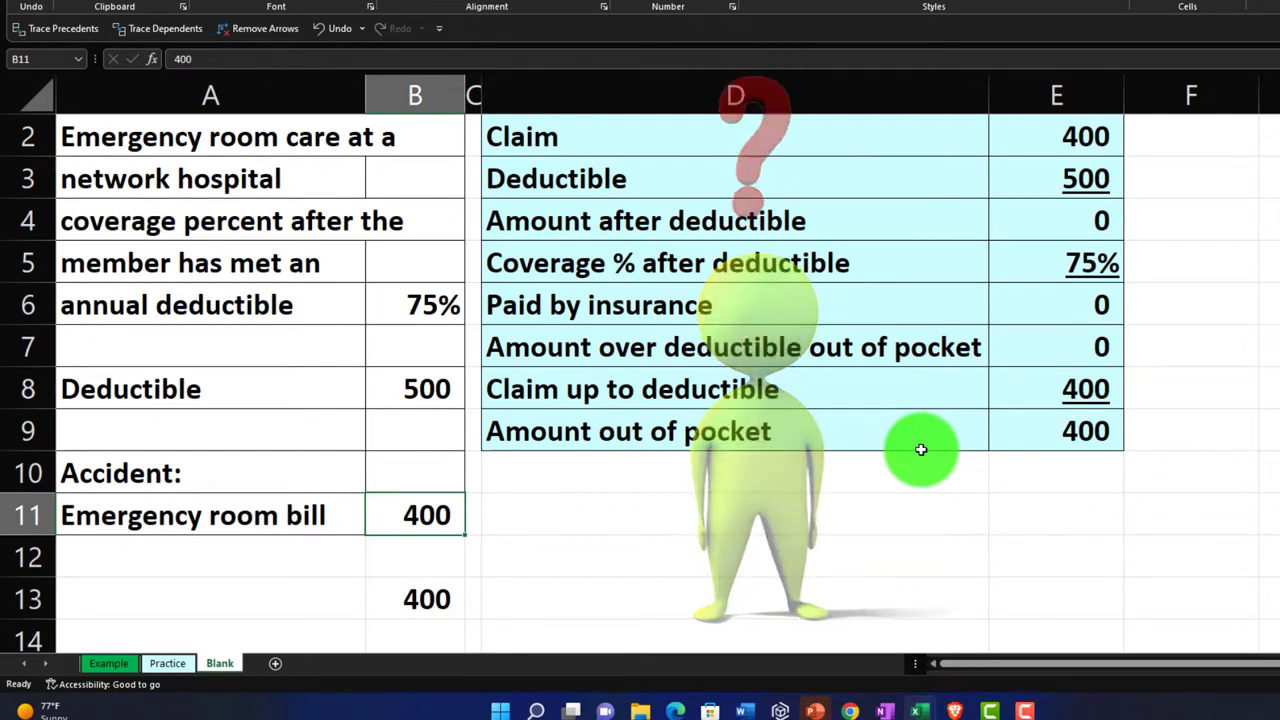
type("2,100")
key("Return")
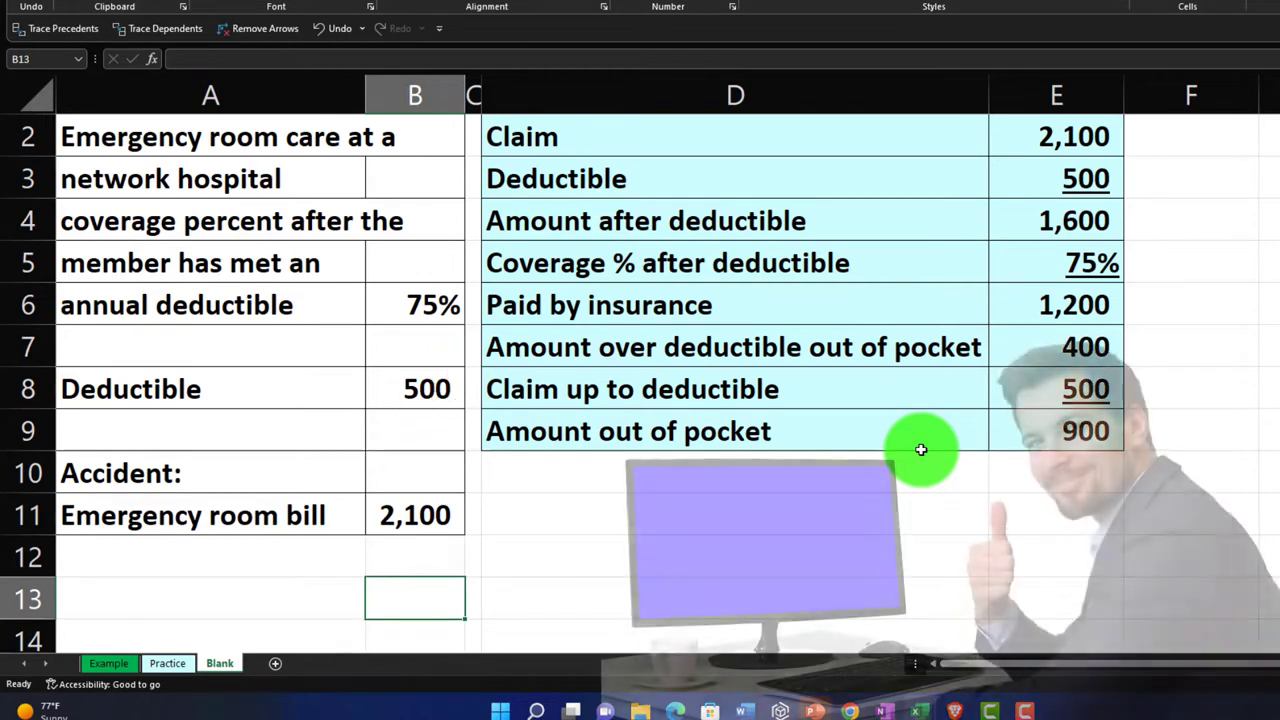
- Enter the heading "Amount Paid by Insurance Co" in D11, two rows below the out-of-pocket calculation
scroll(911, 482, "up", 1)
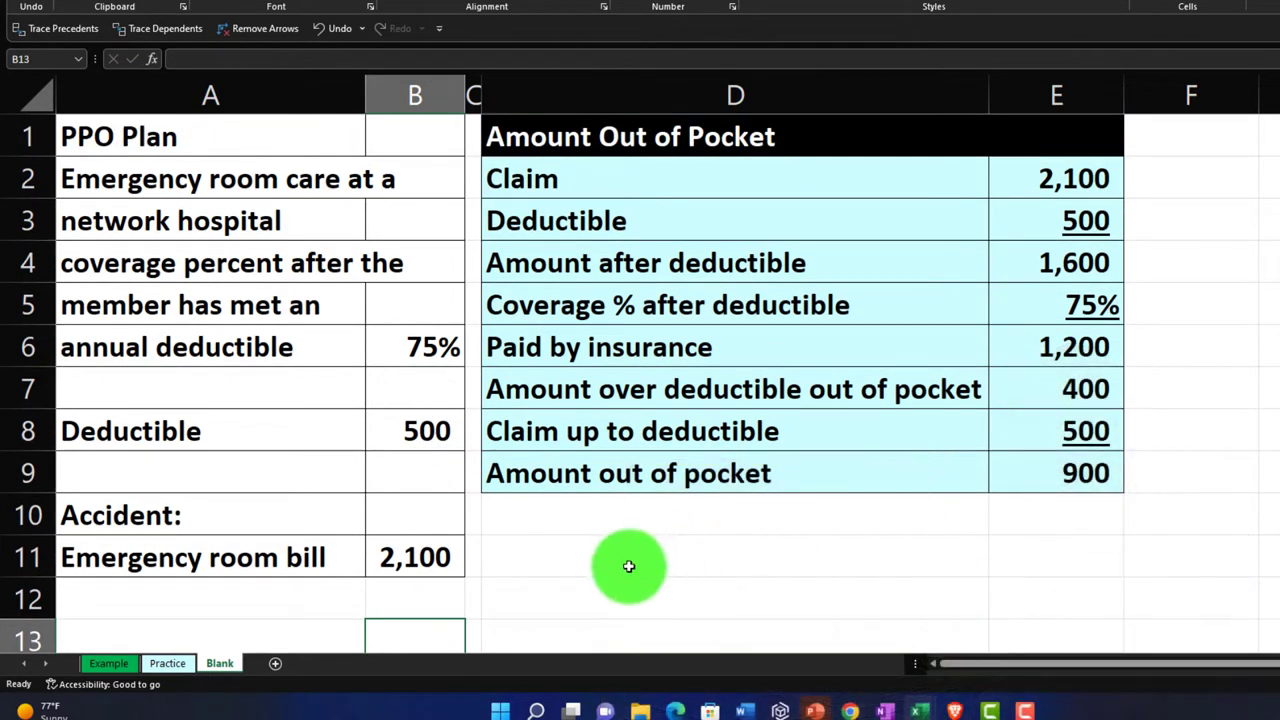
left_click(589, 555)
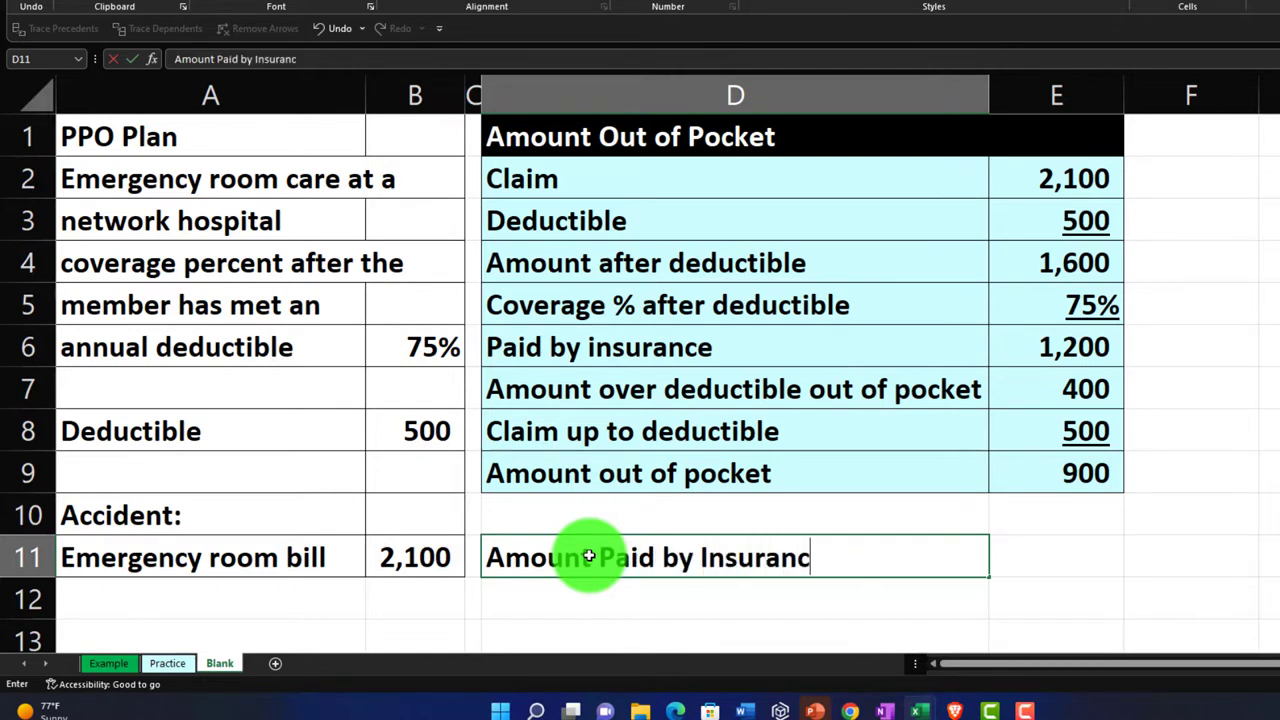
key("Return")
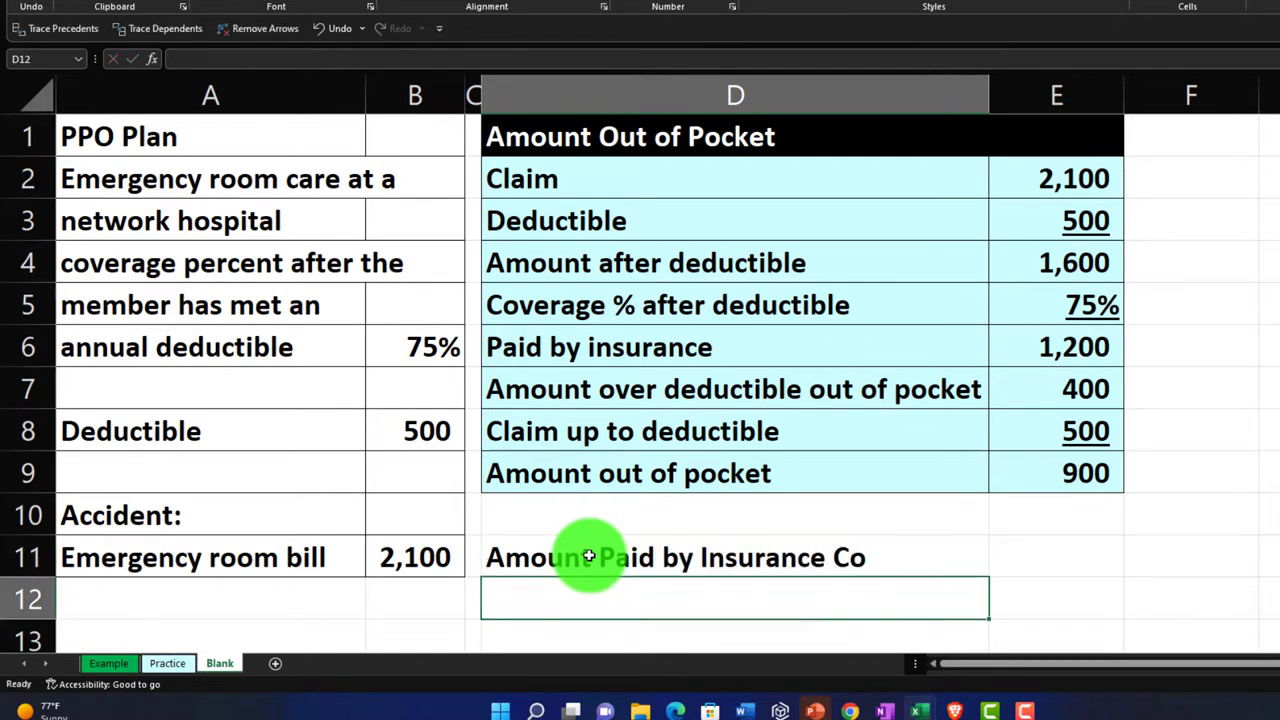
- Format the heading cells D11:E11 with a black fill and white text
left_click(970, 560)
left_click_drag(970, 560, 997, 560)
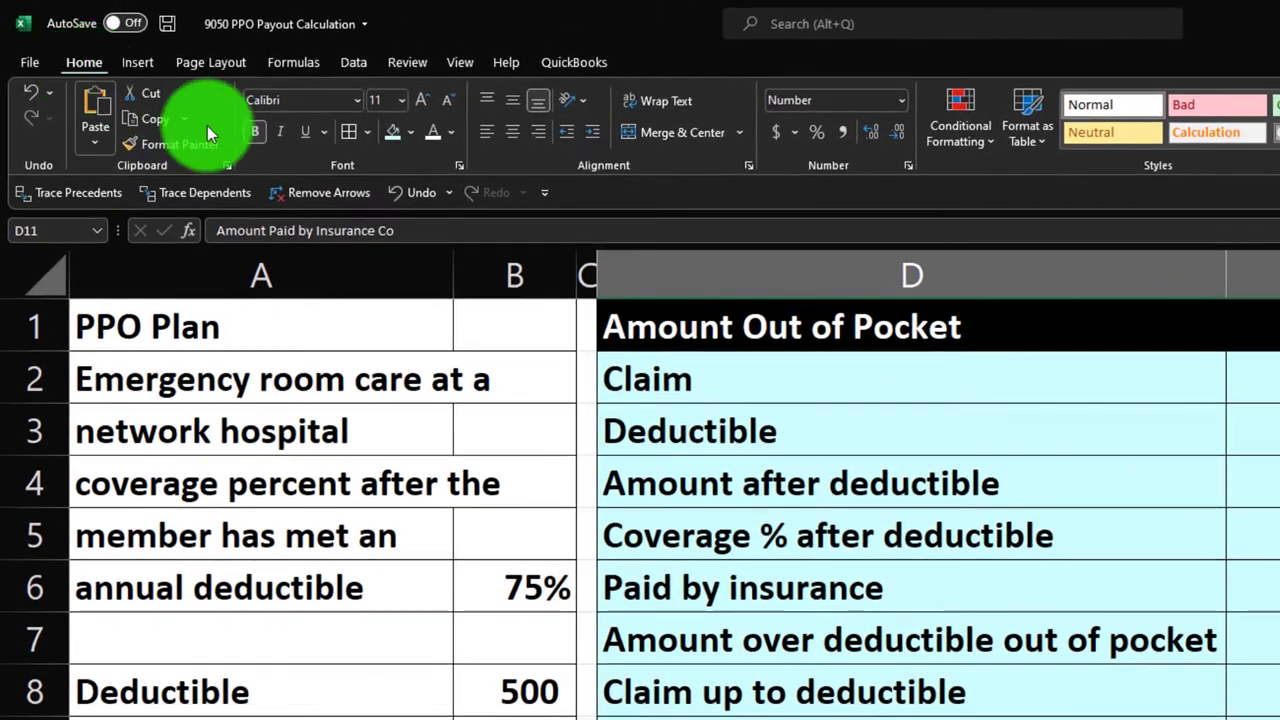
left_click(411, 133)
left_click(412, 180)
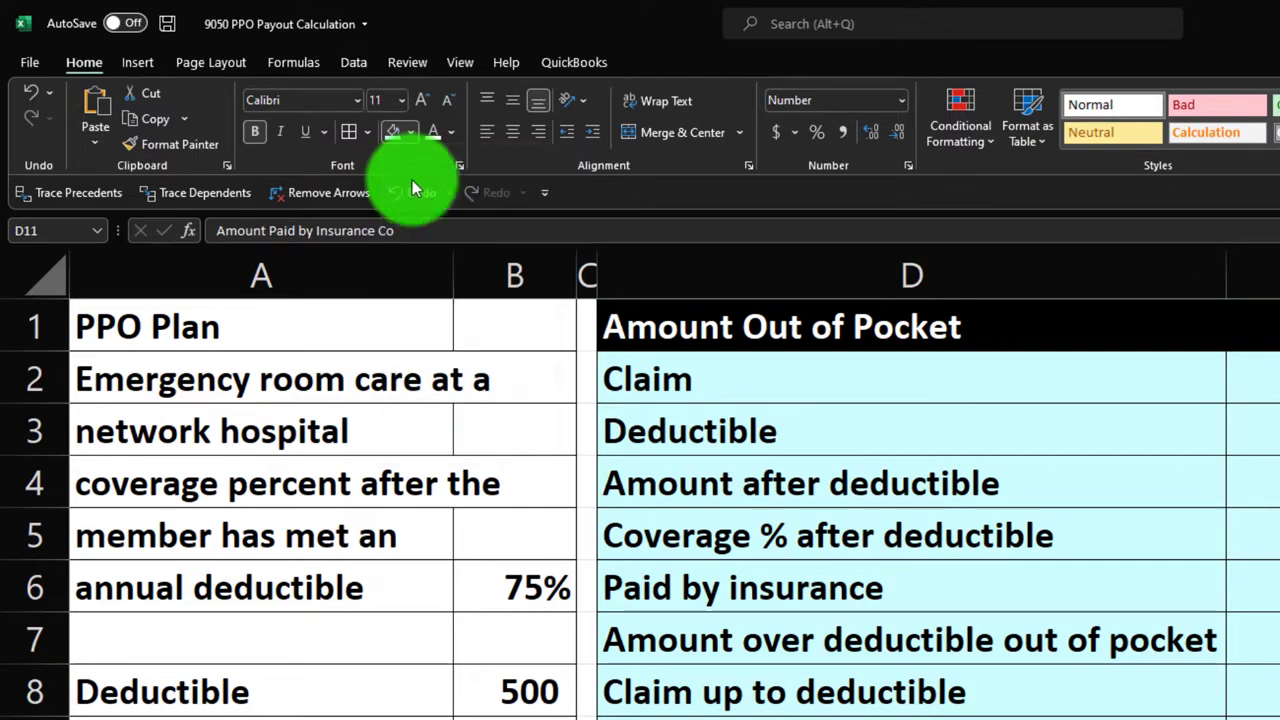
- Link D12 to the claim label with =D2 and E12 to the claim amount in E2
key("Down")
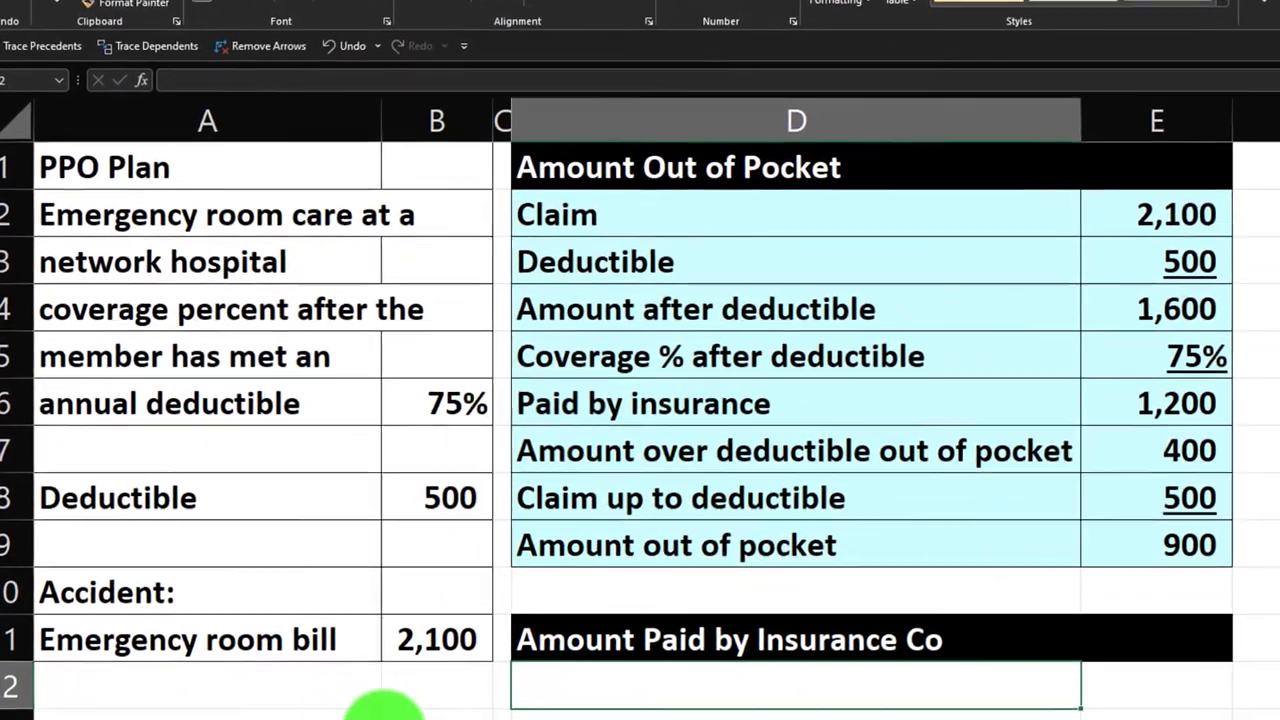
type("=")
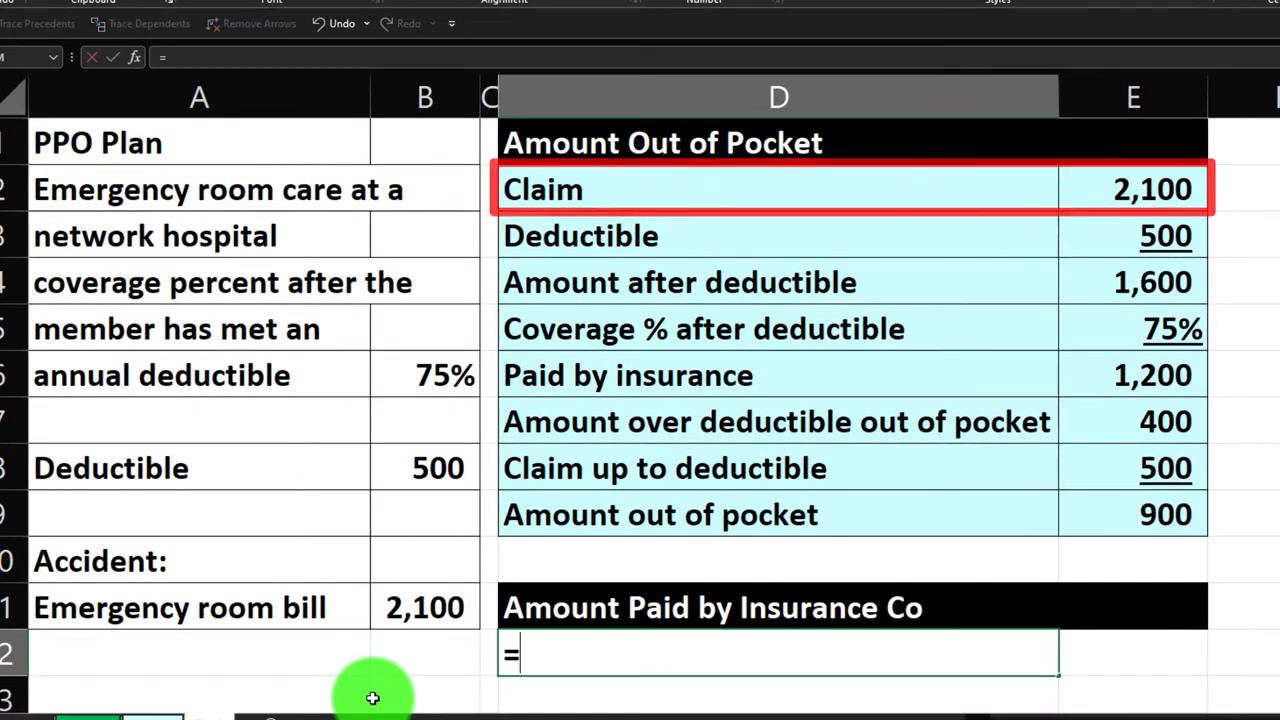
key("Up")
key("Up")
key("Up")
key("Up")
key("Up")
key("Up")
key("Up")
key("Up")
key("Up")
key("Up")
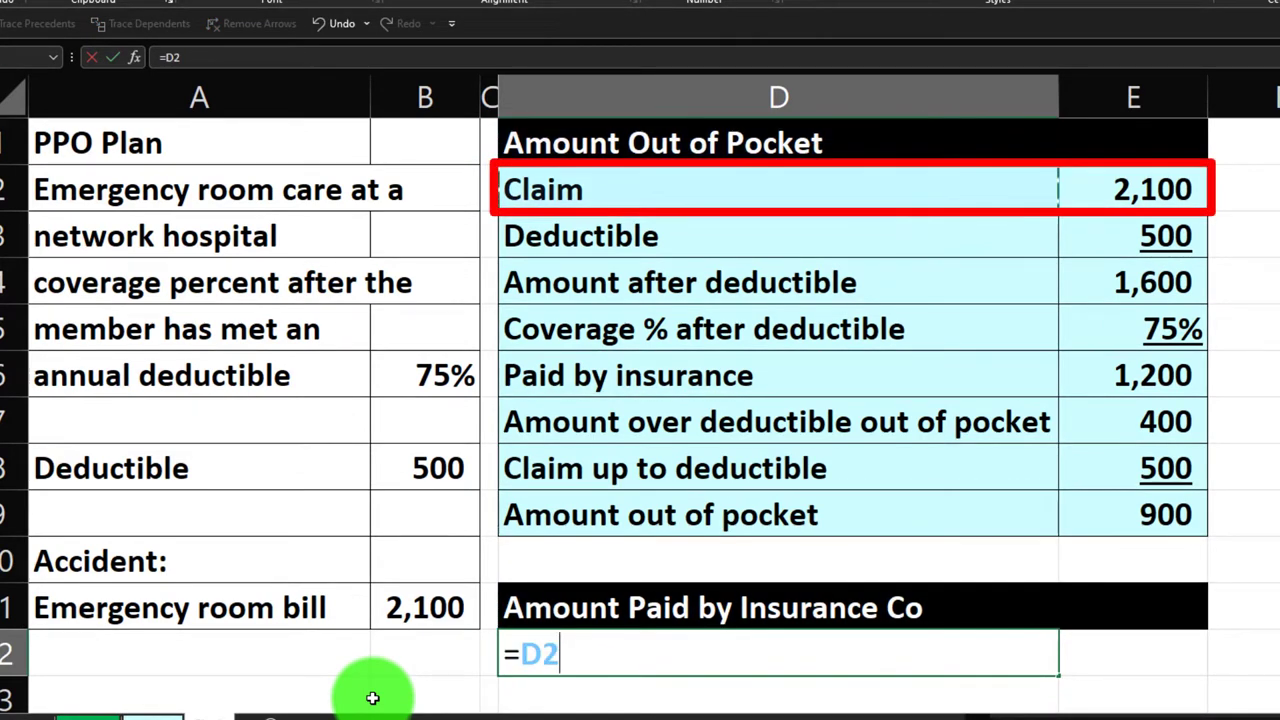
key("Tab")
type("=")
key("Up")
key("Up")
key("Up")
key("Up")
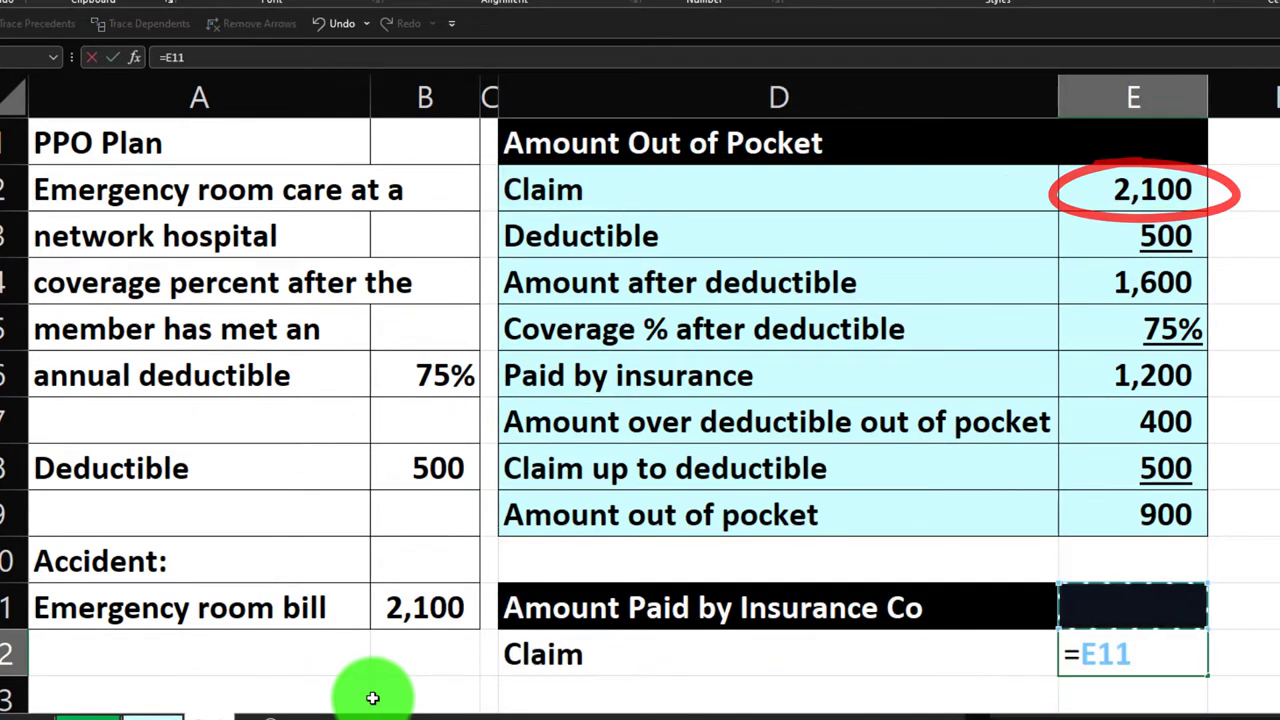
key("Return")
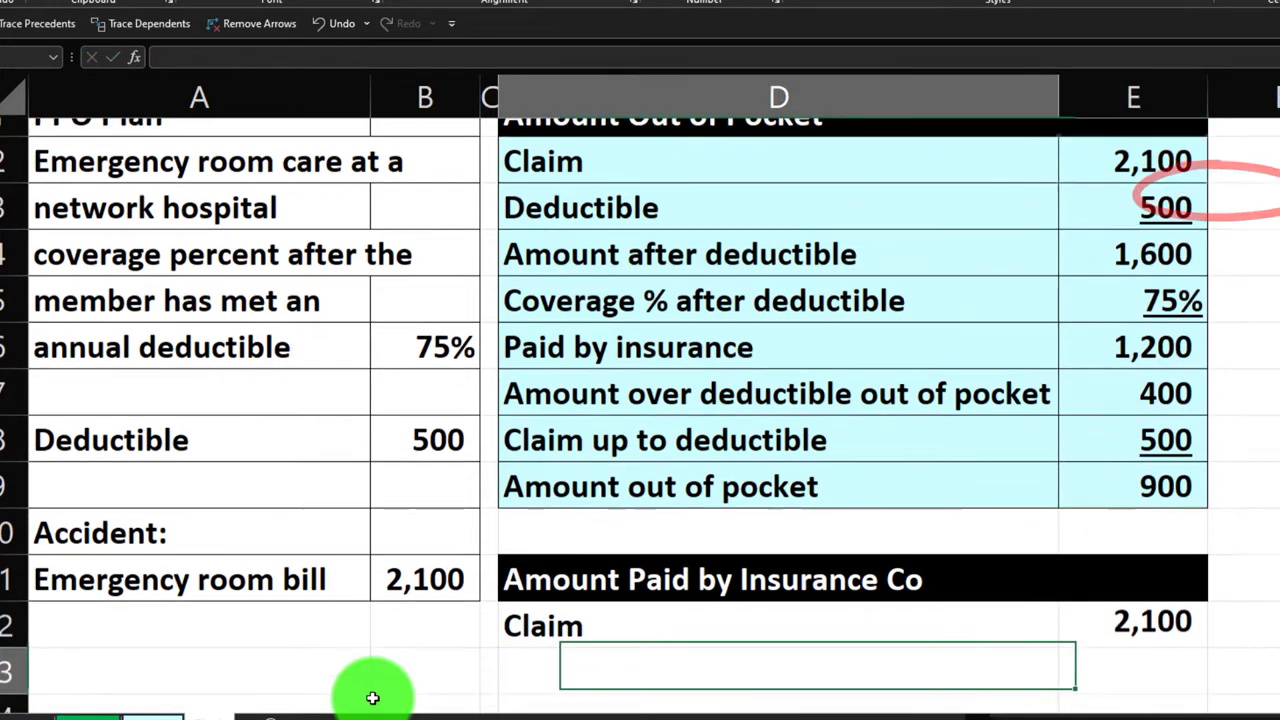
- Link D13 to the amount out of pocket label with =D9 and E13 to its amount in E9
type("=")
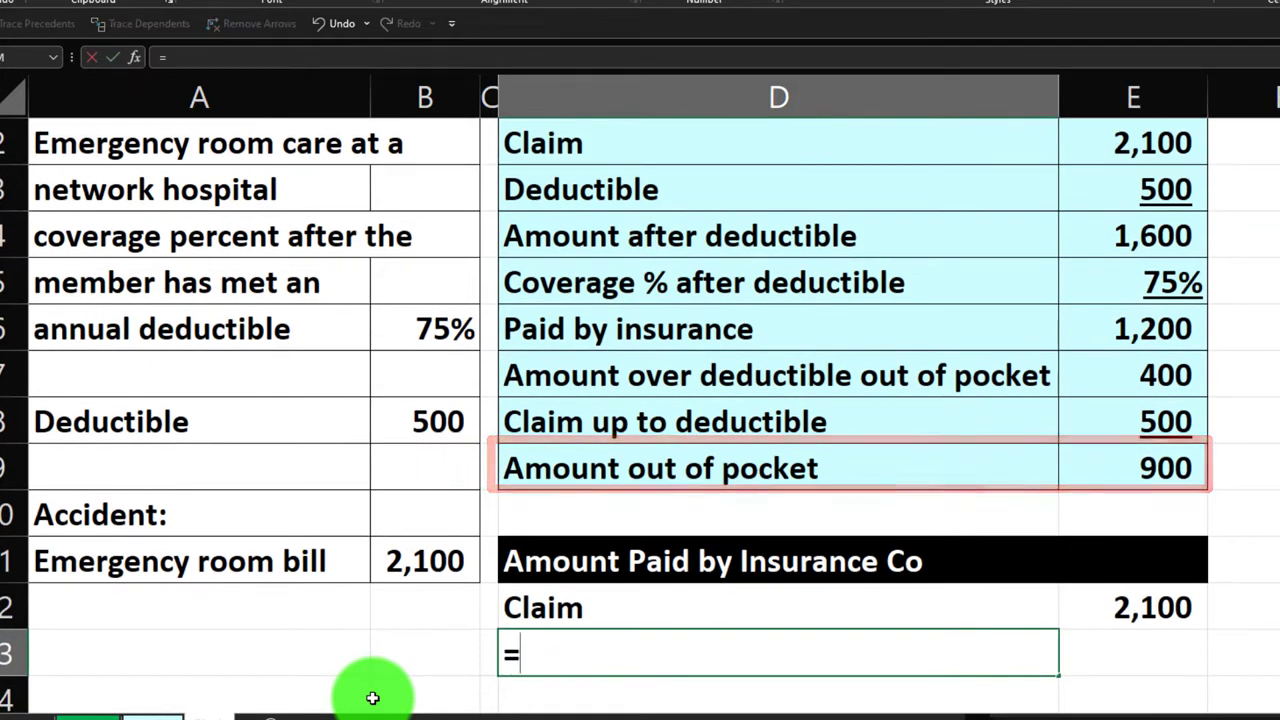
key("Up")
key("Up")
key("Up")
key("Up")
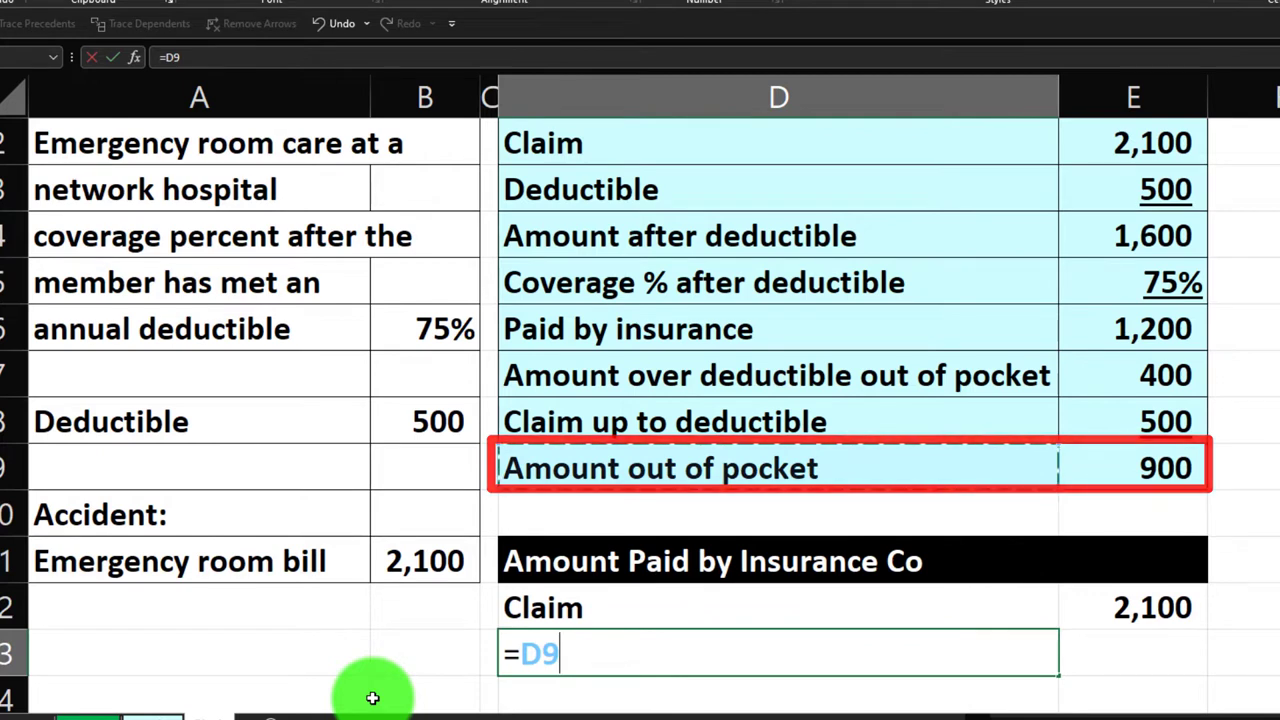
key("Tab")
type("=")
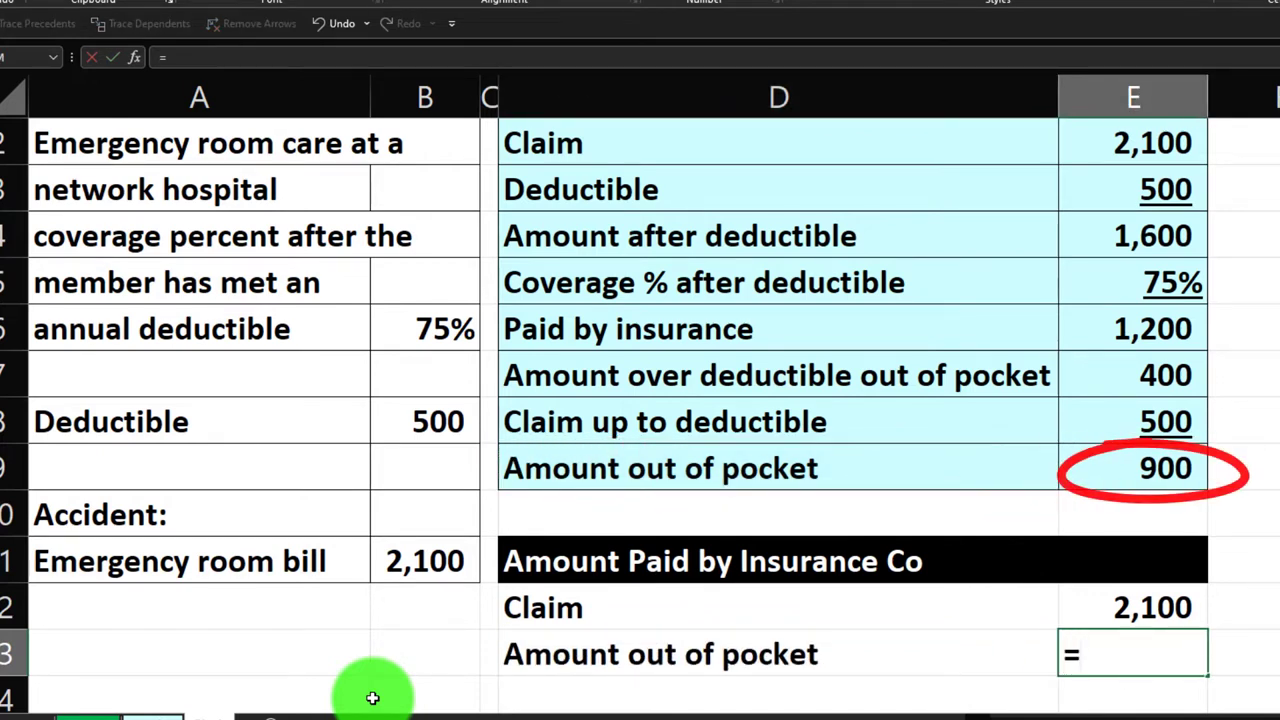
key("Up")
key("Up")
key("Up")
key("Up")
key("Return")
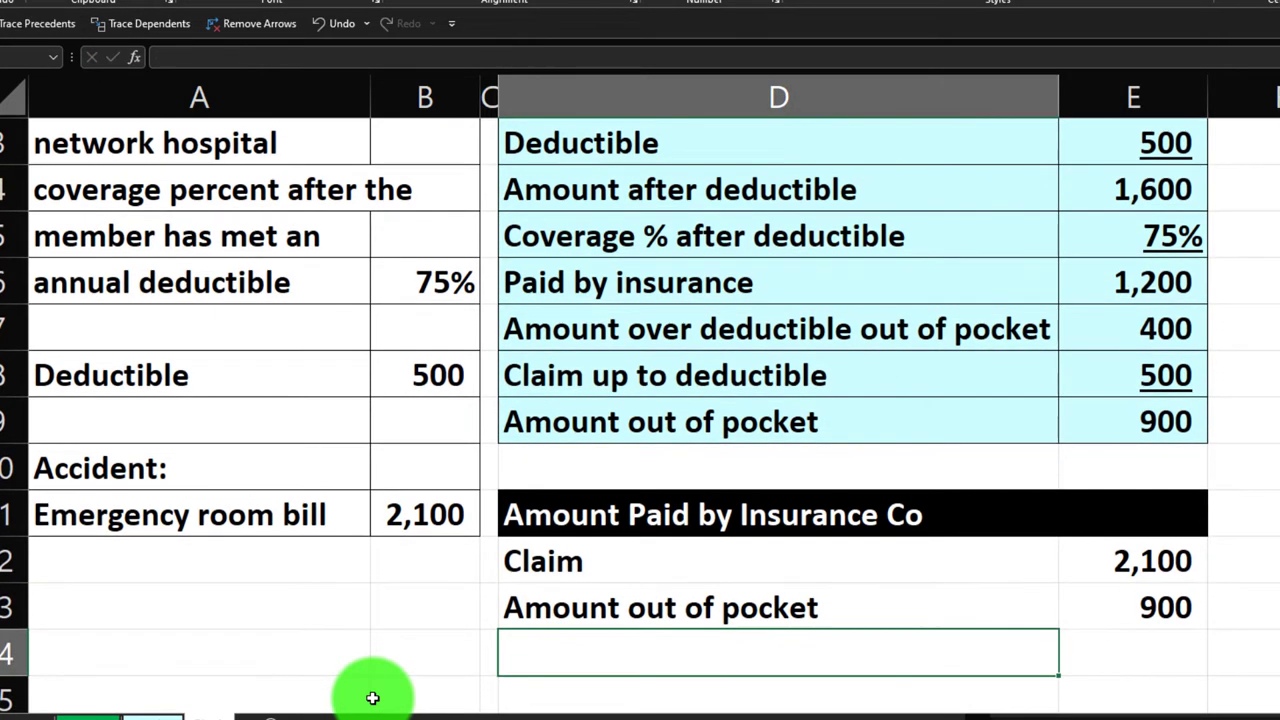
- Calculate =E12-E13 in E14 and label the row "Amount paid by insurance co" in D14
type("=")
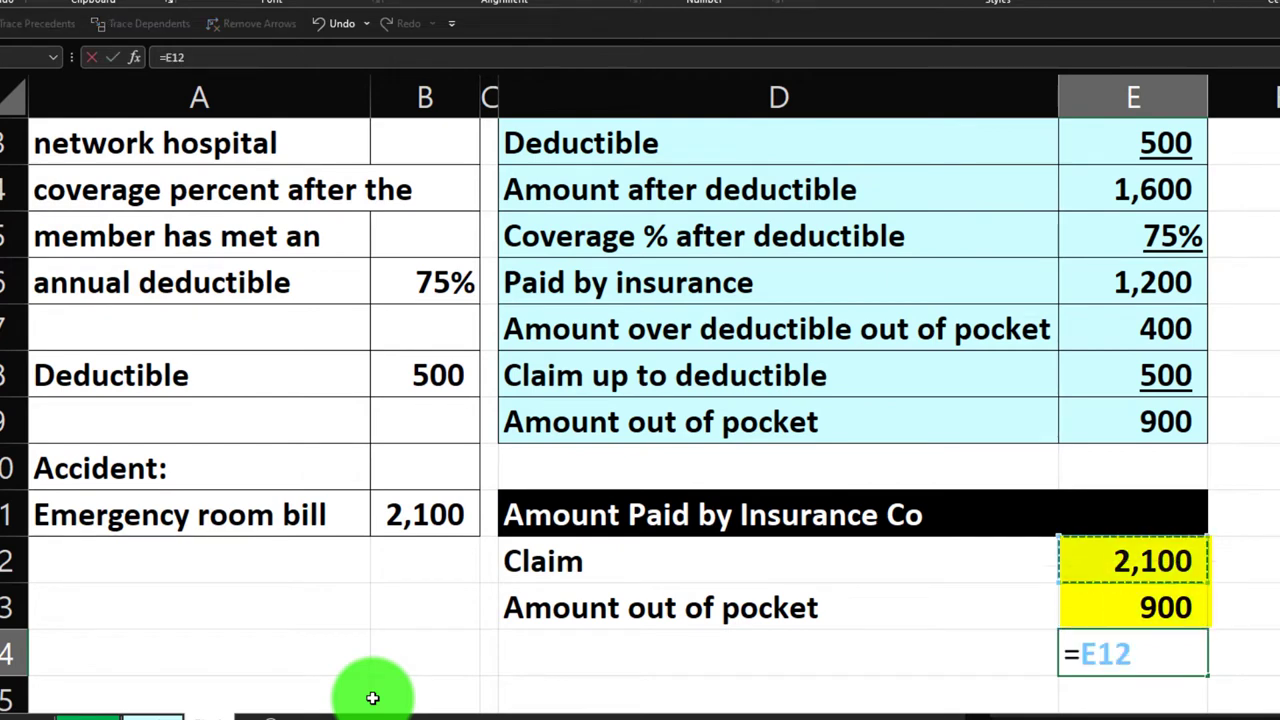
key("Up")
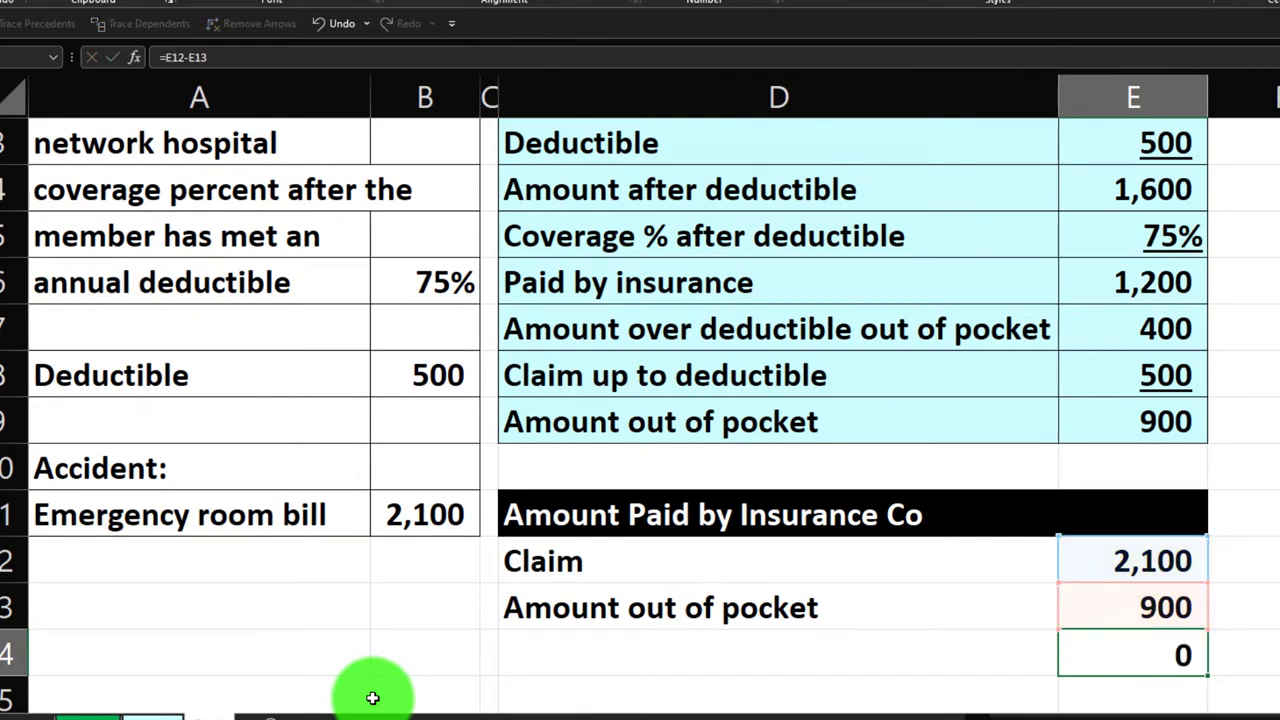
key("Return")
key("Left")
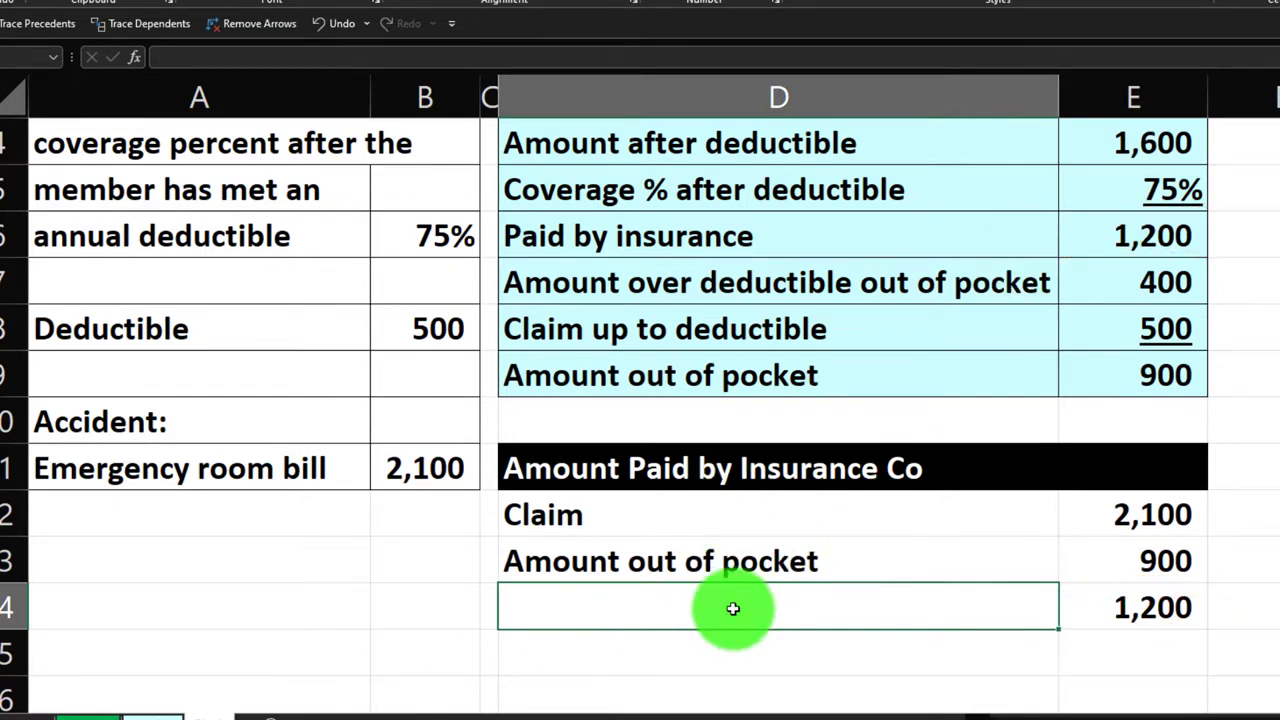
type("A")
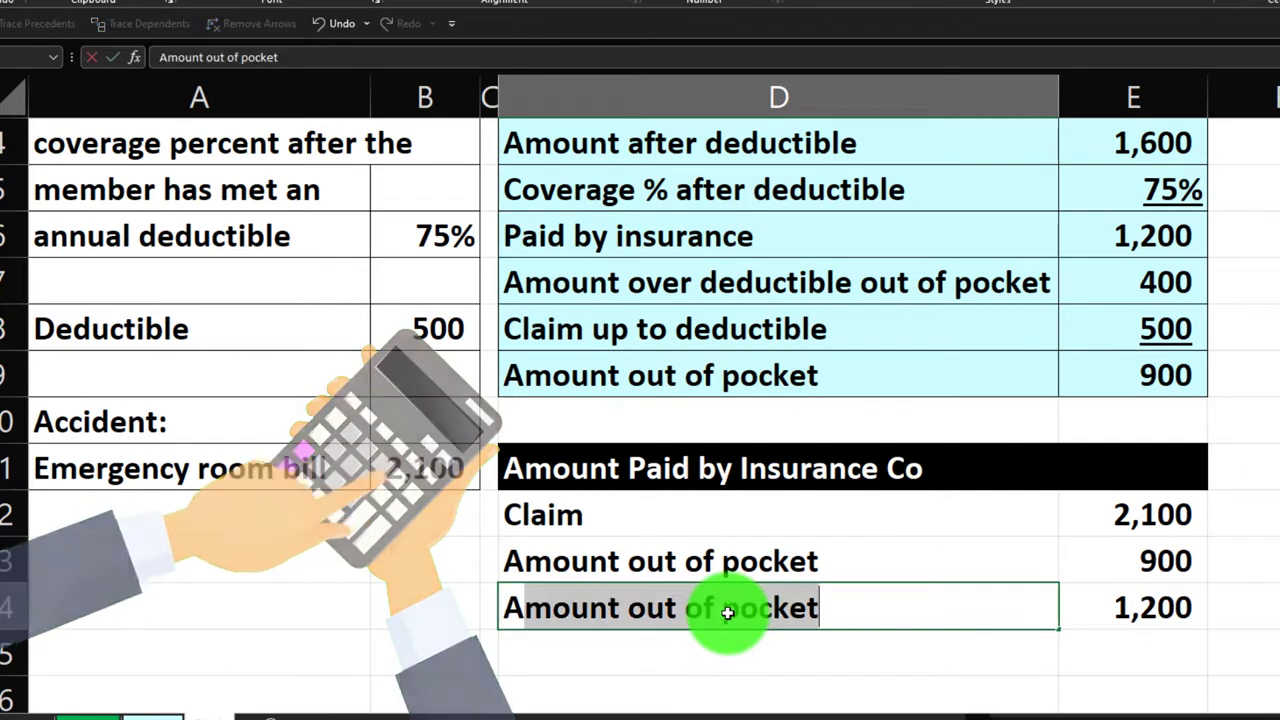
type("mount pai")
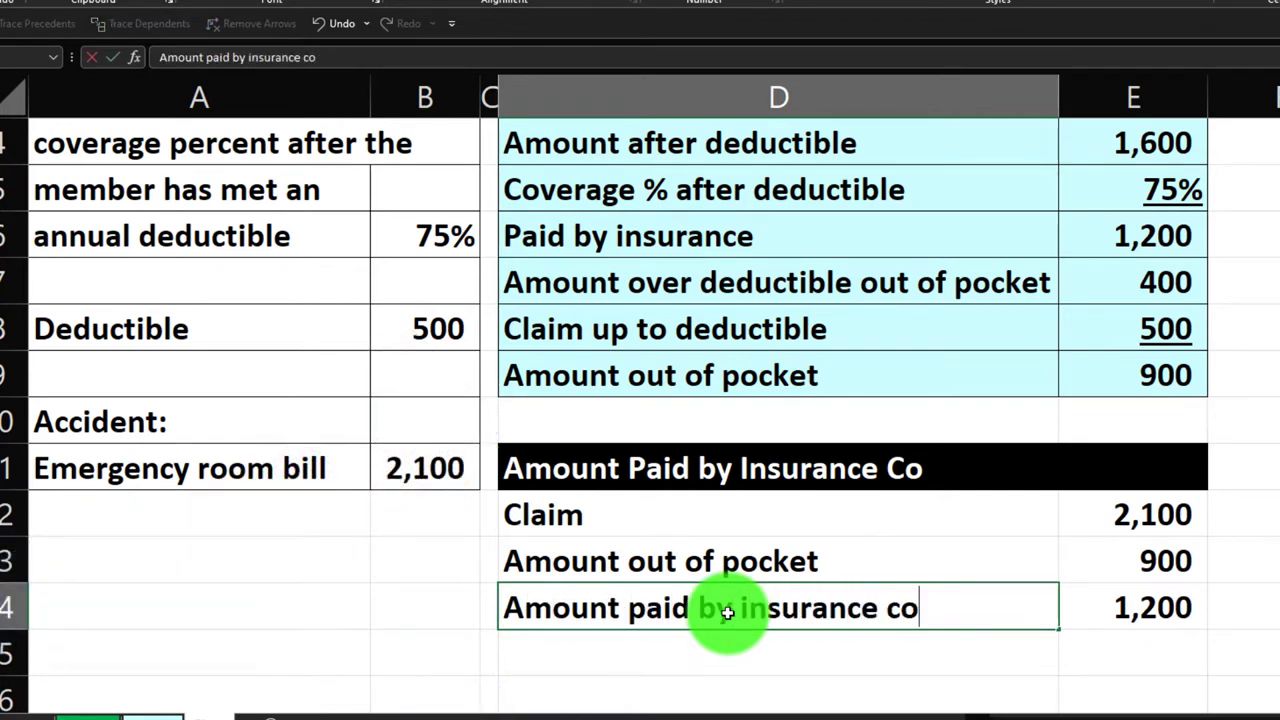
type("d by insurance co")
key("Return")
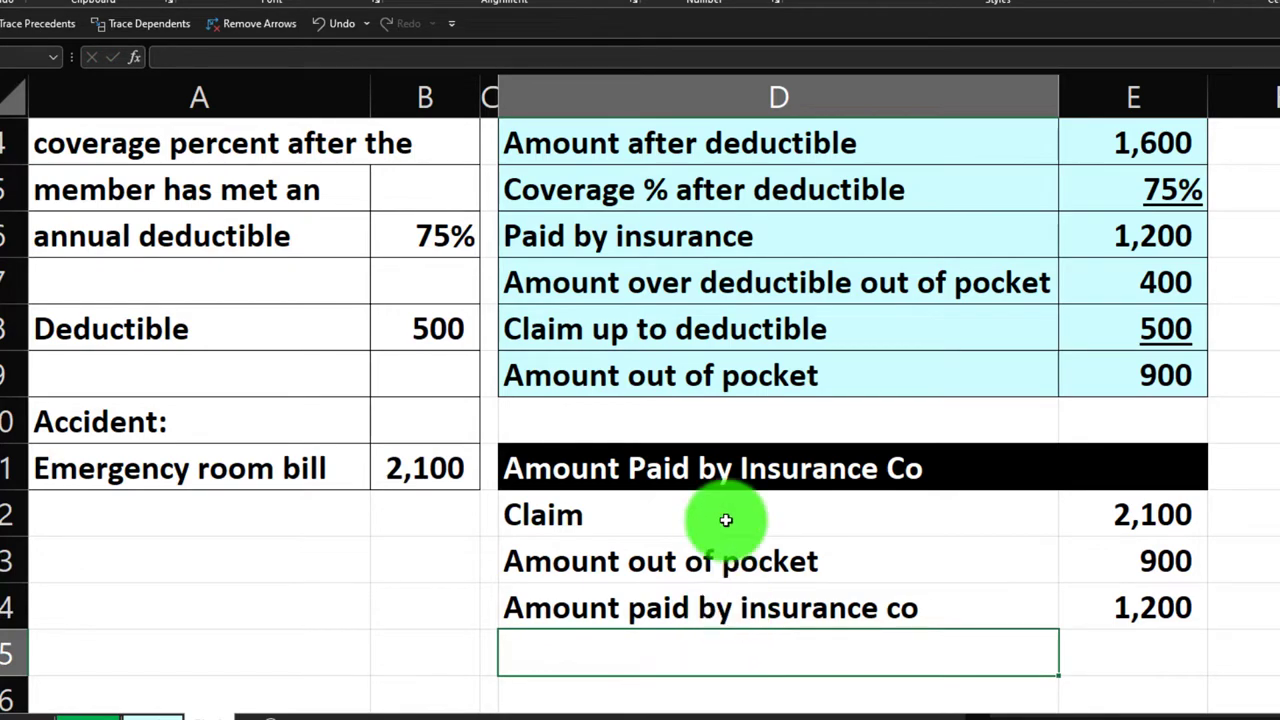
- Apply borders and the light blue fill to D12:E14, and underline the amount in E13
left_click_drag(726, 519, 1077, 597)
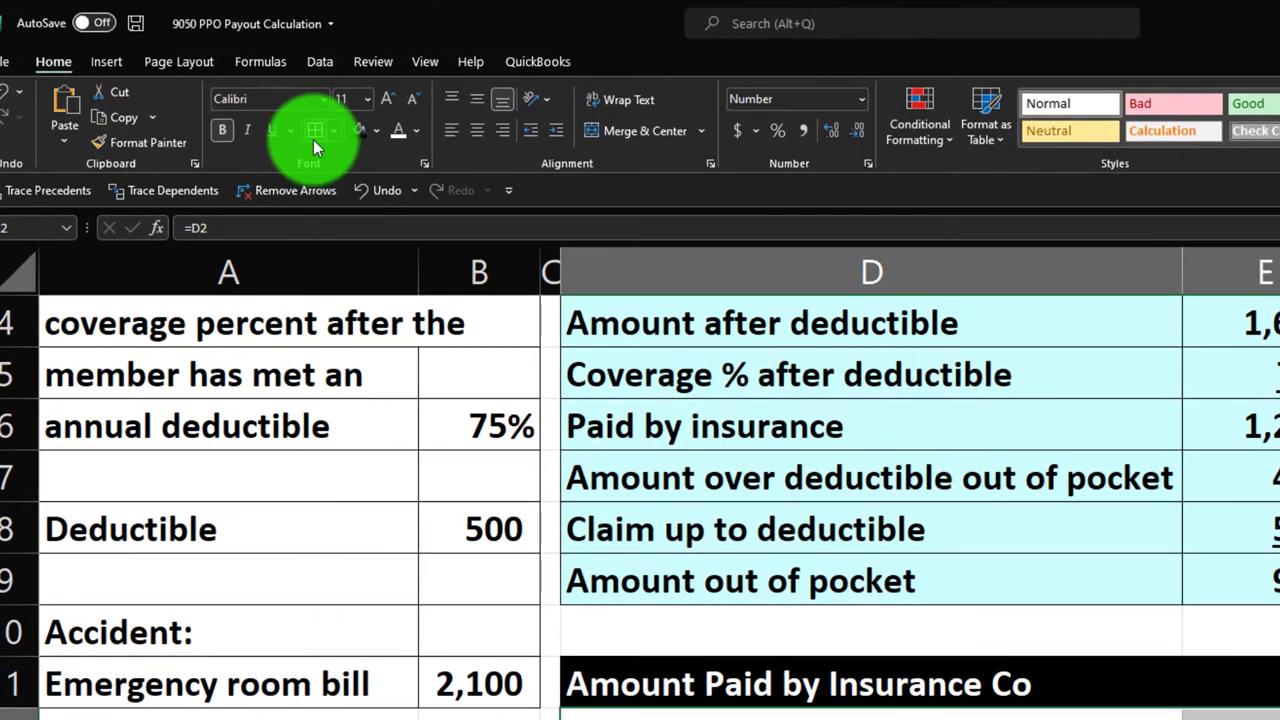
left_click(376, 131)
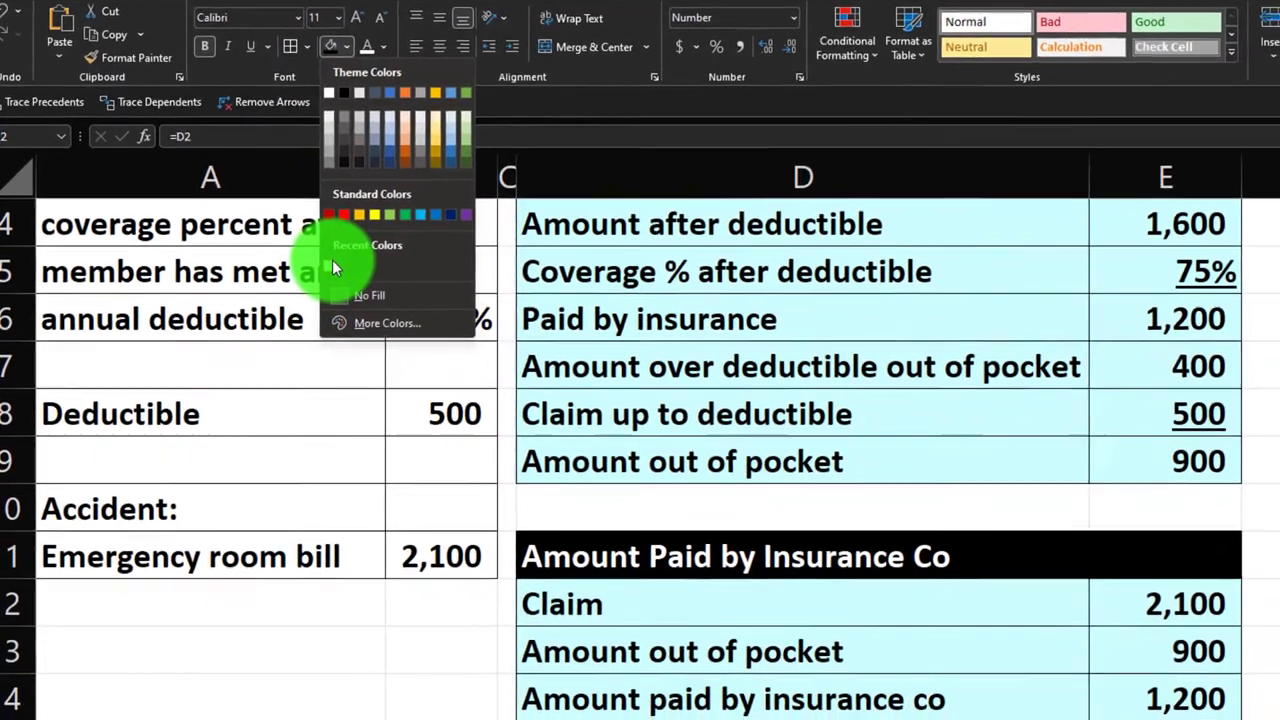
left_click(357, 368)
left_click(1104, 594)
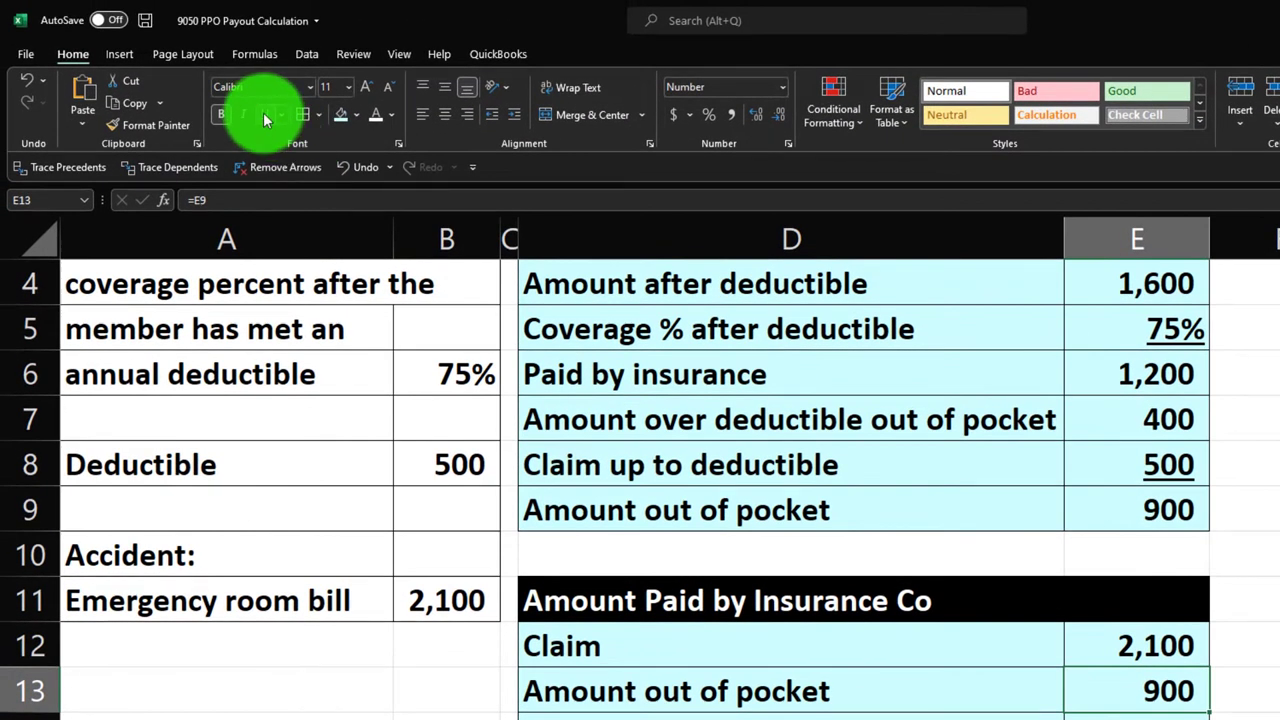
scroll(985, 600, "up", 1)
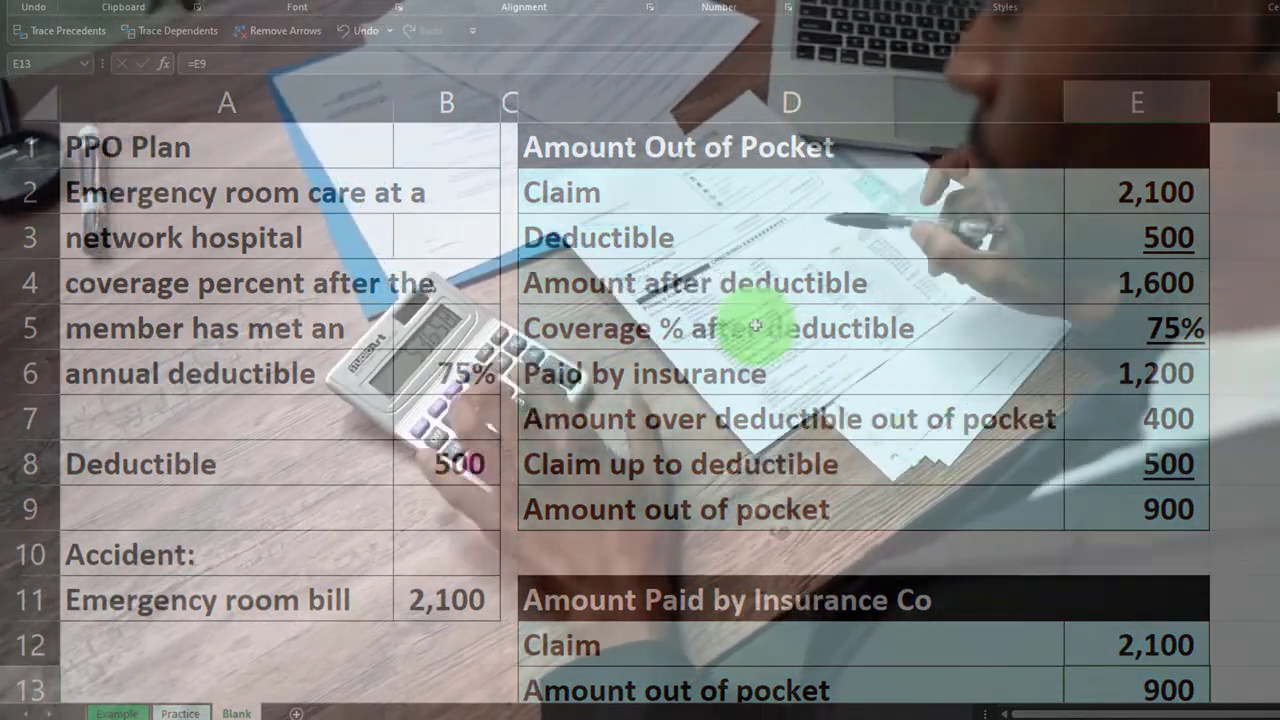
- Copy the narrow width of column C to column F with the Format Painter
left_click(518, 100)
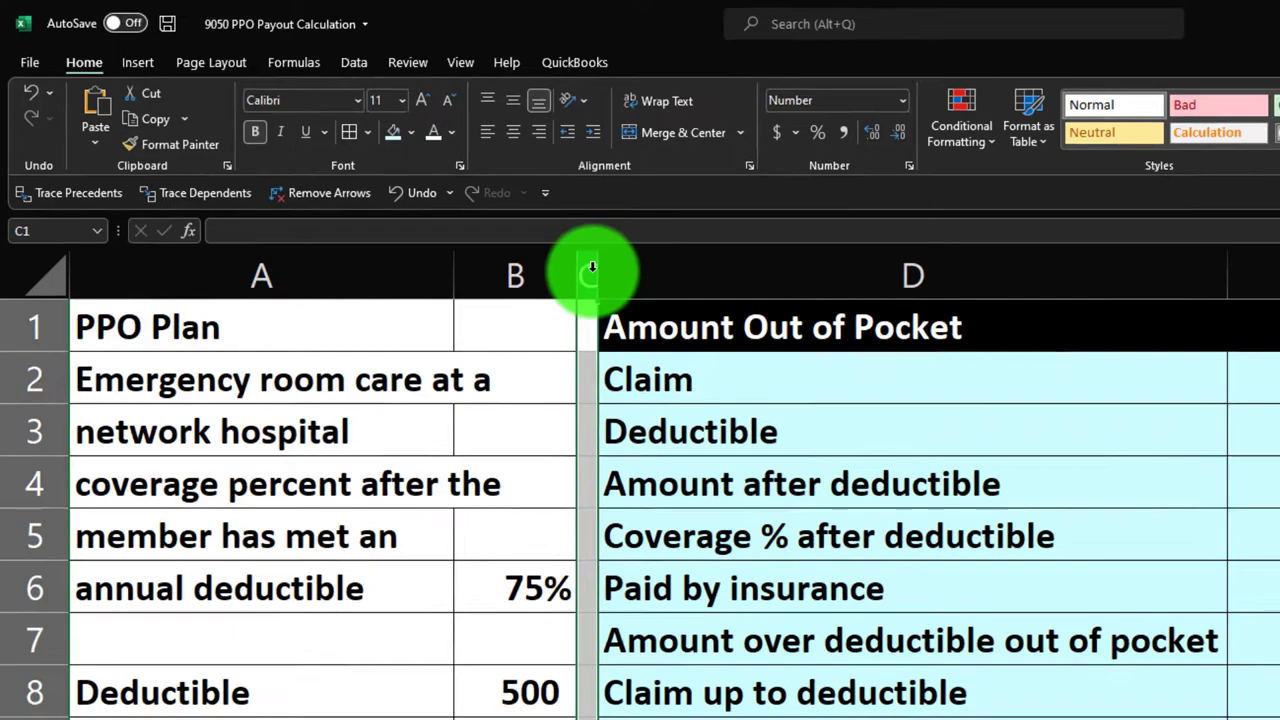
left_click_drag(604, 272, 1240, 276)
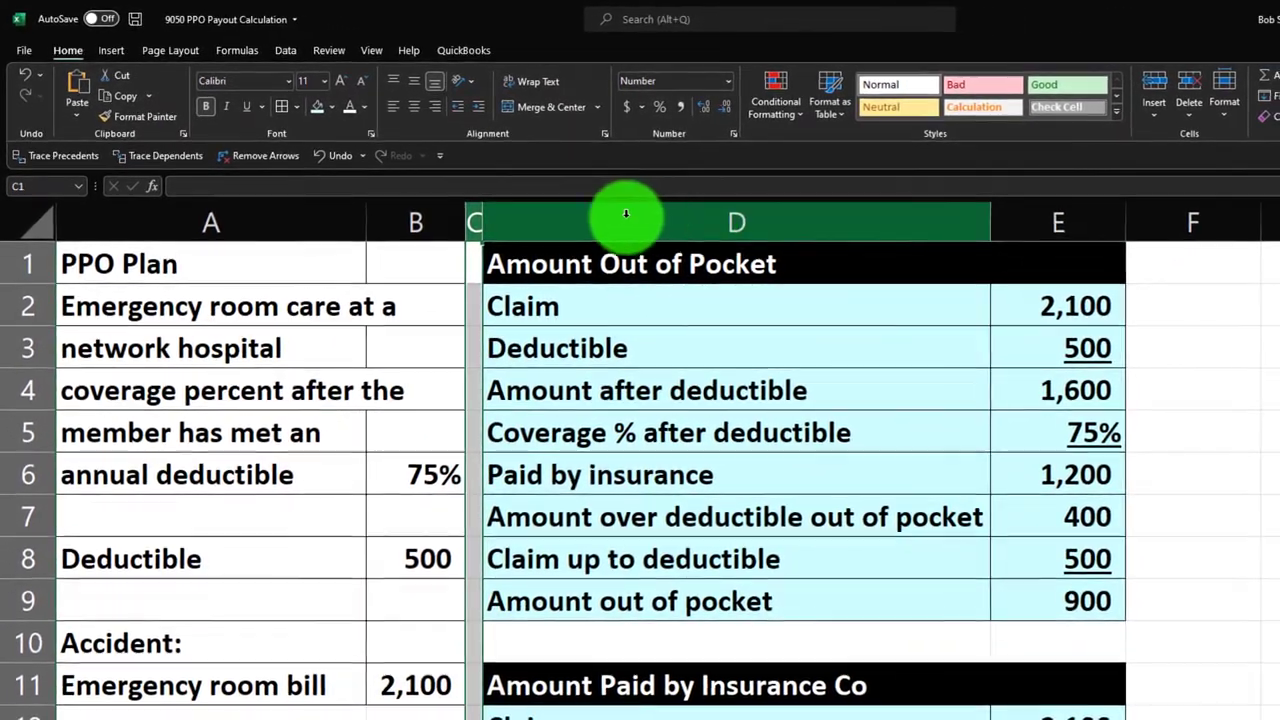
left_click(475, 213)
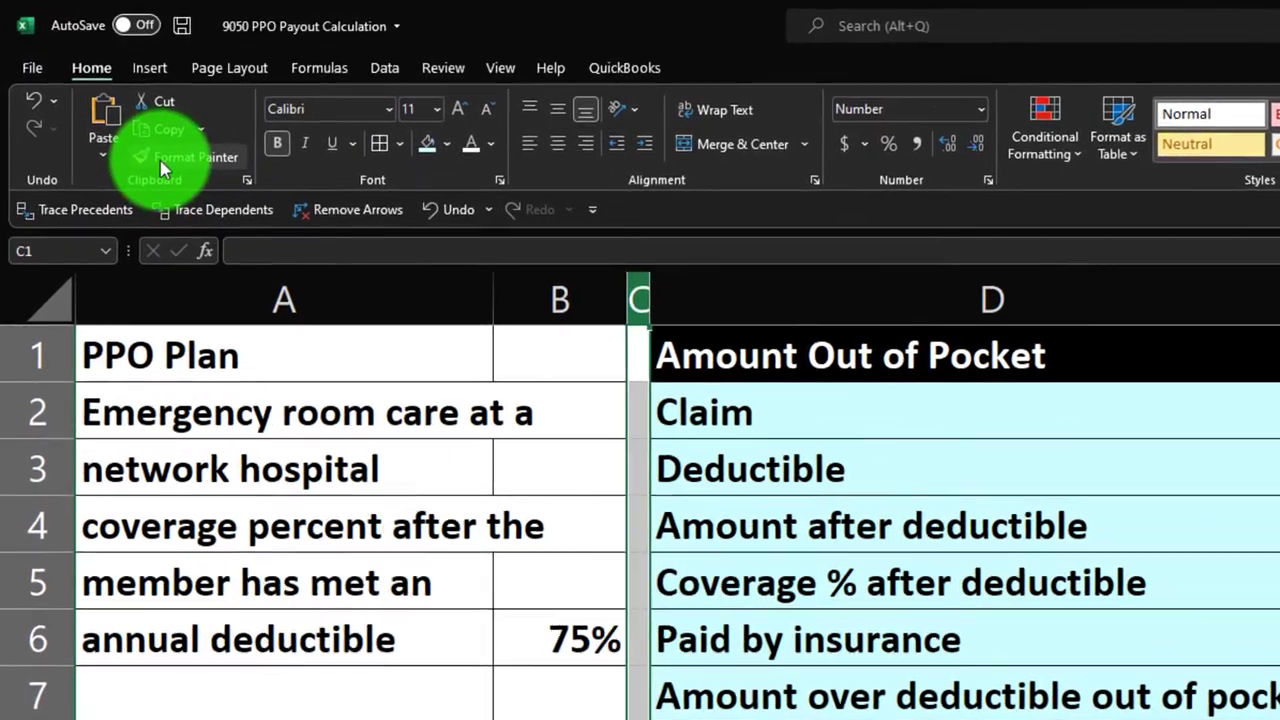
left_click(164, 160)
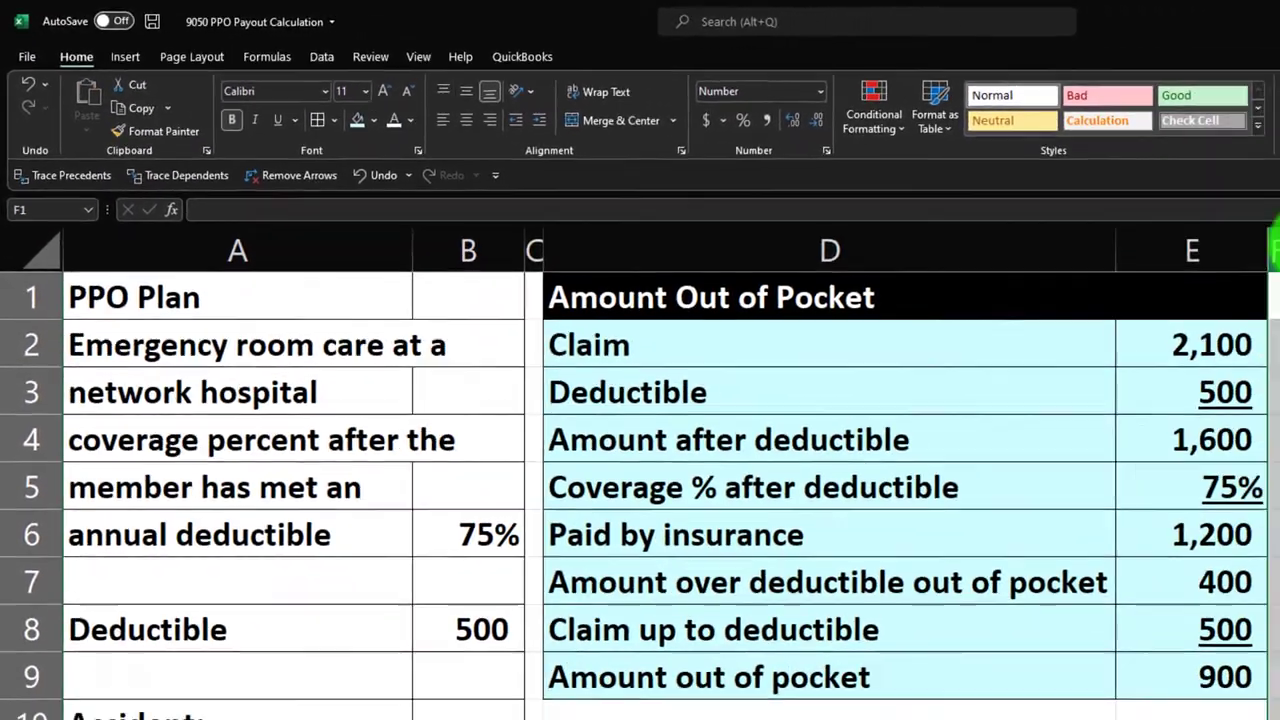
left_click(1100, 212)
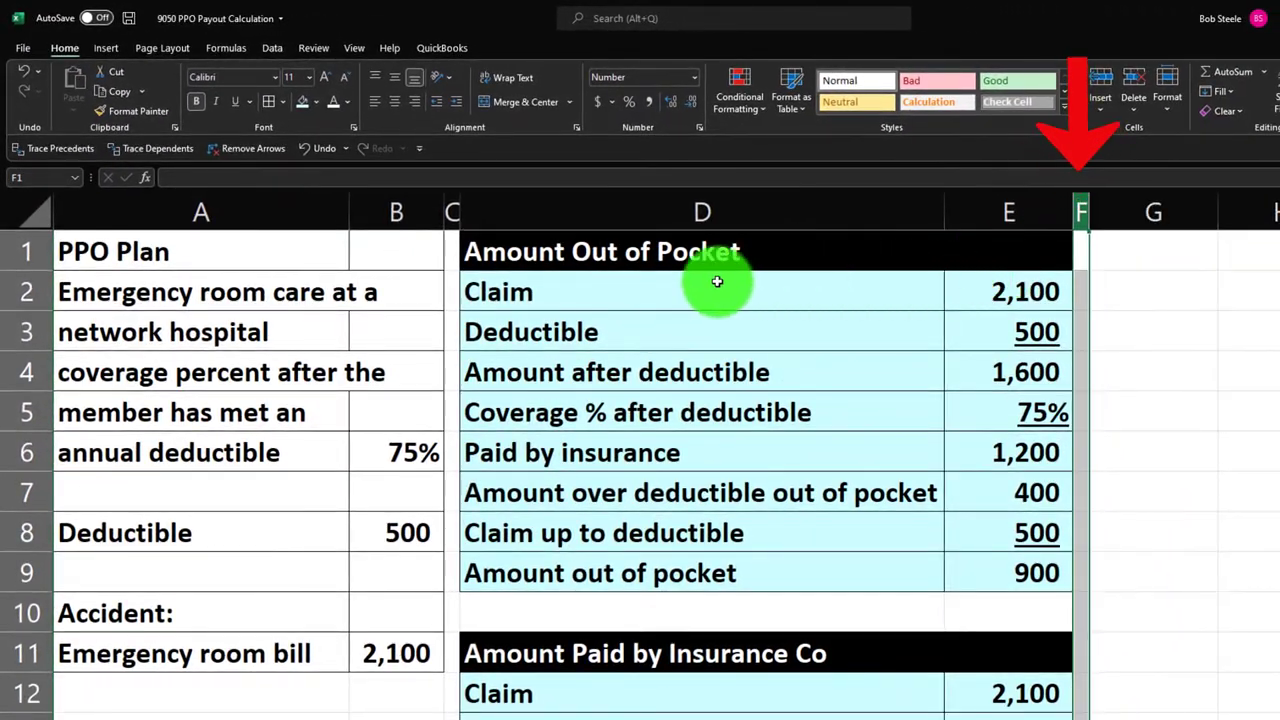
- Hide columns C through E containing the first set of calculations
left_click(453, 207)
left_click_drag(432, 198, 932, 204)
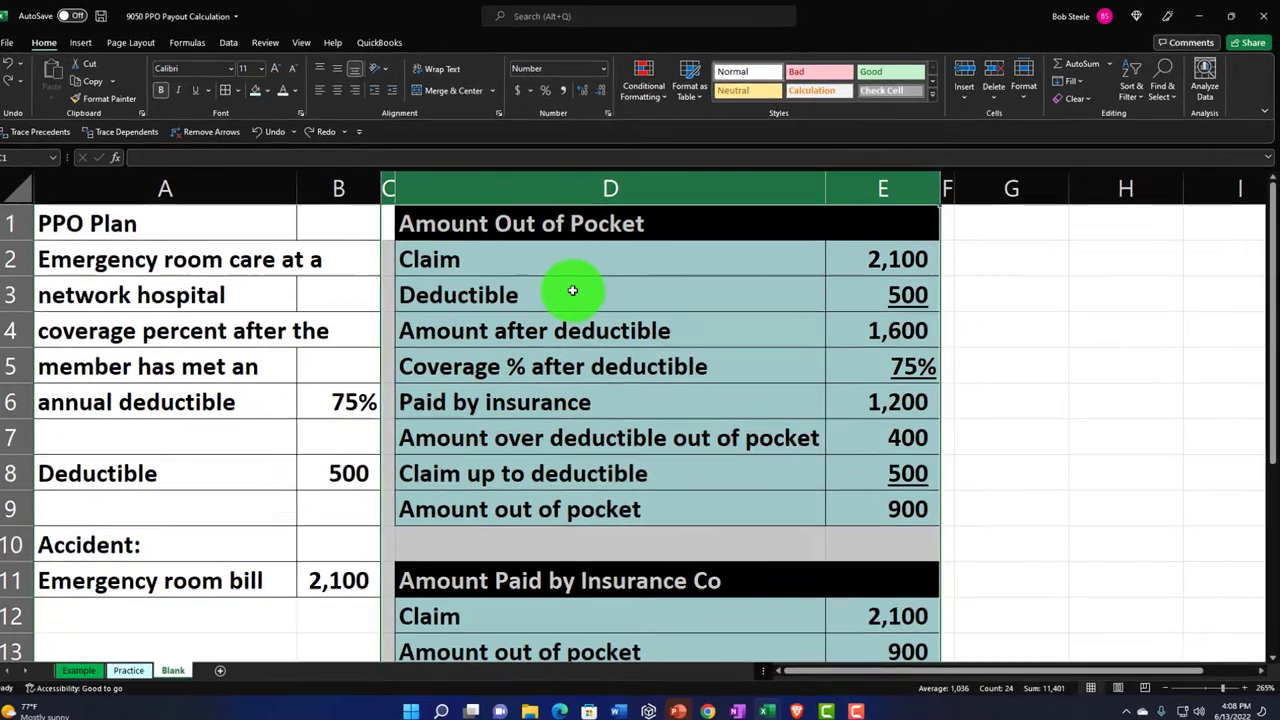
right_click(580, 287)
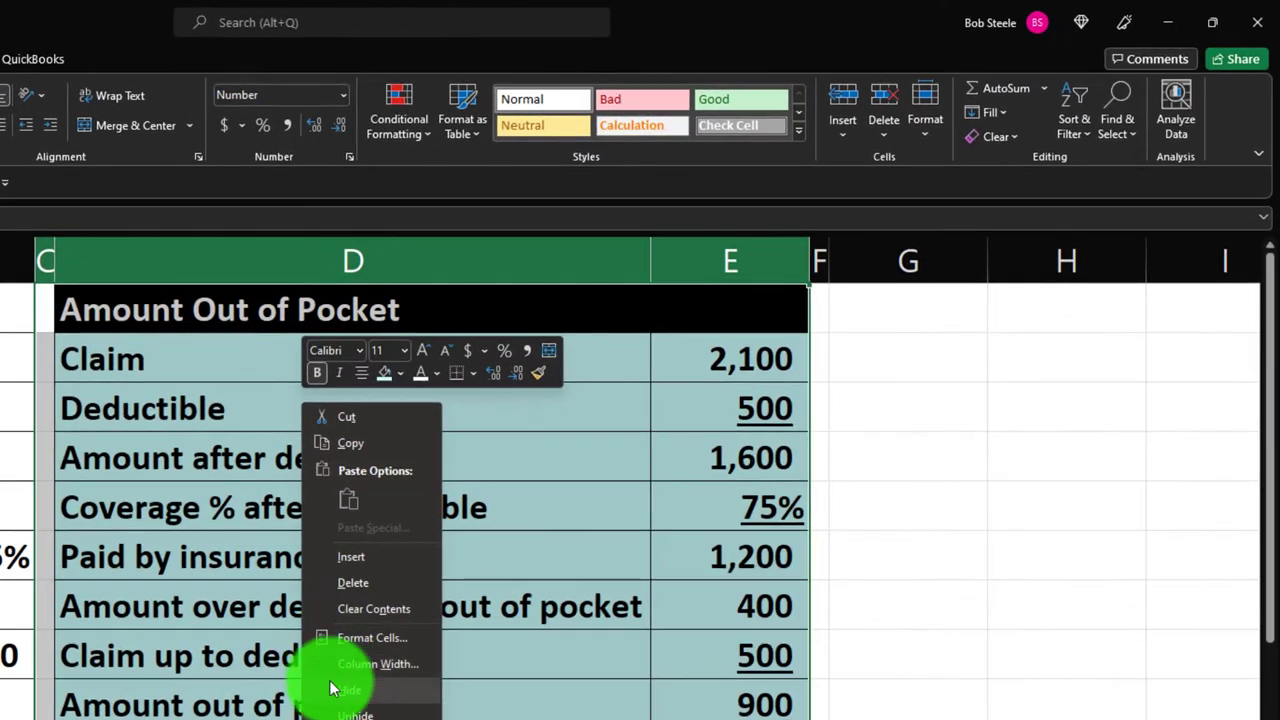
left_click(332, 689)
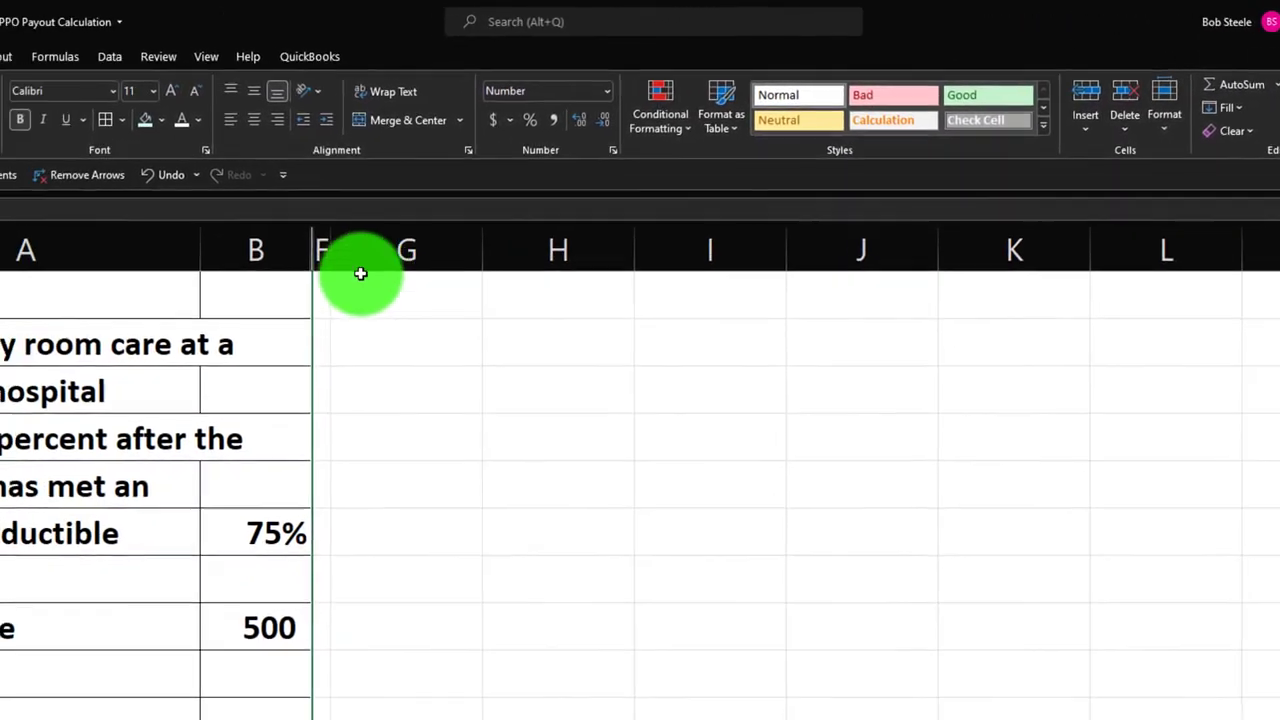
- Widen column G and enter the heading "Amount Out of Pocket" in G1
left_click(402, 245)
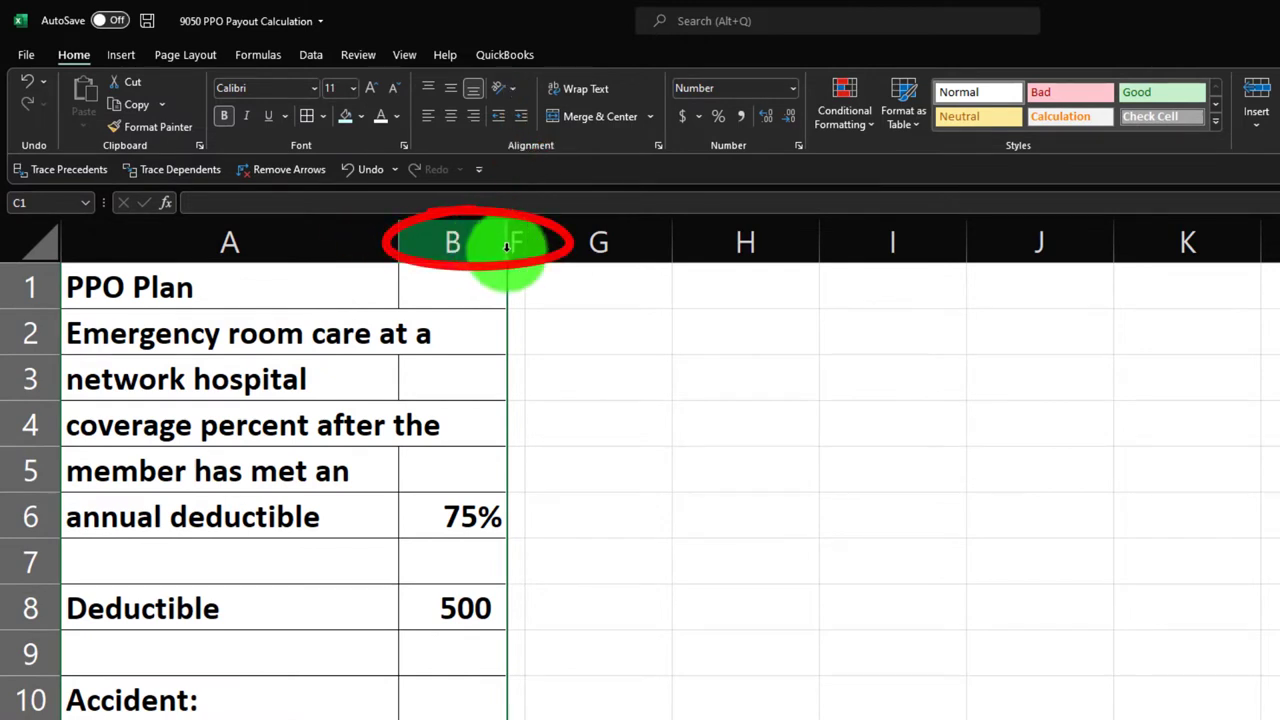
left_click(607, 283)
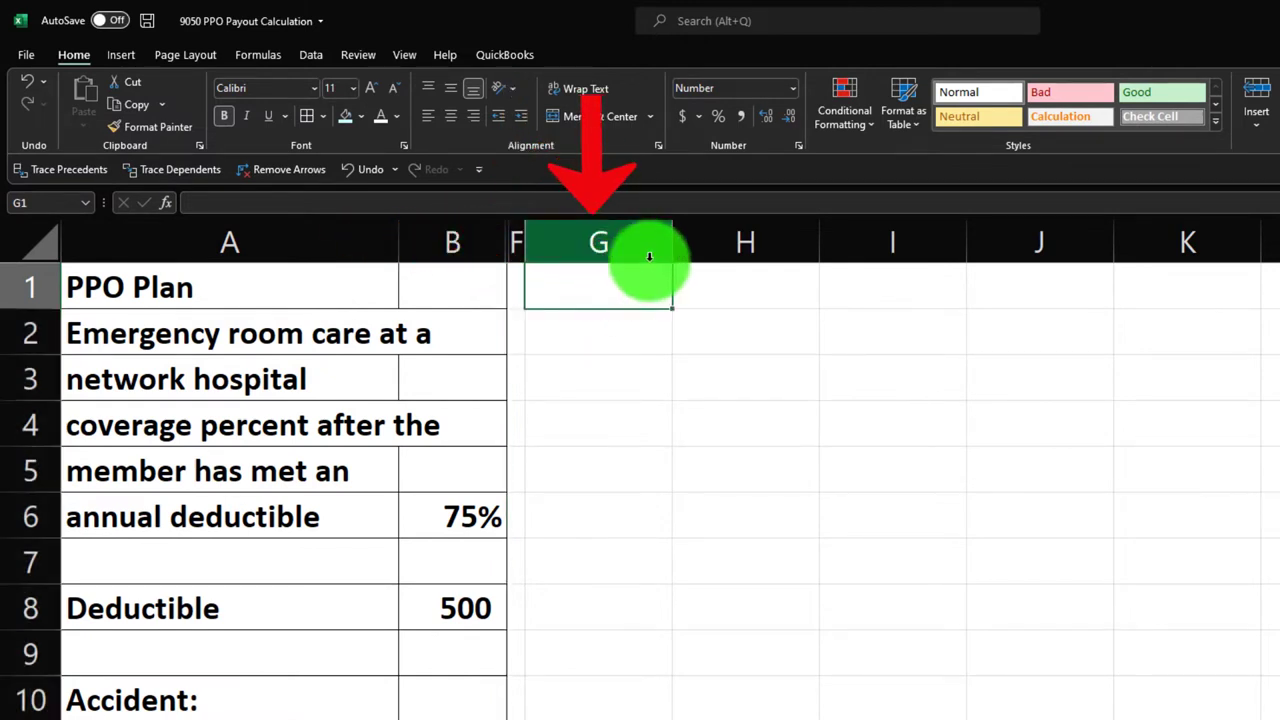
left_click_drag(666, 240, 881, 241)
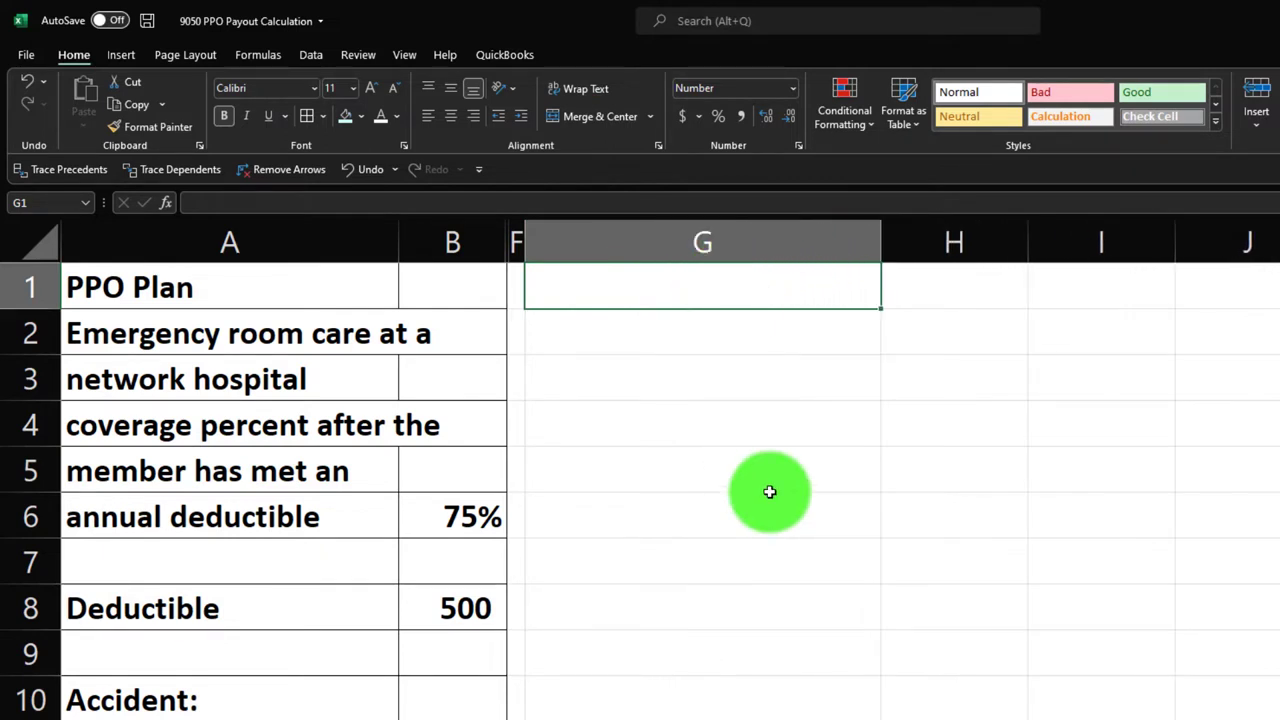
type("Amount Out of Pocket")
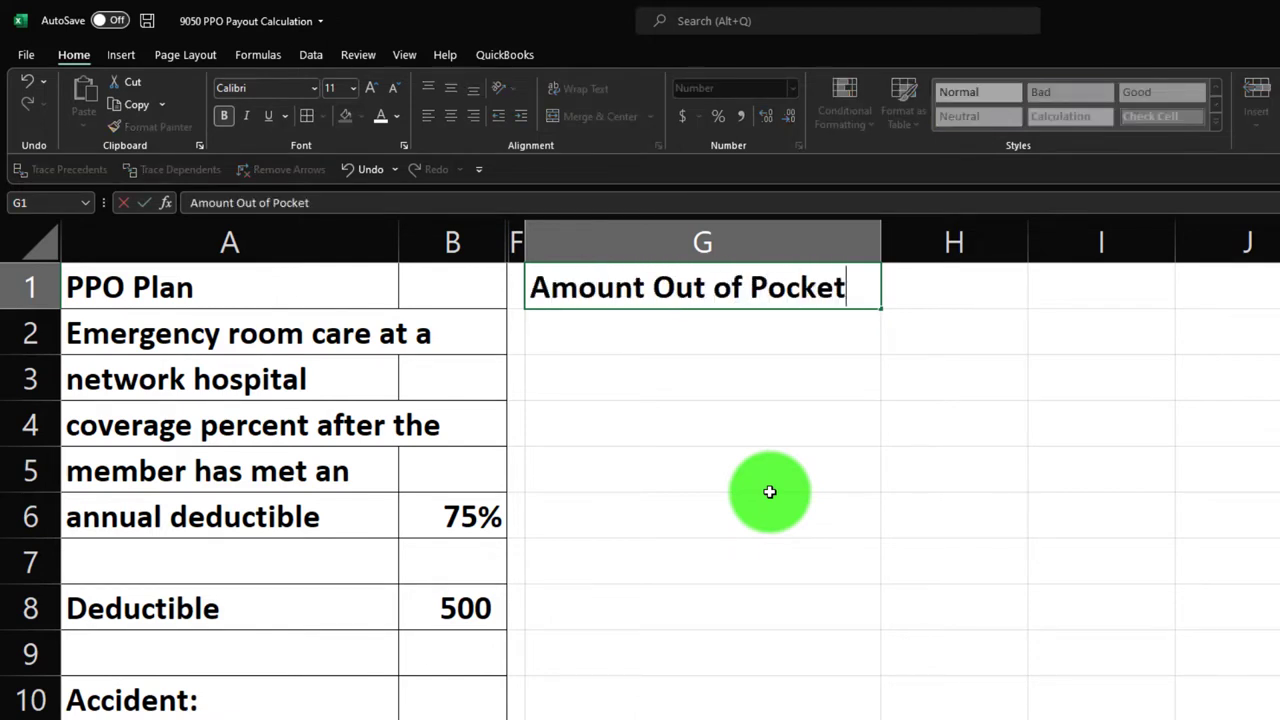
key("Return")
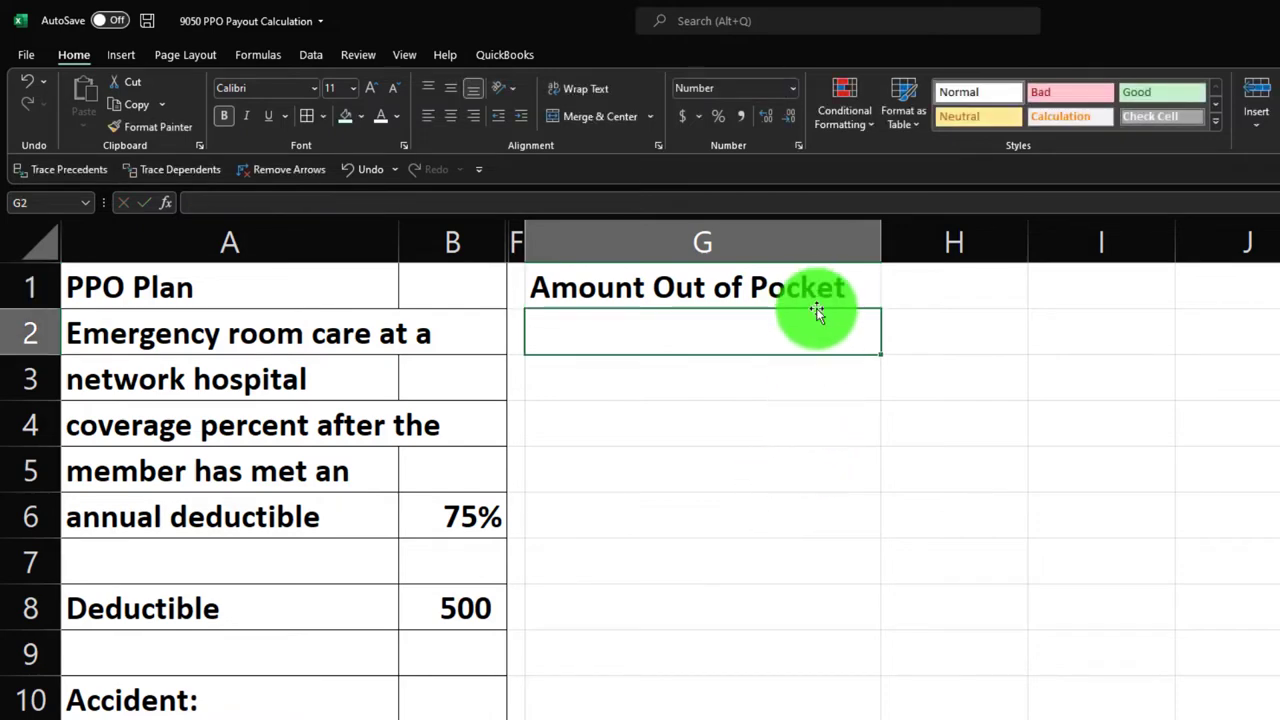
- Format the heading cells G1:I1 with a black fill and white text
left_click_drag(808, 288, 1059, 287)
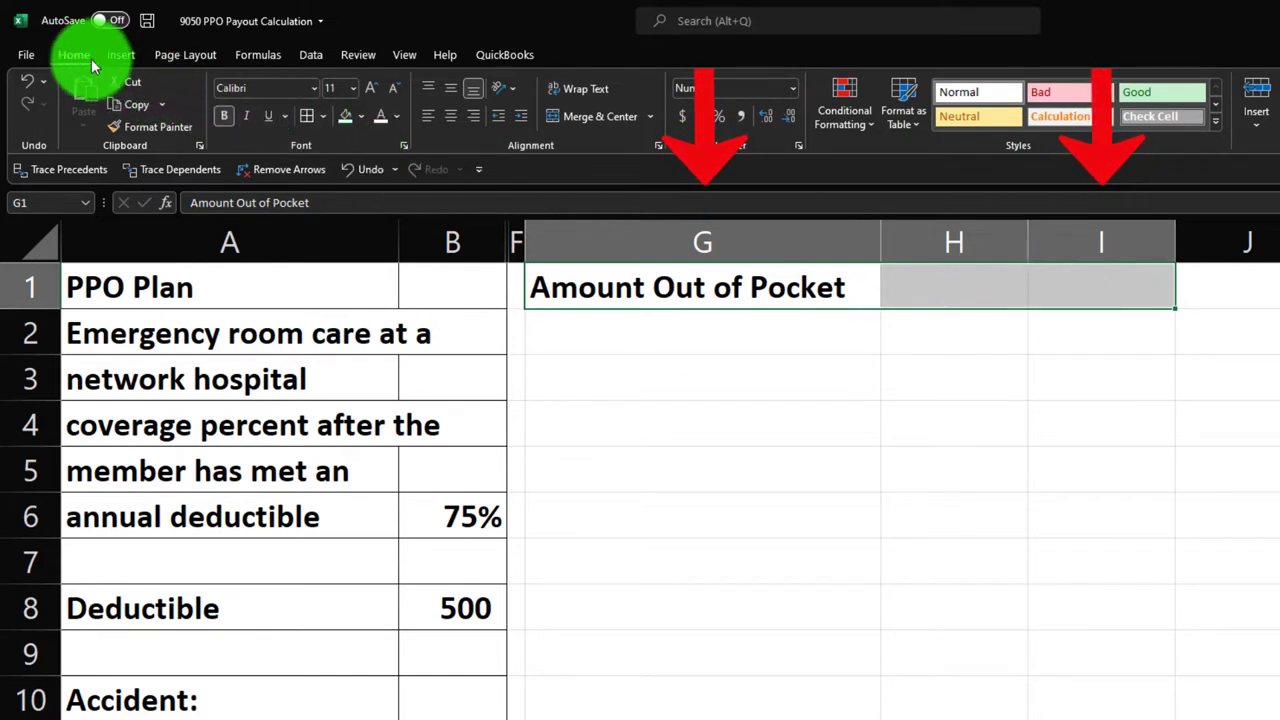
left_click(357, 122)
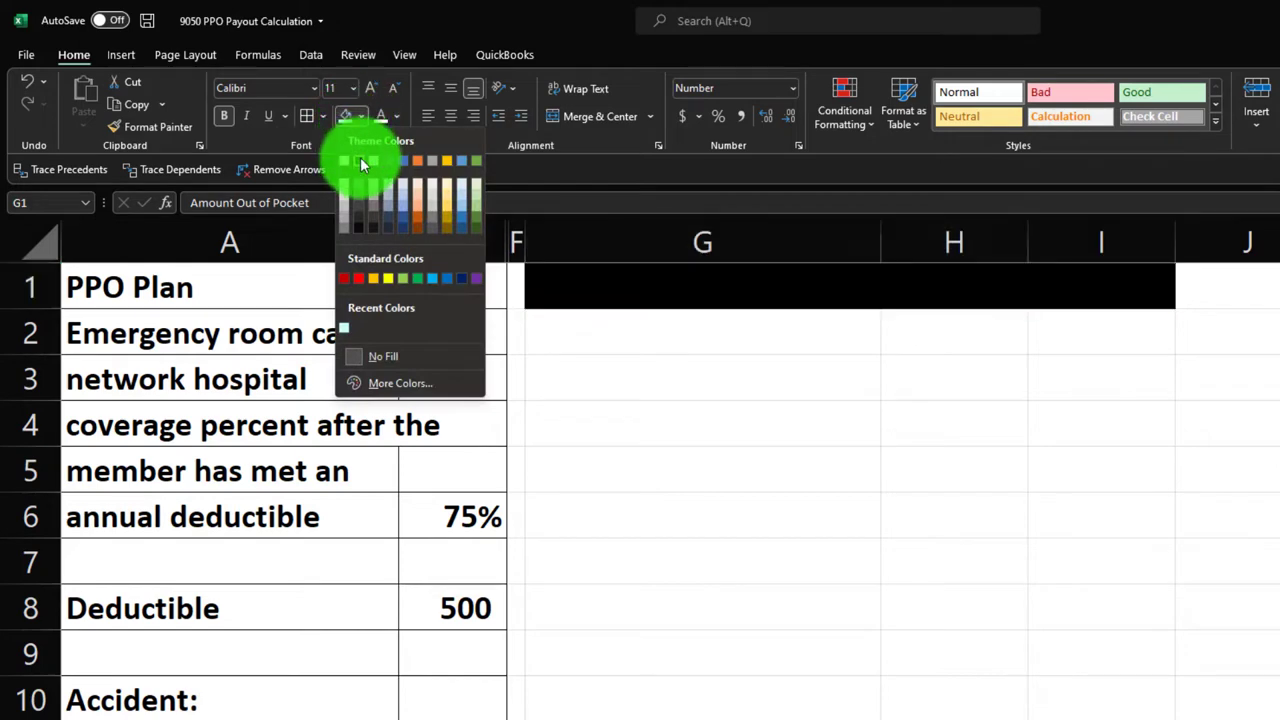
left_click(358, 152)
left_click(384, 125)
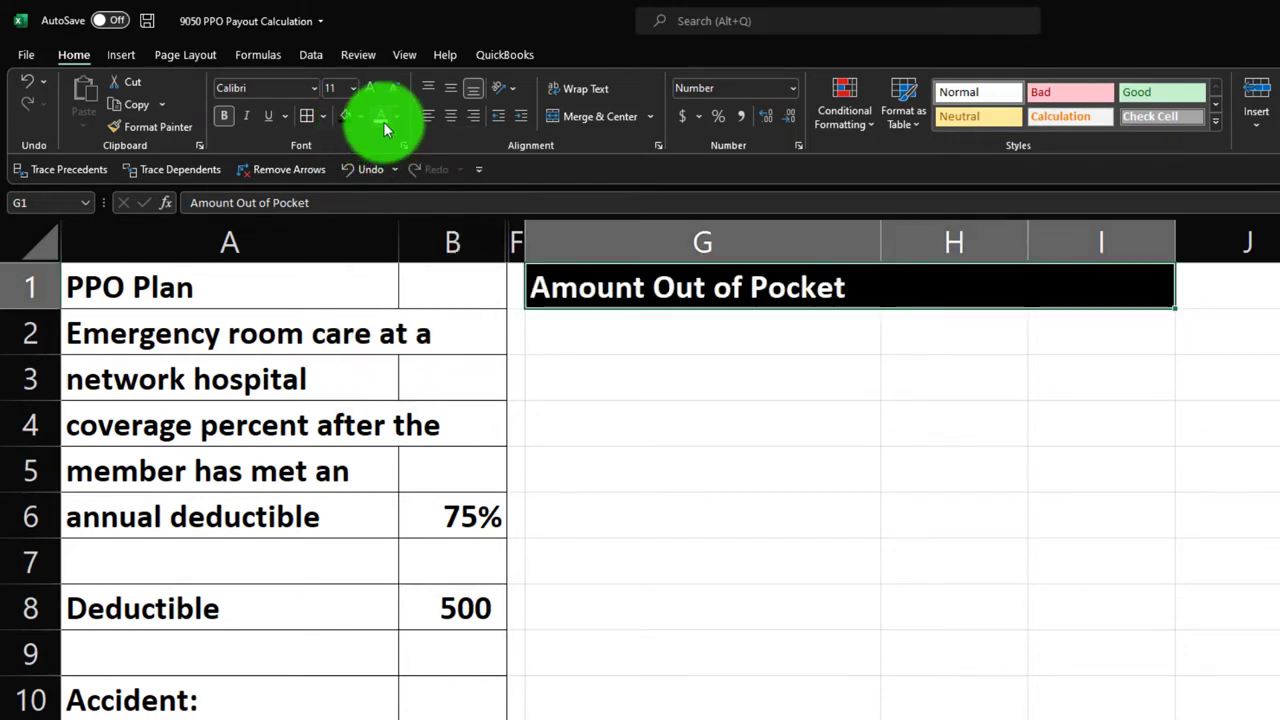
- Enter the subheading "Amount after deductible:" in G2
left_click(670, 331)
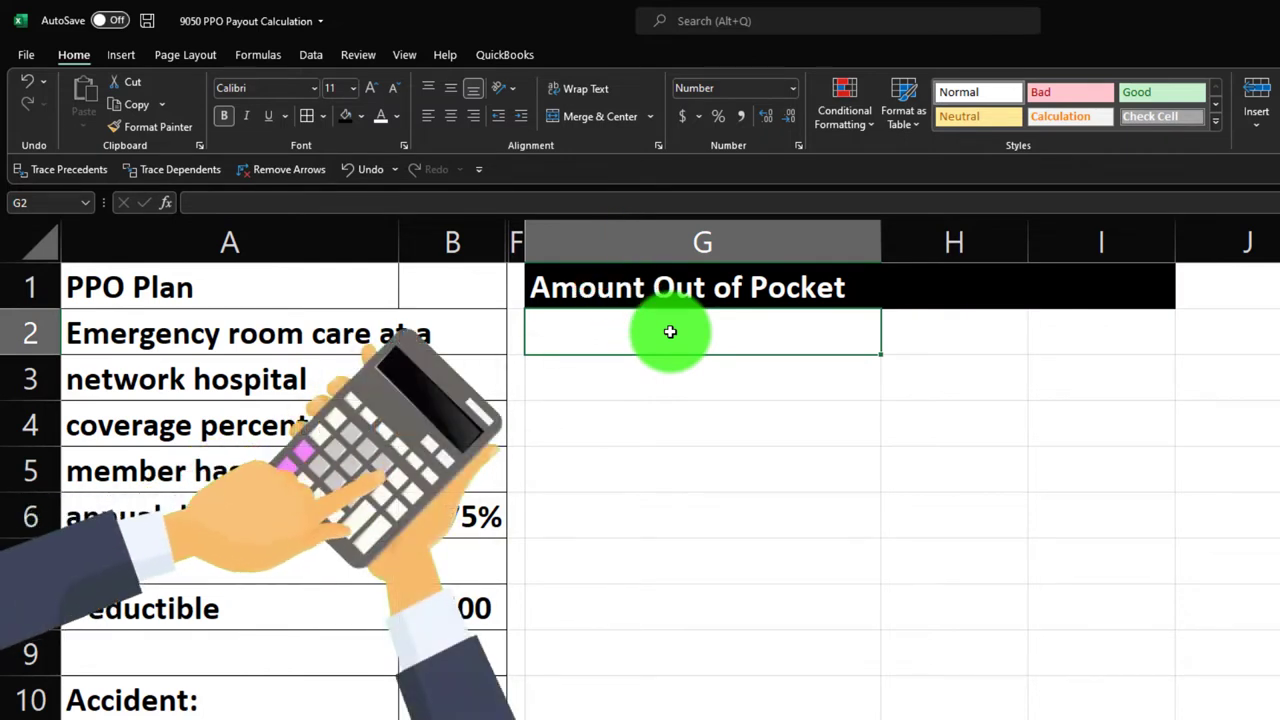
type("Amoun")
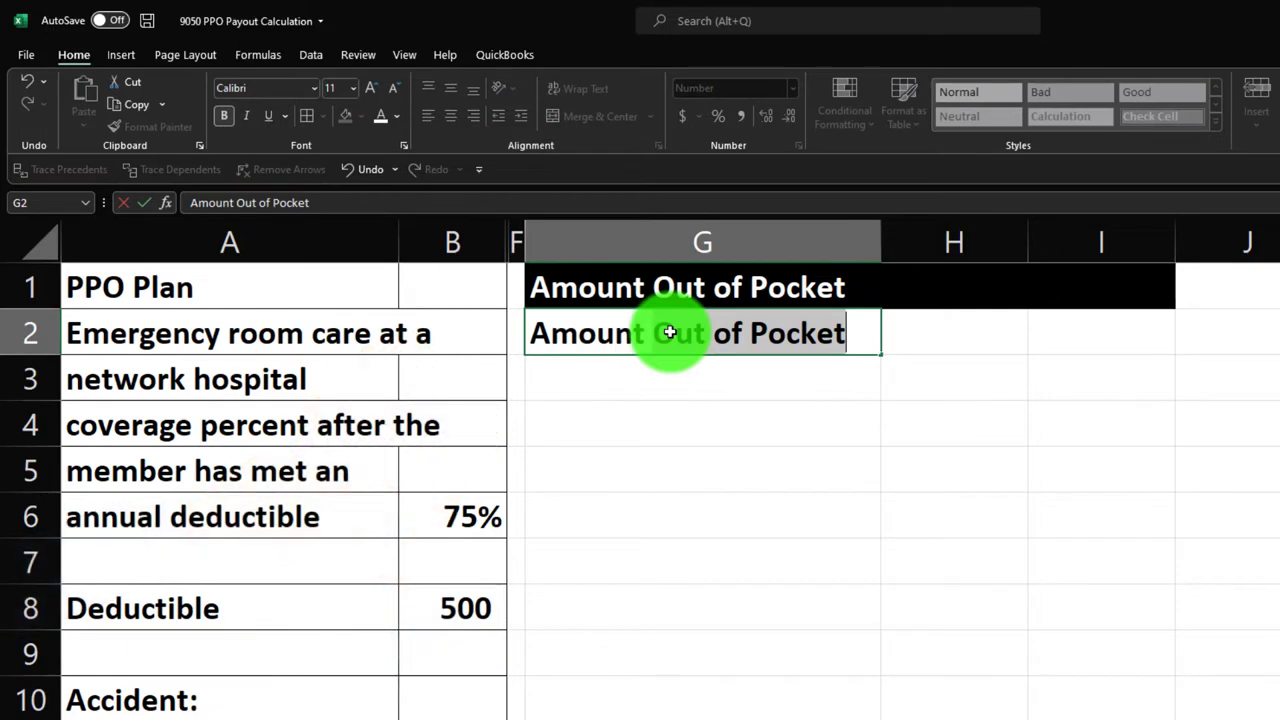
type("t after deductible:")
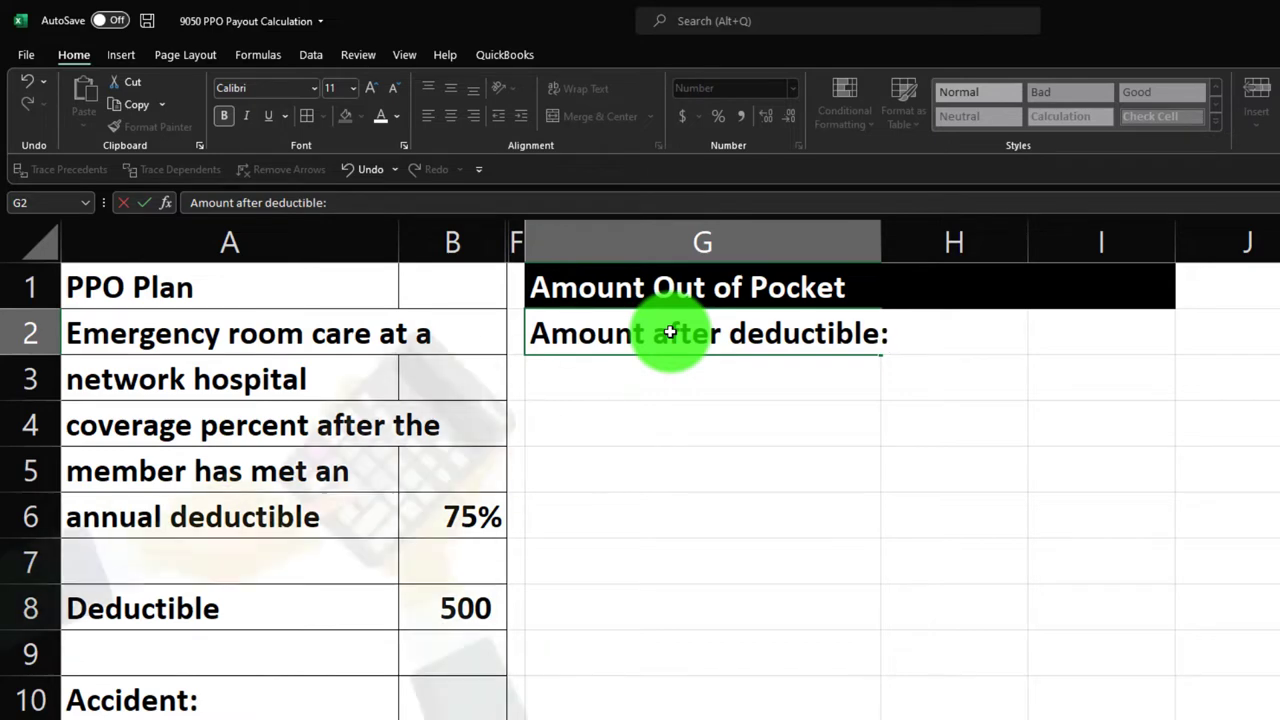
key("Return")
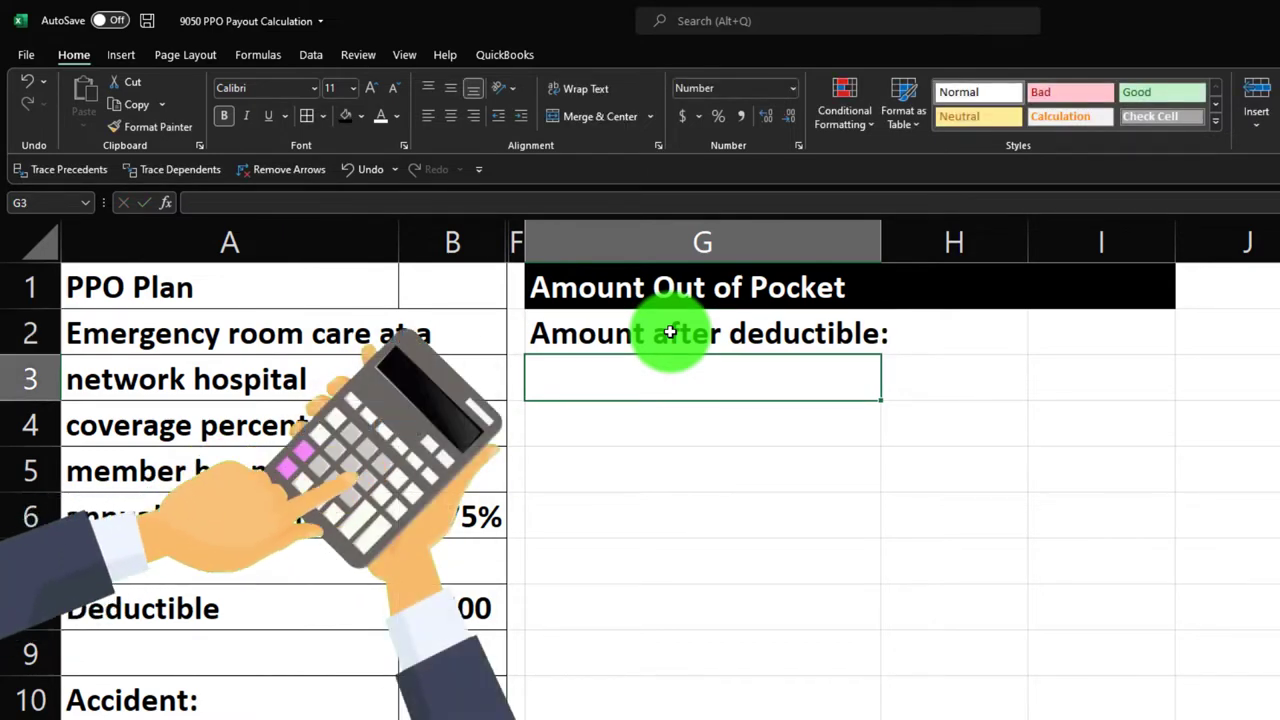
- Label G3 "Claim" and link H3 to the emergency room bill amount with =B11
type("Claim")
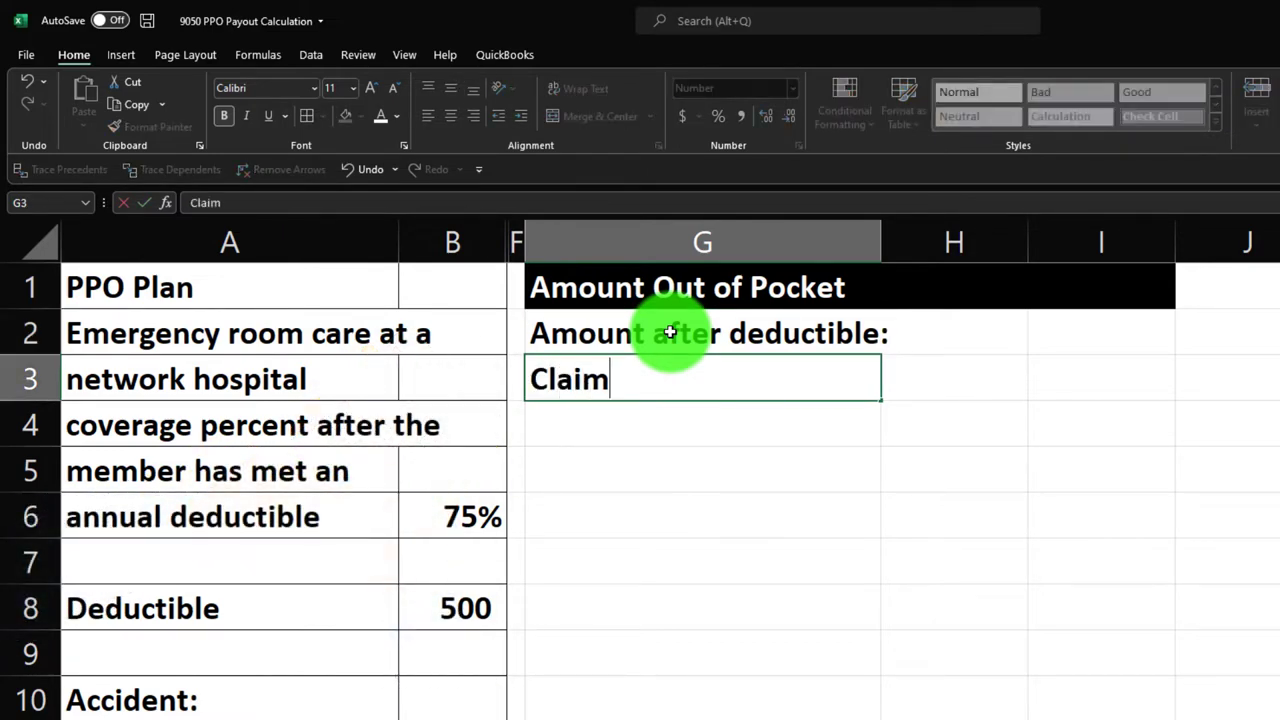
key("Tab")
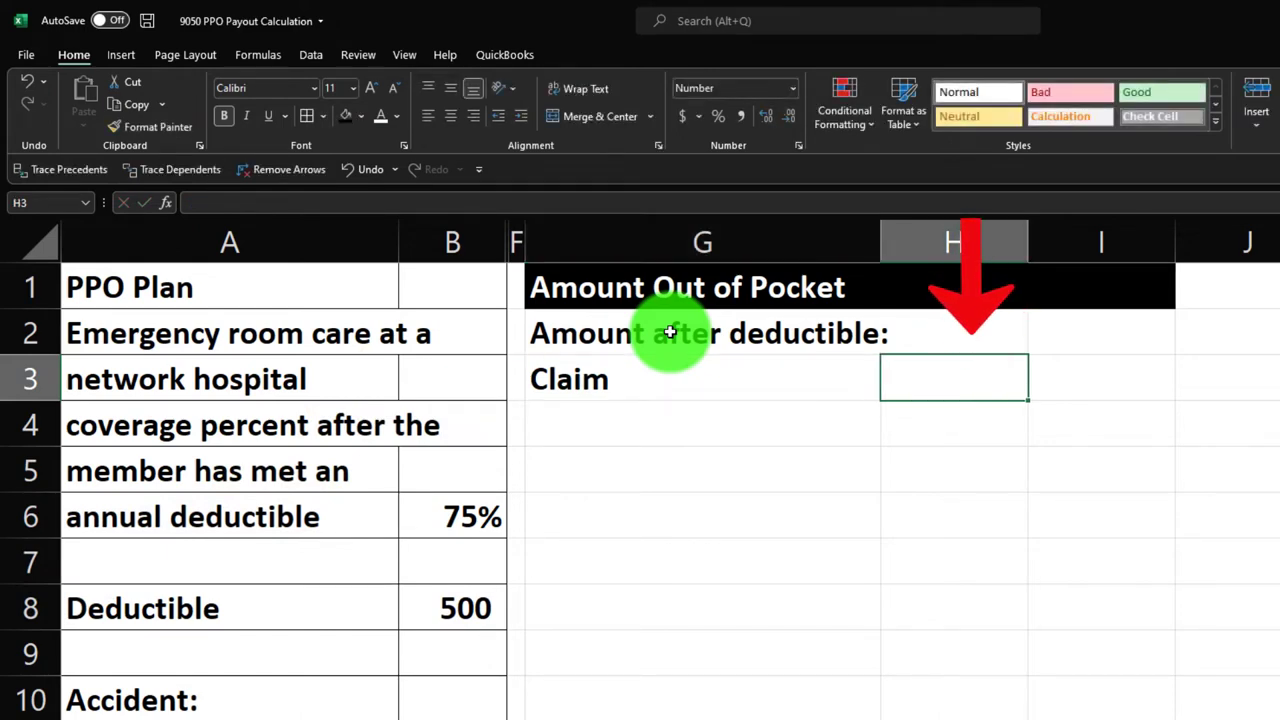
type("=")
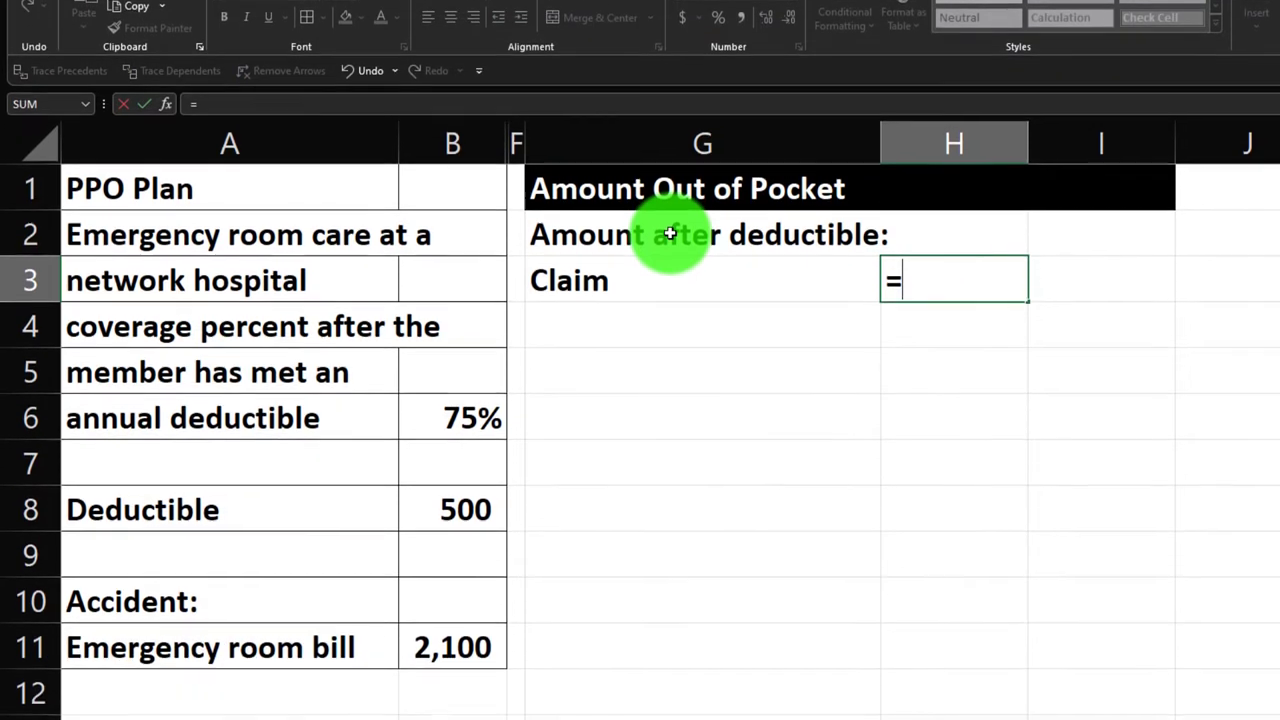
key("Down")
key("Down")
key("Down")
key("Down")
key("Down")
key("Down")
key("Left")
key("Left")
key("Left")
key("Down")
key("Down")
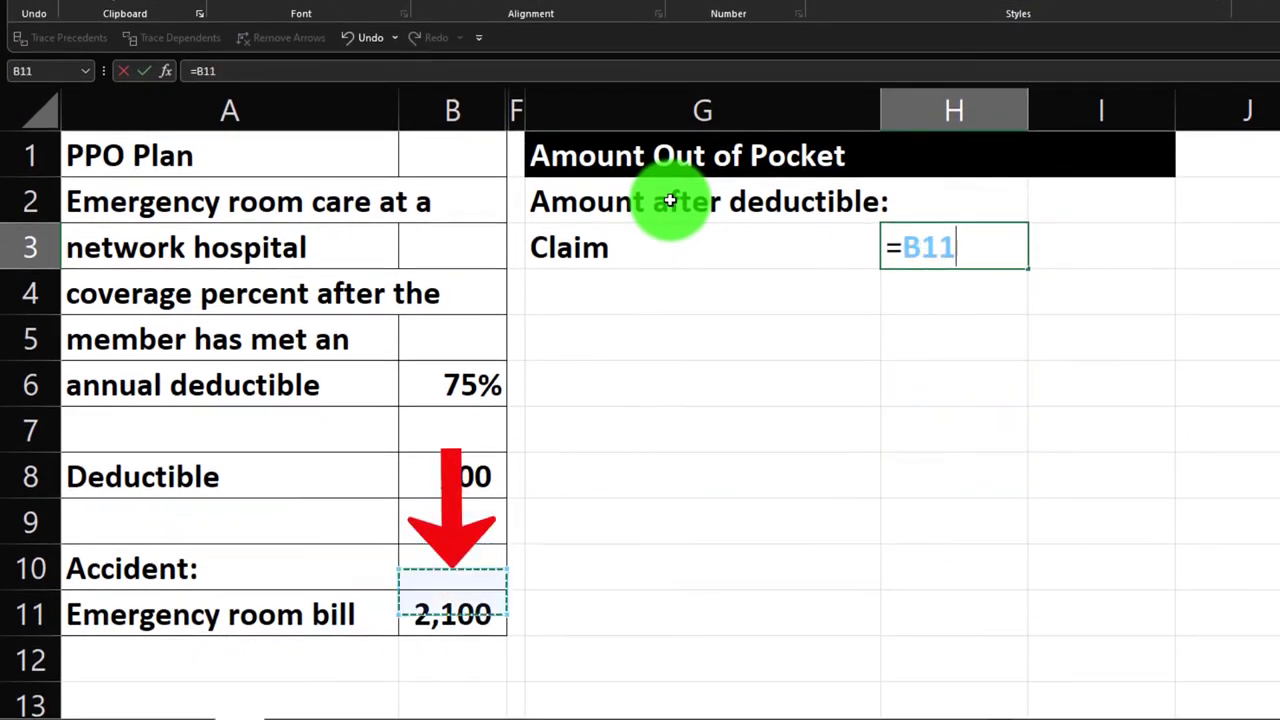
key("Down")
key("Up")
key("Return")
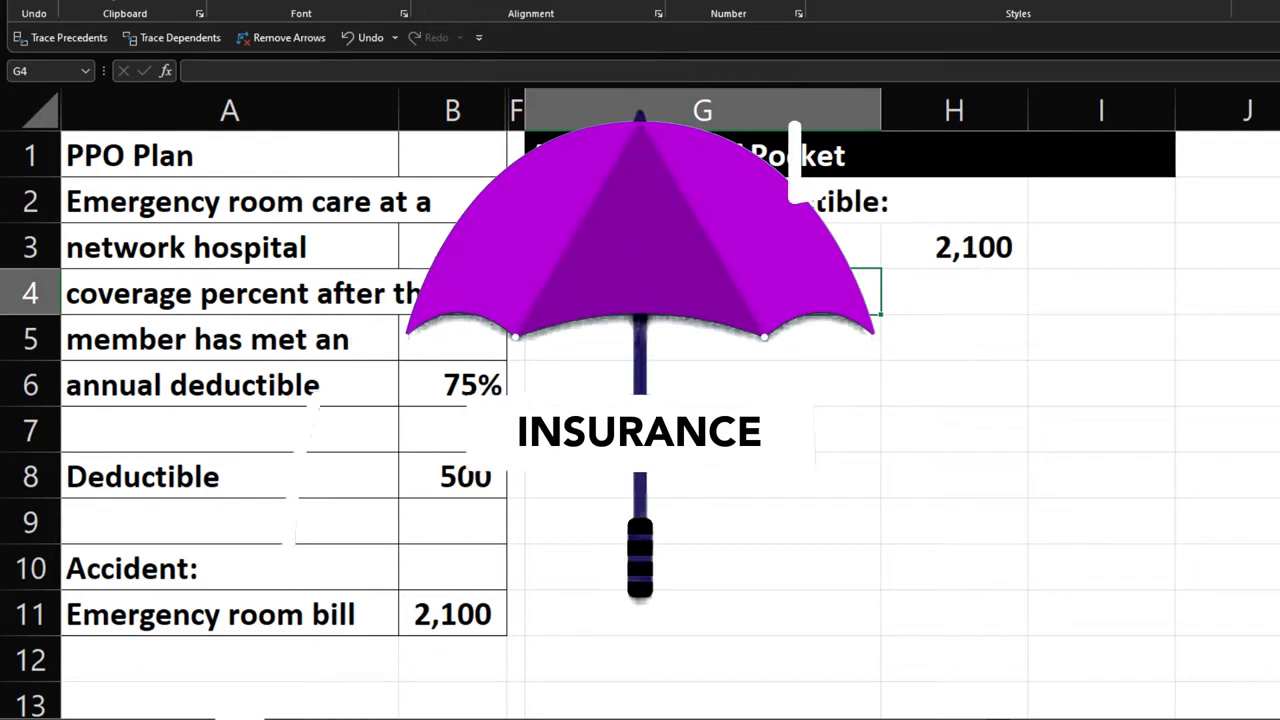
type("D")
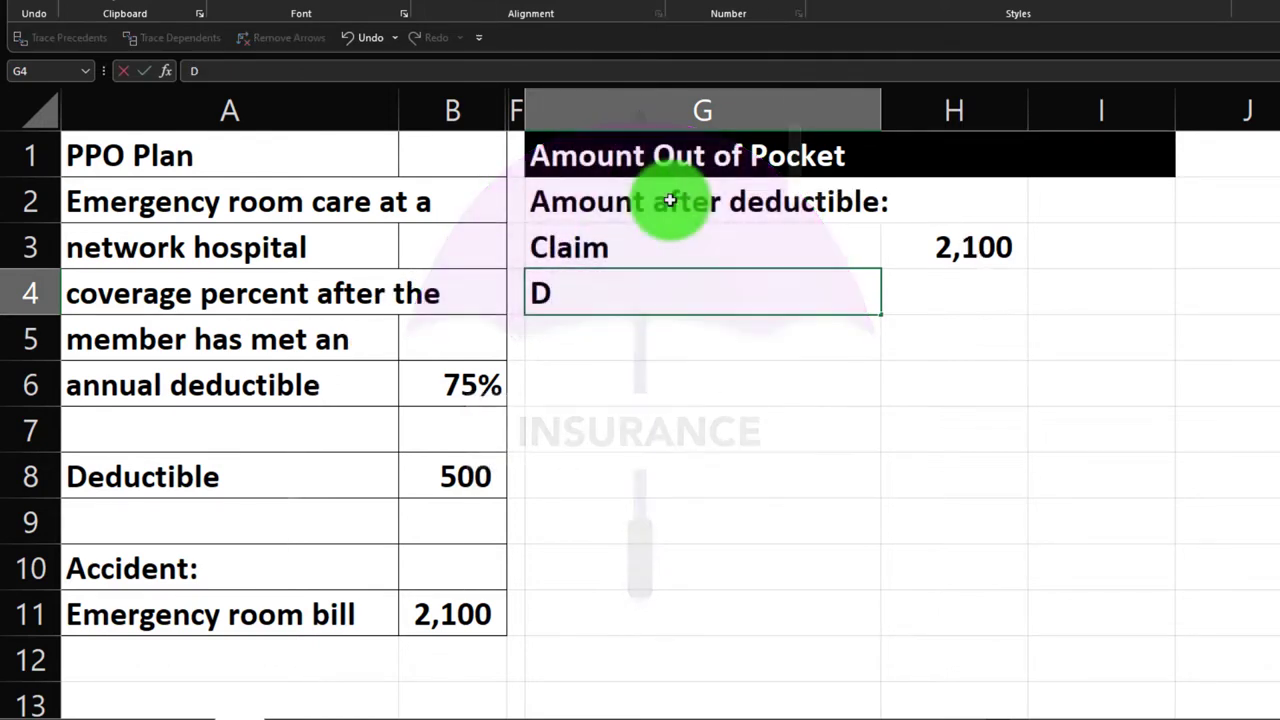
type("e")
key("BackSpace")
key("BackSpace")
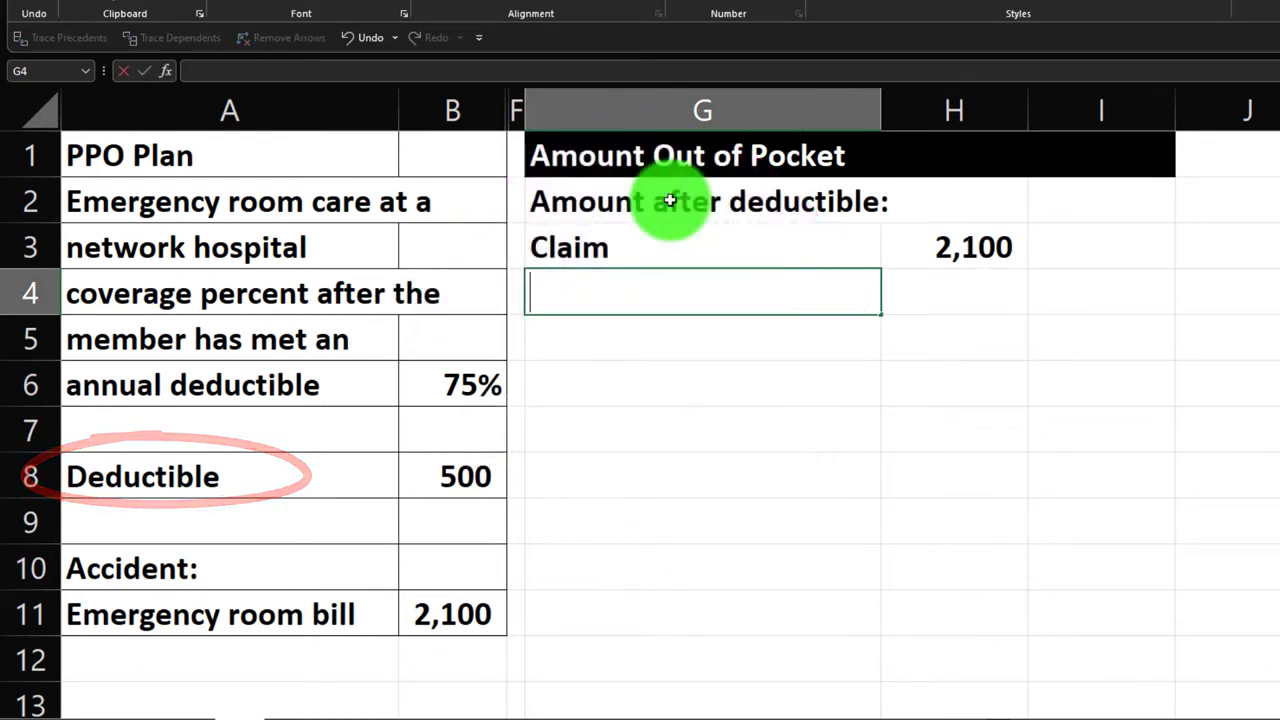
- Link G4 to the Deductible label with =A8
type("=")
key("Down")
key("Down")
key("Down")
key("Down")
key("Left")
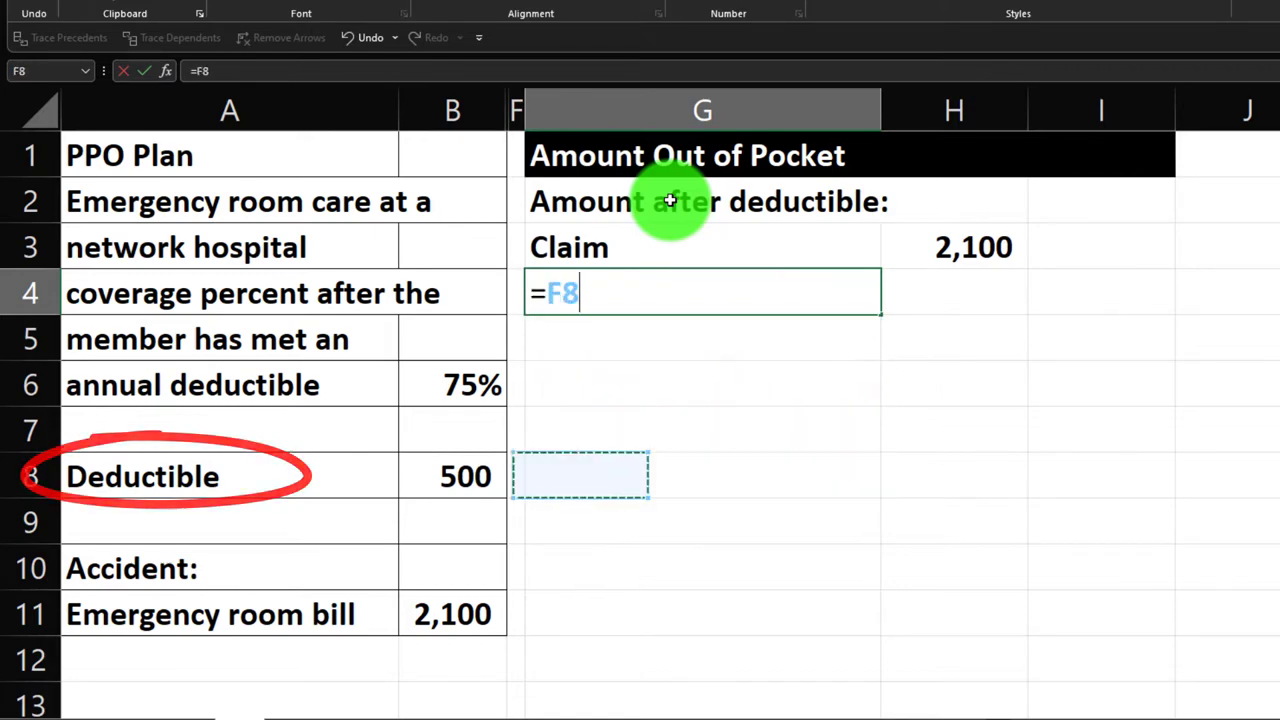
key("Left")
key("Left")
key("Tab")
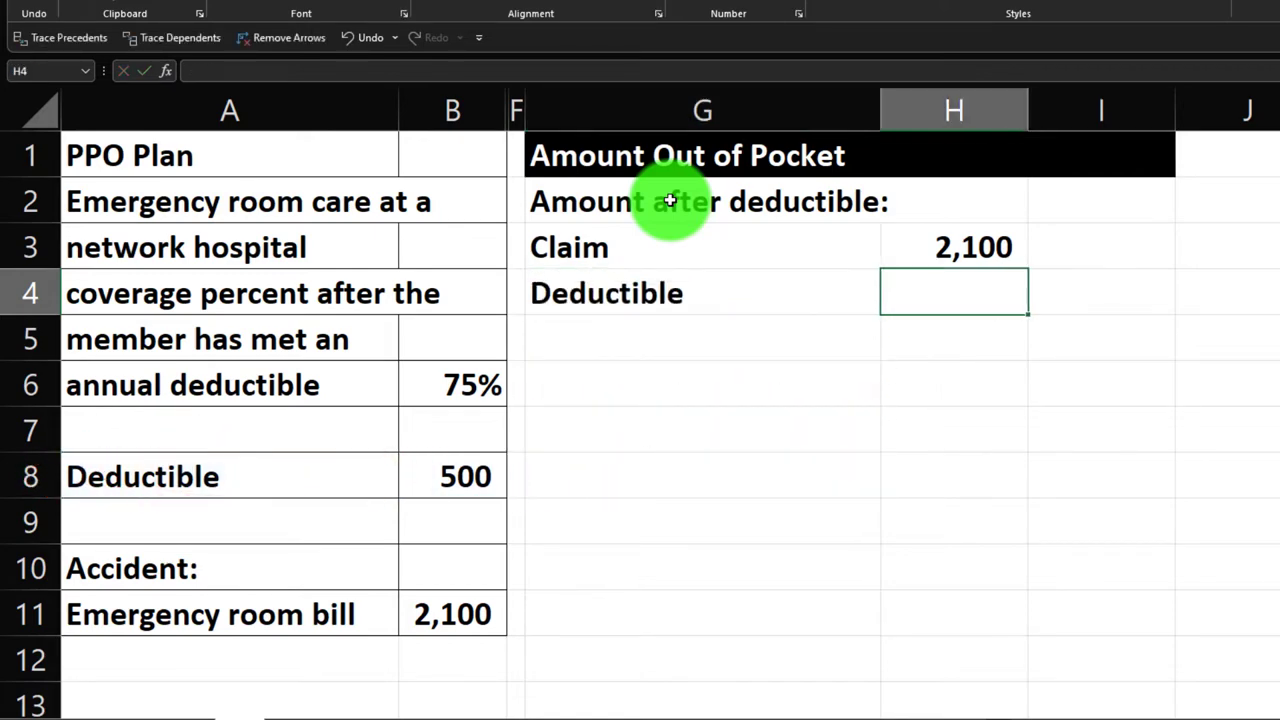
- Link H4 to the deductible amount with =B8 and reselect H4
key("Down")
key("Down")
key("Down")
key("Left")
key("Left")
key("Down")
key("Left")
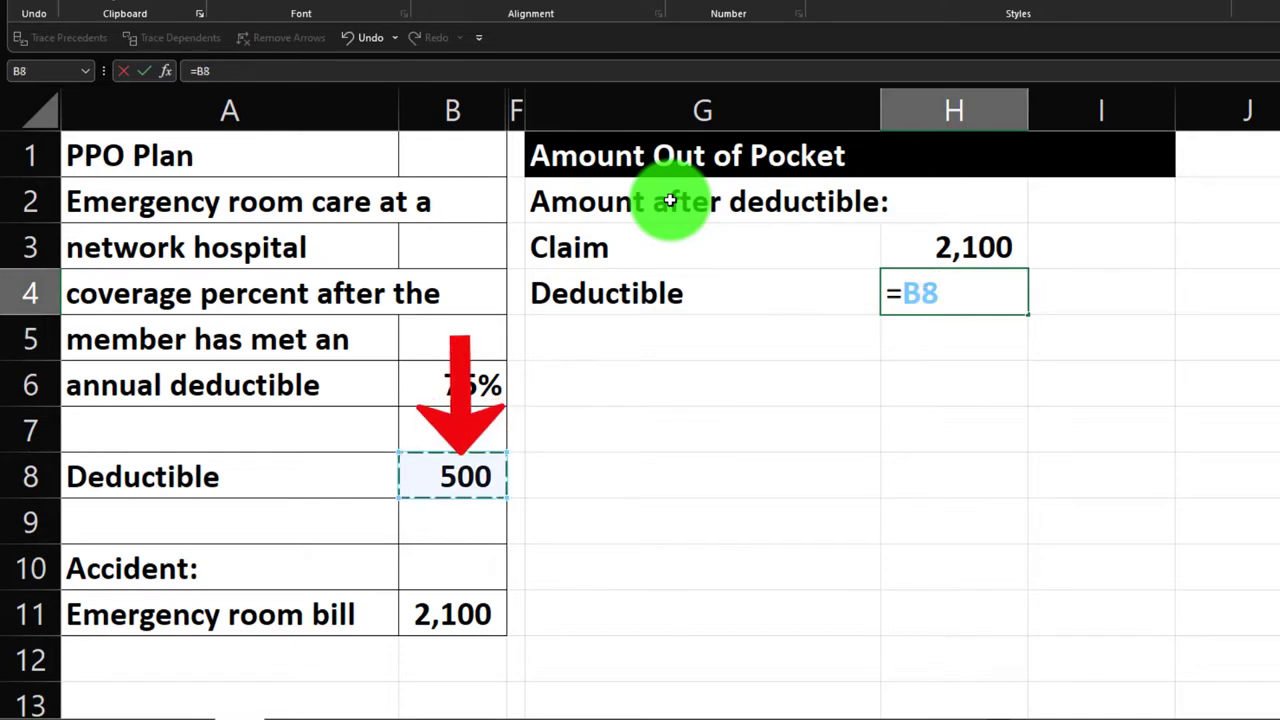
key("Return")
key("Up")
key("Right")
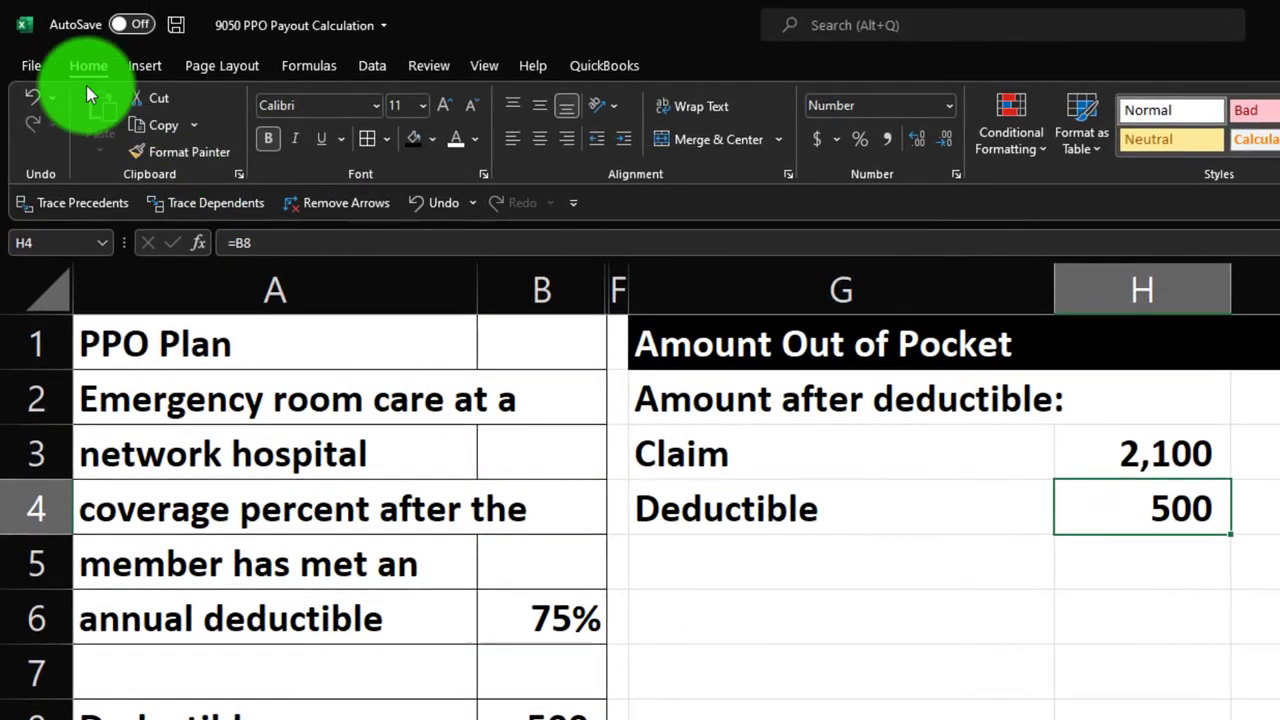
- Underline the deductible amount in H4 and copy the G2 subheading into G5, removing its trailing colon
left_click(325, 148)
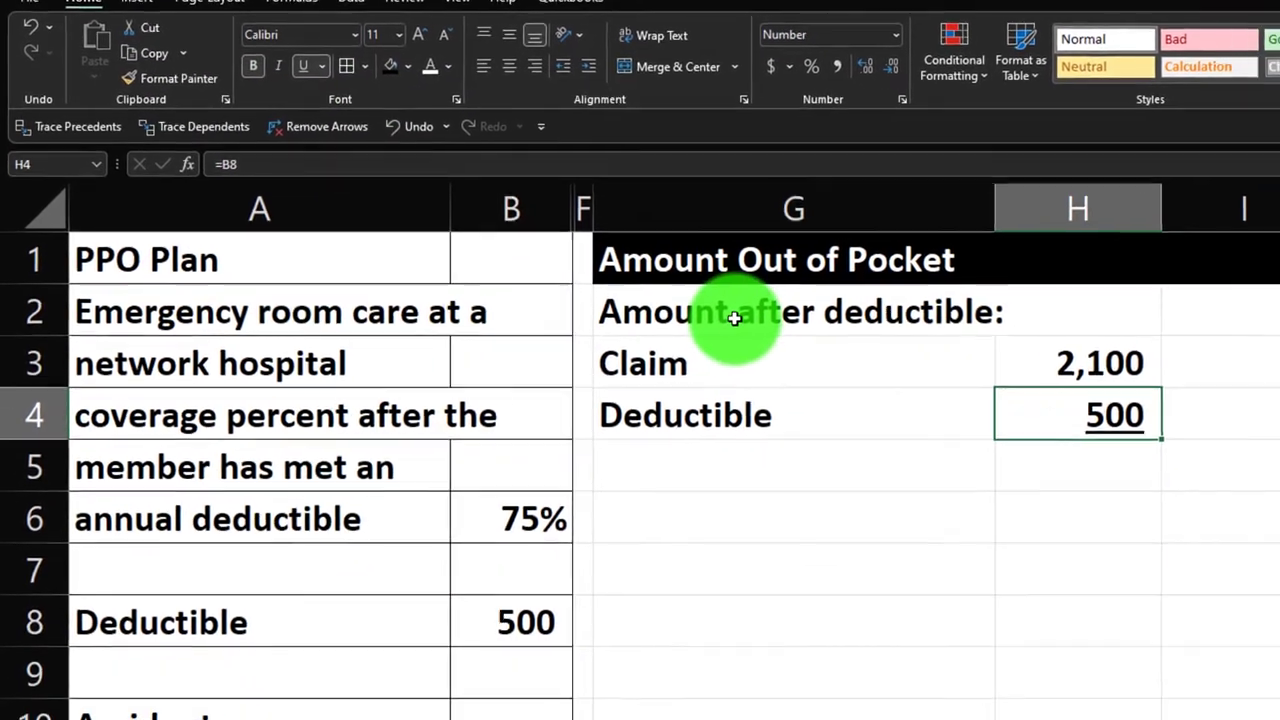
left_click(735, 318)
key("ctrl+c")
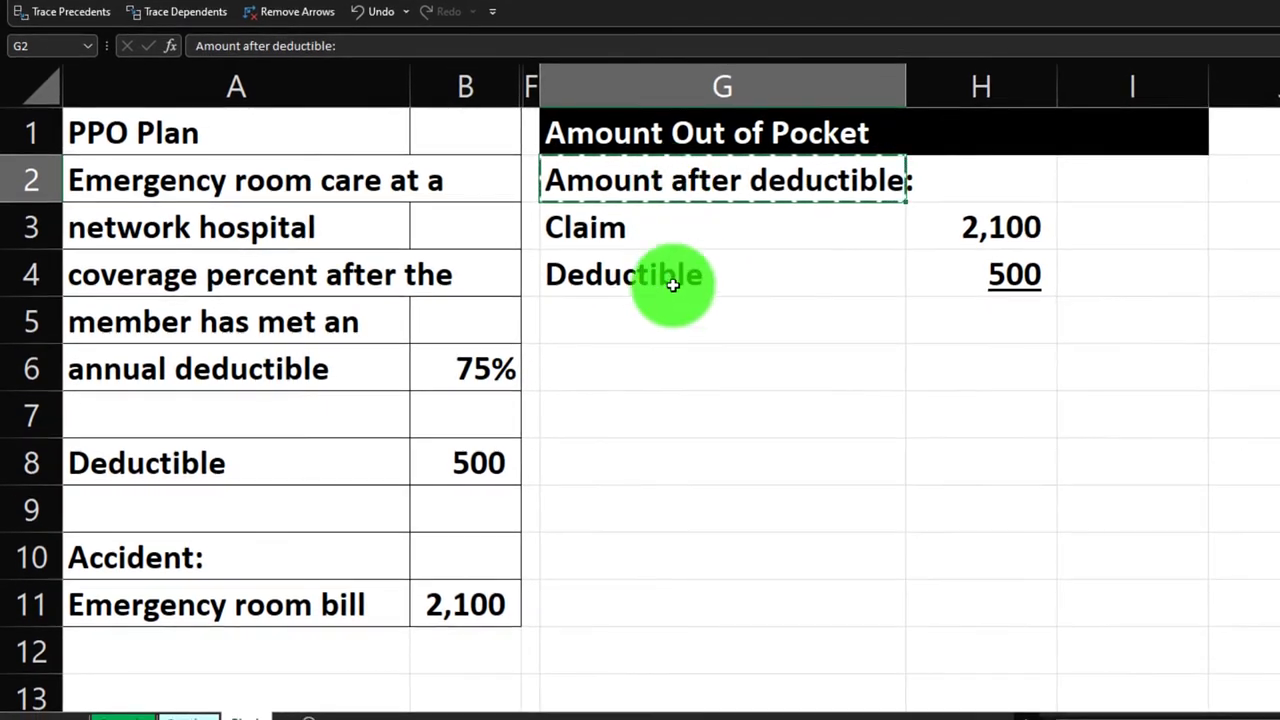
left_click(666, 314)
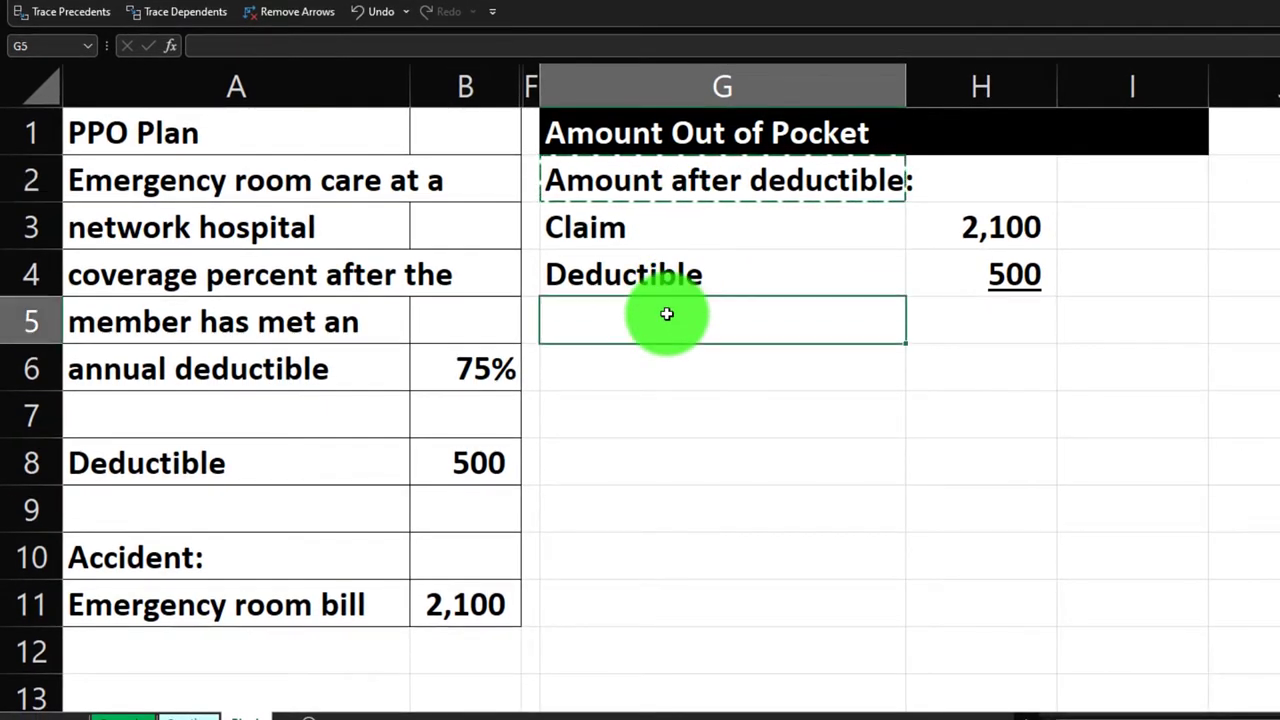
key("ctrl+v")
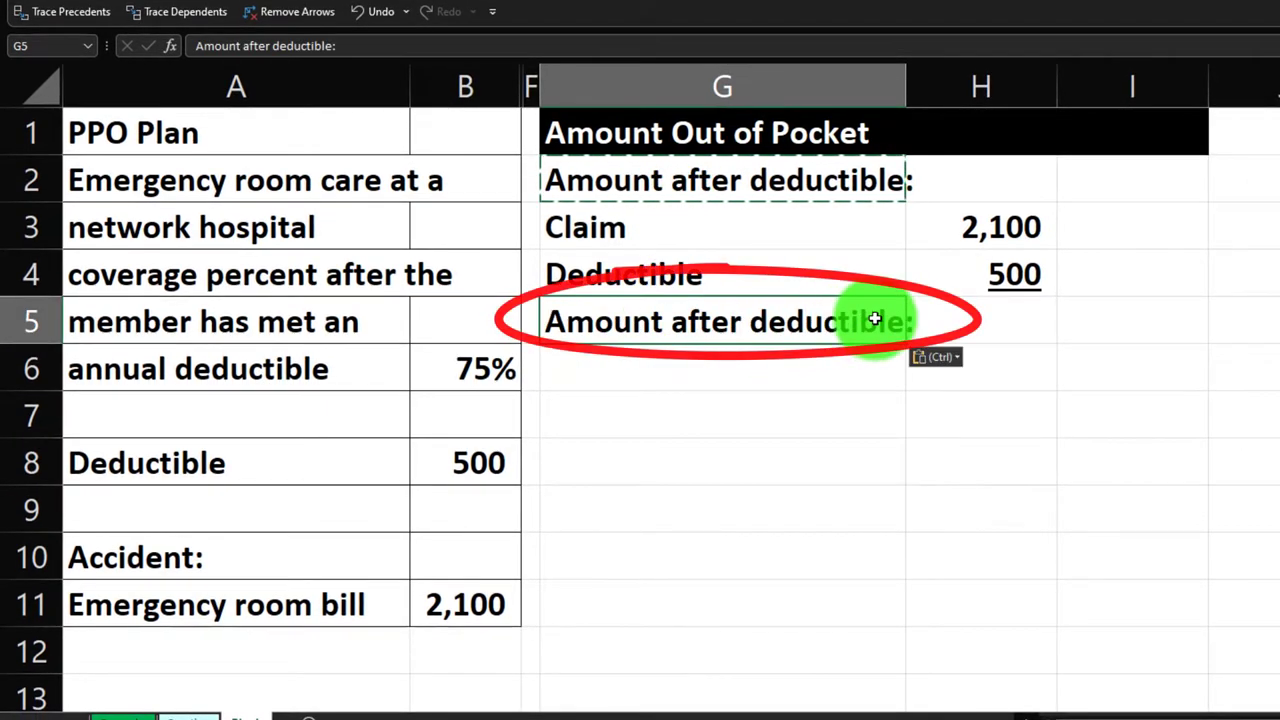
key("F2")
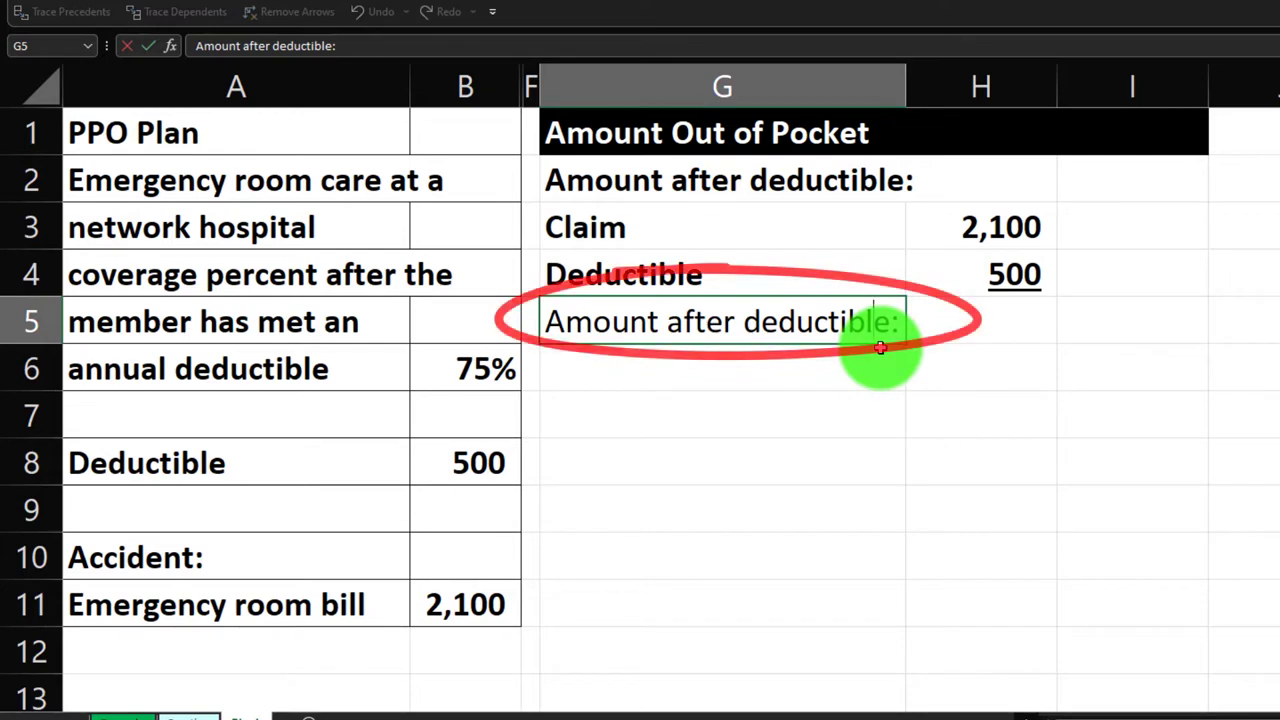
key("BackSpace")
key("Tab")
- Calculate the amount after deductible in I5 with the formula =H3-H4
key("Tab")
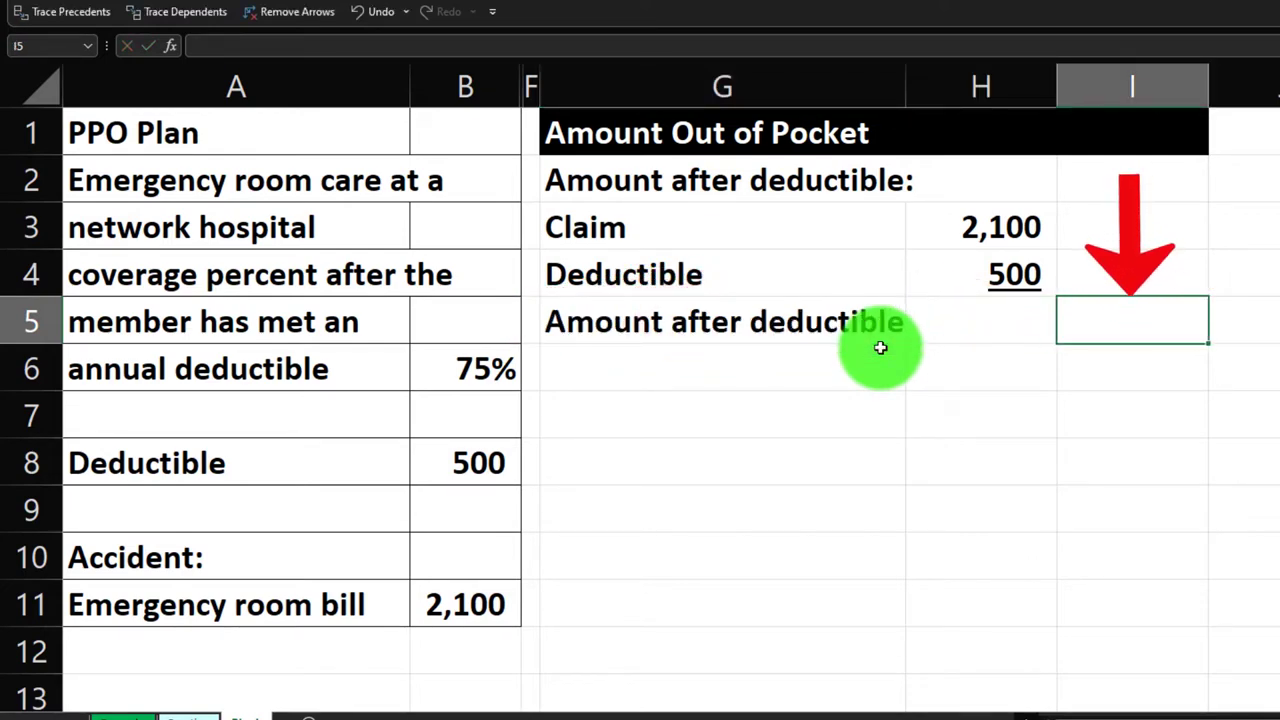
type("=")
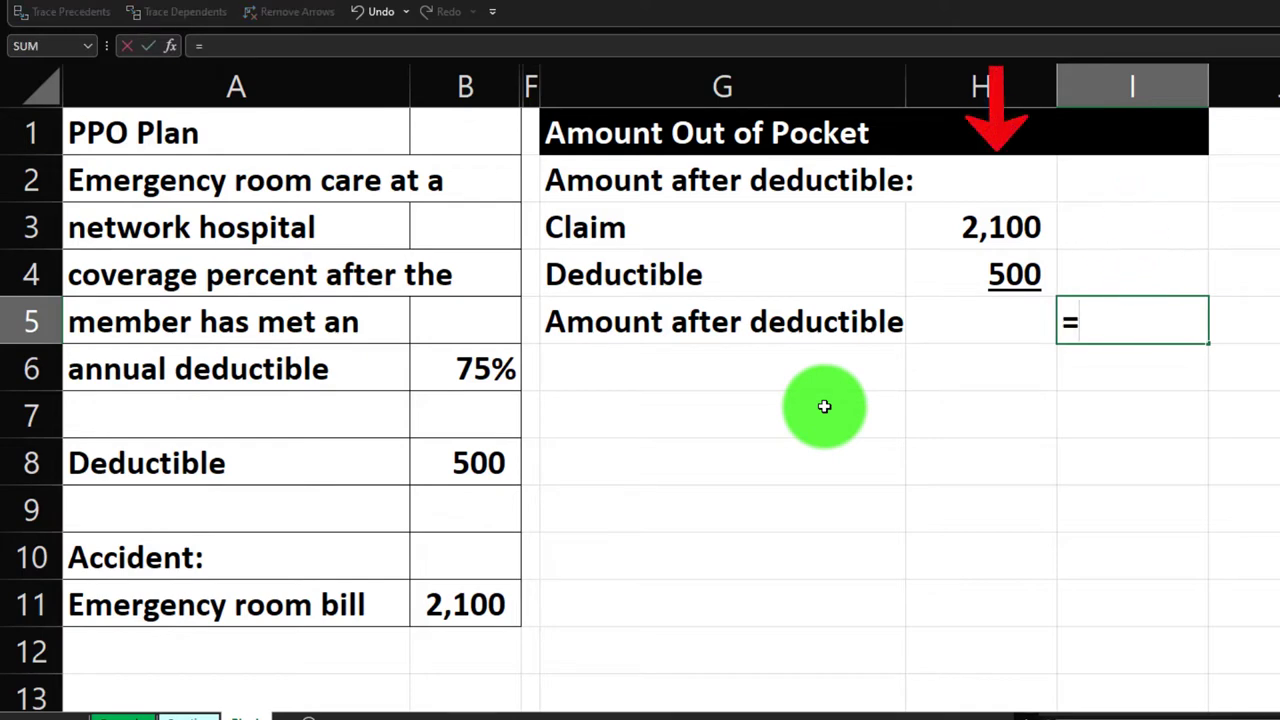
key("Up")
key("Up")
key("Left")
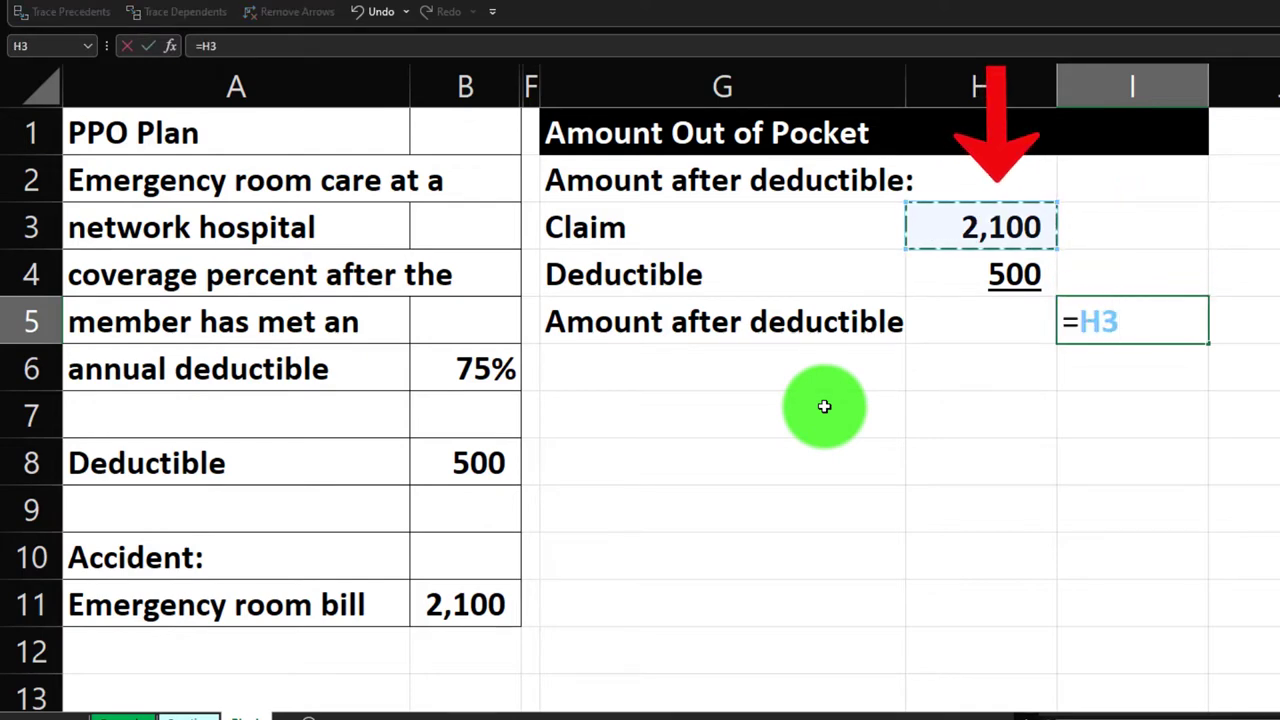
type("-")
key("Up")
key("Left")
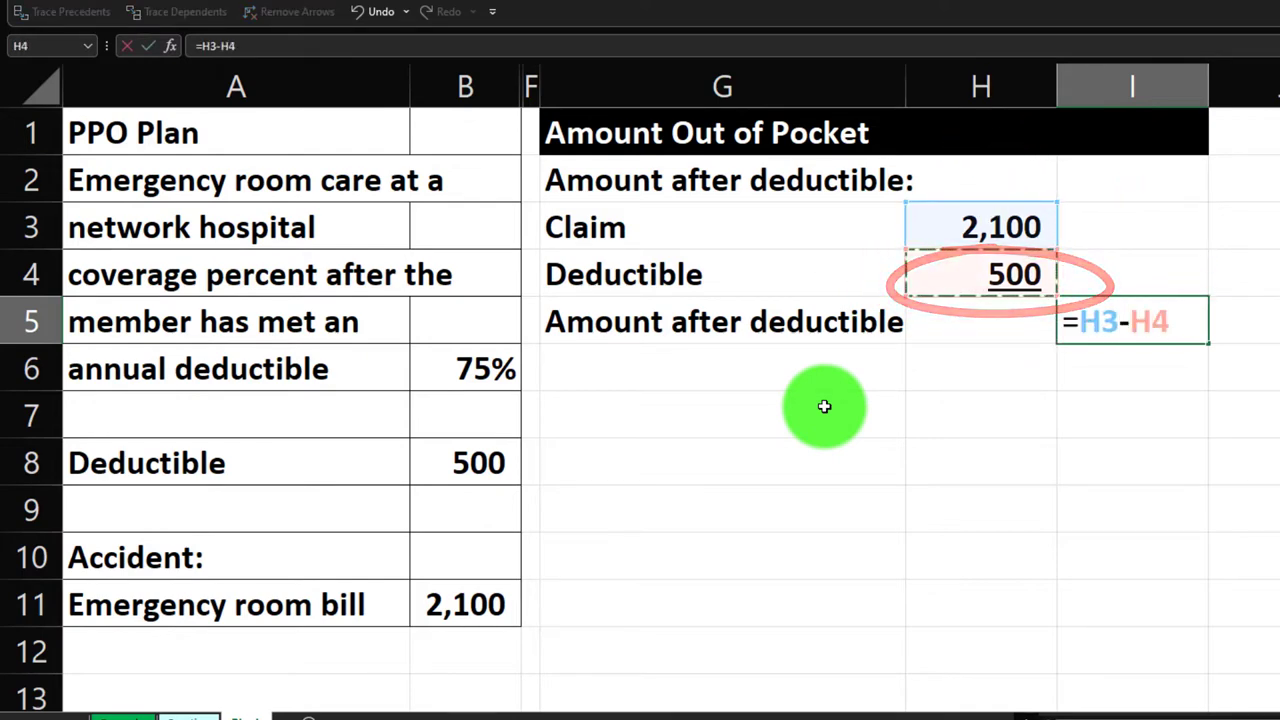
key("Return")
key("Left")
key("Left")
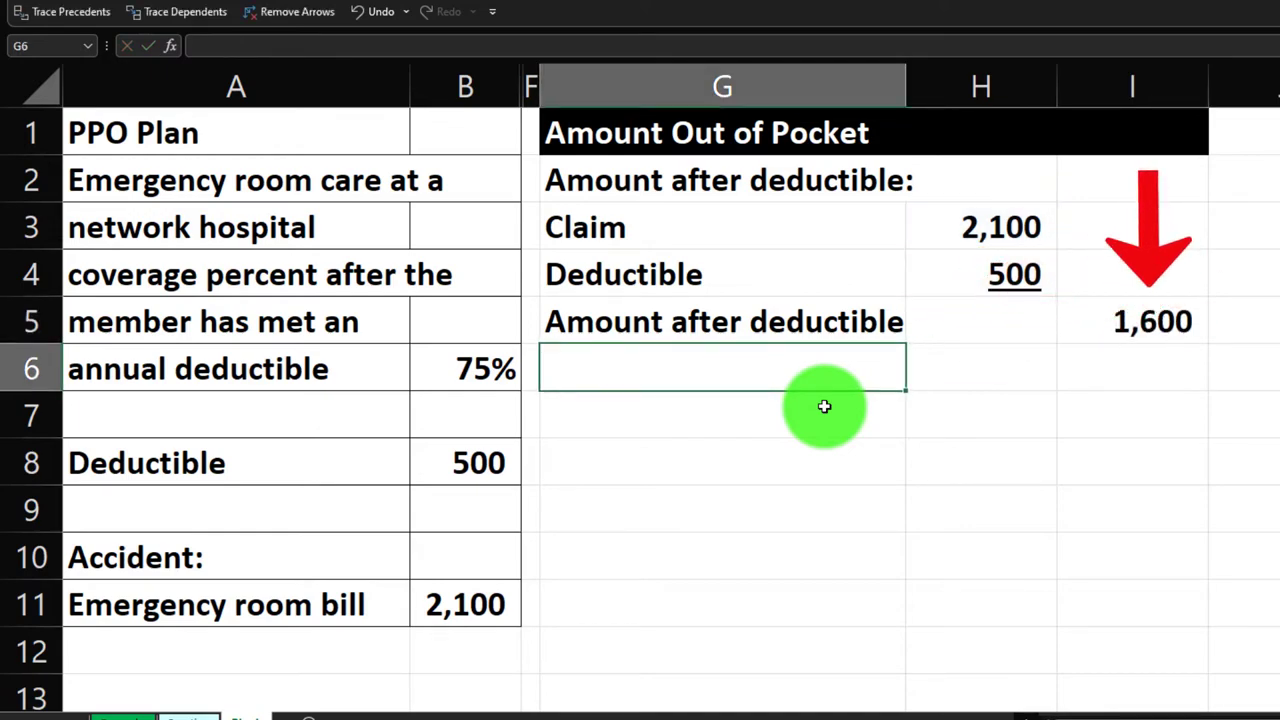
- Indent the labels in G3:G5 one level and G5 one level further
left_click_drag(731, 240, 724, 294)
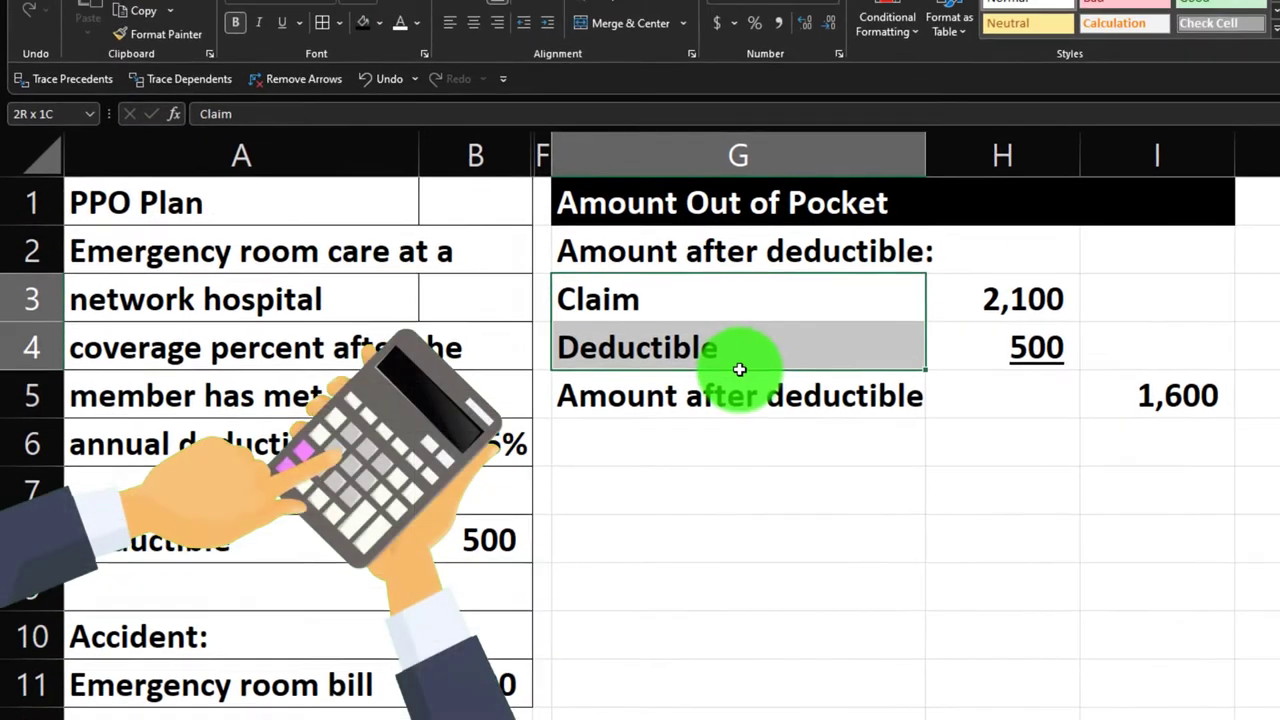
left_click_drag(739, 369, 741, 387)
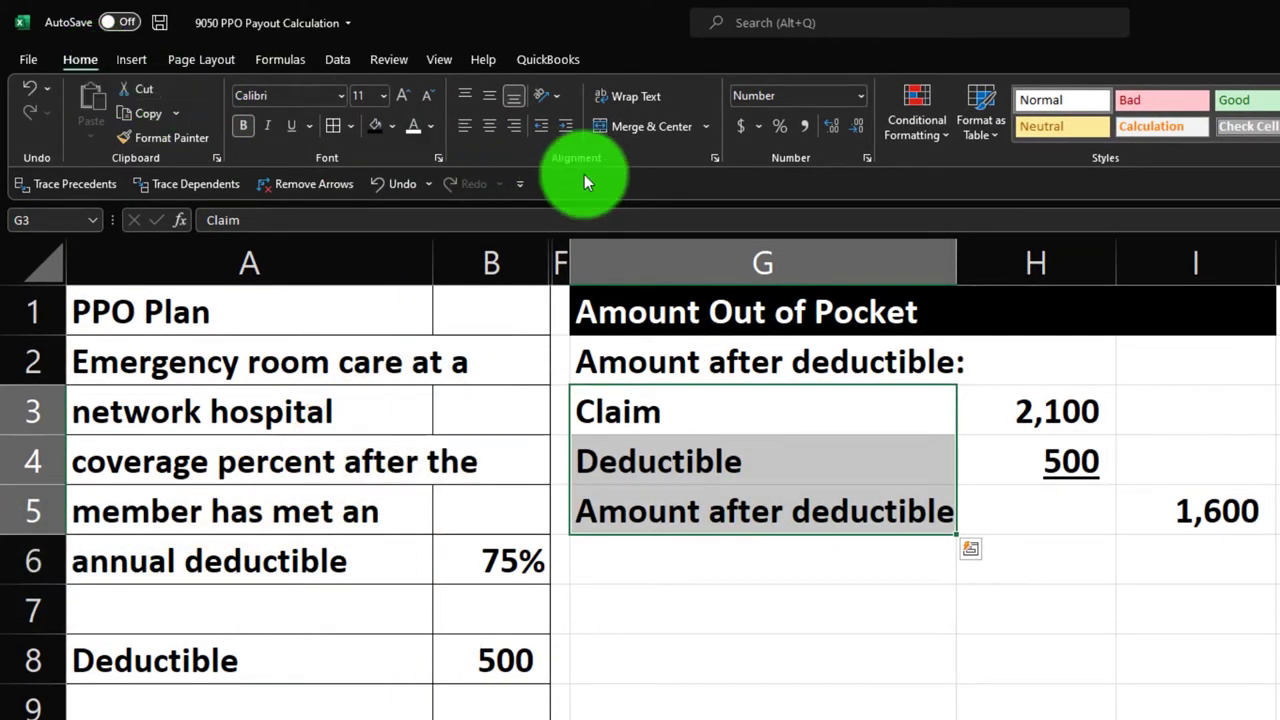
left_click(565, 138)
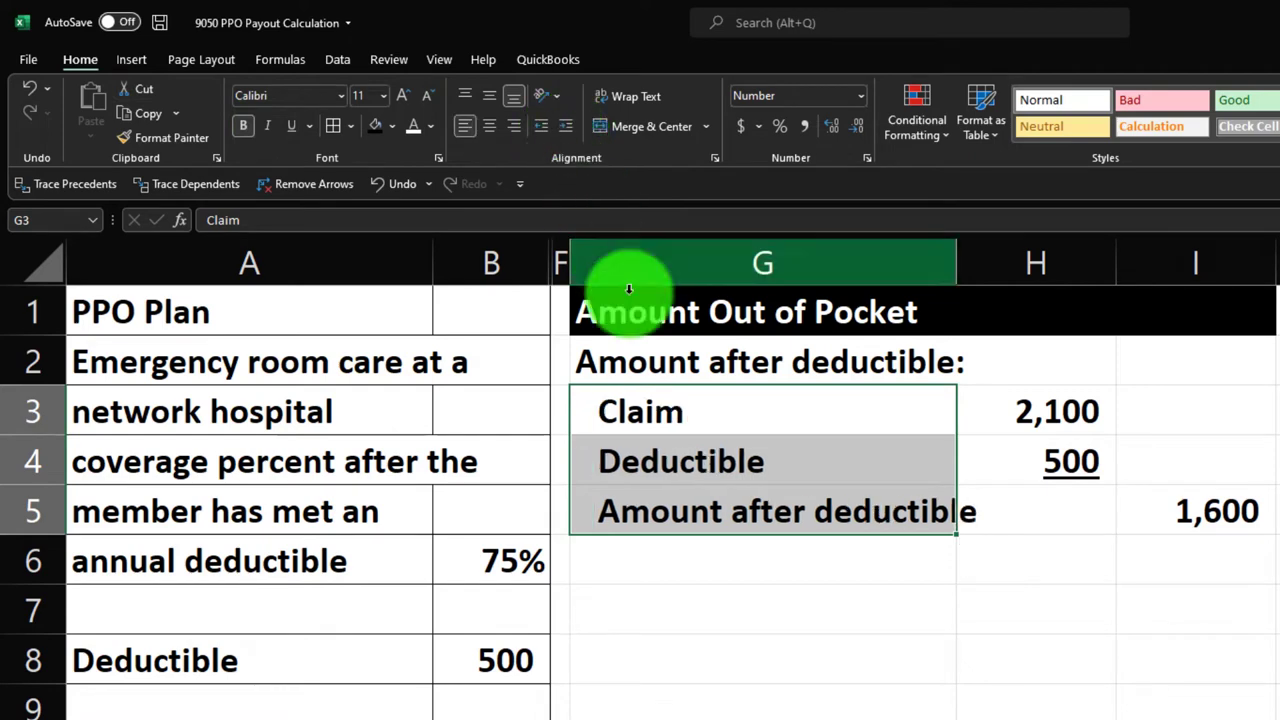
left_click(698, 506)
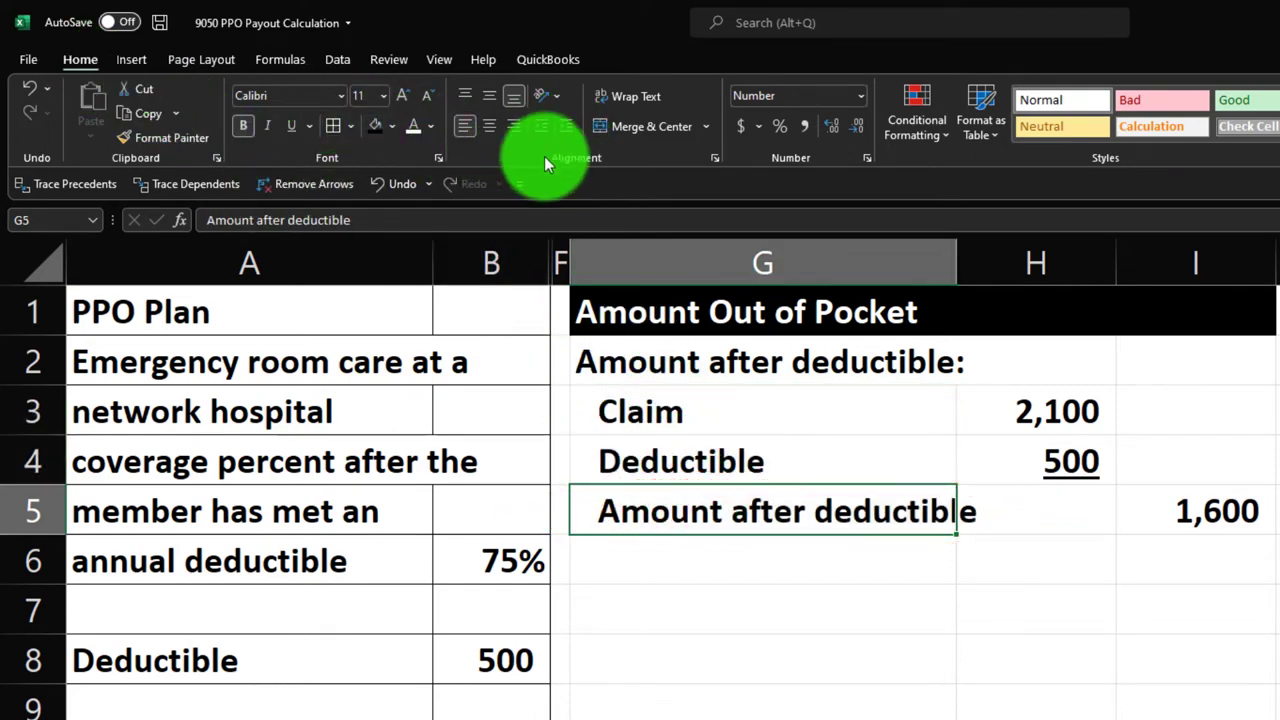
left_click(570, 132)
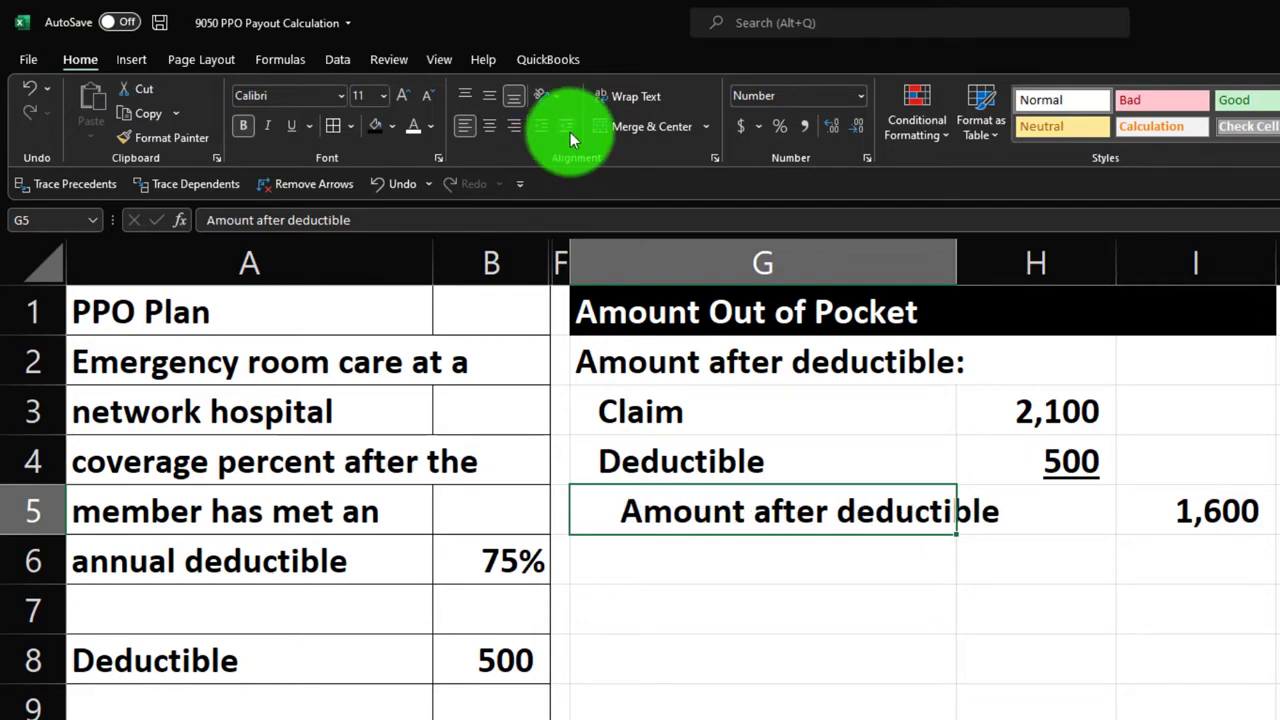
- Enter the subheading "% paid out of pocket after deductible:" in G6 and a "One or 100%" row with the value 1 in G7:H7
key("Return")
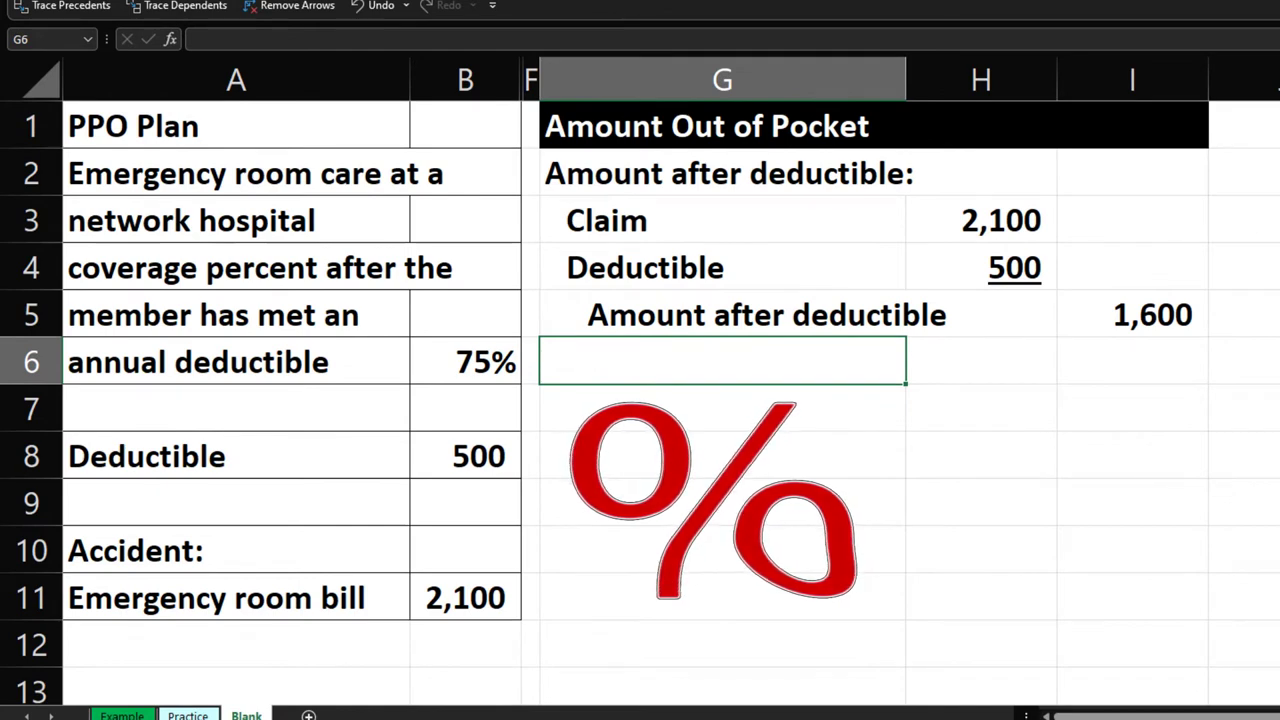
type("%")
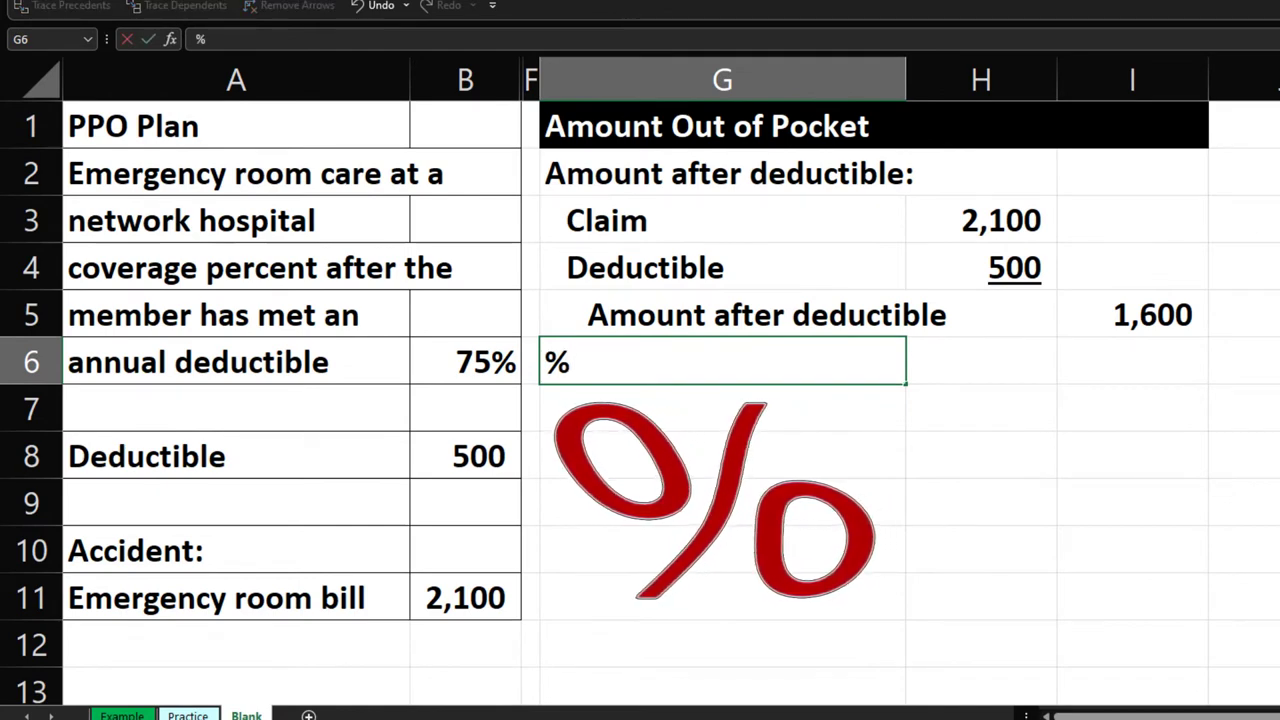
type(" paid out of pocket after deducti")
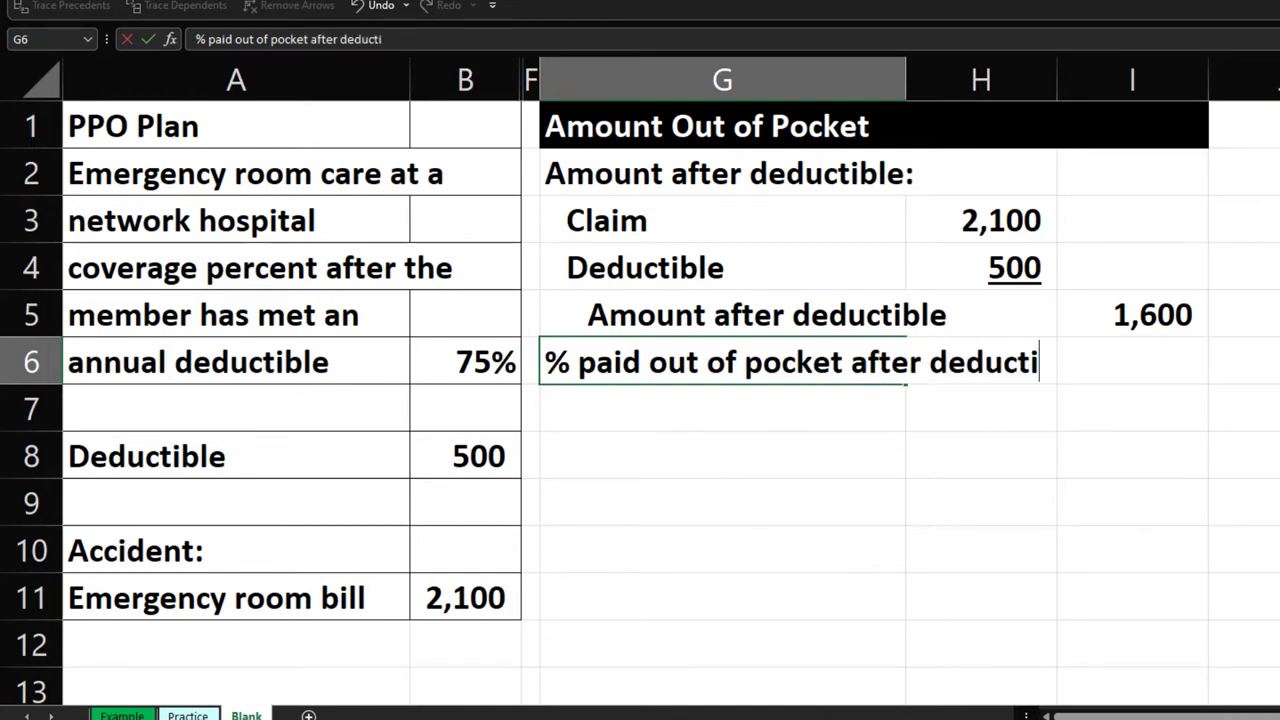
key("Return")
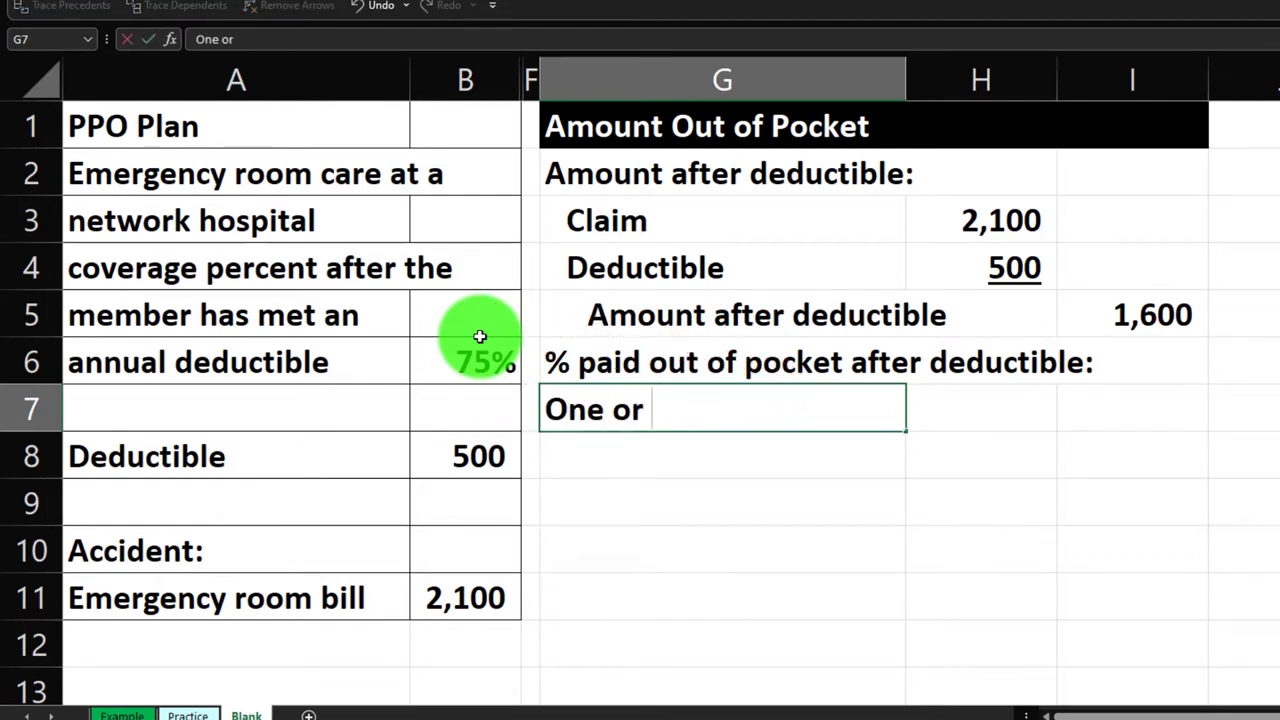
key("Tab")
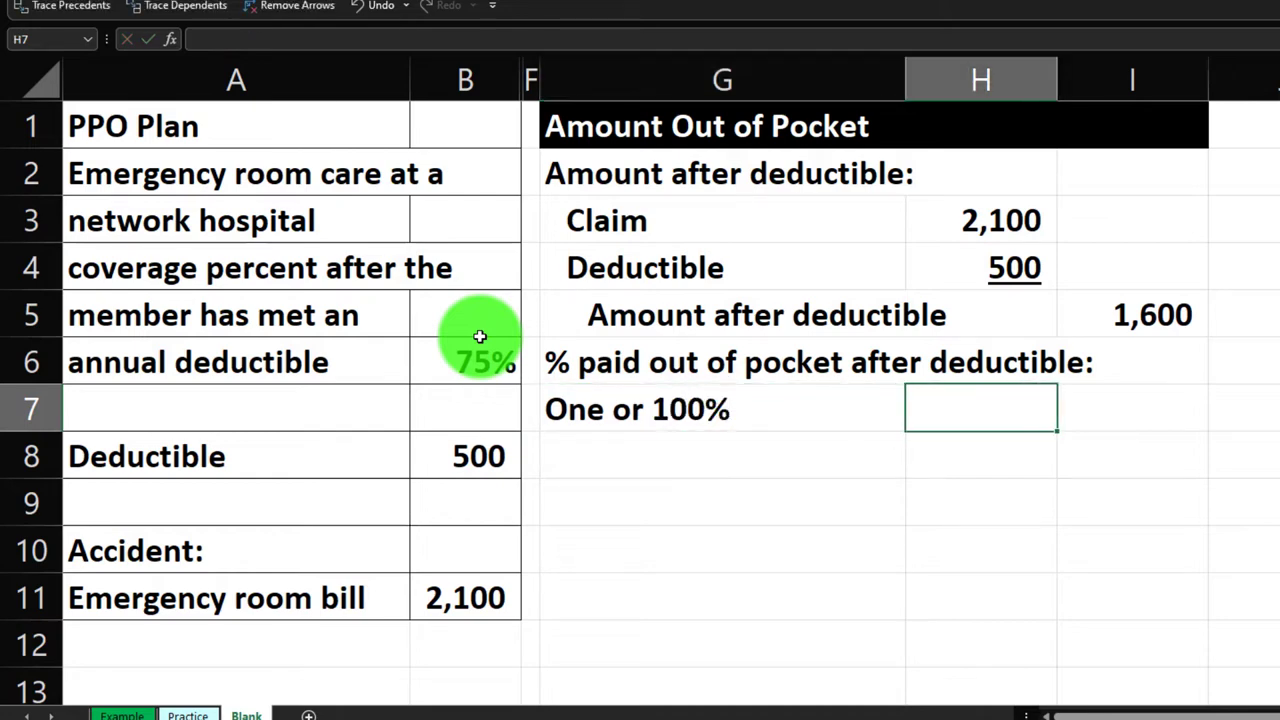
key("Return")
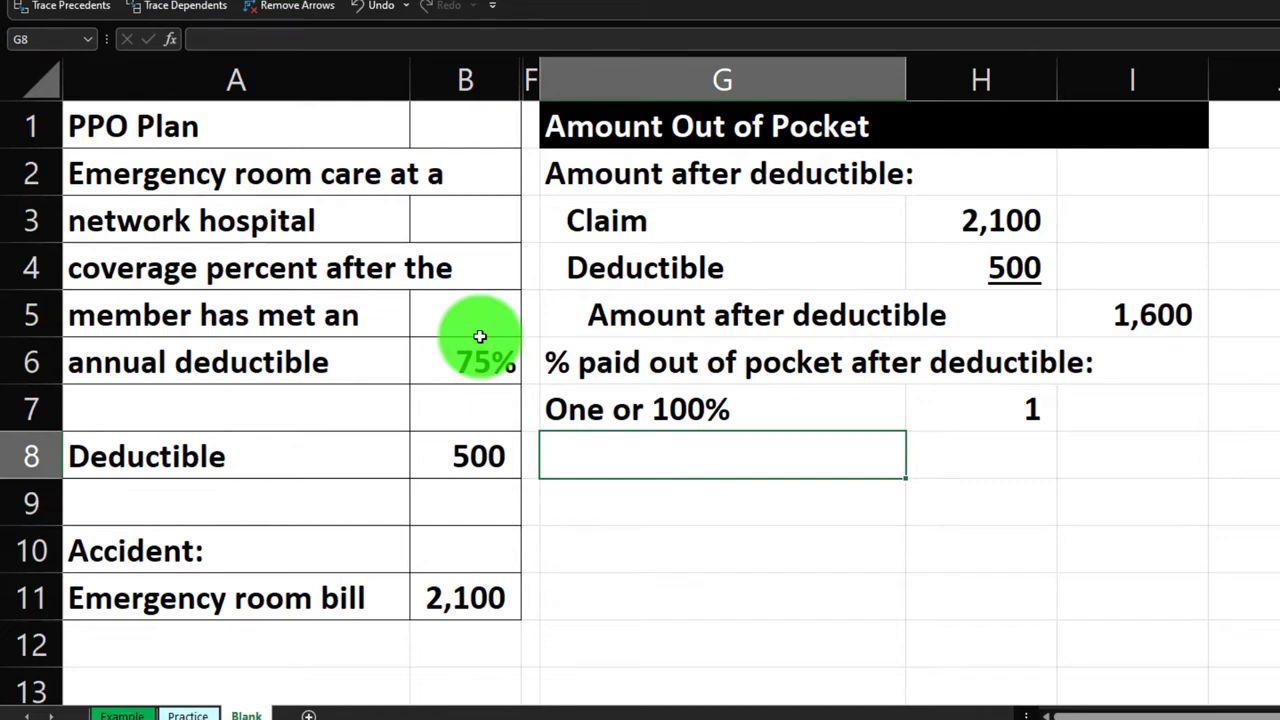
- Label G8 "Covereage % after deductible" and widen column G to fit the label
type("Covereage % after d")
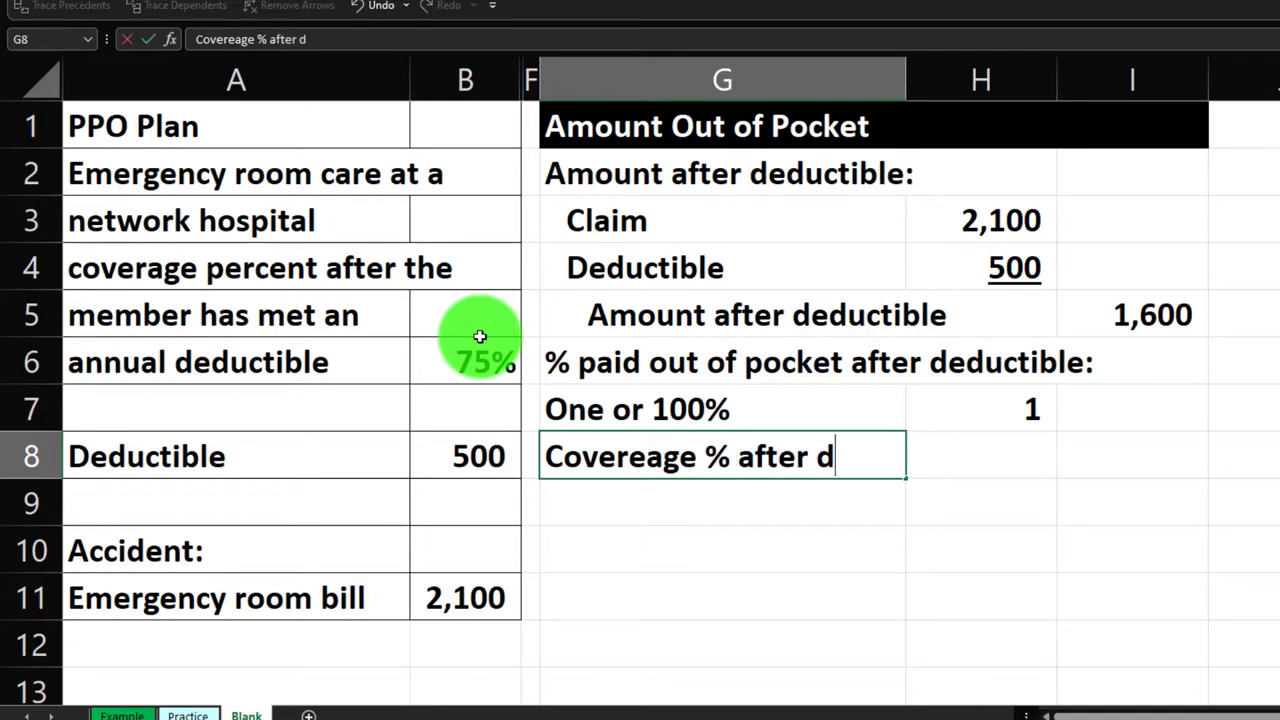
type("eductible")
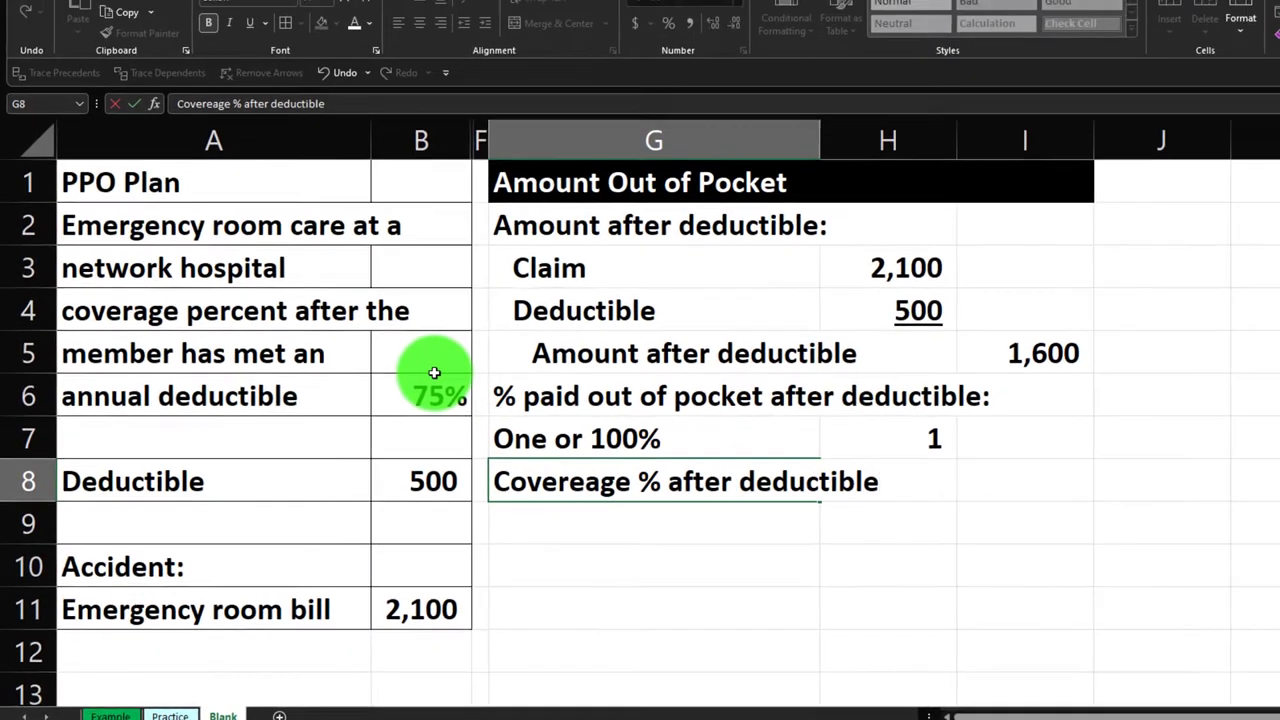
key("Return")
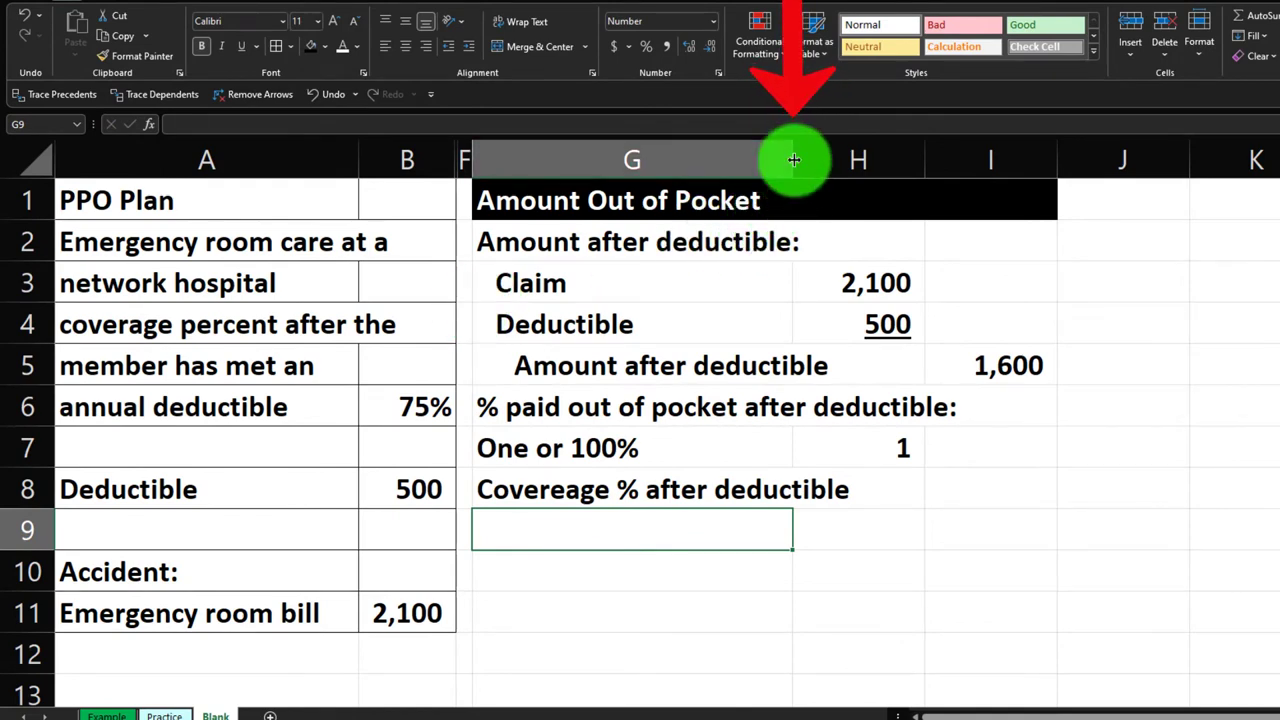
left_click_drag(793, 160, 857, 163)
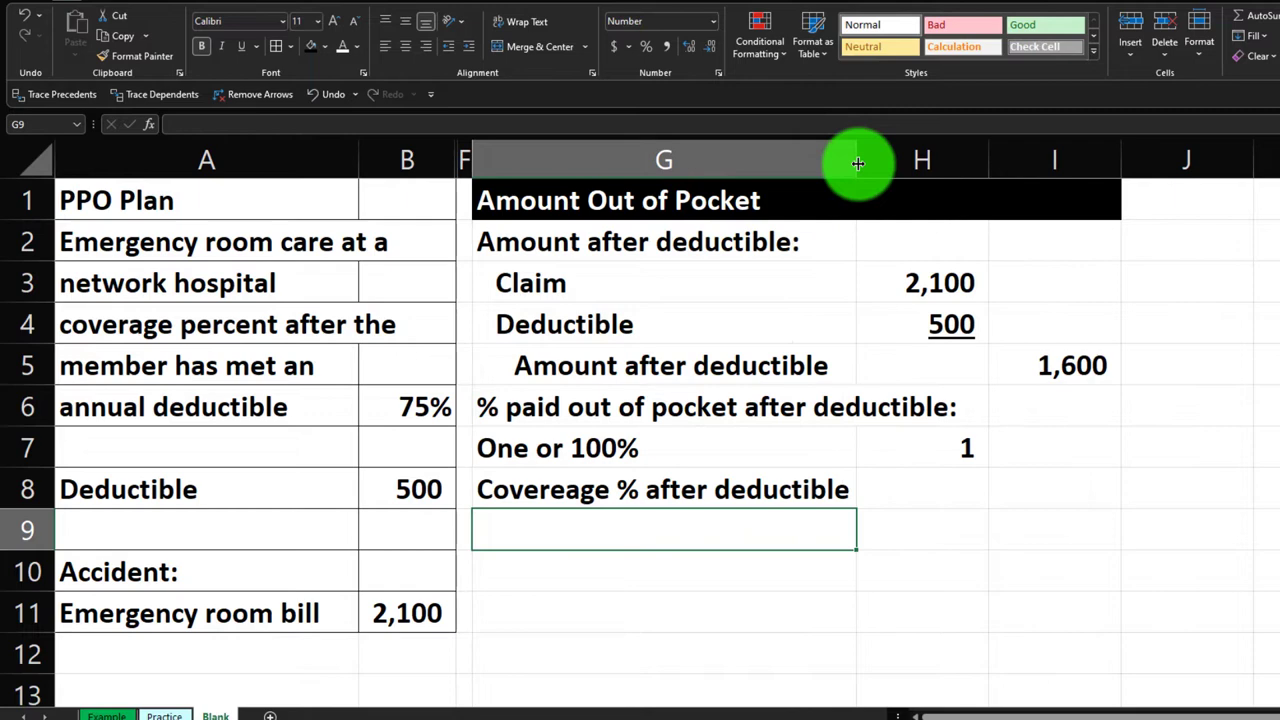
- Link H8 to the plan's coverage percentage with =B6
left_click(910, 492)
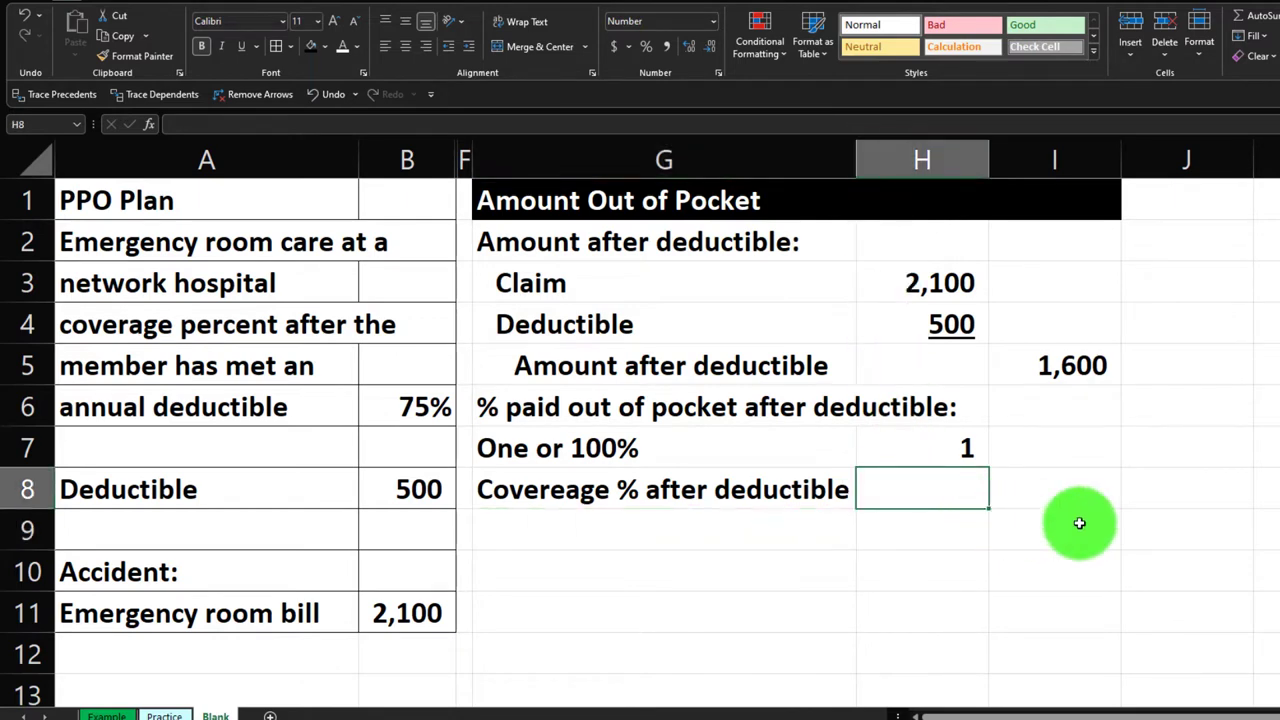
type("=")
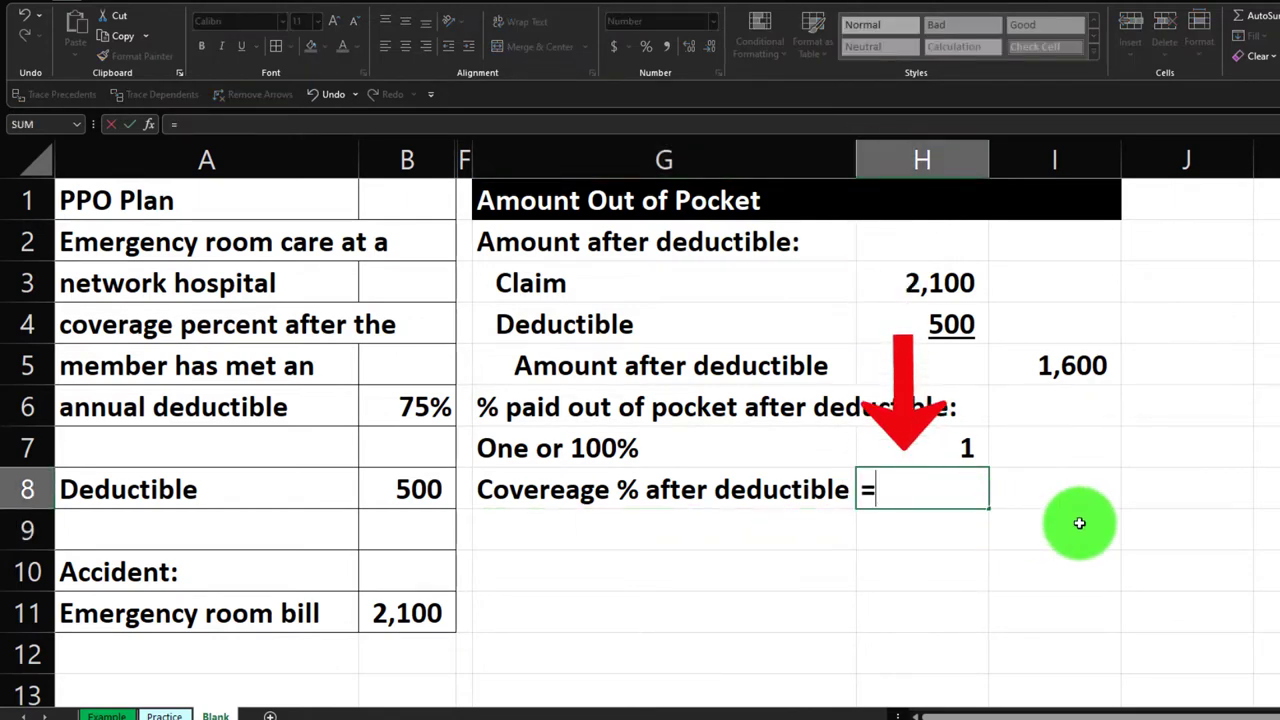
key("Left")
key("Left")
key("Left")
key("Up")
key("Up")
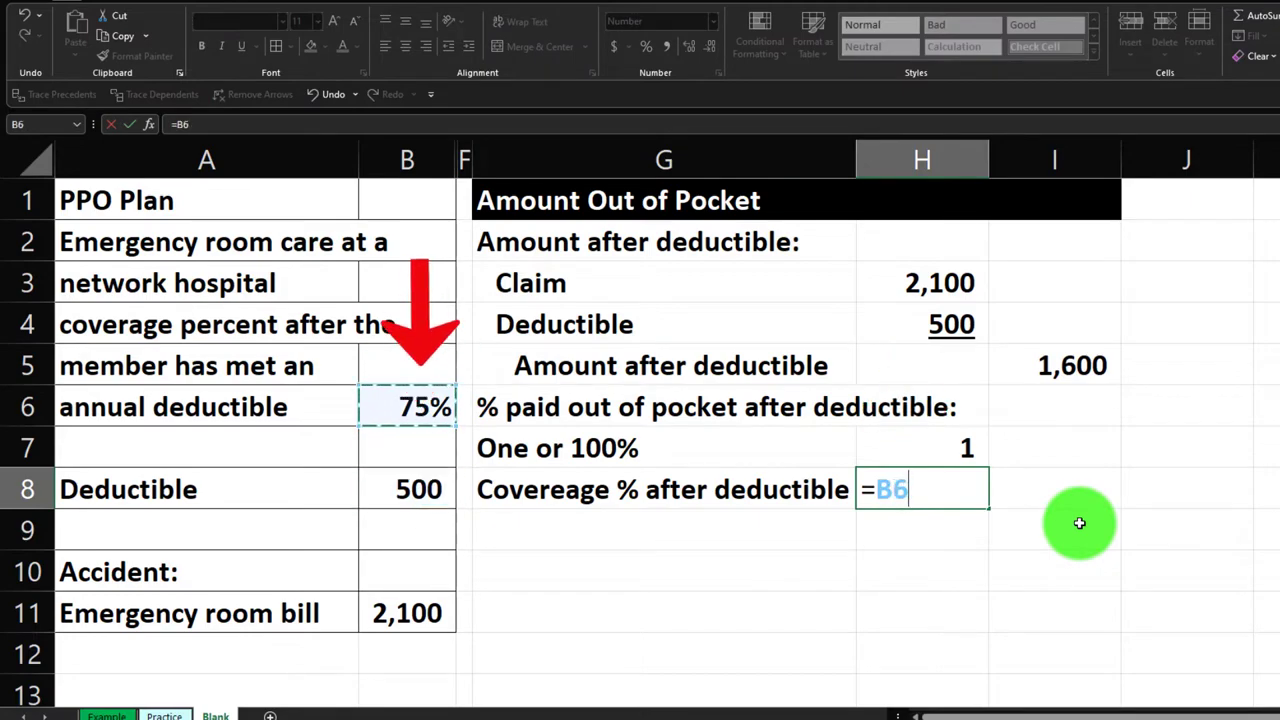
key("Return")
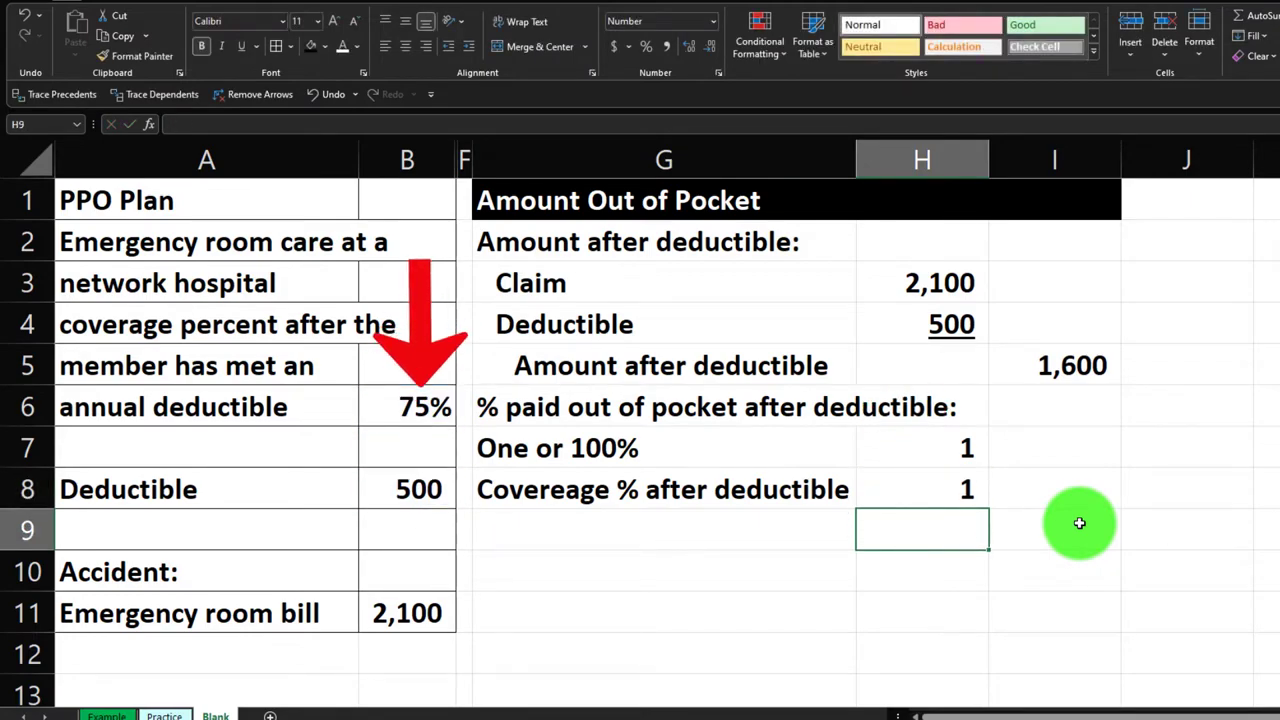
- Format H7 and H8 as percentages and underline the coverage percentage in H8
key("Up")
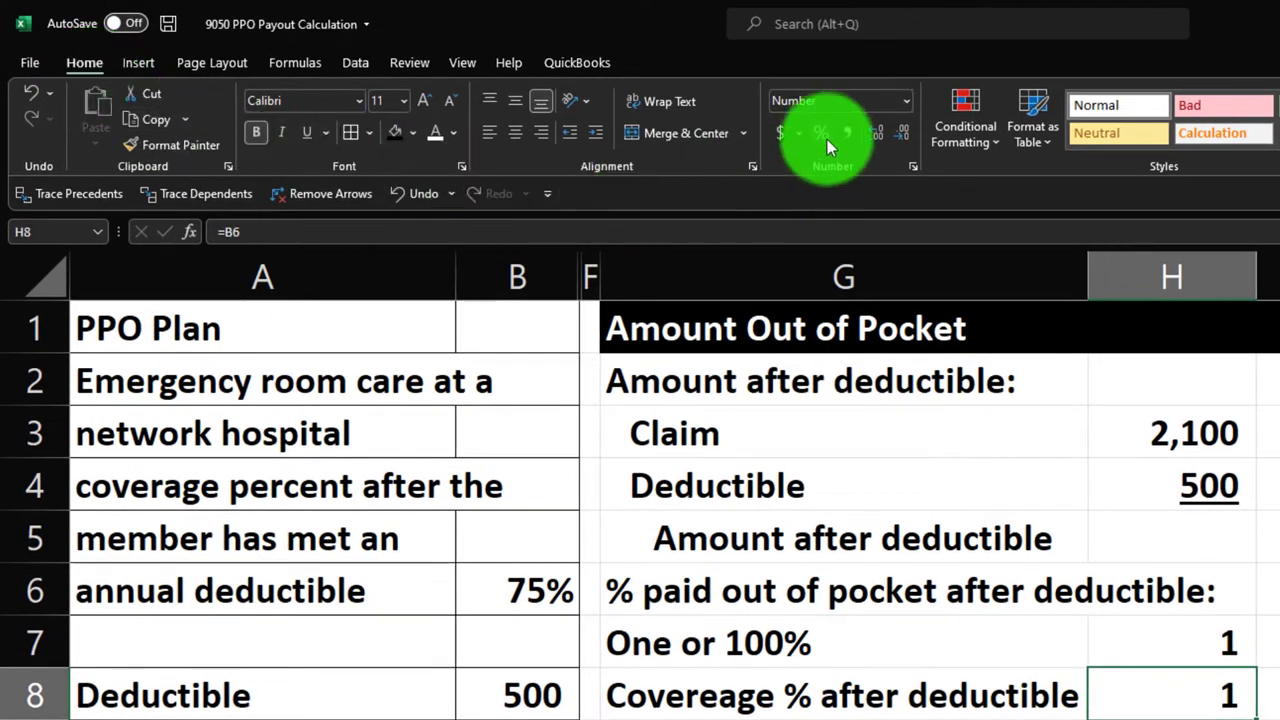
left_click(821, 133)
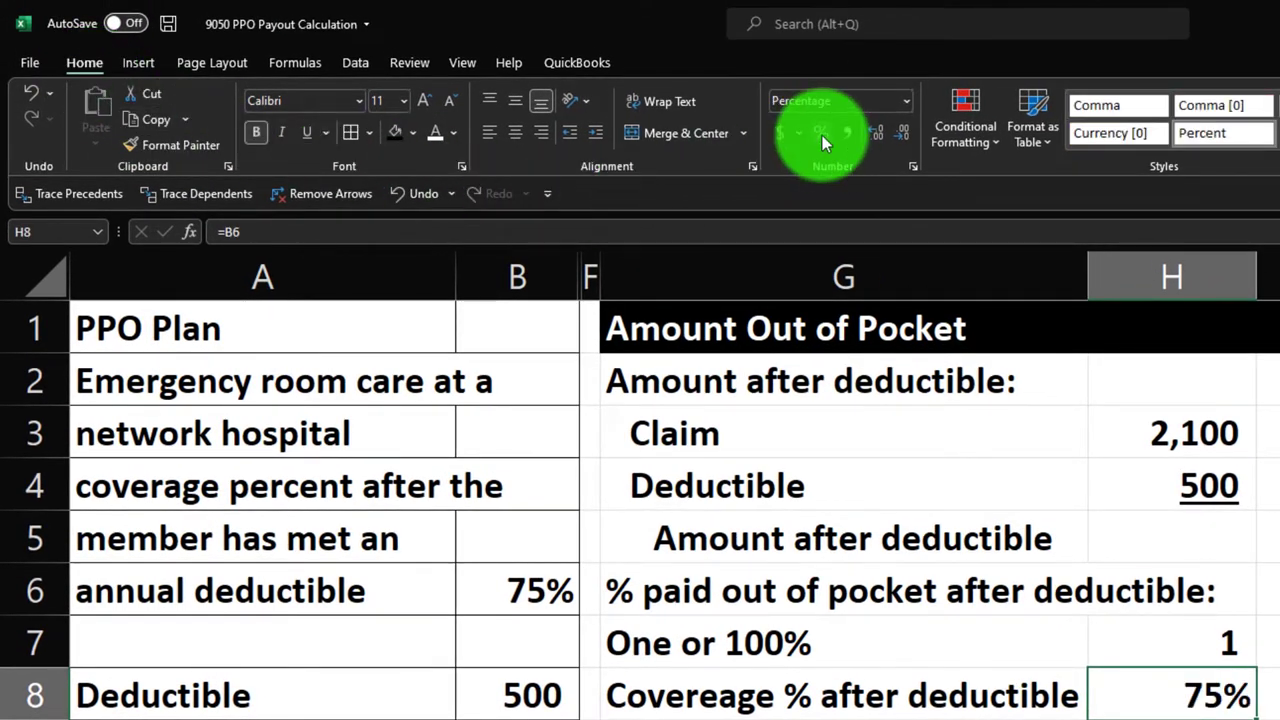
left_click(1150, 645)
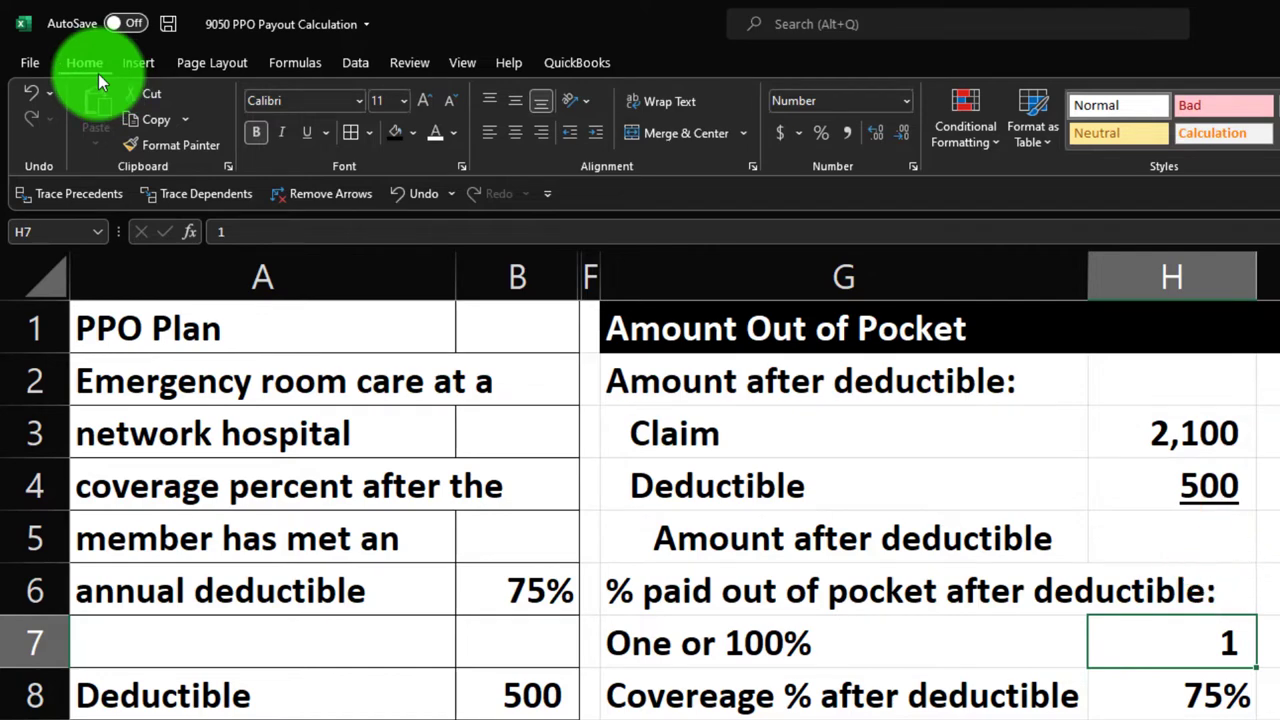
left_click(816, 134)
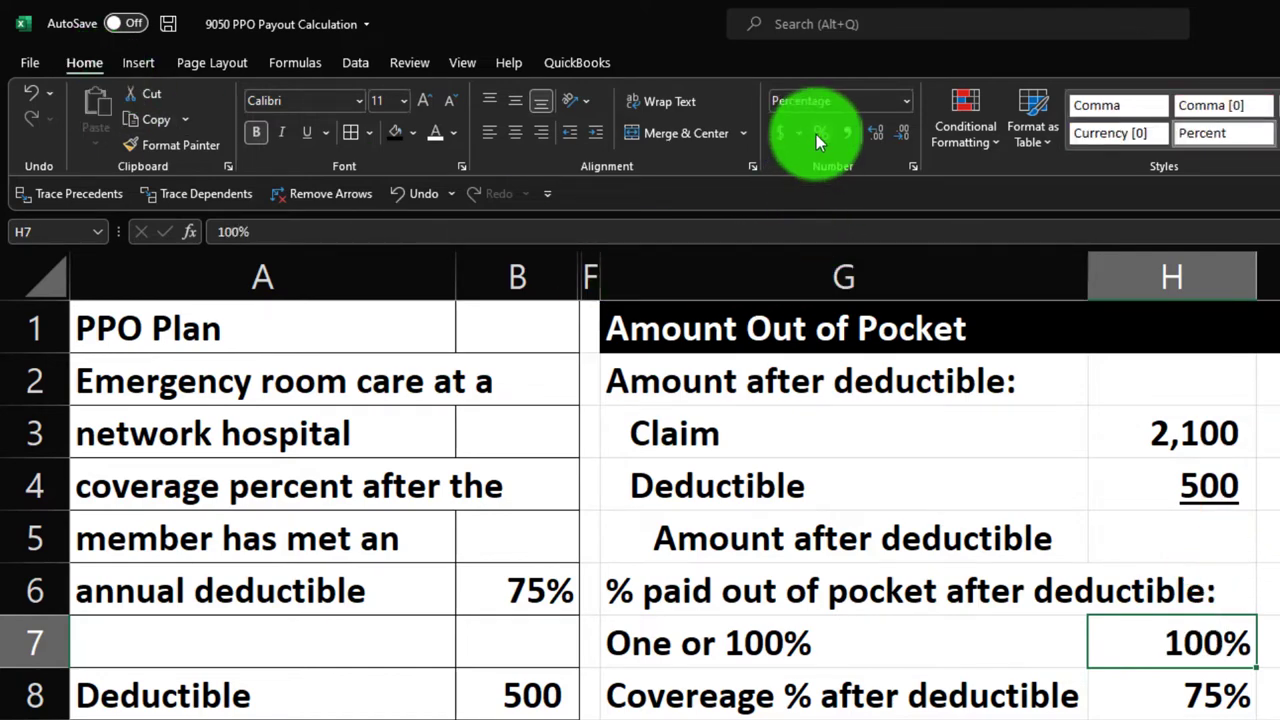
left_click(1135, 682)
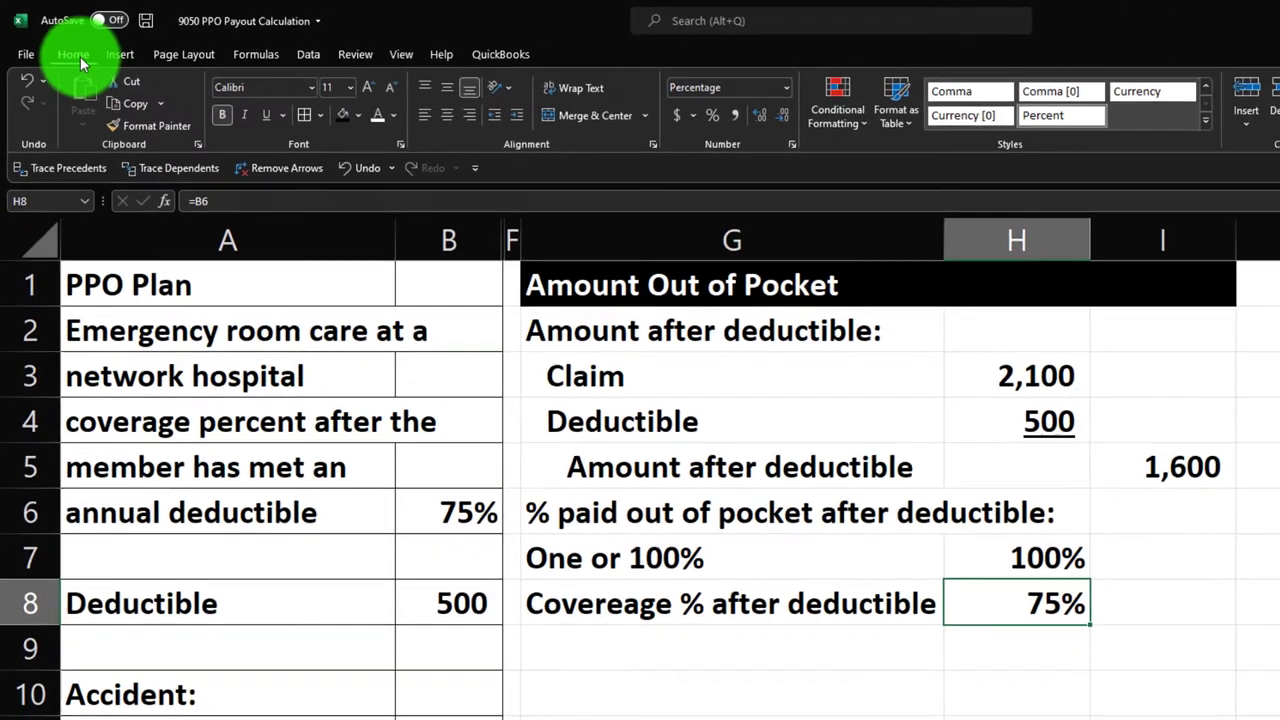
left_click(265, 114)
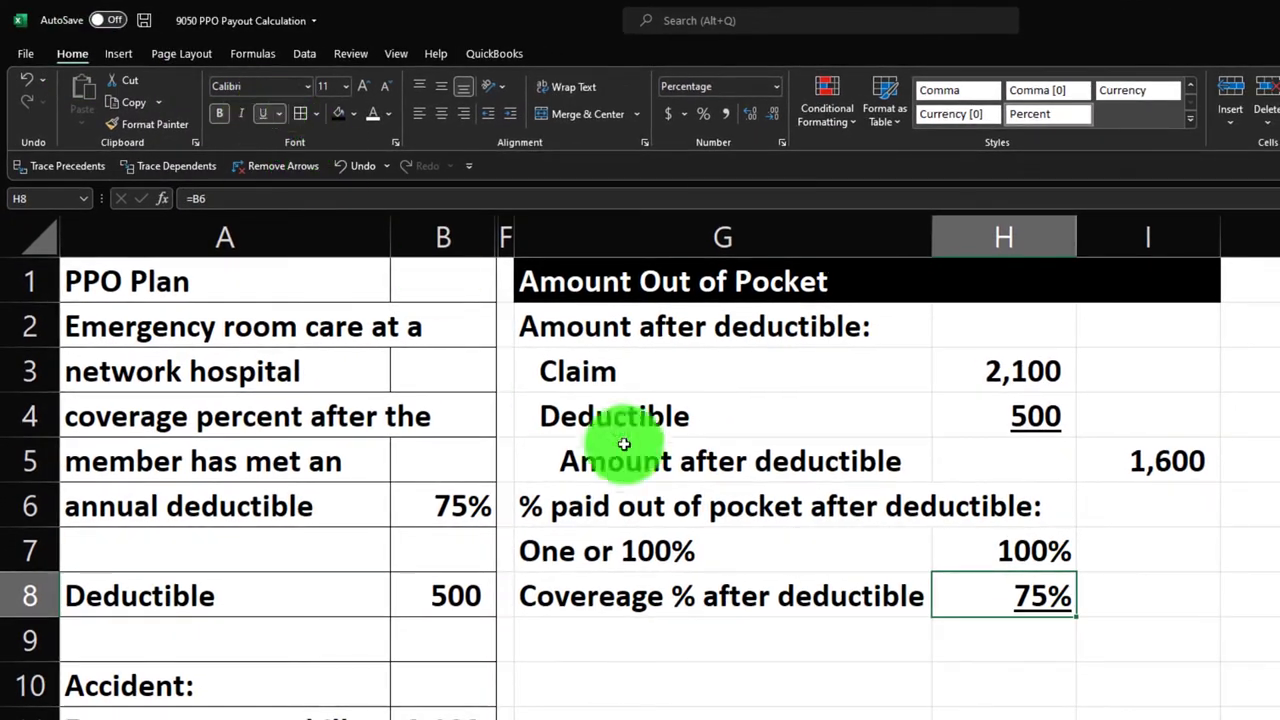
- Copy the "% paid out of pocket after deductible:" label from G6 to G9 and remove its trailing colon
left_click(733, 504)
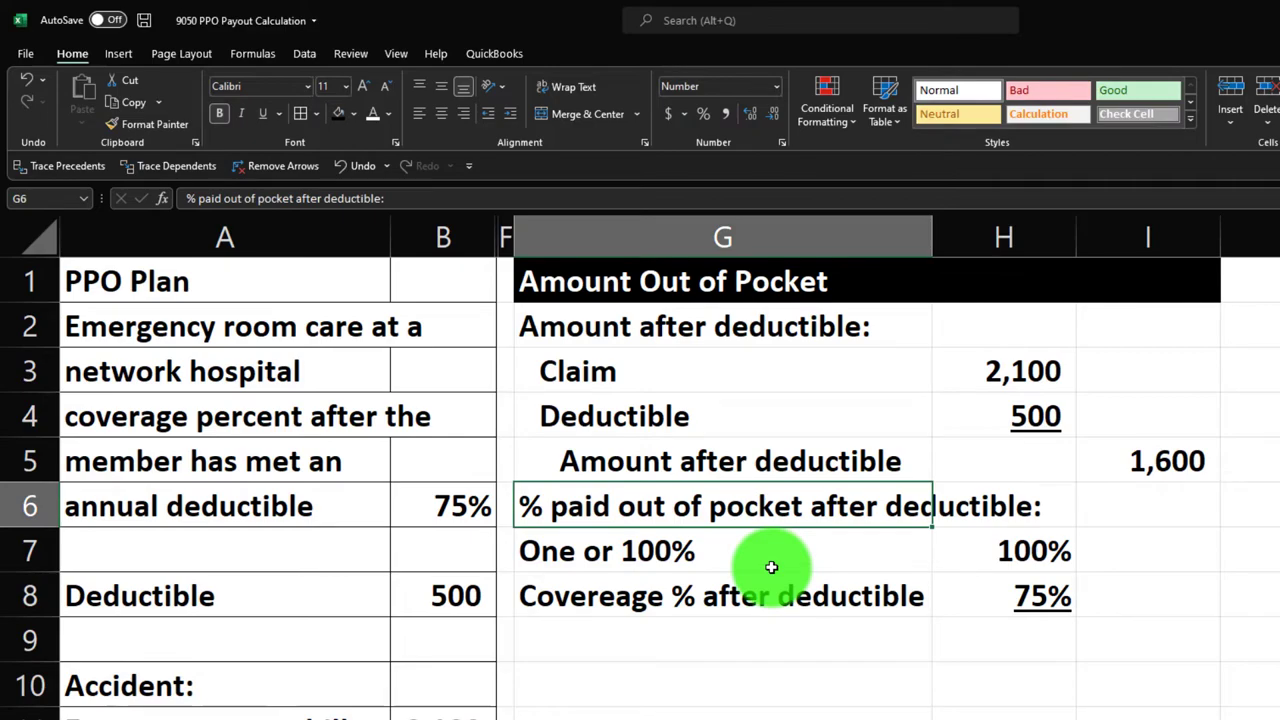
key("ctrl+c")
left_click(725, 638)
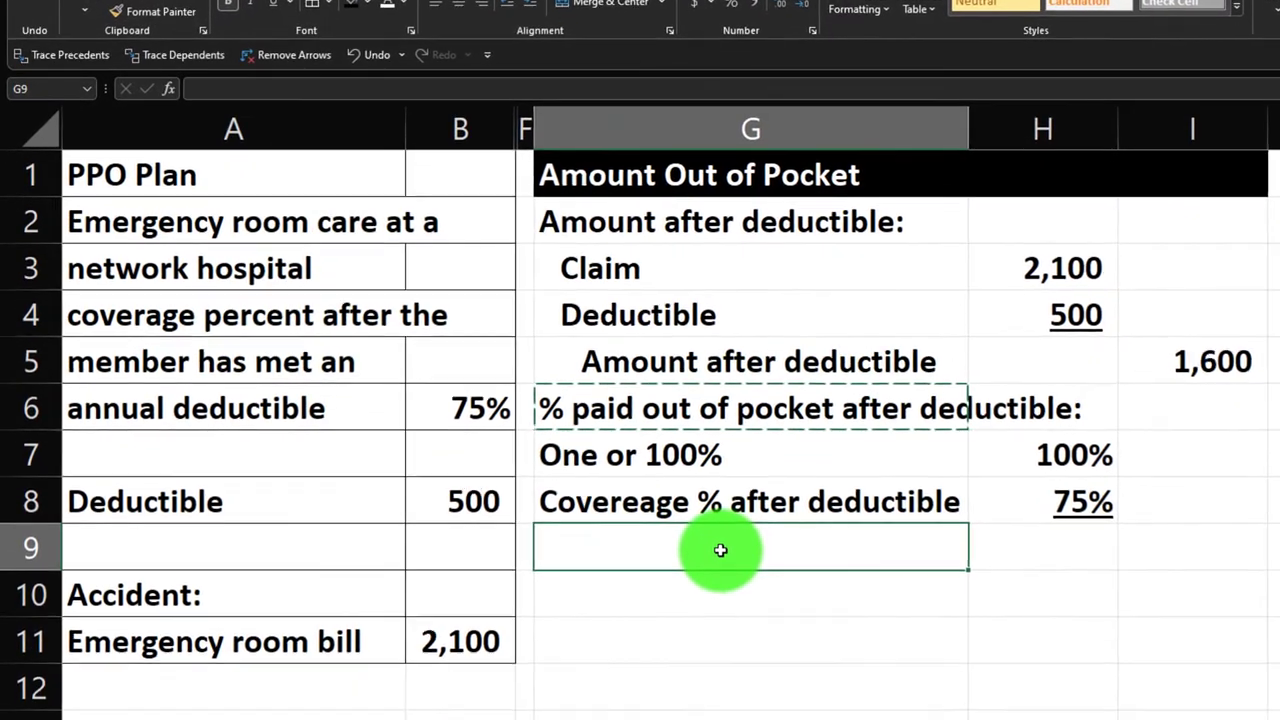
key("ctrl+v")
double_click(895, 539)
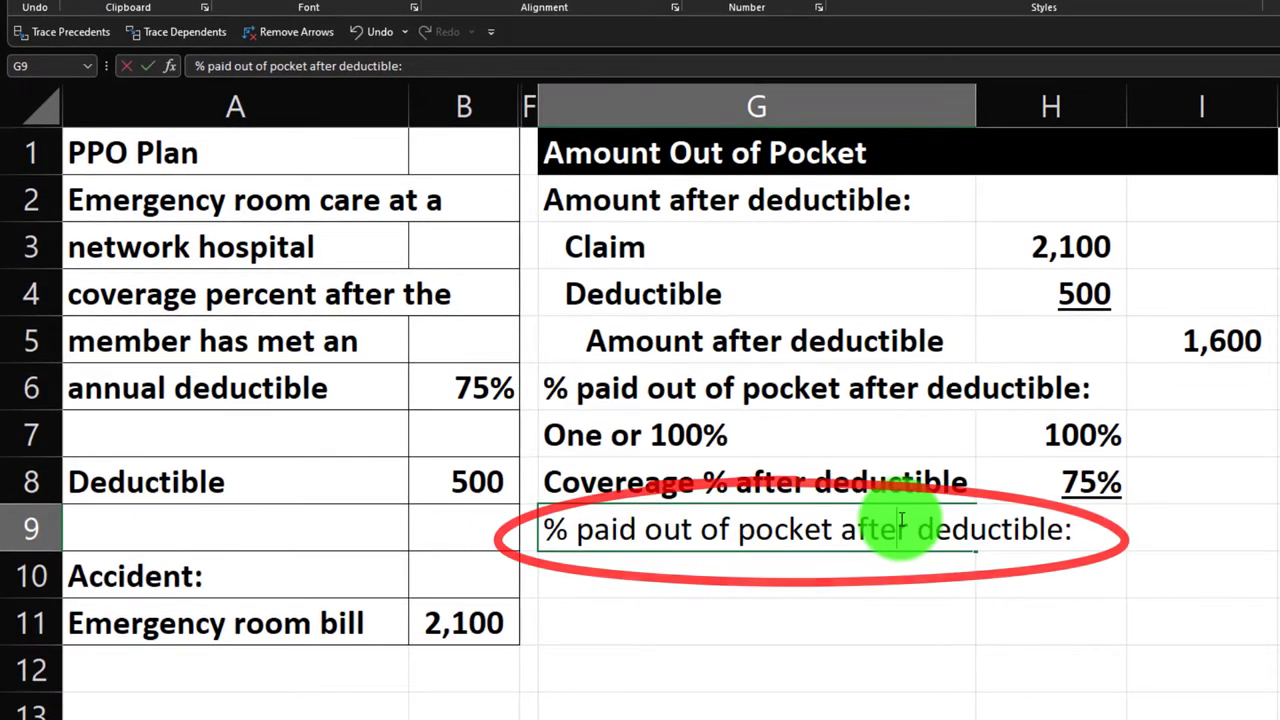
key("Right")
key("End")
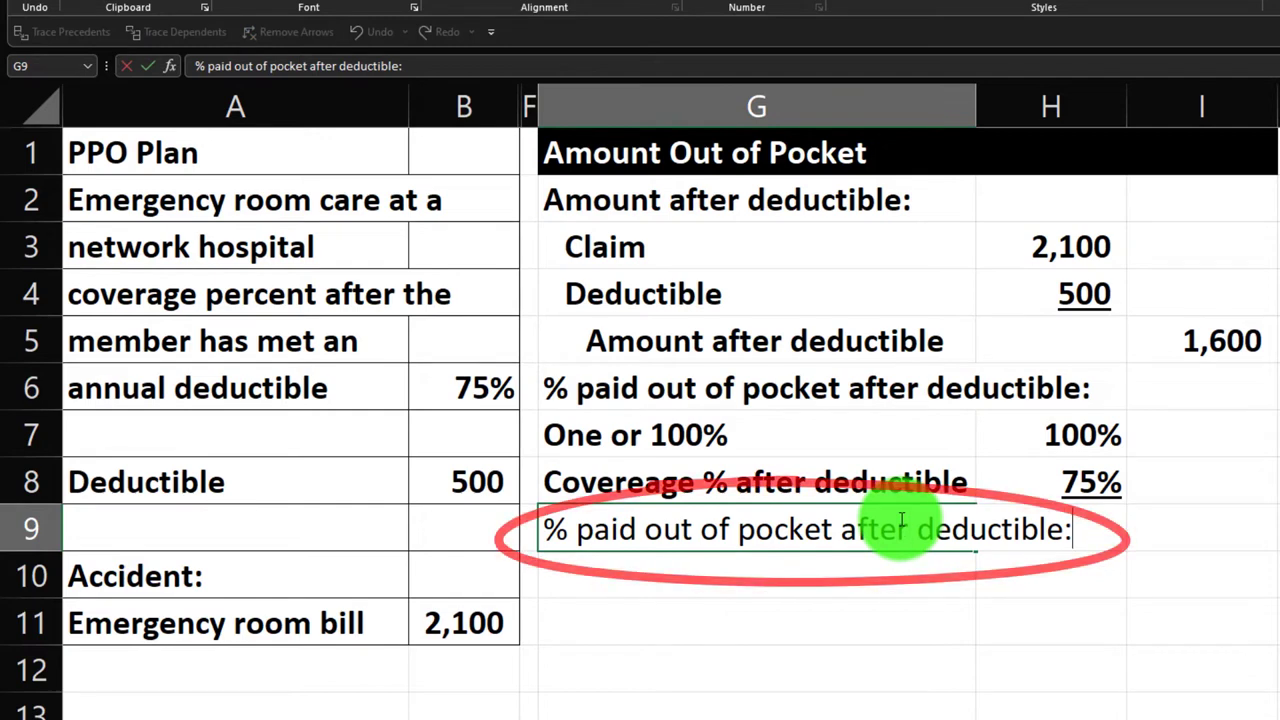
key("Return")
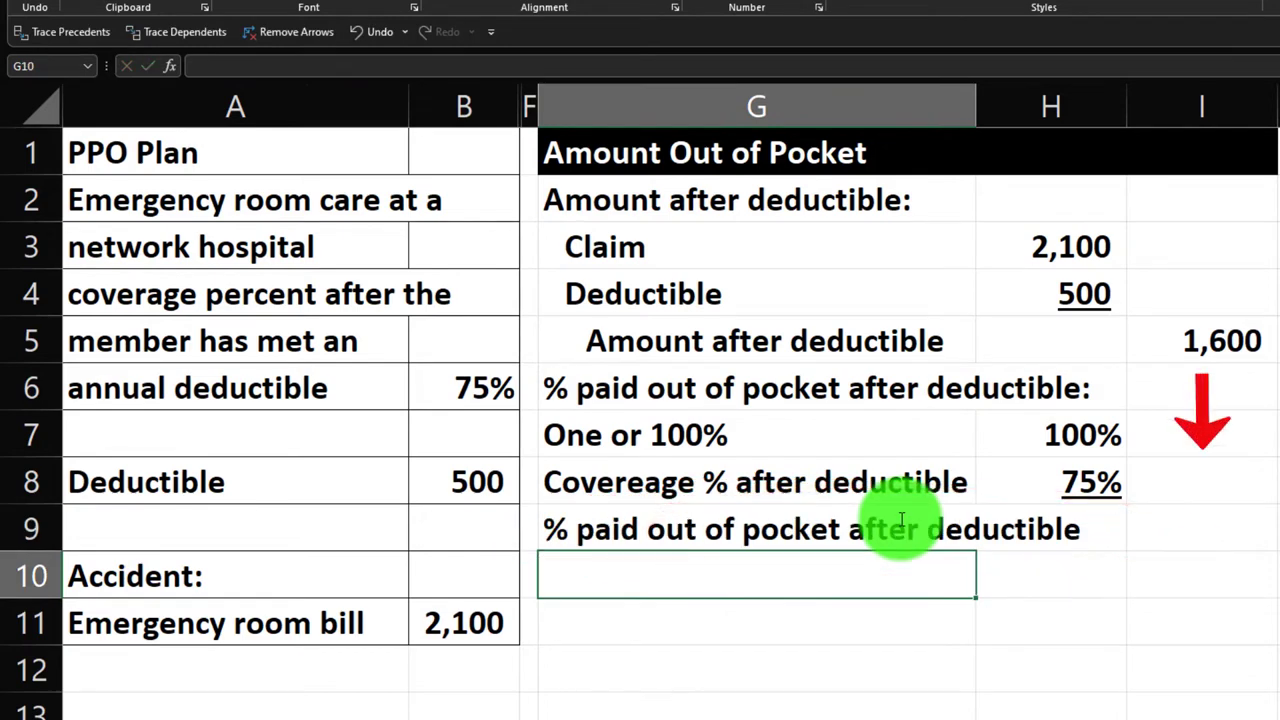
- Calculate the out-of-pocket percentage in I9 with =H7-H8 and format the cell as a percentage
key("Up")
key("Right")
key("Right")
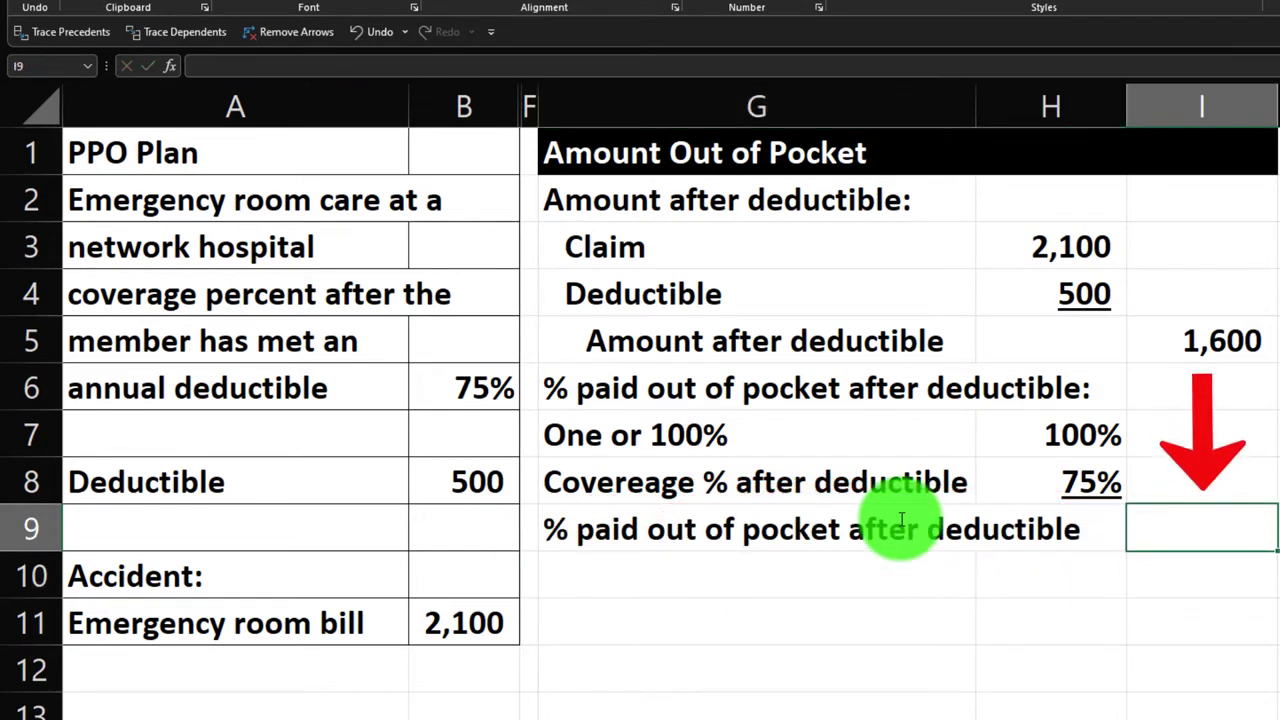
type("=")
key("Left")
key("Up")
key("Up")
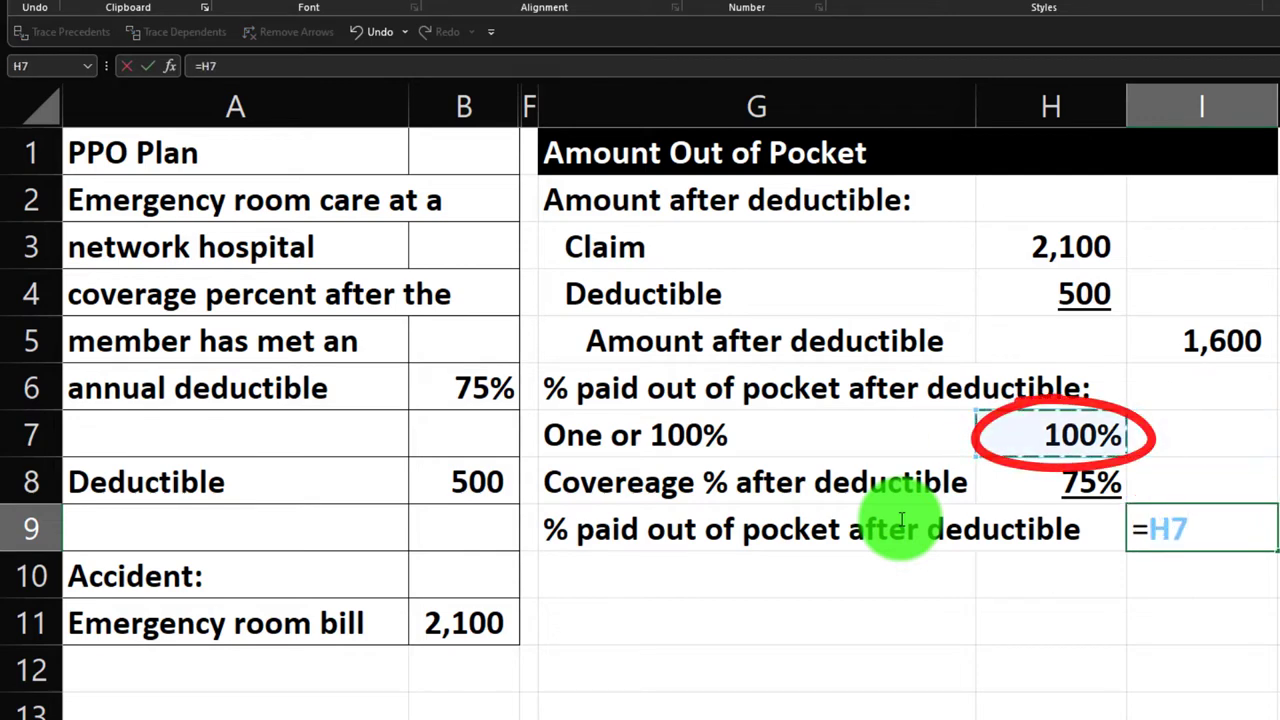
type("-")
key("Up")
key("Left")
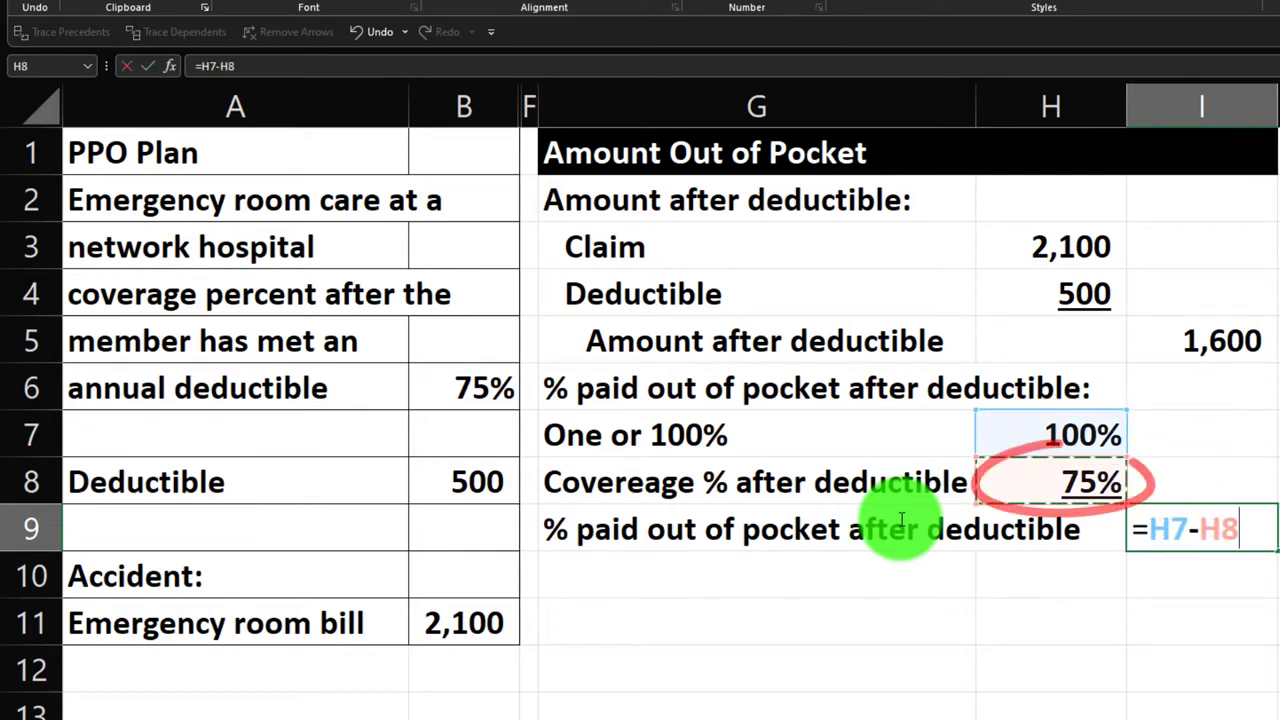
key("Return")
key("Up")
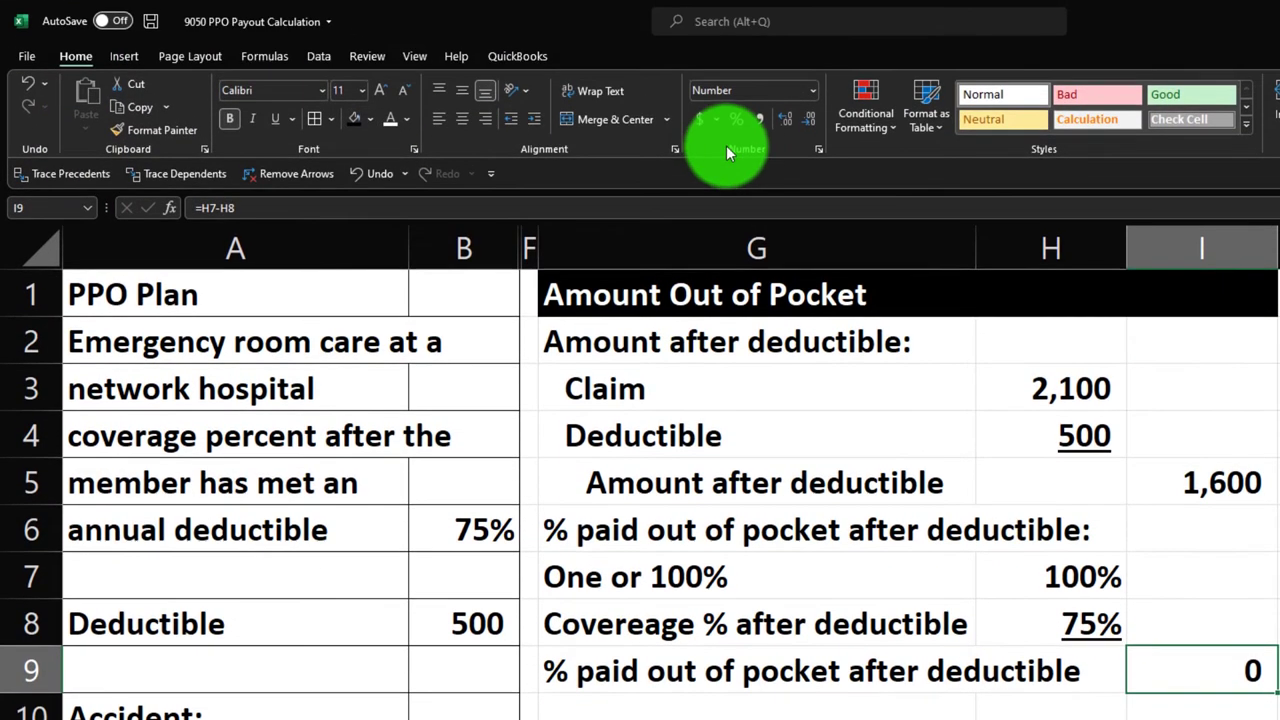
left_click(737, 121)
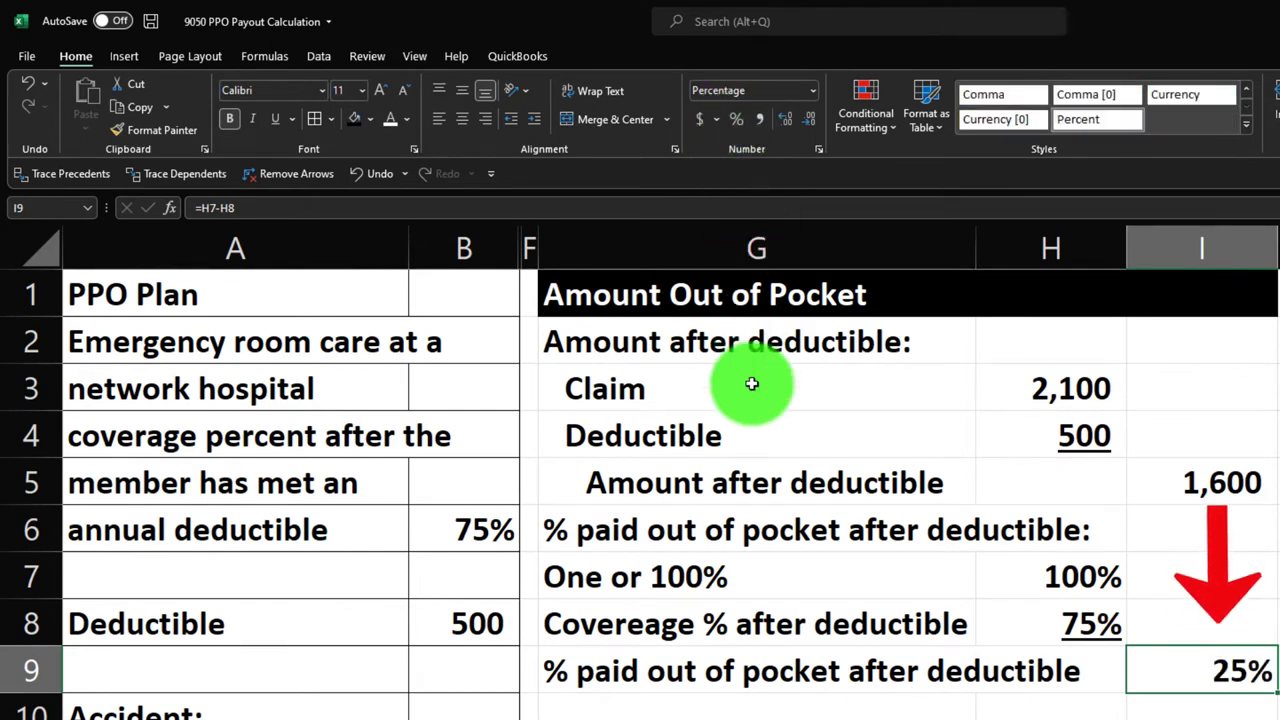
- Indent the labels in G7:G9 one level and indent G9 one level further
left_click_drag(745, 567, 753, 657)
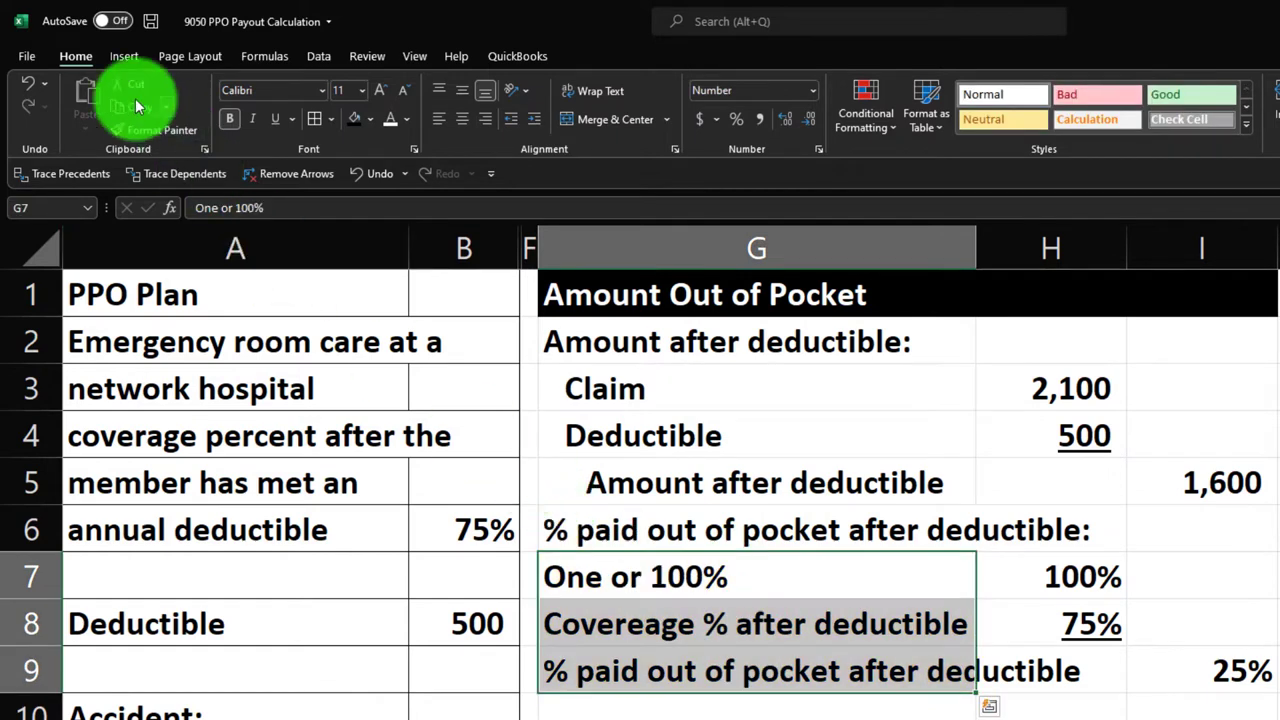
left_click(535, 130)
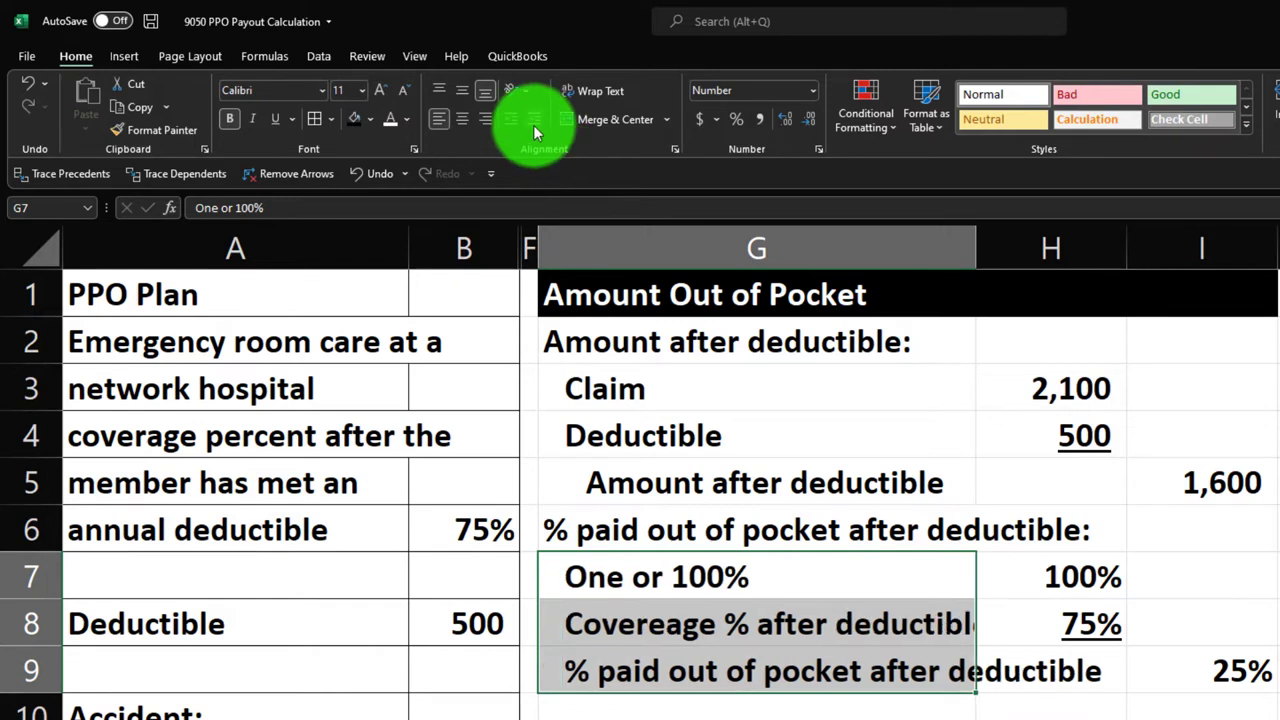
left_click(728, 670)
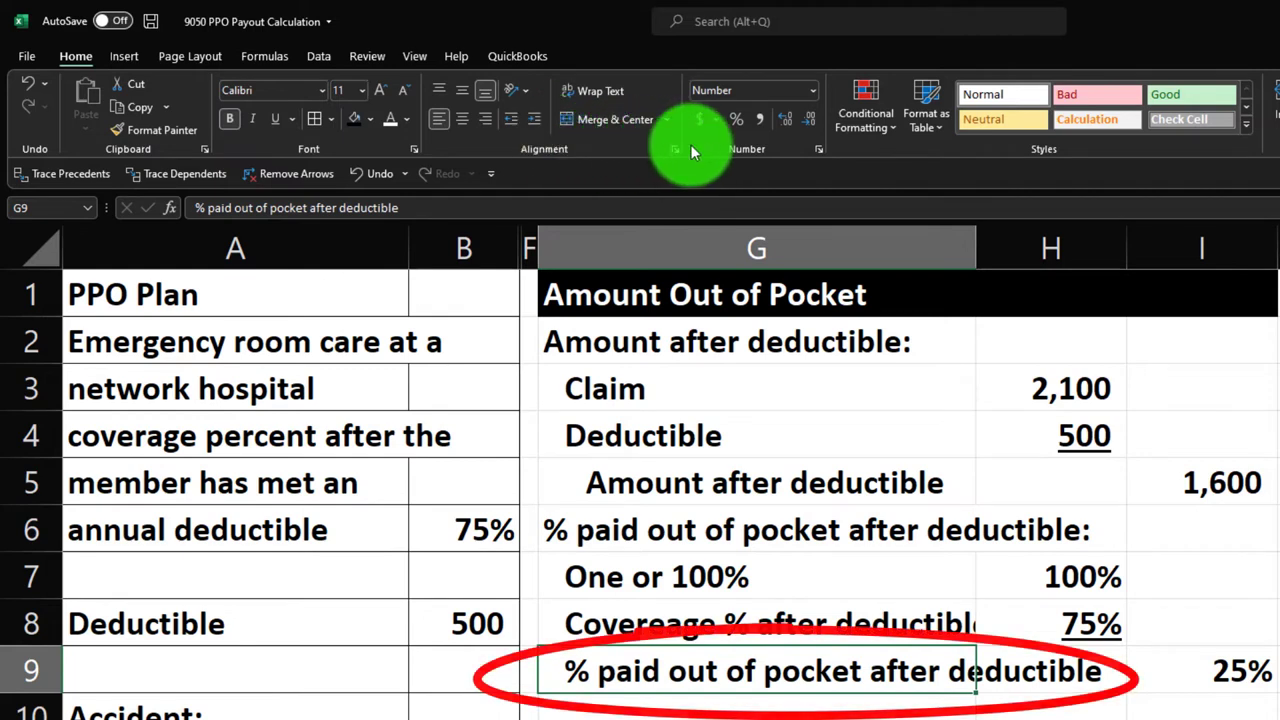
left_click(535, 120)
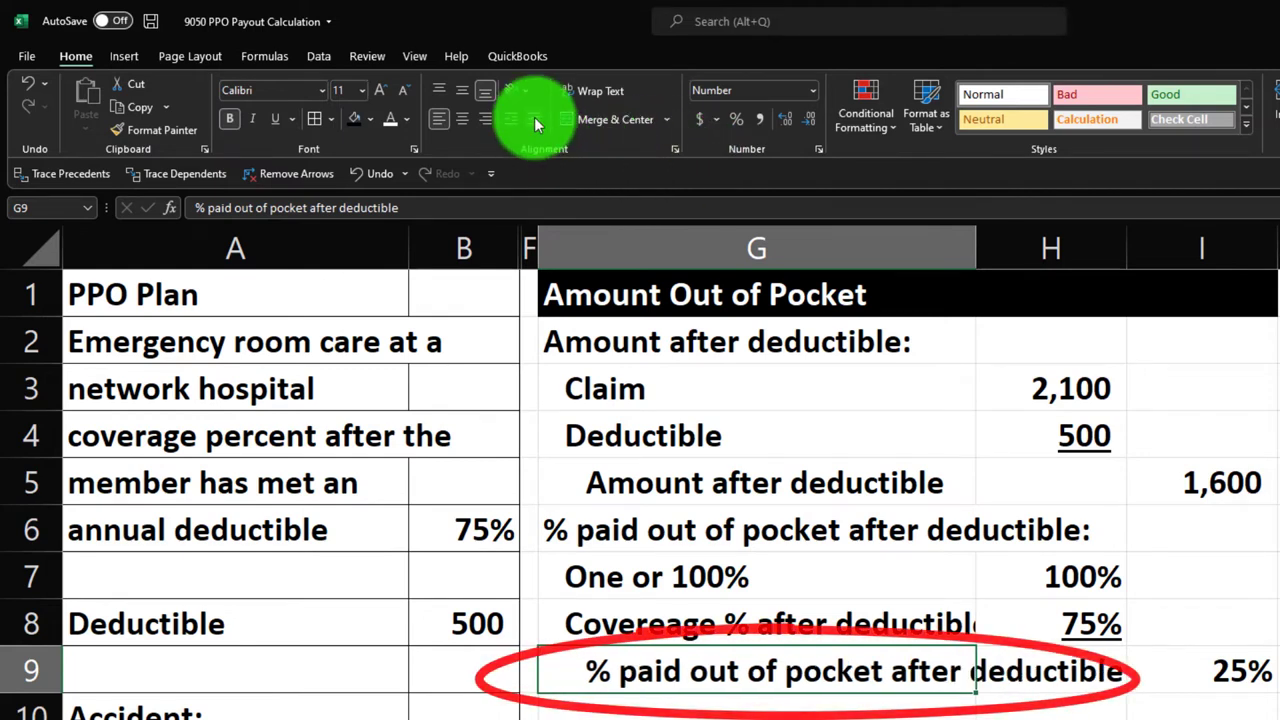
- Widen column G slightly to fit the indented coverage label and underline the percentage in I9
left_click(823, 483)
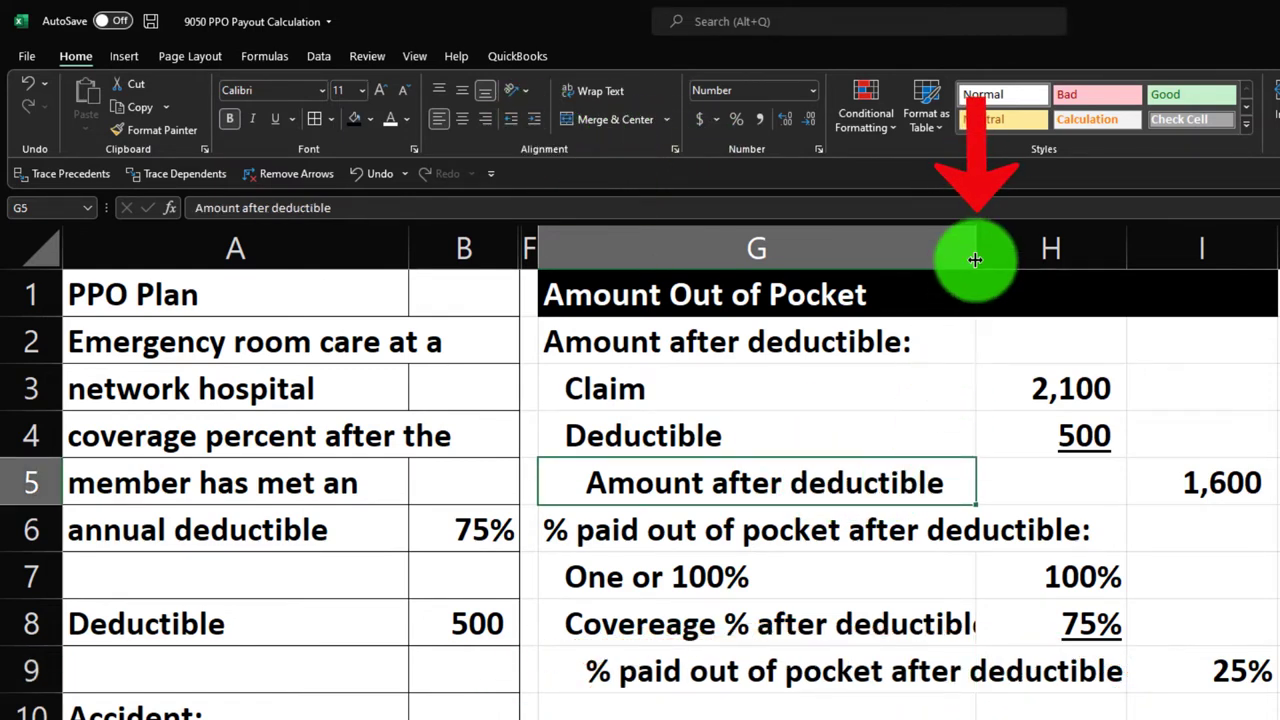
left_click_drag(975, 260, 1099, 230)
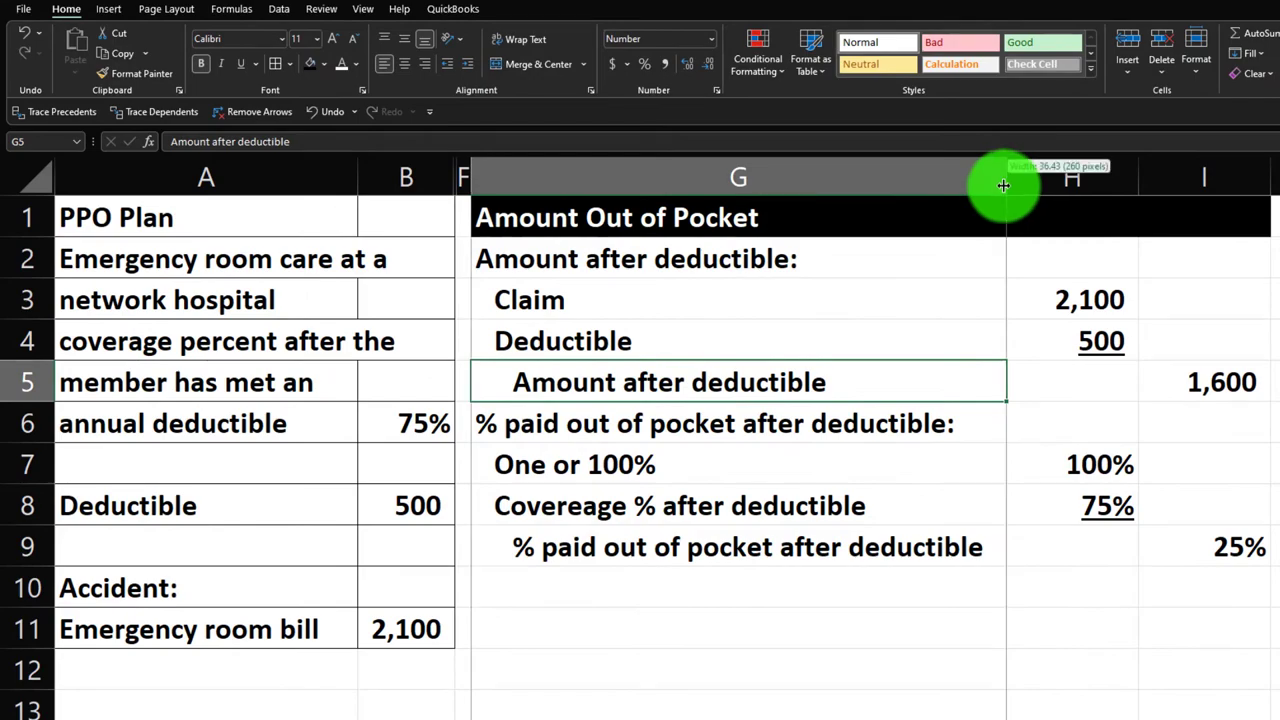
left_click_drag(1003, 185, 886, 190)
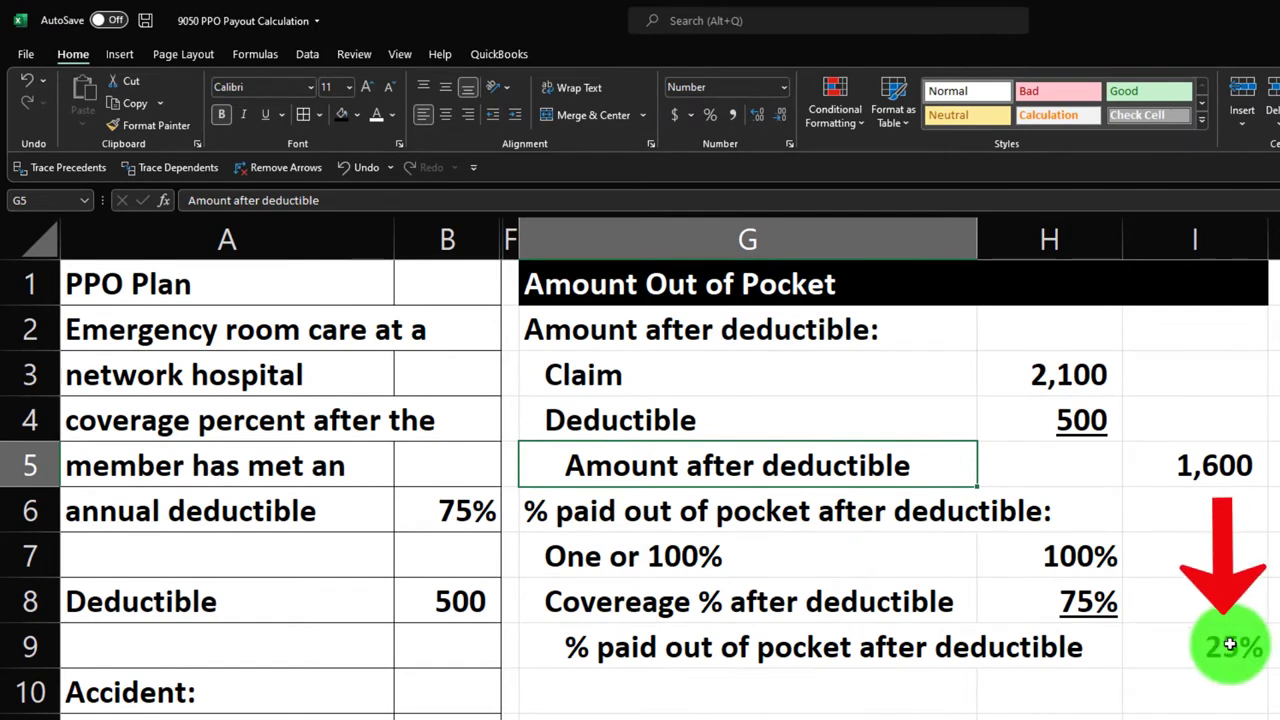
left_click(1230, 645)
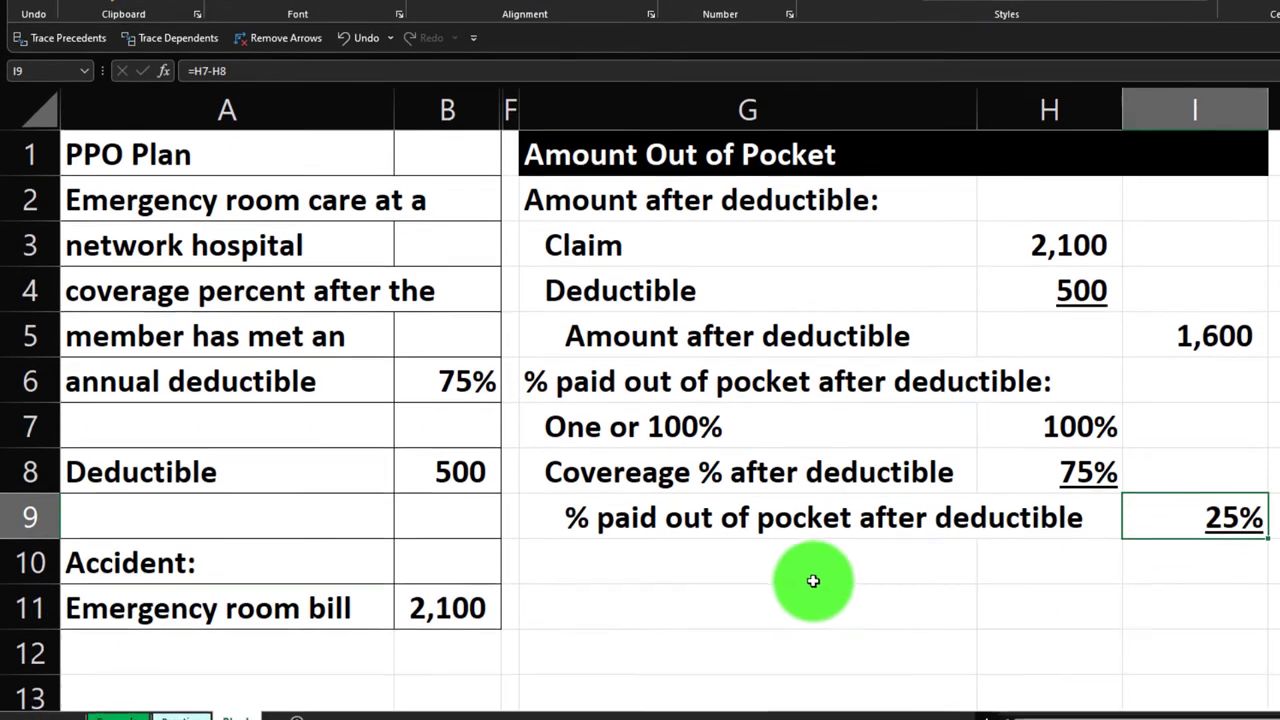
- Enter the label "Amount over deductible out of pocket" in G10
left_click(707, 681)
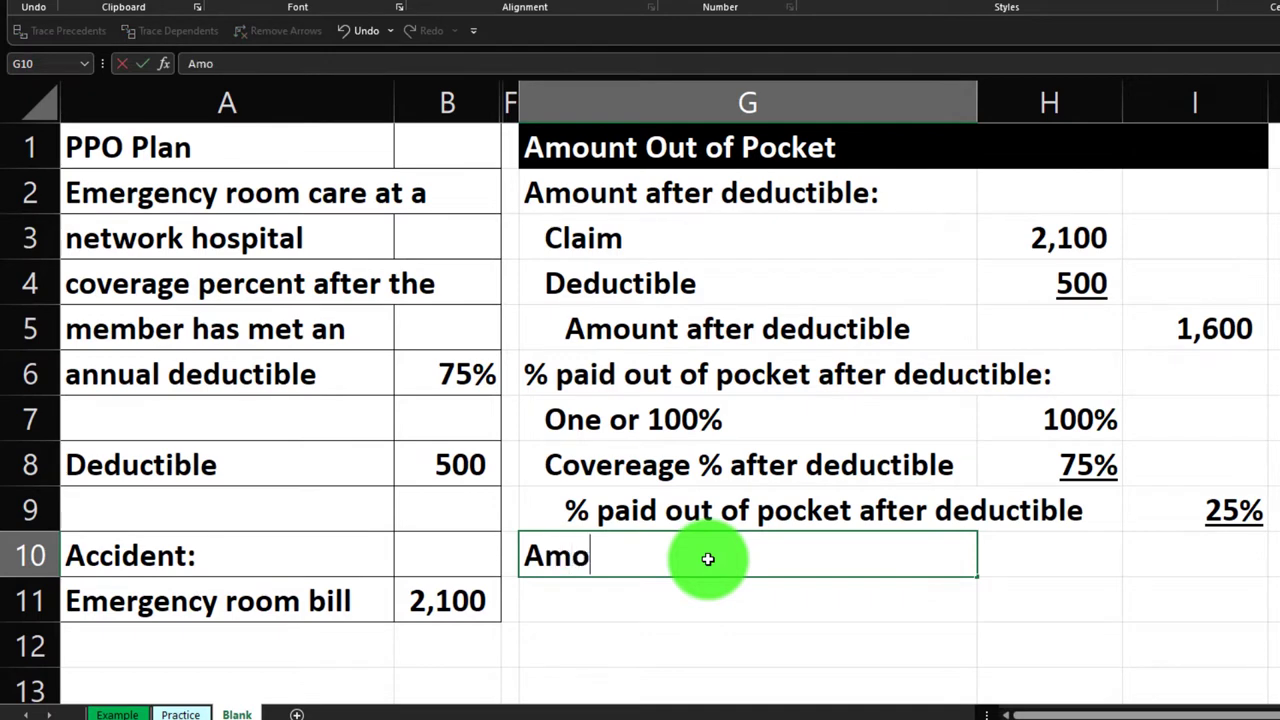
type("Amount over deductible out of pocke")
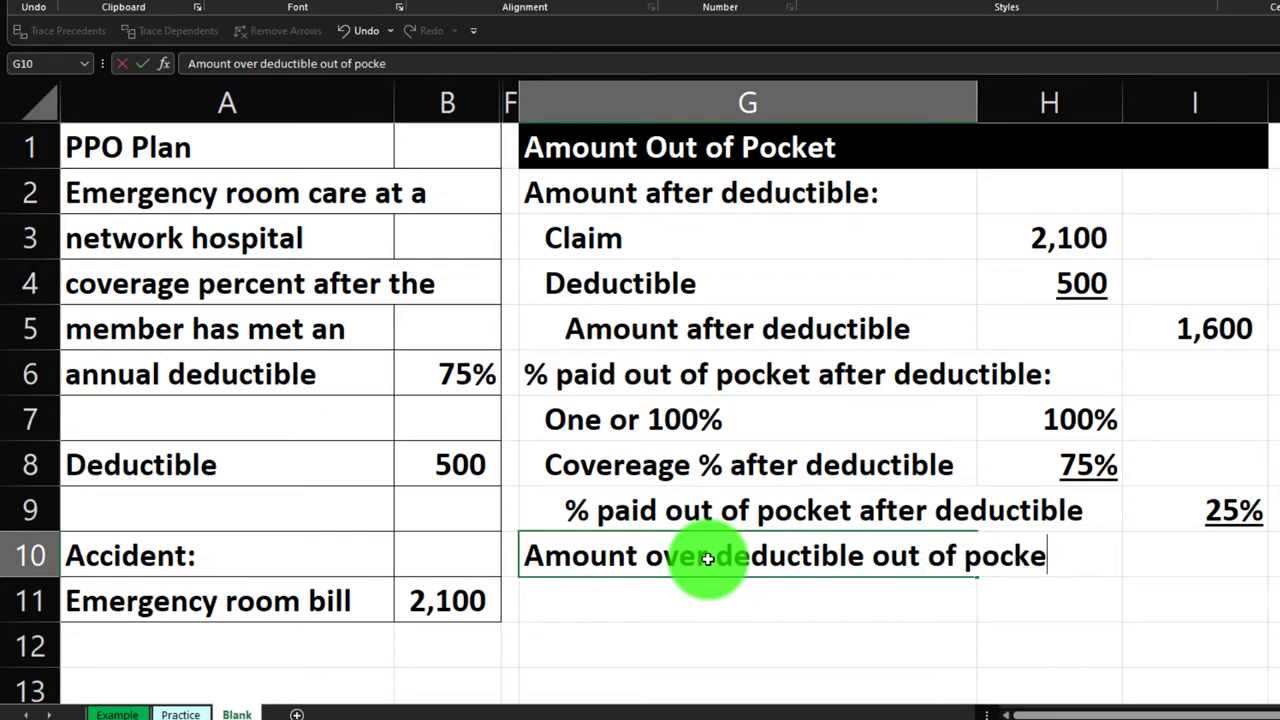
key("Tab")
- Calculate the out-of-pocket amount over the deductible in I10 with =I5*I9
key("Tab")
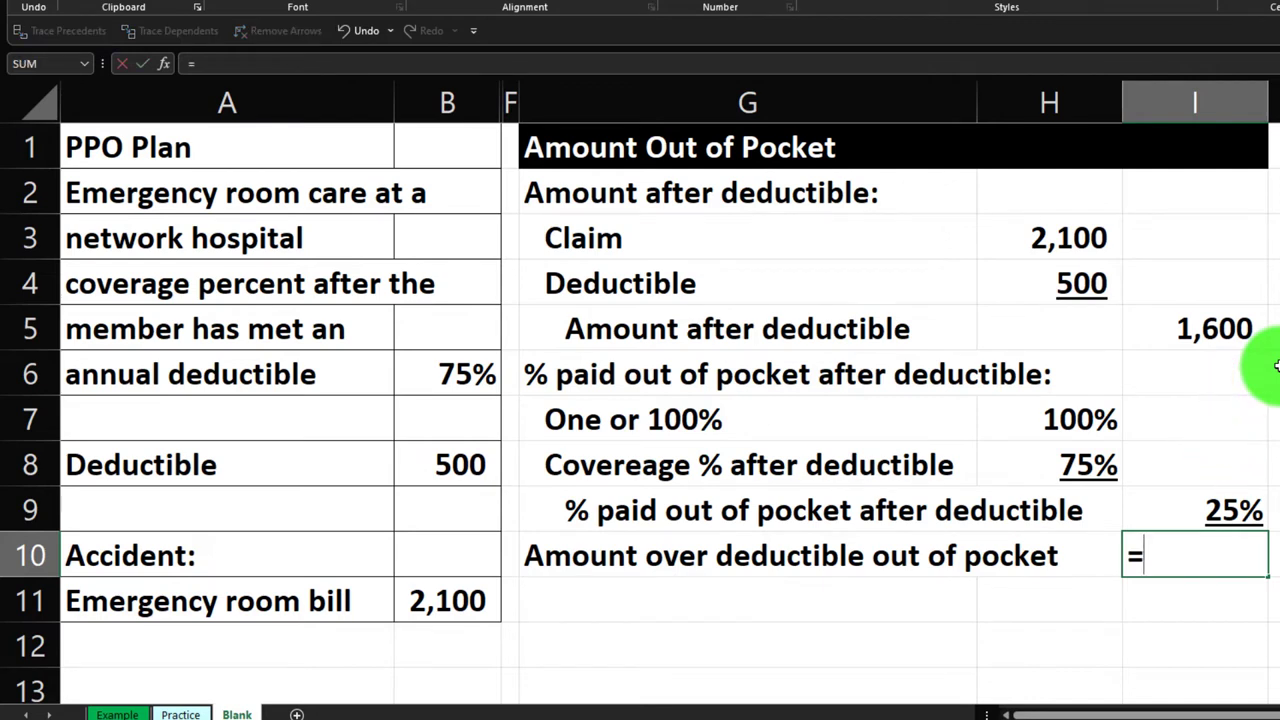
type("=")
key("Up")
key("Up")
key("Up")
key("Up")
key("Up")
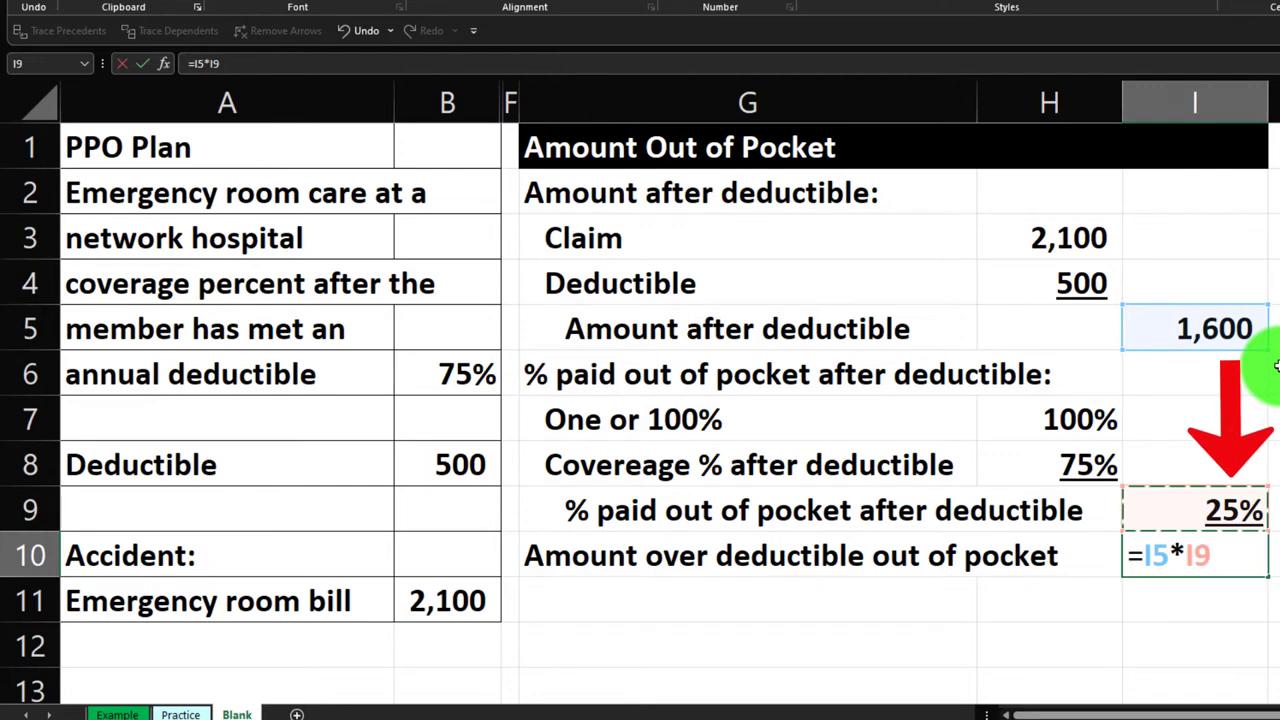
key("Return")
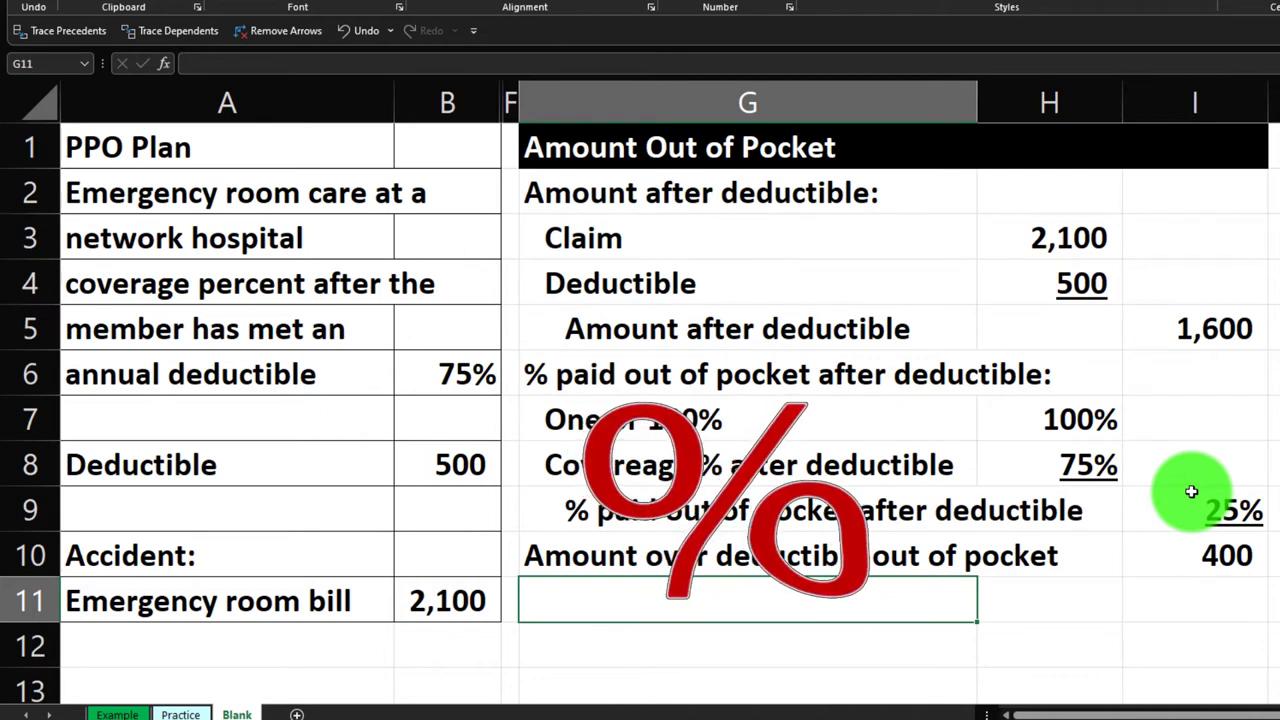
- Add a "Claim up to deductible" row in G11 and link I11 to the deductible with =H4
type("Claim up to deductible")
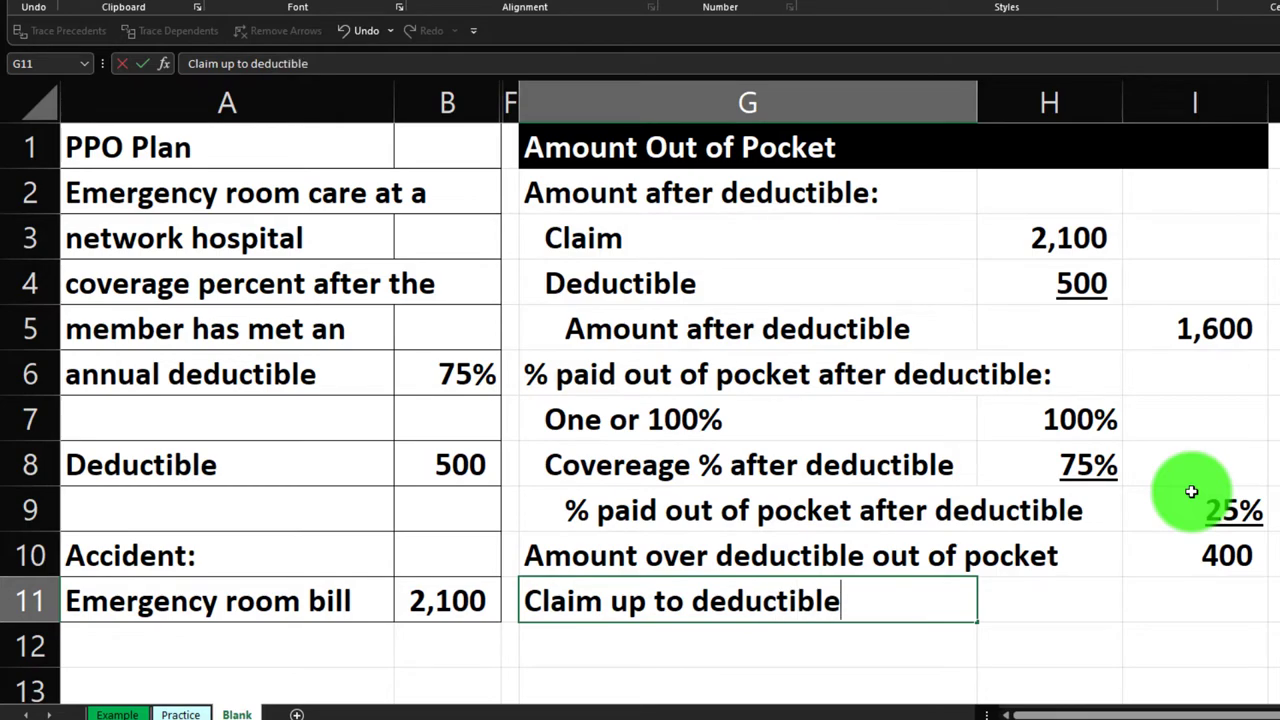
key("Tab")
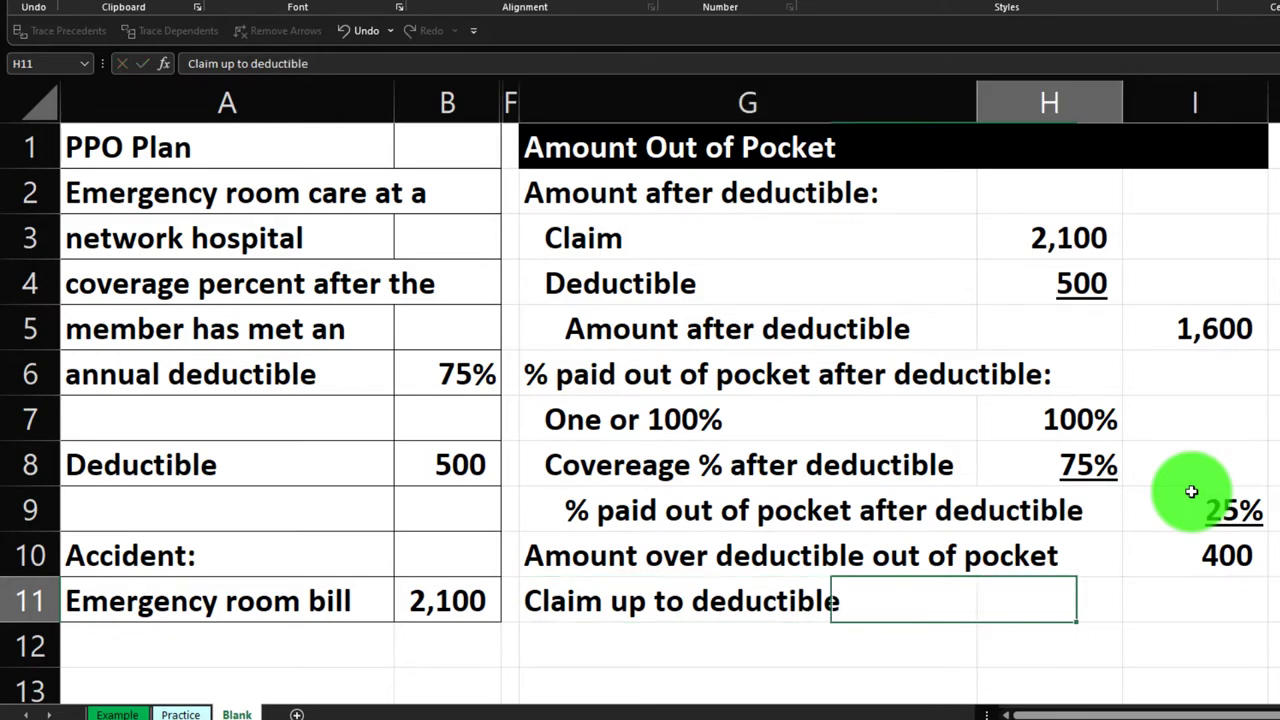
key("Tab")
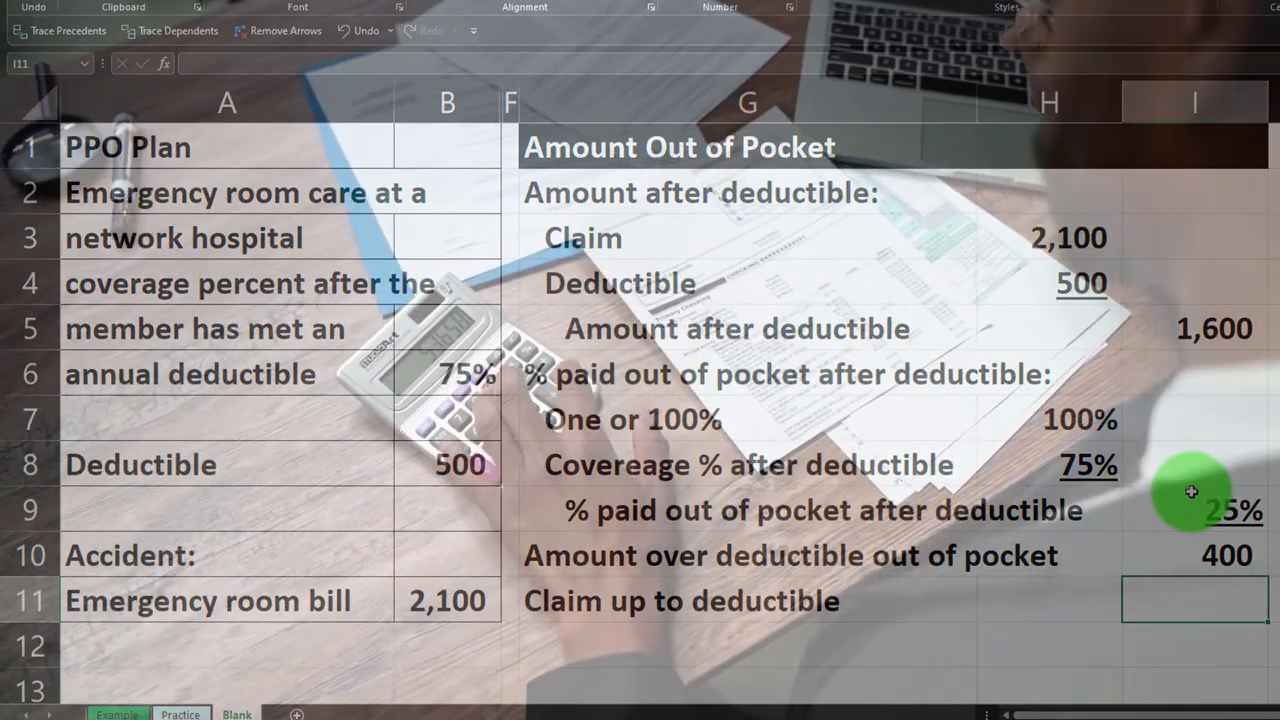
type("=")
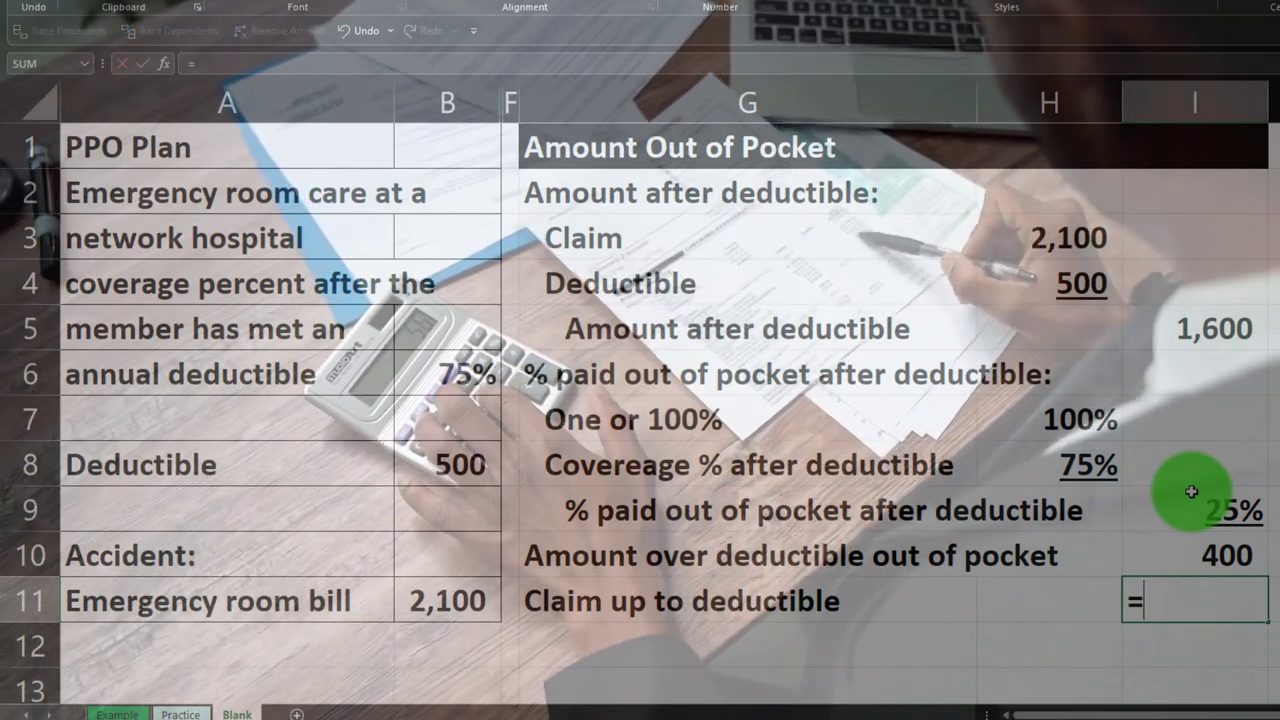
key("Up")
key("Up")
key("Up")
key("Up")
key("Up")
key("Up")
key("Up")
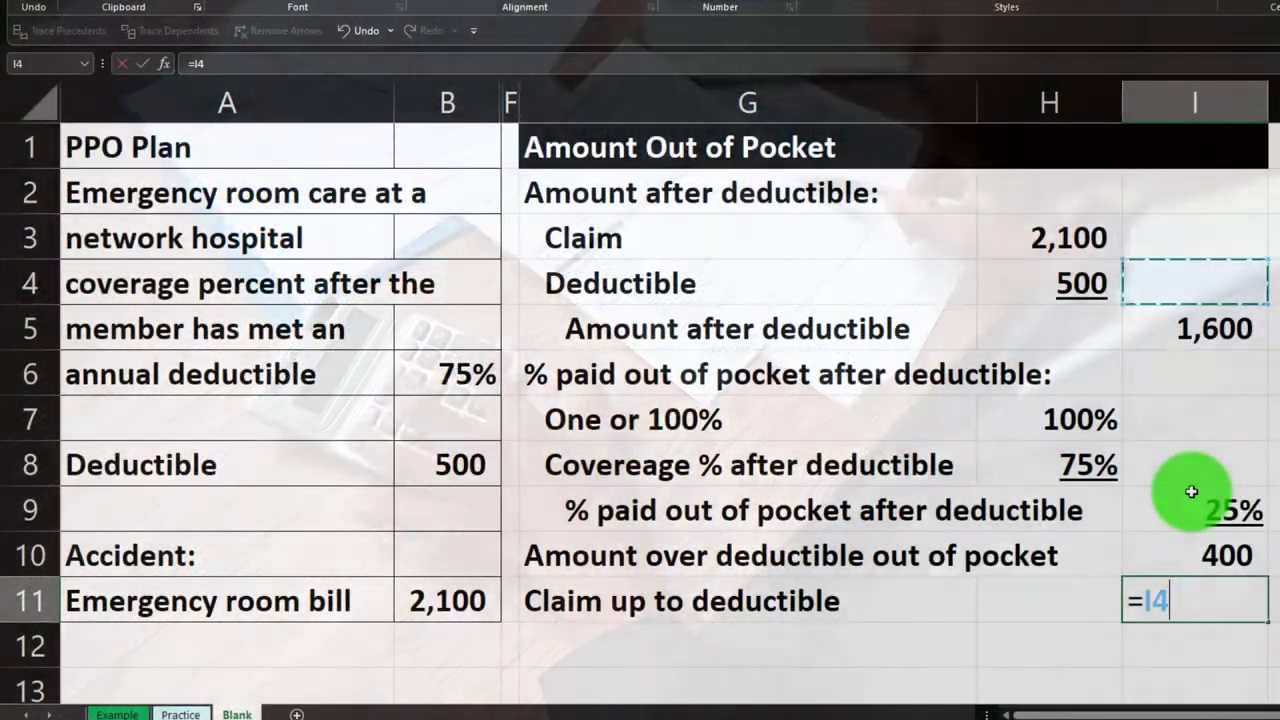
key("Left")
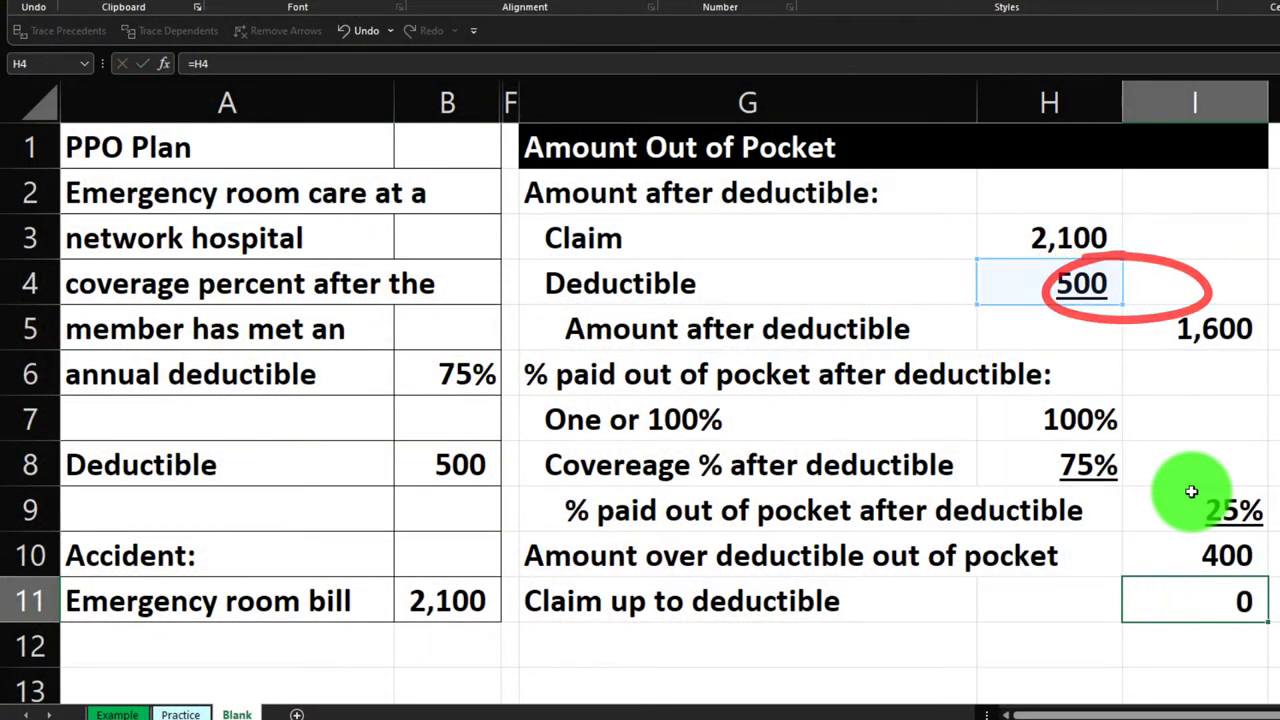
key("Return")
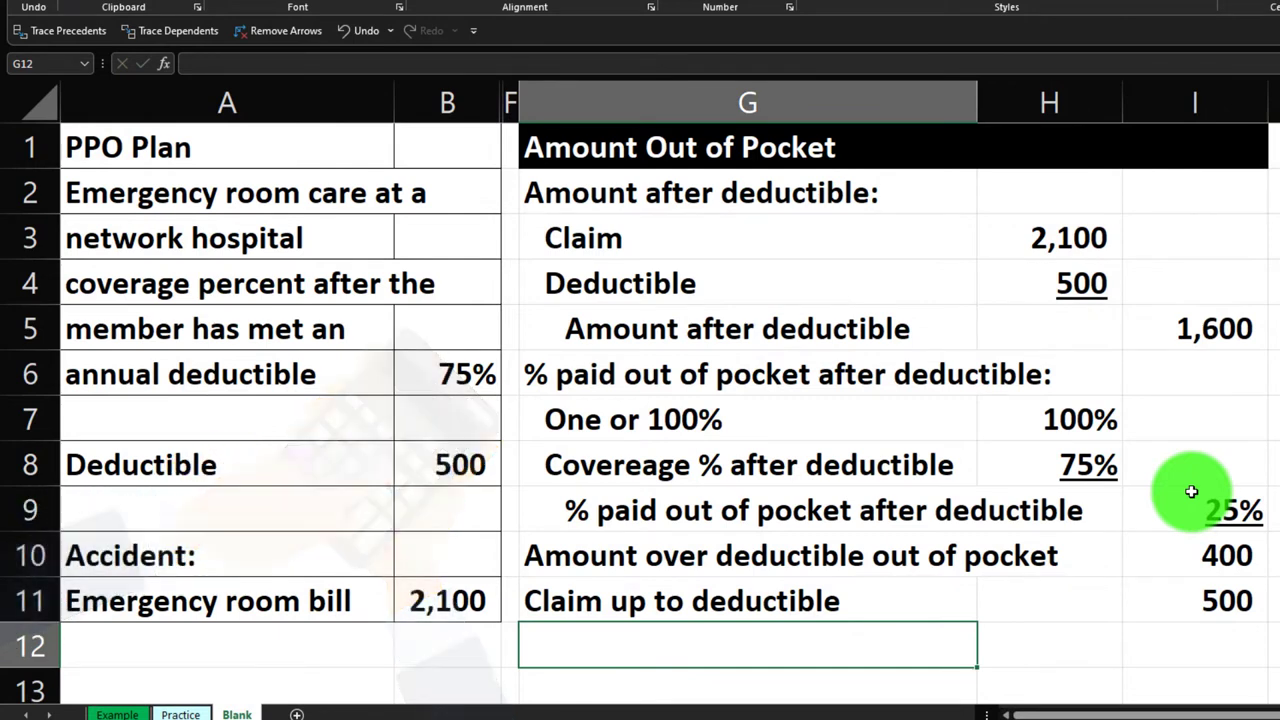
- Add an "Amount out of pocket" row in G12 and total I10:I11 in I12 with the SUM function
type("Amount out of pocket")
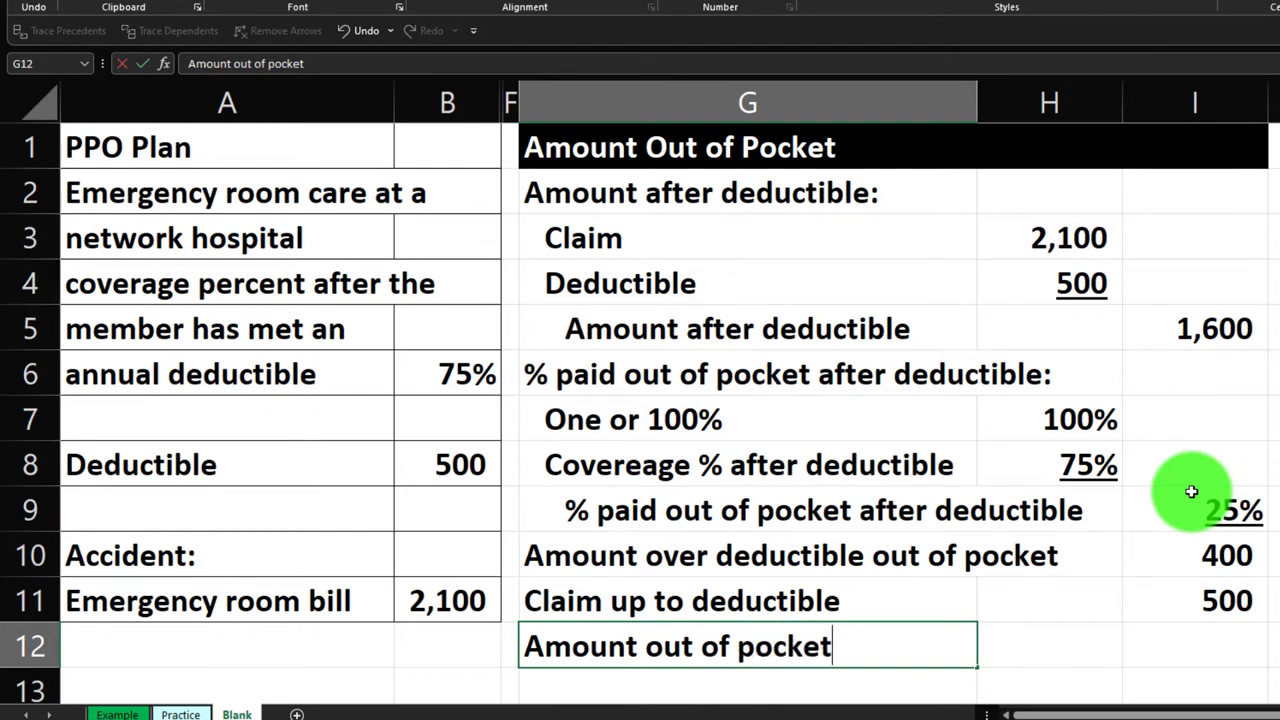
key("Tab")
key("Tab")
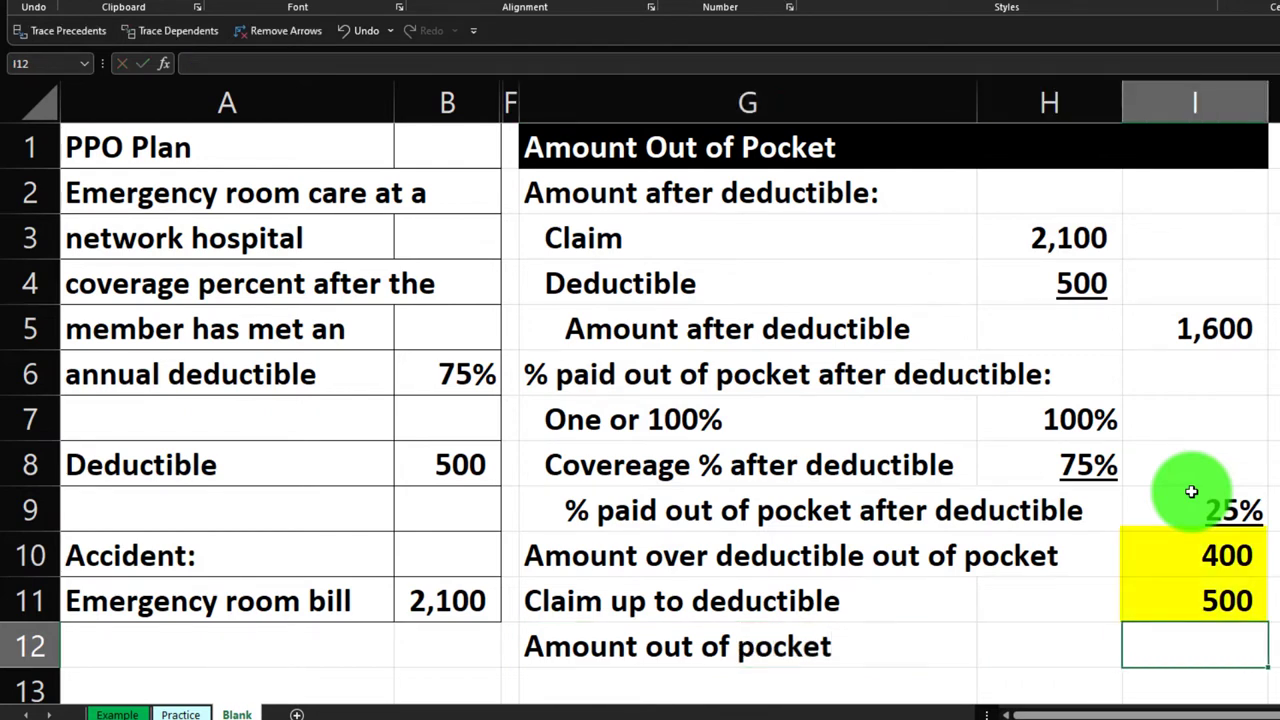
type("=")
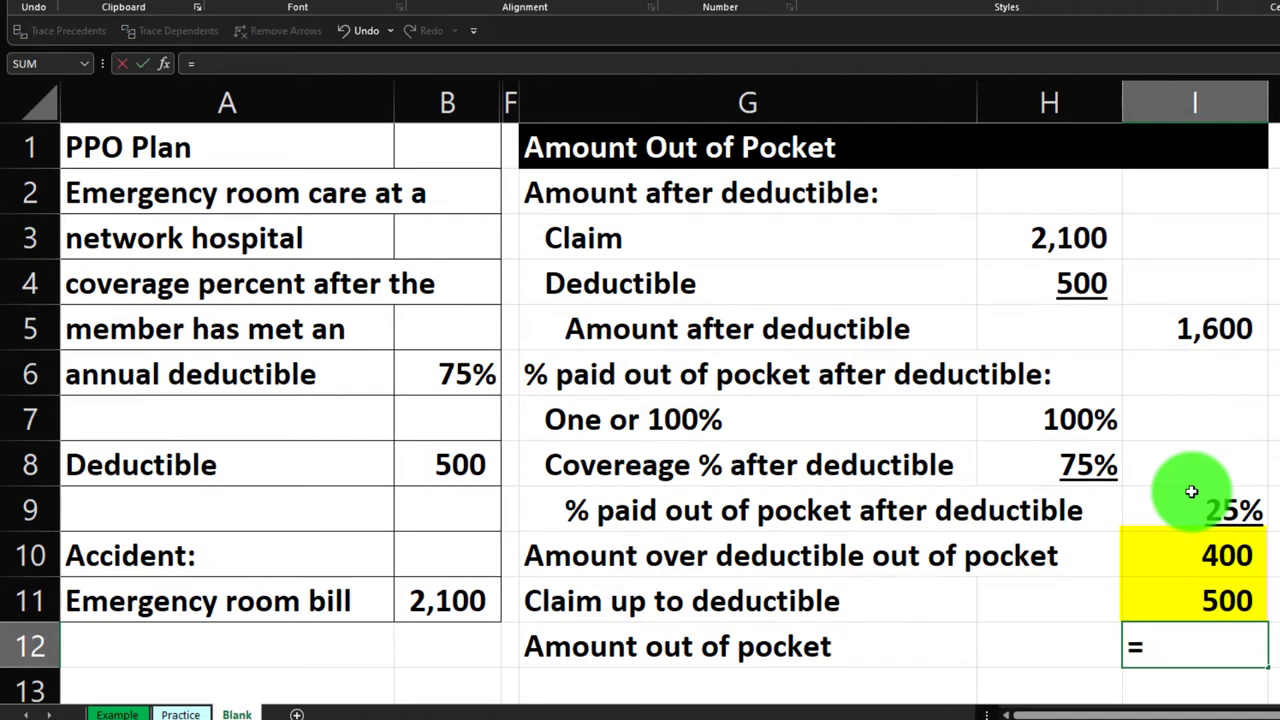
type("sum")
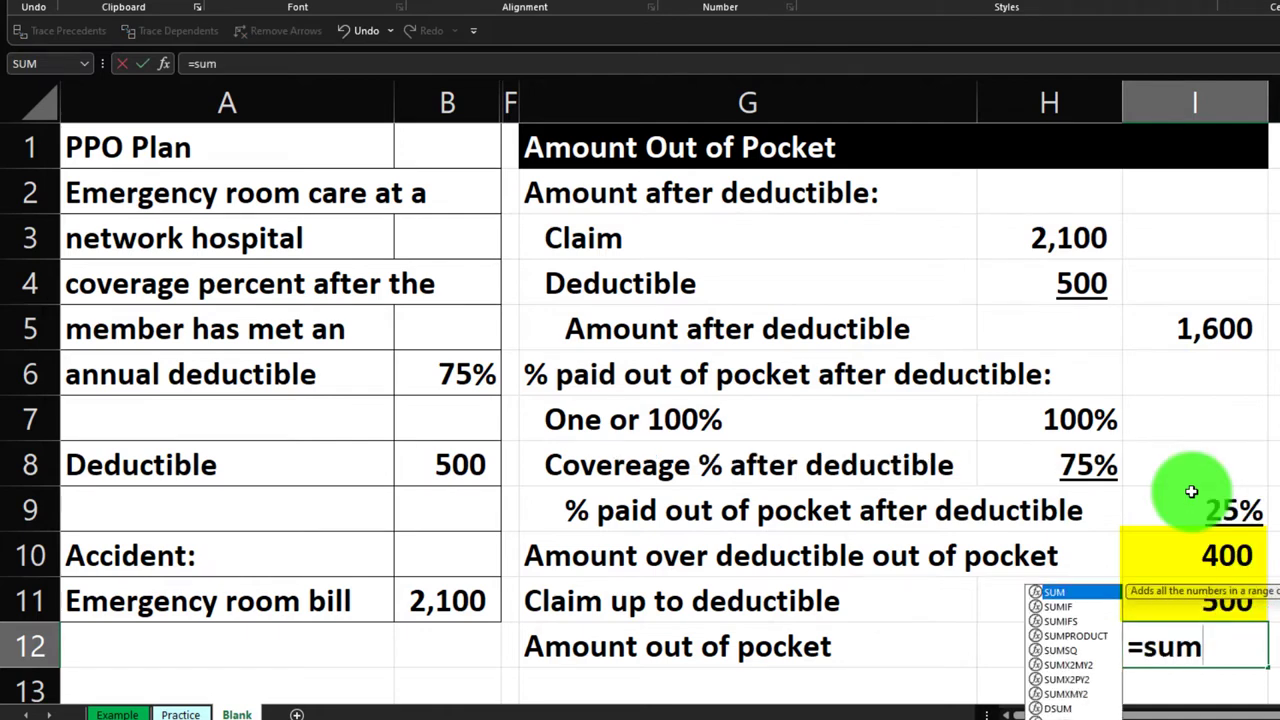
type("(")
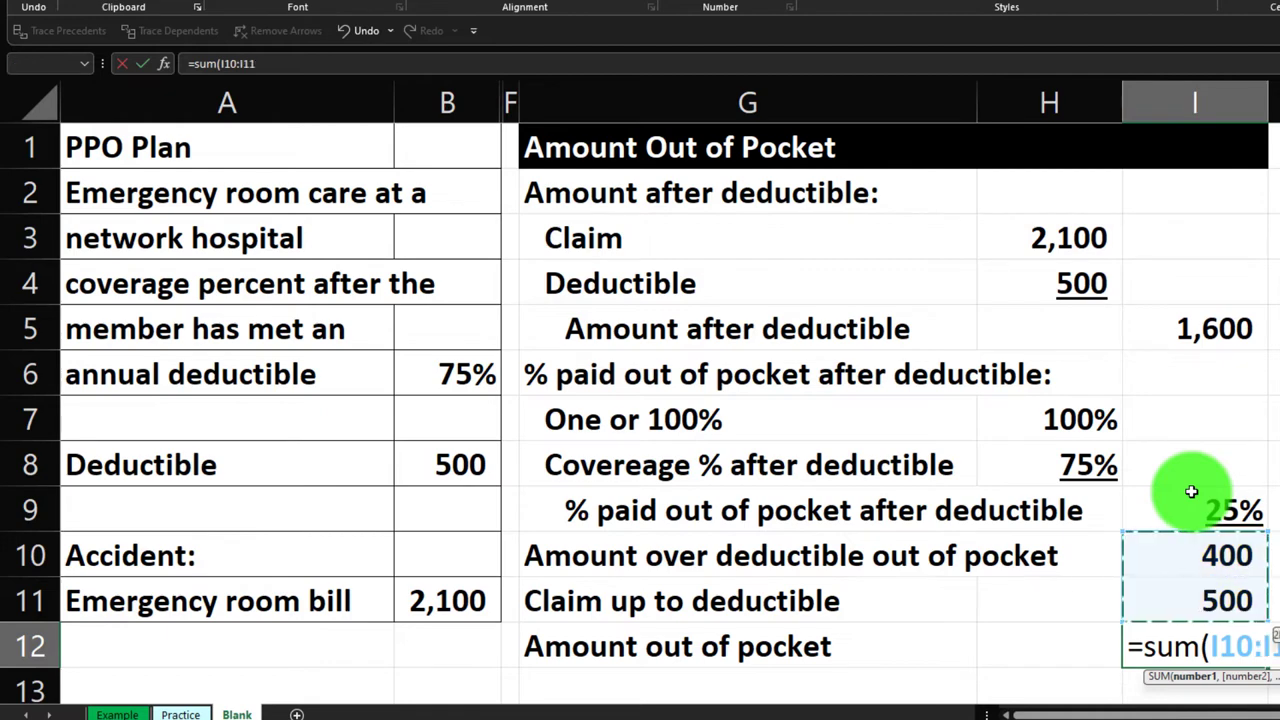
key("Return")
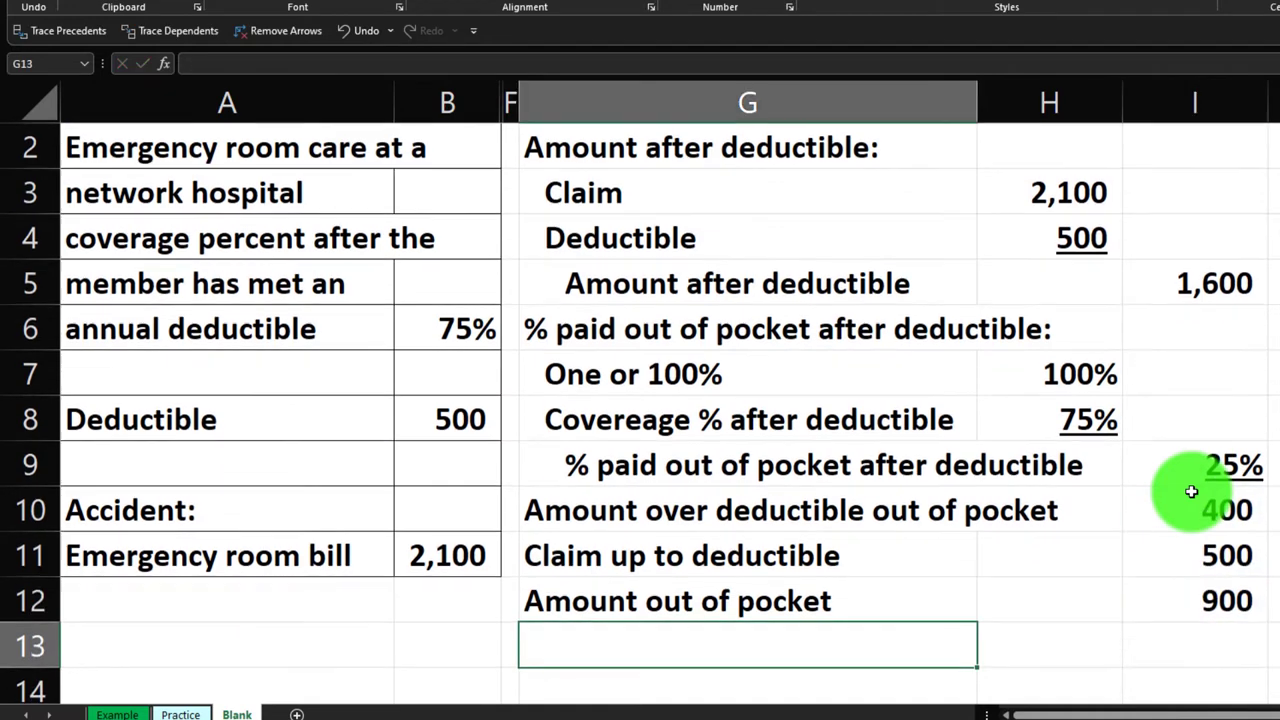
- Underline the amount in I11 and format G2:I12 with cell borders and the recently used light blue fill
left_click(1196, 543)
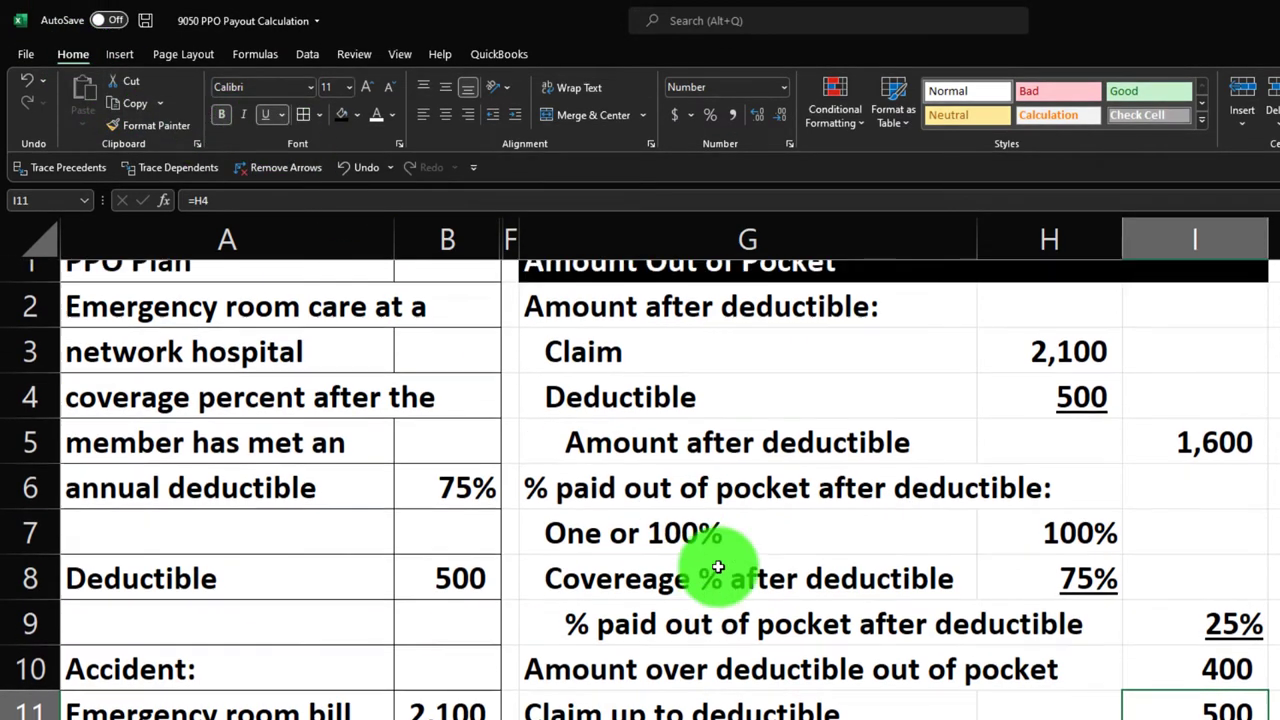
scroll(718, 560, "up", 1)
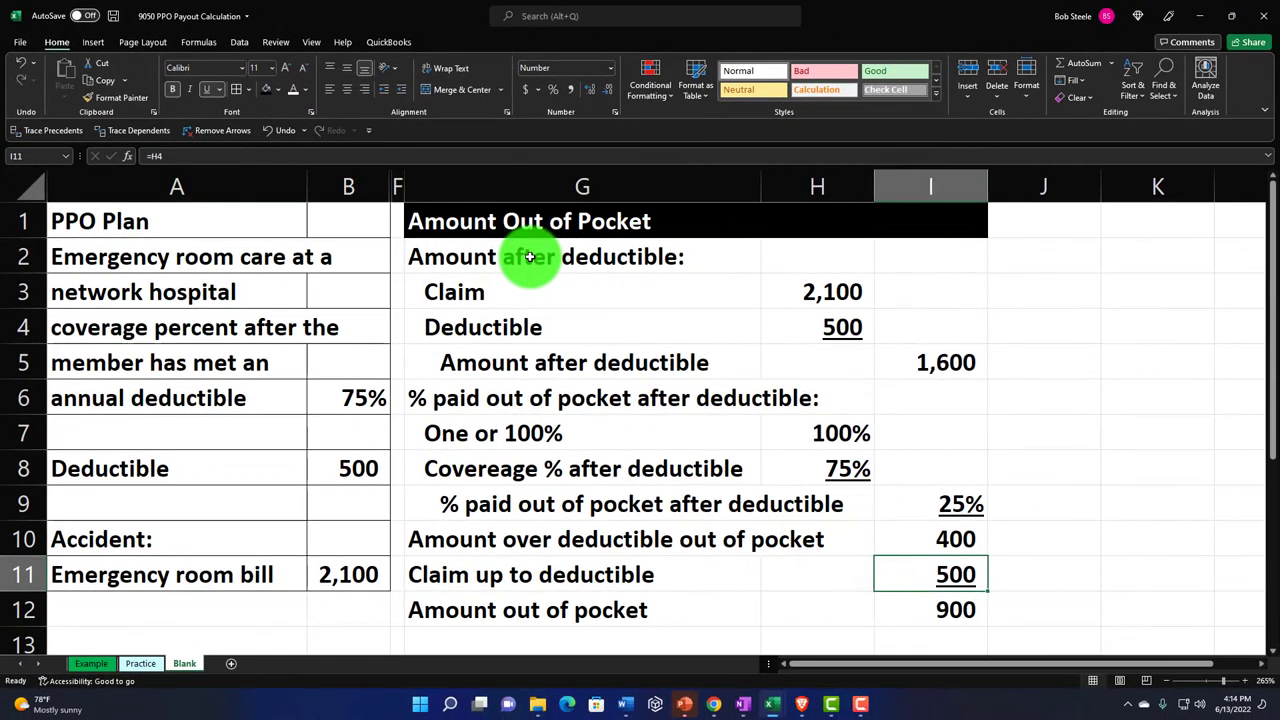
left_click_drag(550, 266, 909, 600)
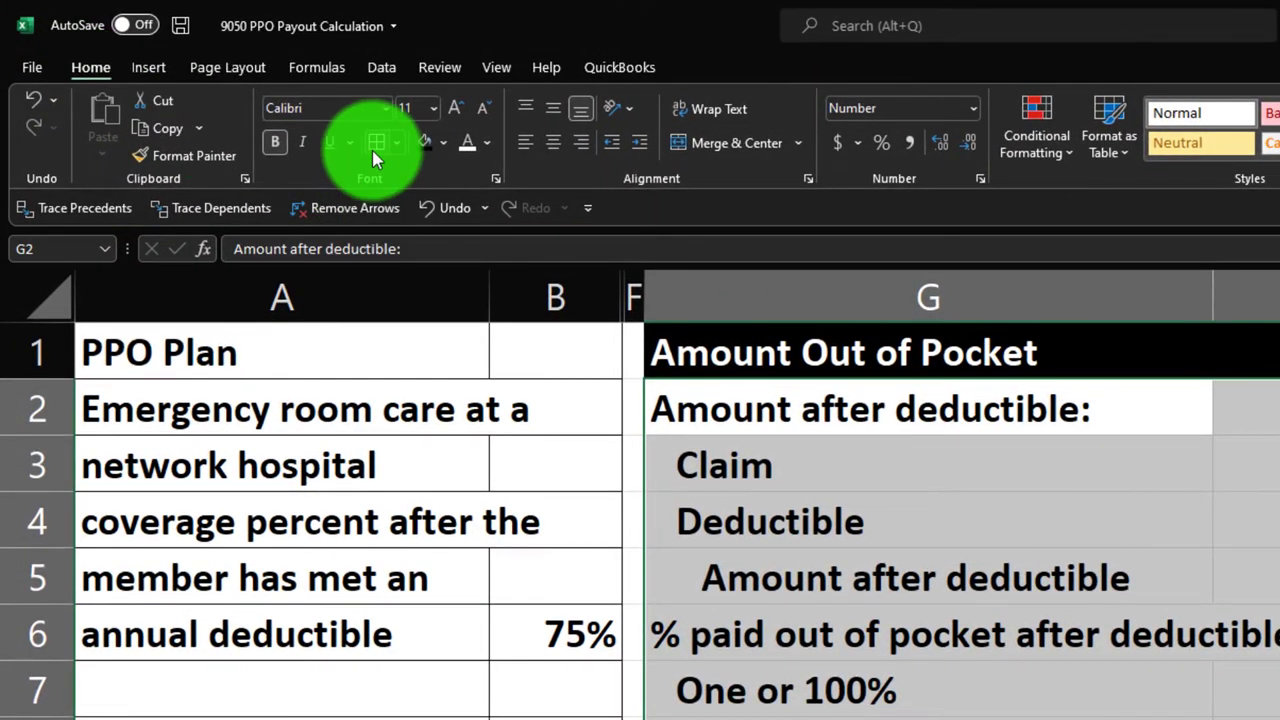
left_click(443, 148)
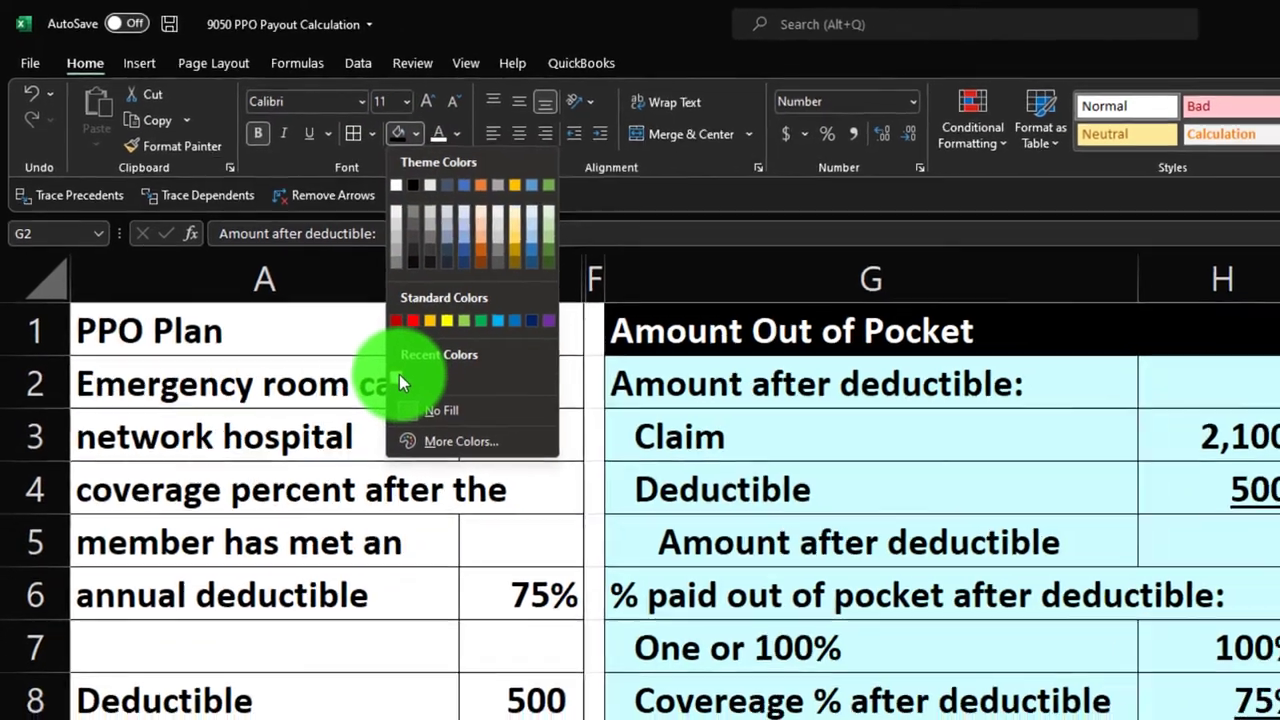
left_click(399, 378)
left_click(997, 617)
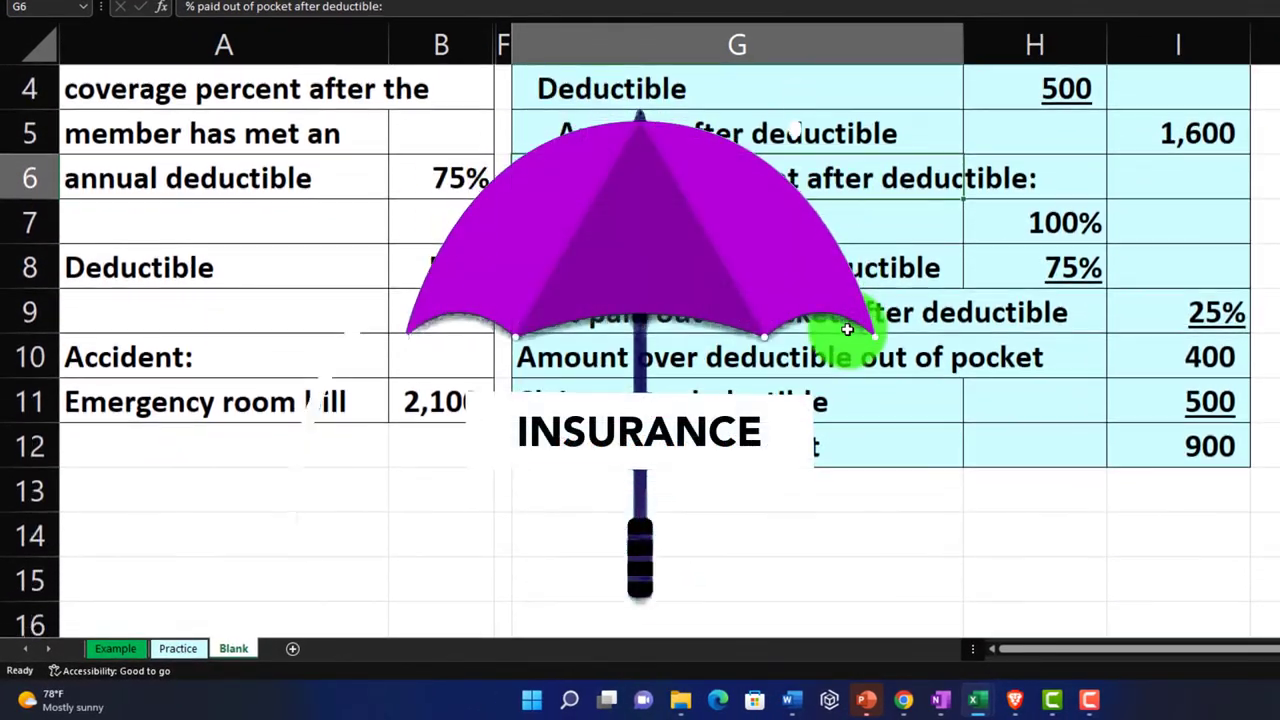
- Enter the heading "Amount Paid by Insurance" in G14 and format G14:H14 with black fill and white text
left_click(694, 532)
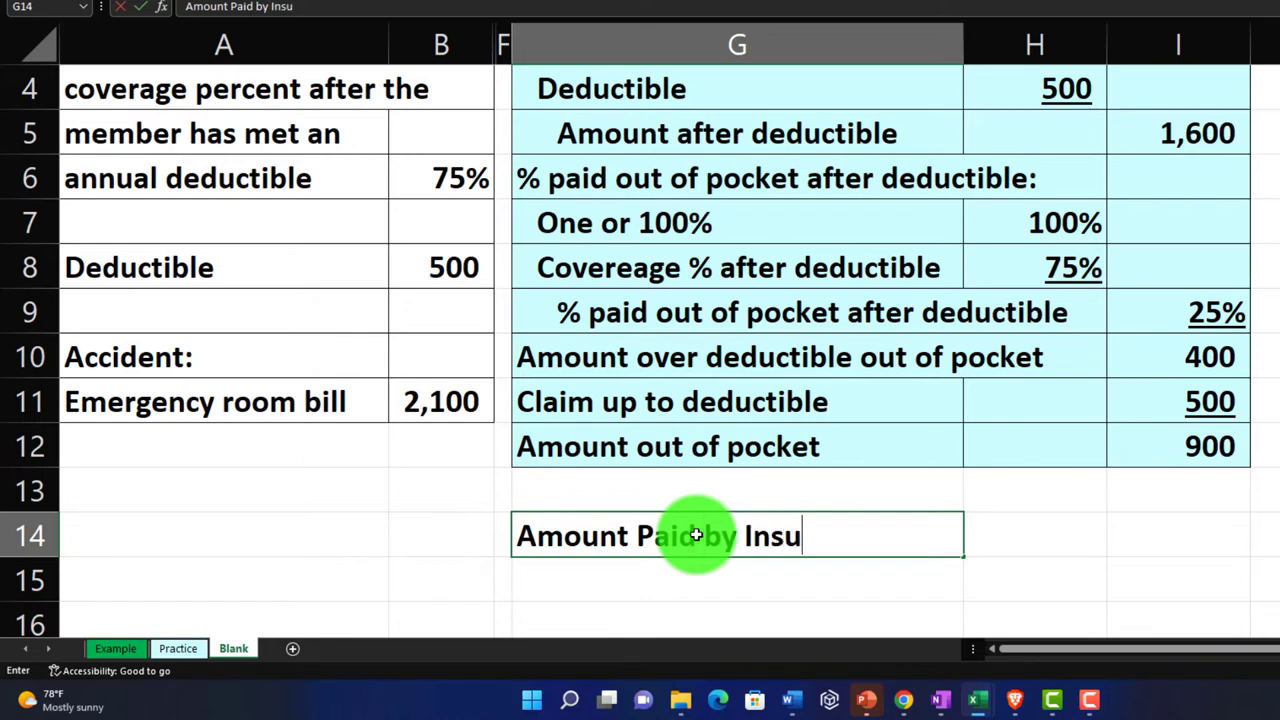
key("Return")
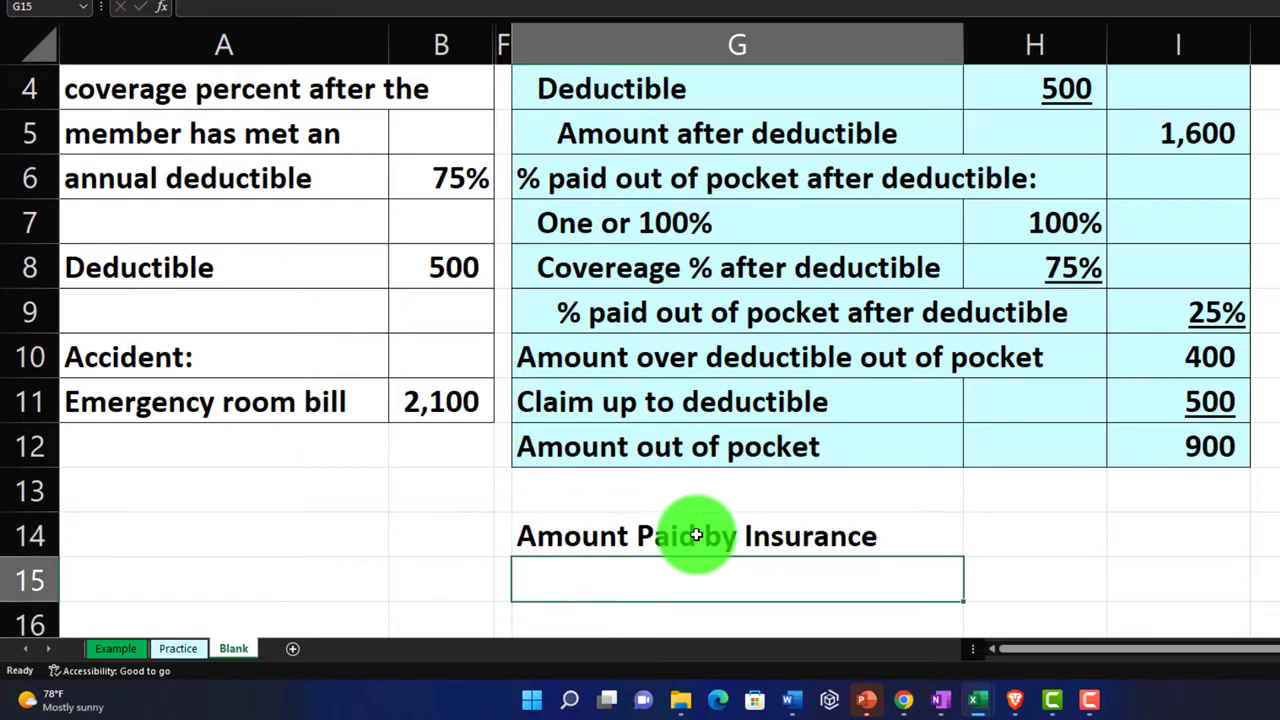
left_click_drag(714, 536, 986, 534)
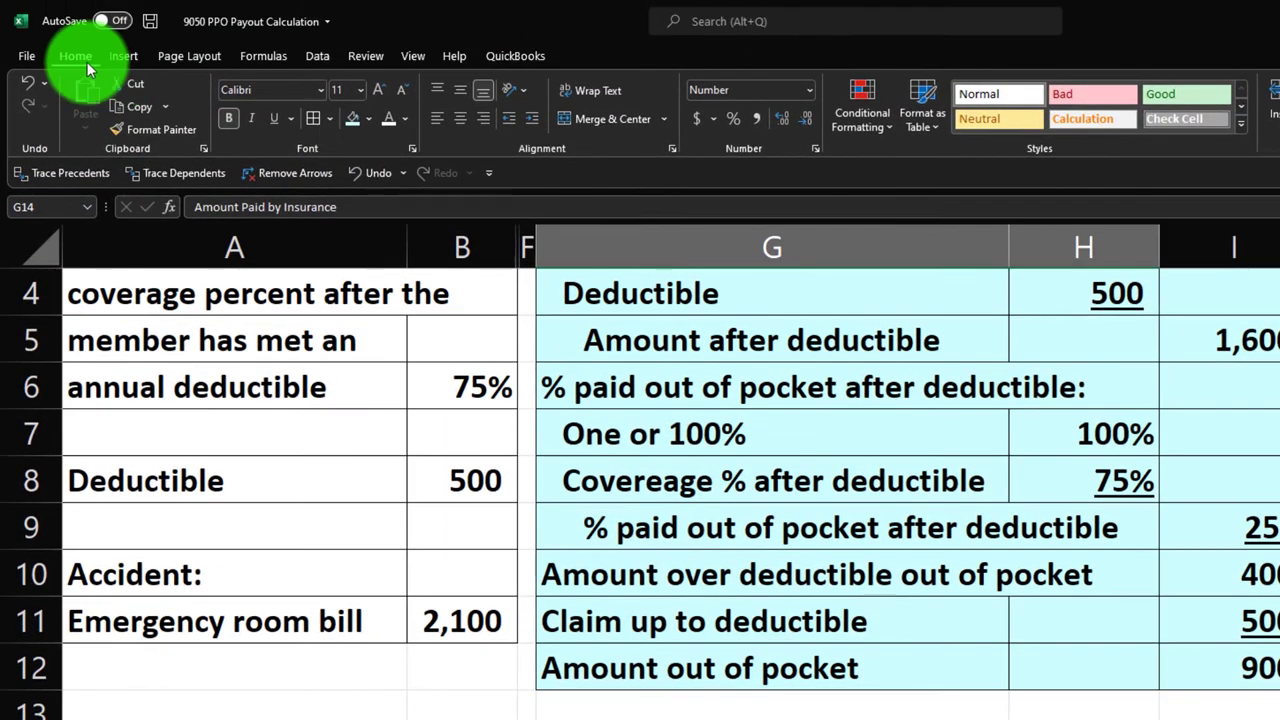
left_click(367, 120)
left_click(370, 160)
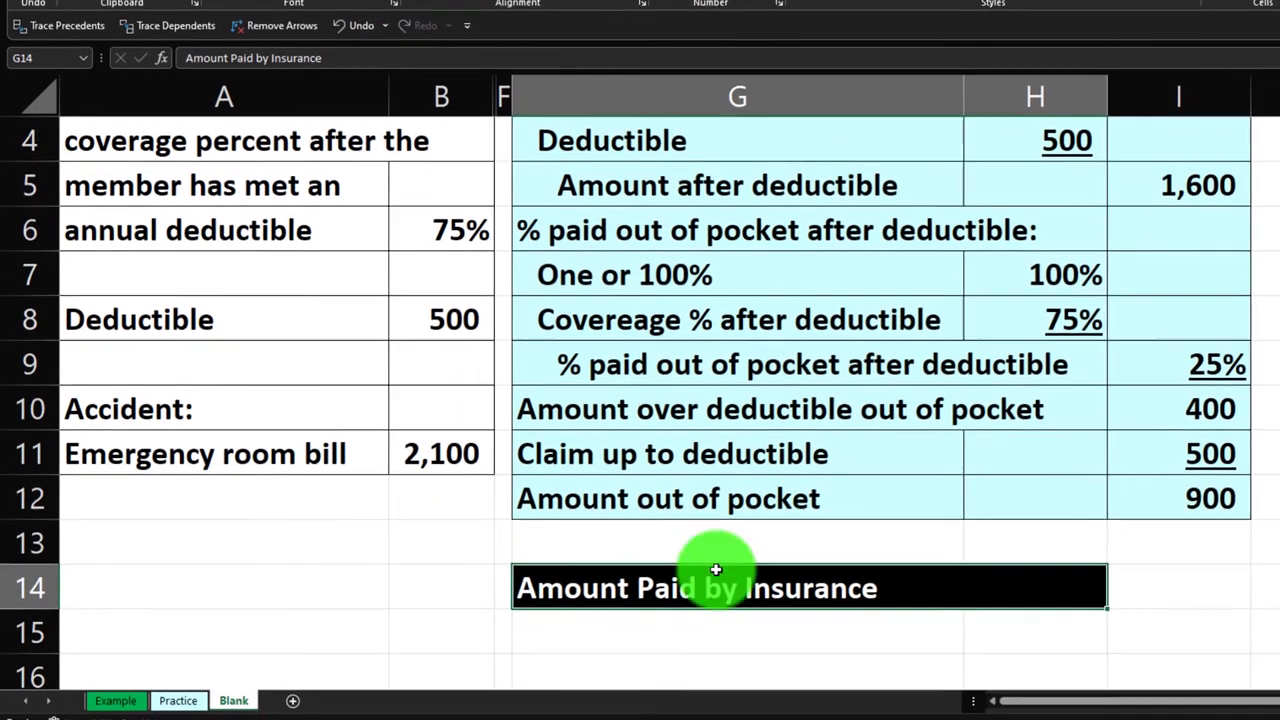
- Link G15 to the Claim label of the upper table with =G3
left_click(711, 643)
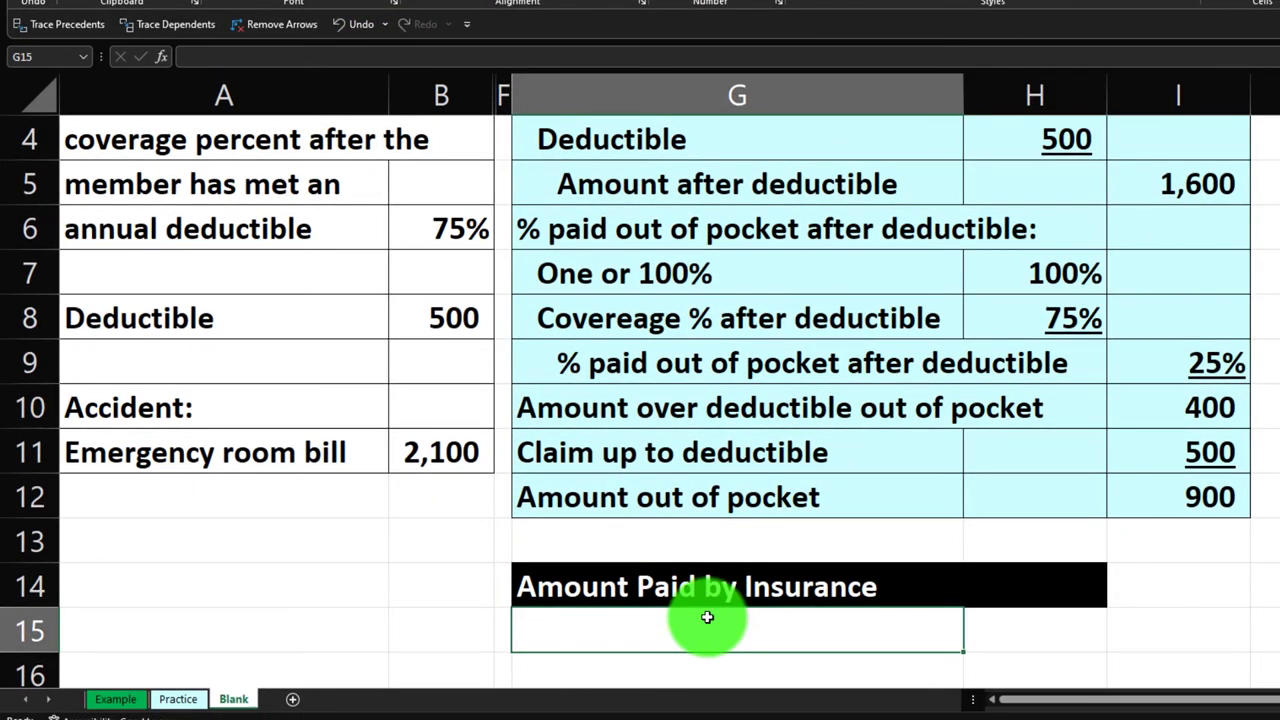
type("=")
key("Up")
key("Up")
key("Up")
key("Up")
key("Up")
key("Up")
key("Up")
key("Up")
key("Up")
key("Up")
key("Up")
key("Up")
key("Up")
key("Up")
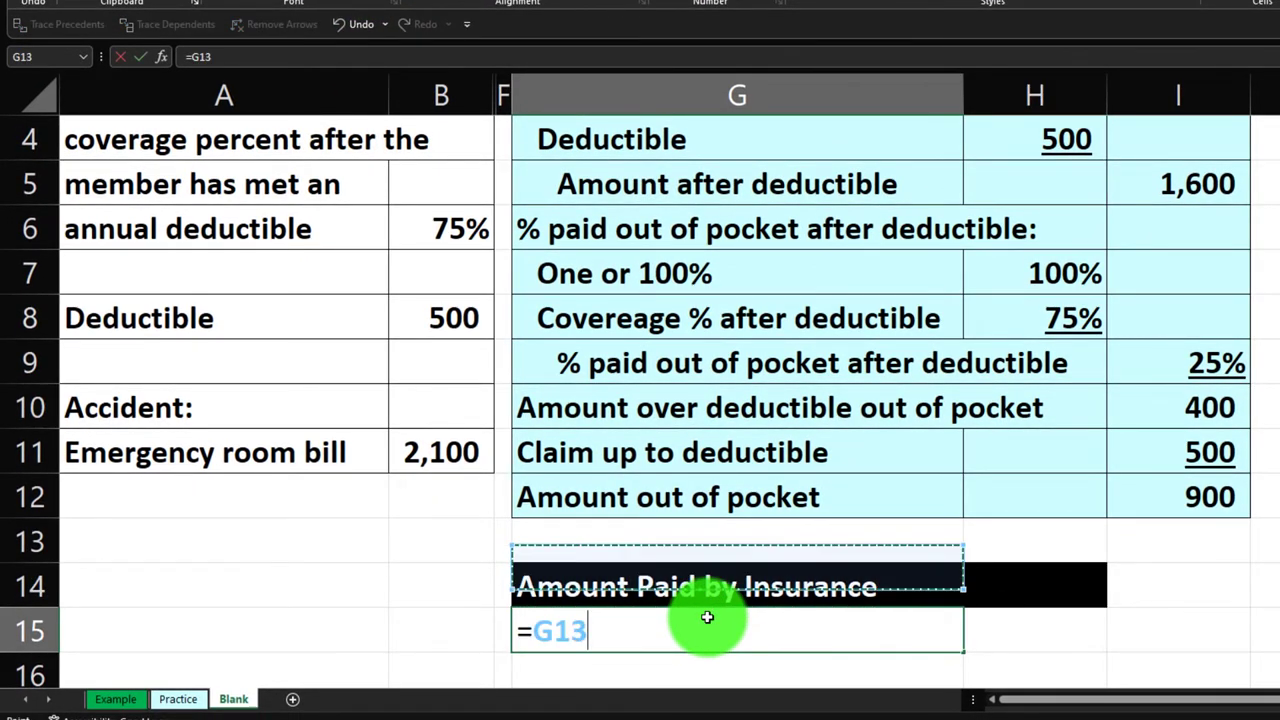
key("Down")
key("Down")
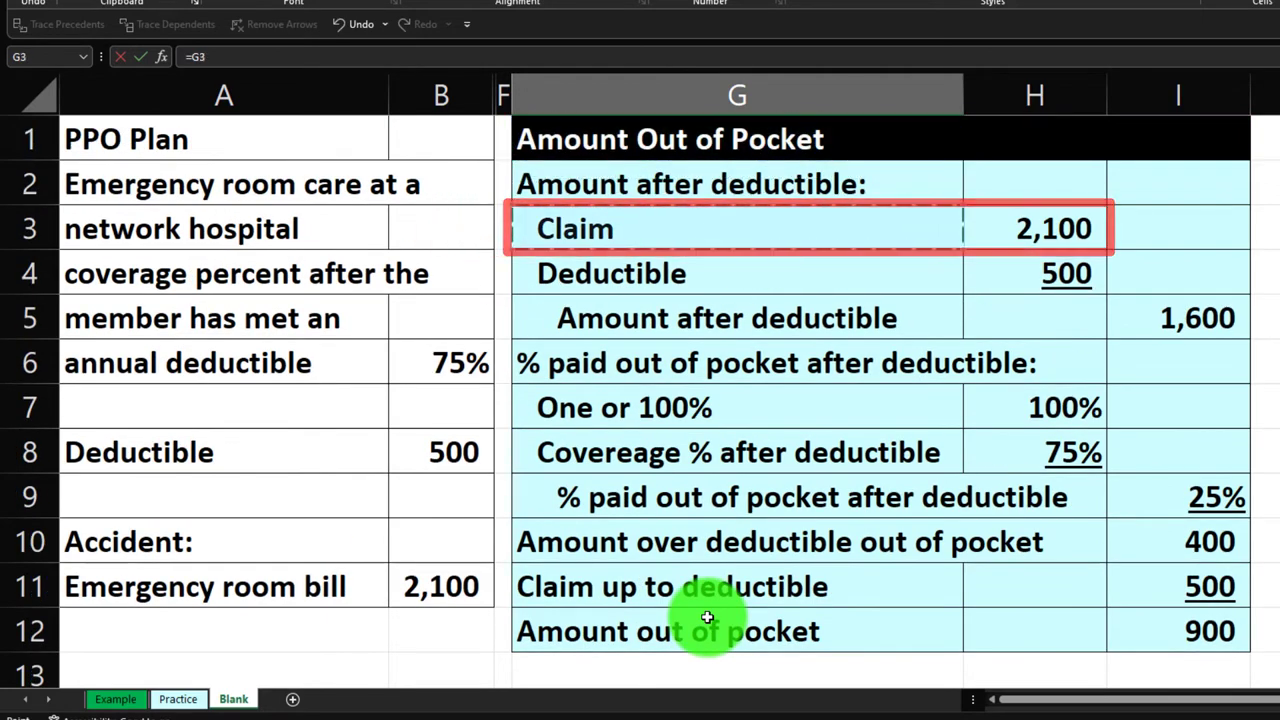
key("Tab")
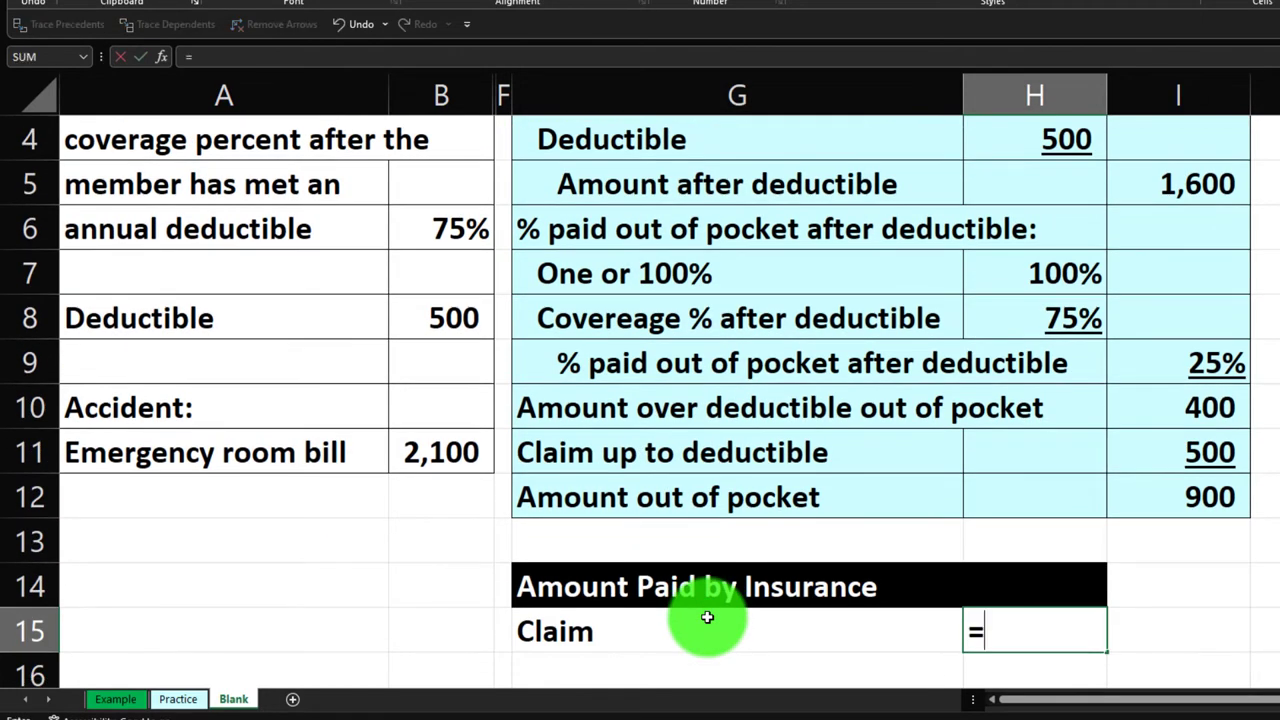
- Link H15 to the claim amount of the upper table with =H3
type("=")
key("Up")
key("Up")
key("Up")
key("Up")
key("Up")
key("Up")
key("Up")
key("Up")
key("Up")
key("Up")
key("Up")
key("Up")
key("Up")
key("Down")
key("Down")
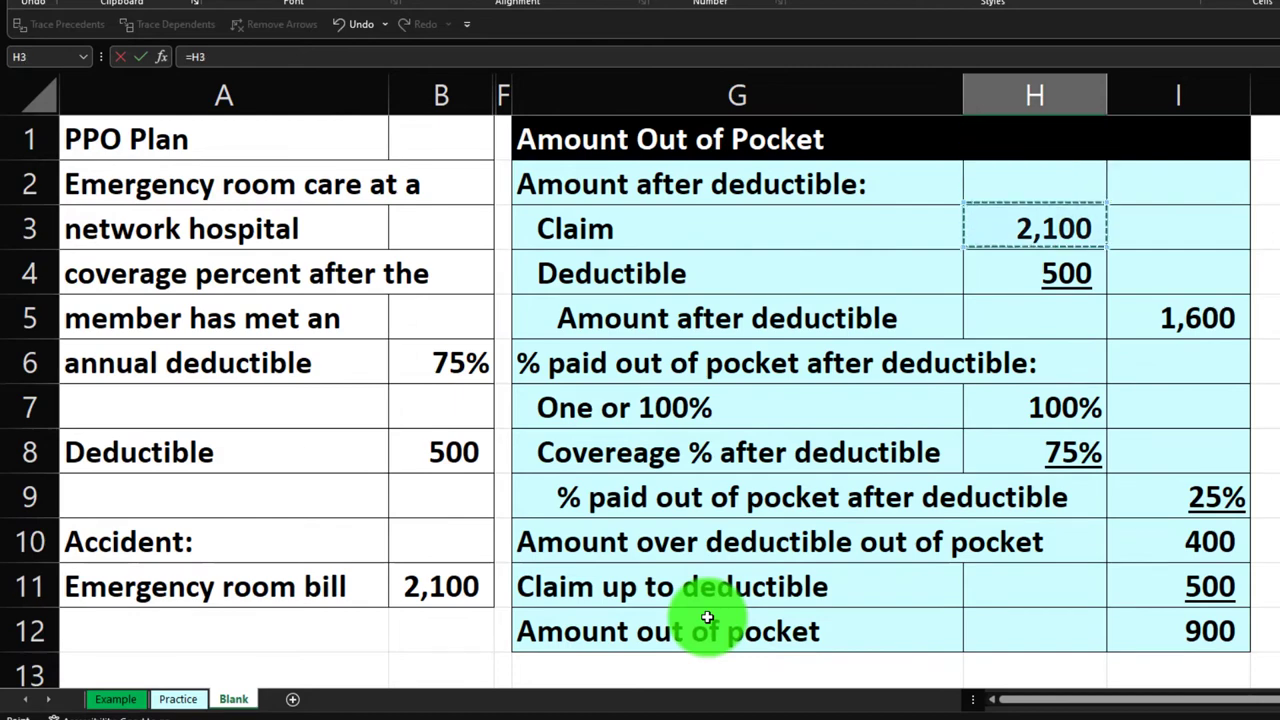
key("Return")
- Link G16 to the "Amount out of pocket" label with =G12
type("=")
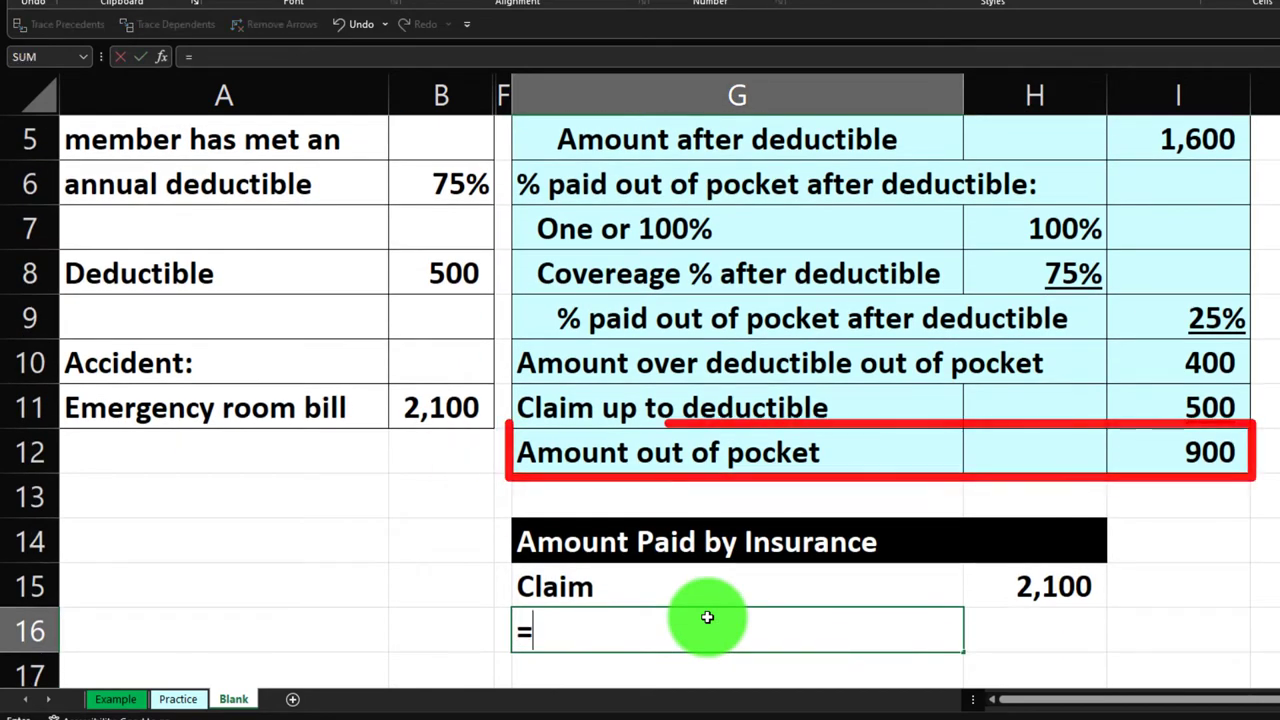
key("Up")
key("Up")
key("Up")
key("Up")
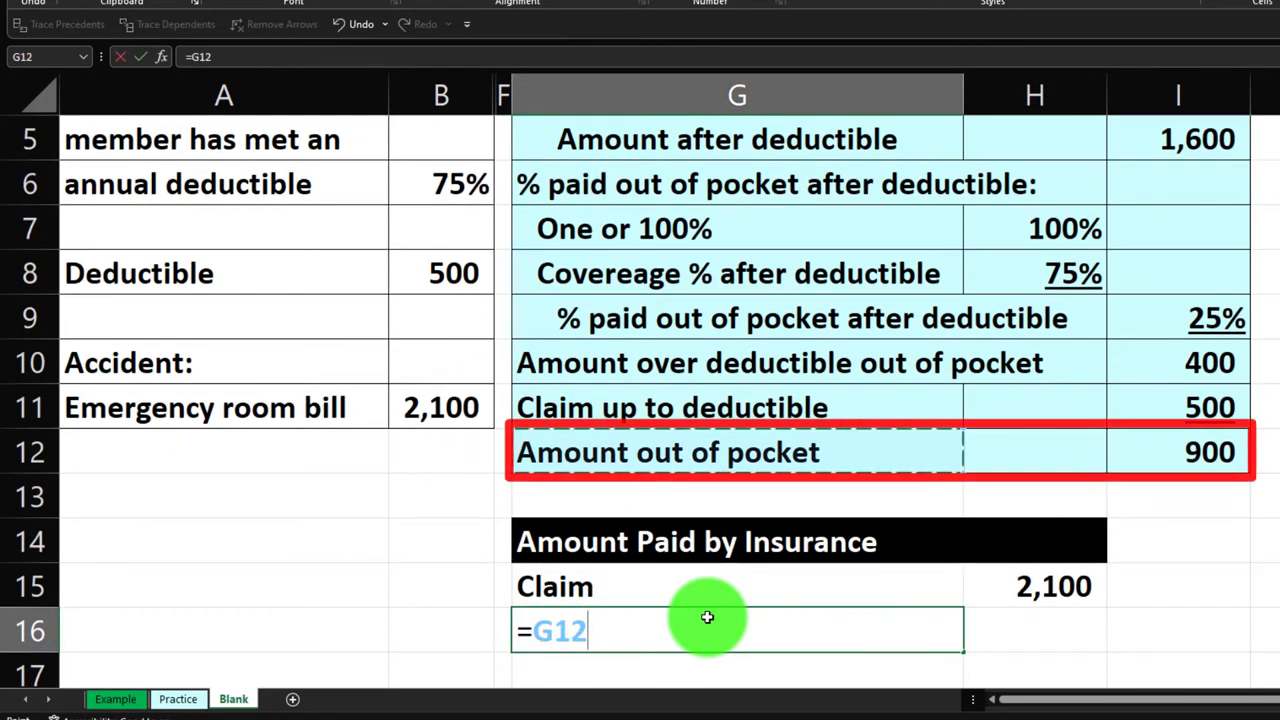
key("Tab")
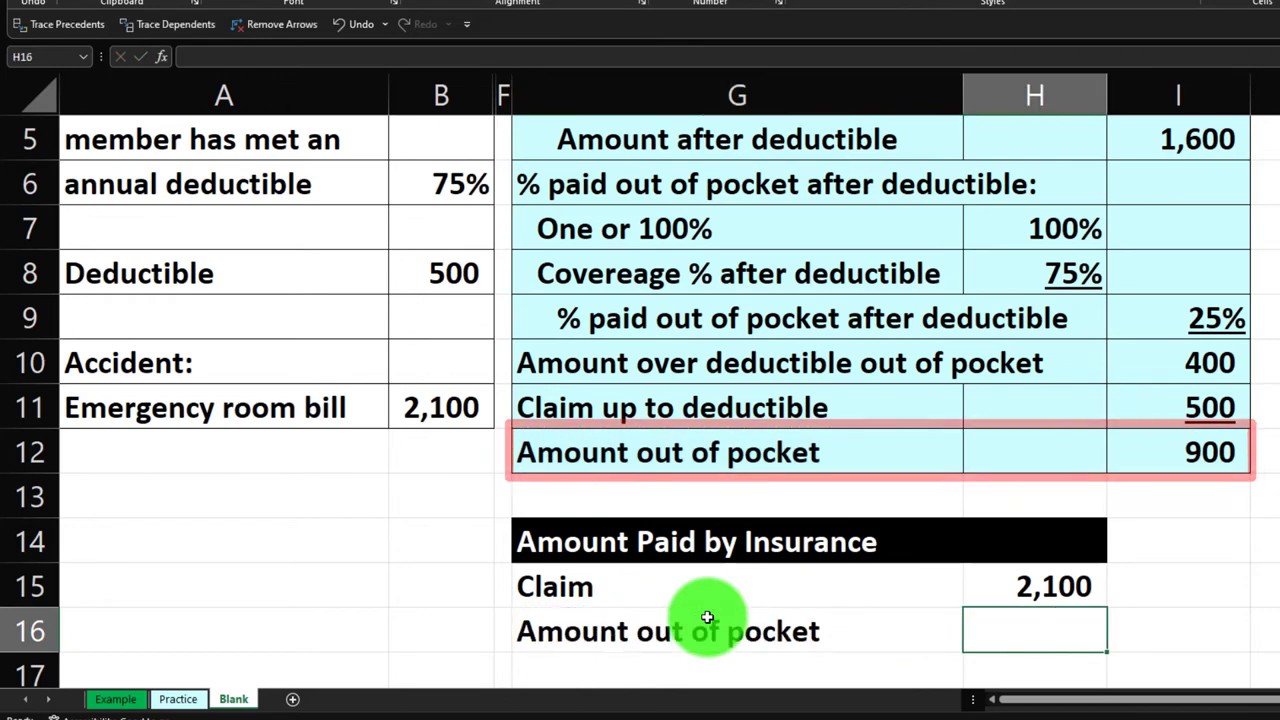
- Link H16 to the total out-of-pocket amount with =I12
type("=")
key("Up")
key("Up")
key("Up")
key("Up")
key("Right")
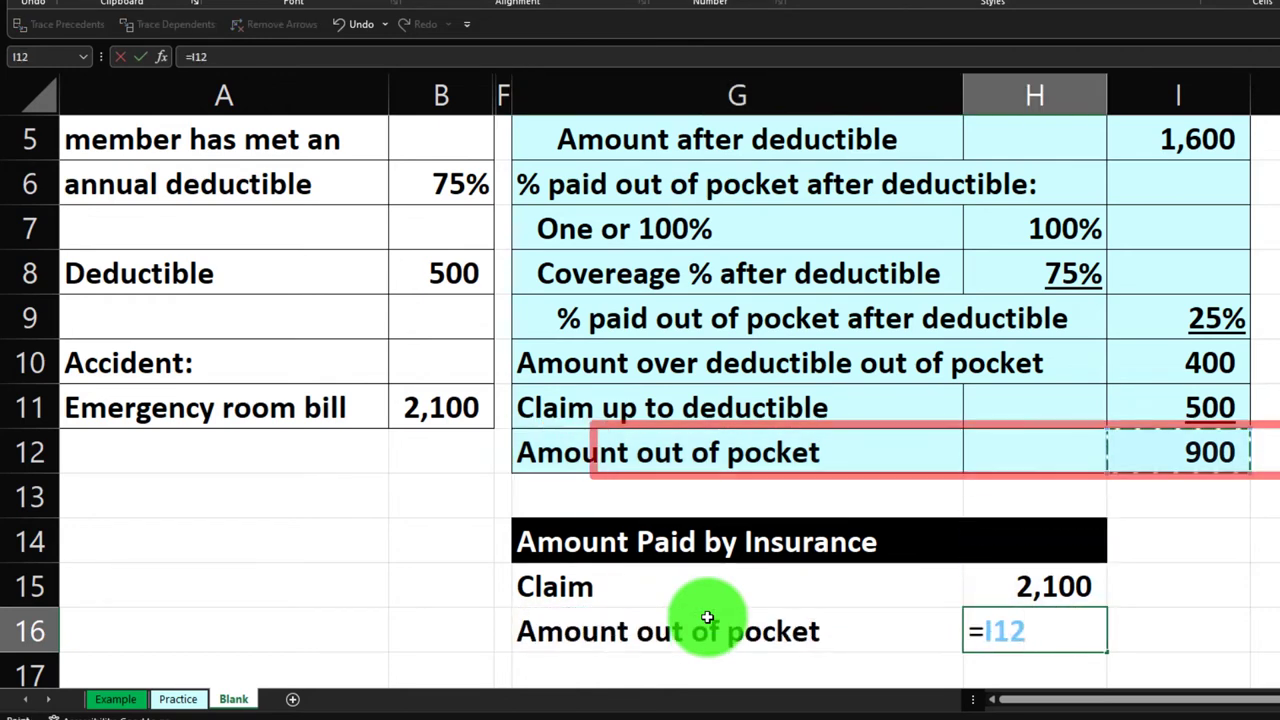
key("Return")
- Add an "Amount paid by insurance" row in G17 and subtract the out-of-pocket amount in H16 from the claim in H15 in H17
type("A")
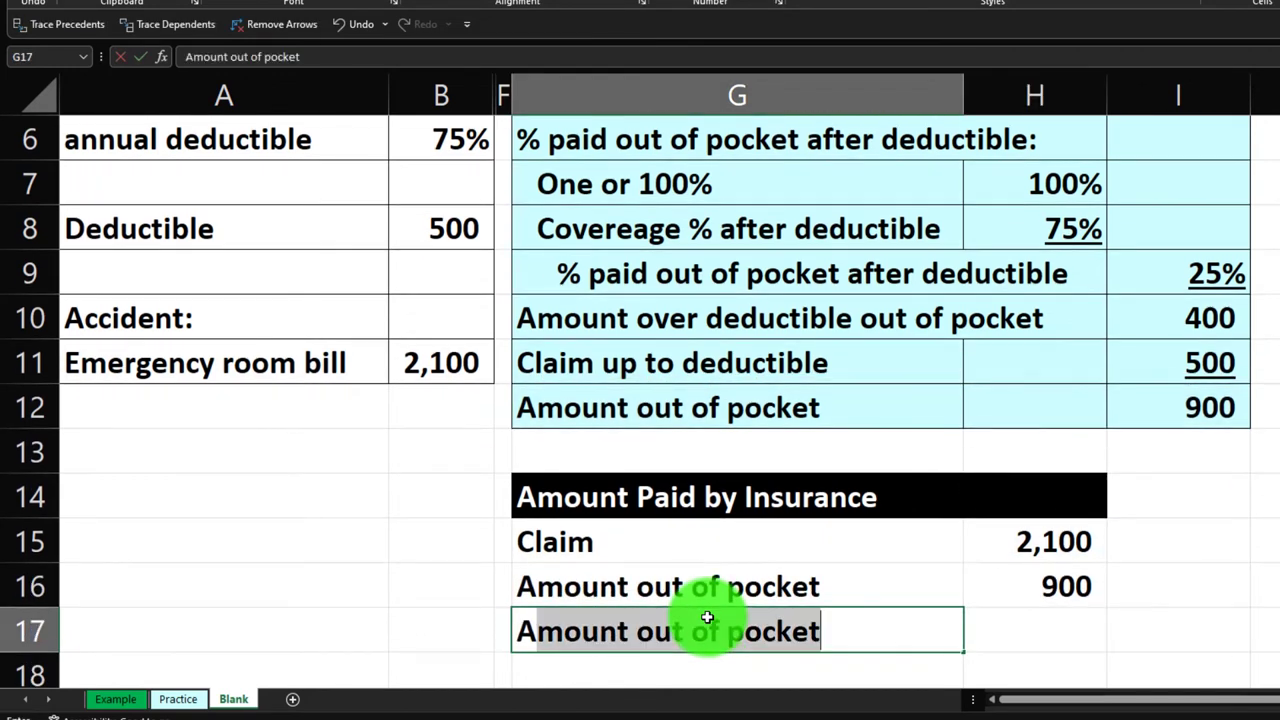
type("mount pa")
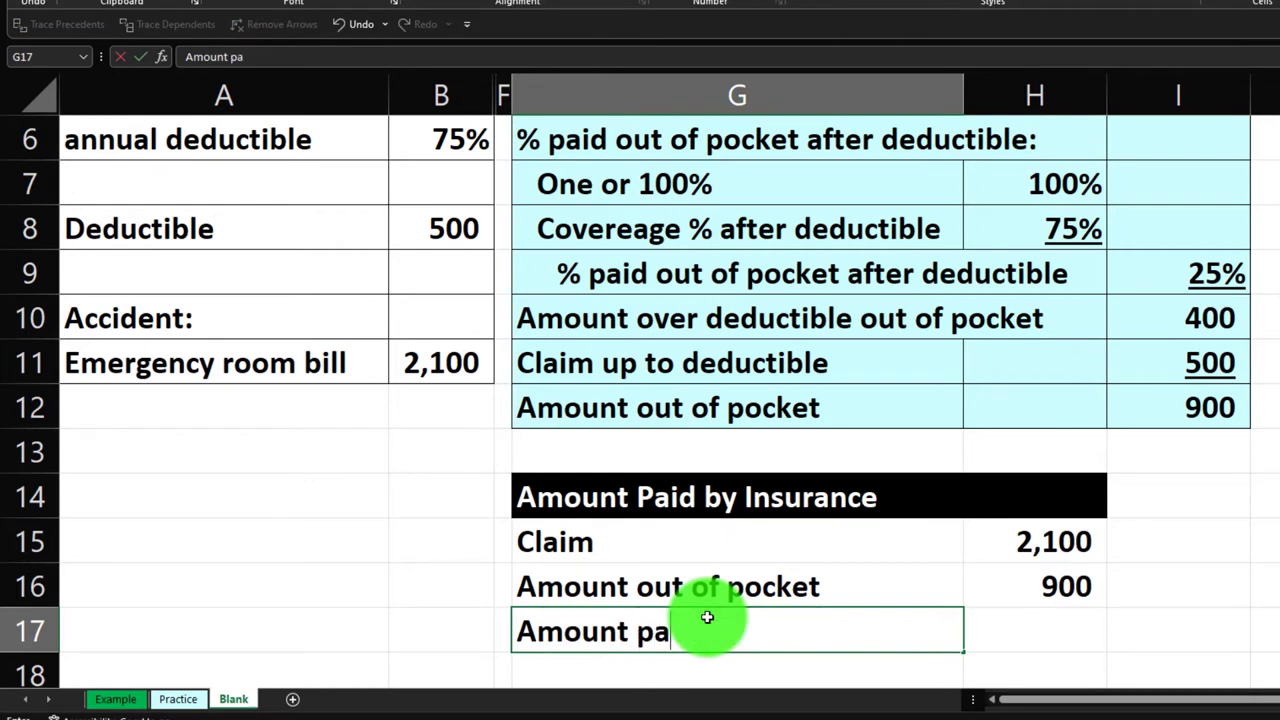
type("id by insuranc")
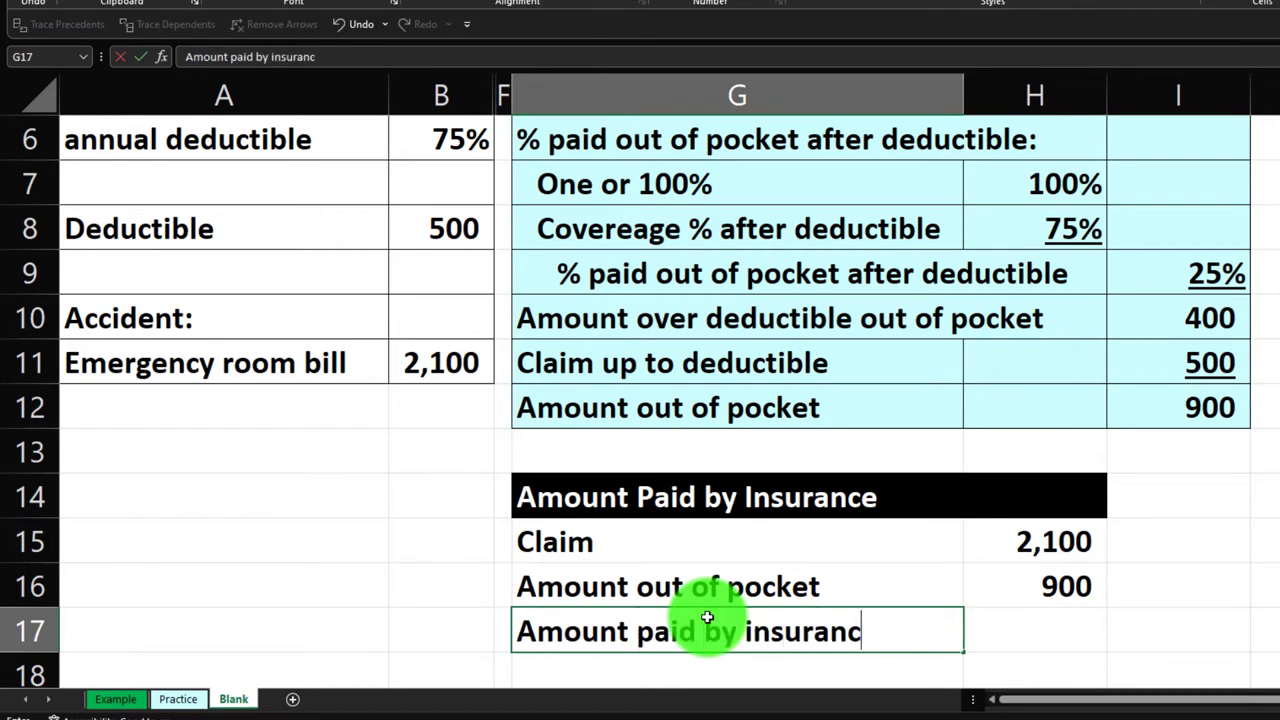
type("e")
key("Tab")
type("=")
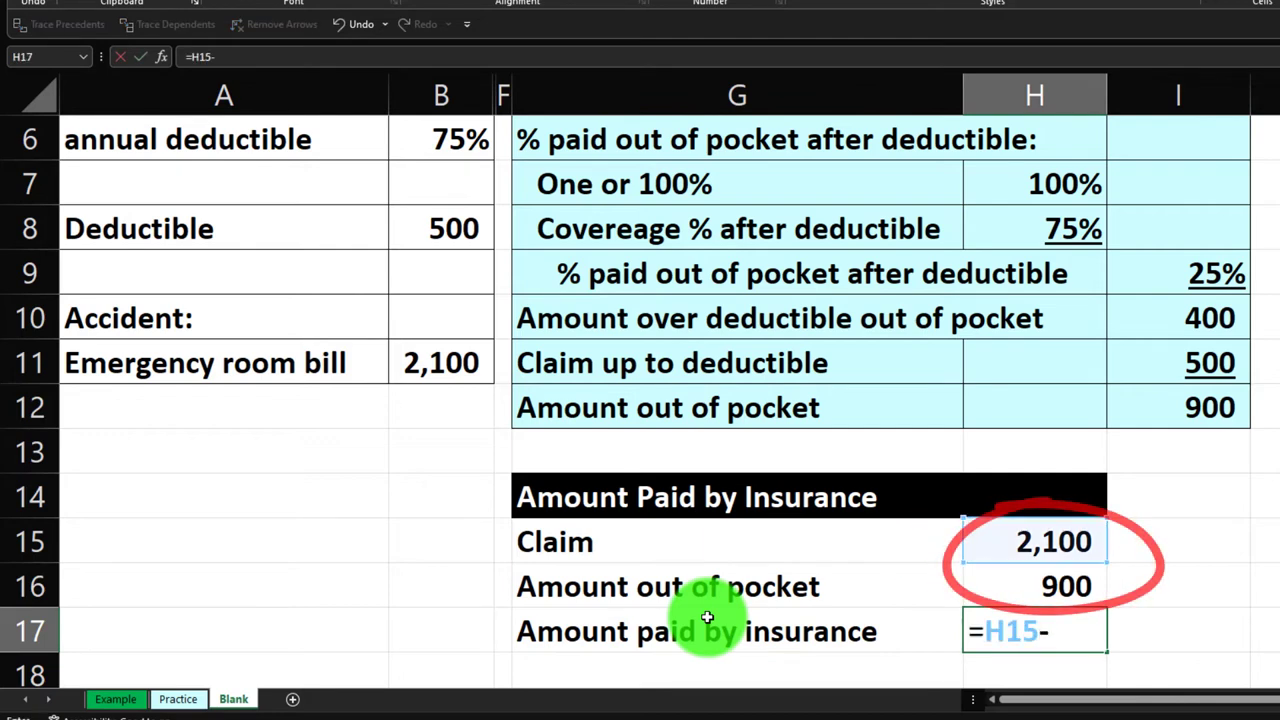
key("Return")
left_click(707, 617)
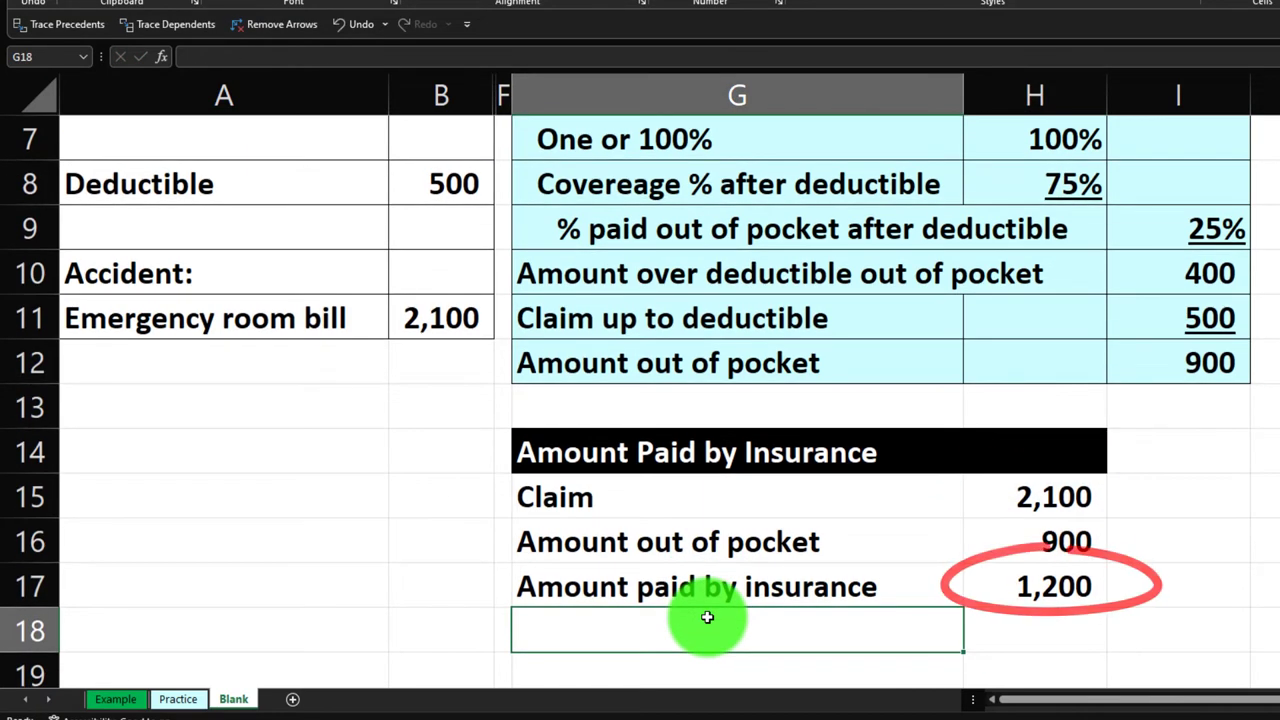
- Format G15:H17 with cell borders and the recently used light blue fill, and underline the out-of-pocket amount in H16
mouse_move(655, 506)
left_mouse_down()
mouse_move(766, 517)
mouse_move(975, 575)
left_mouse_up()
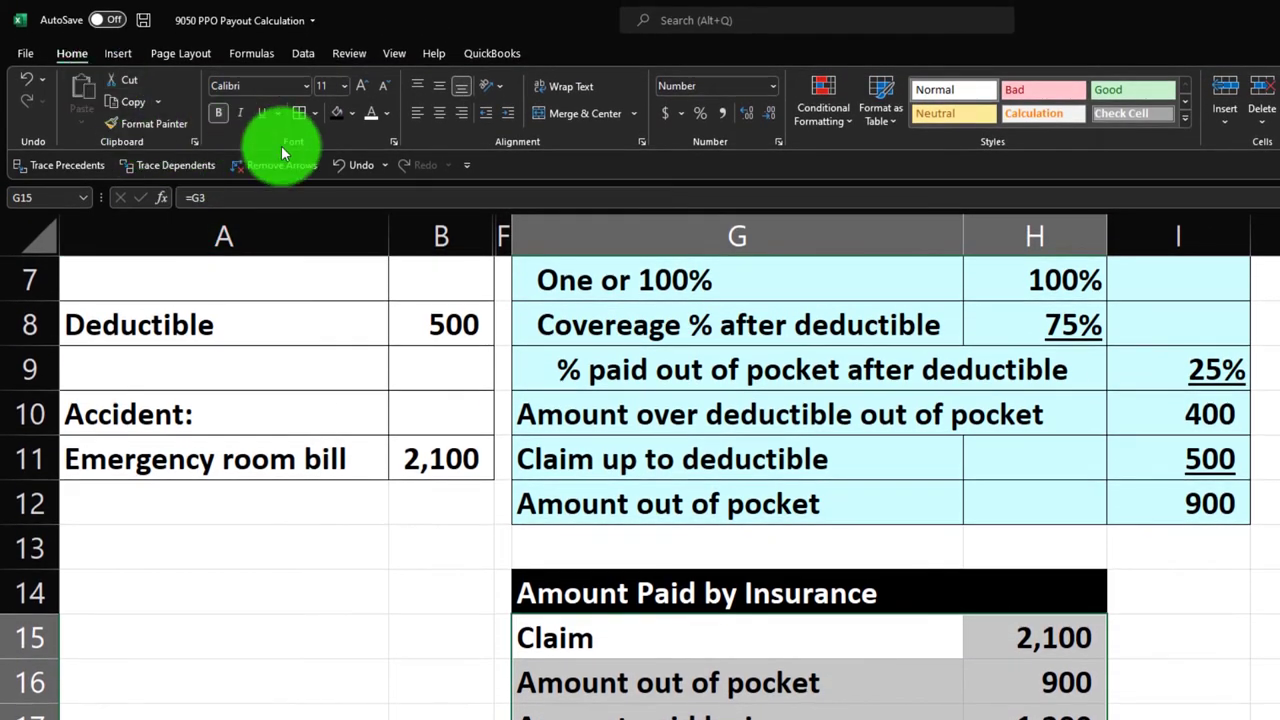
left_click(297, 122)
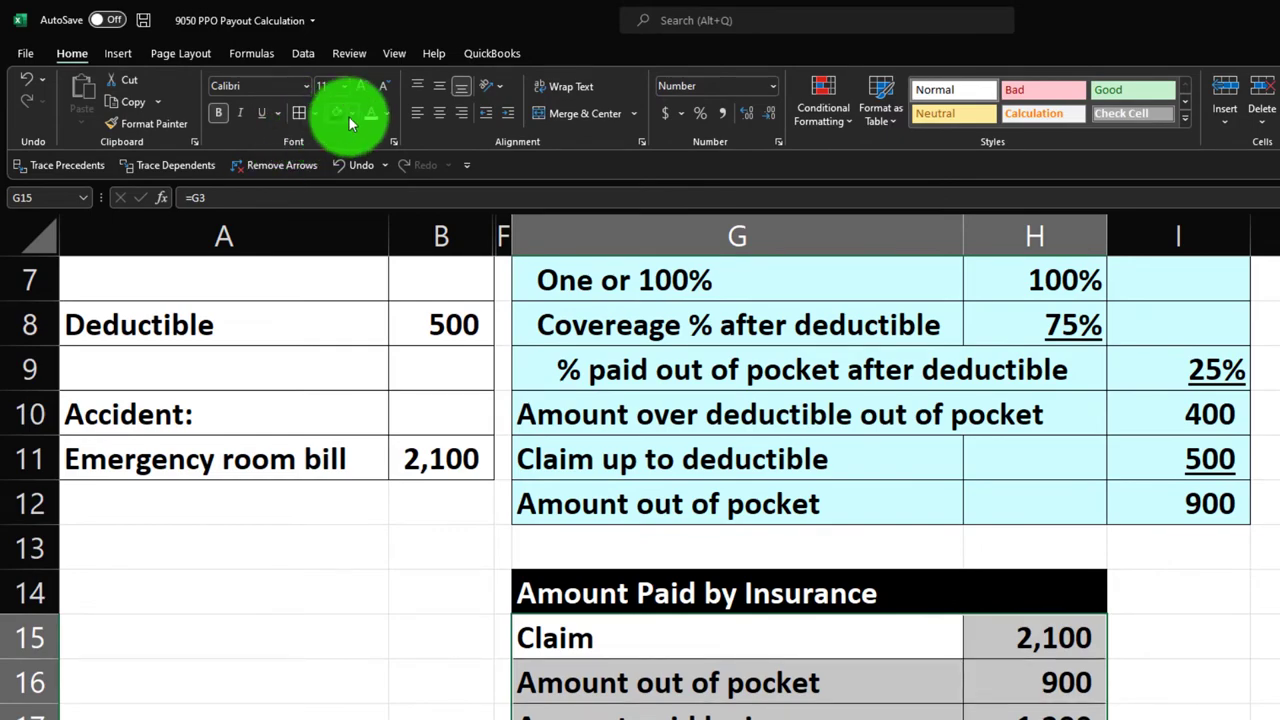
left_click(351, 115)
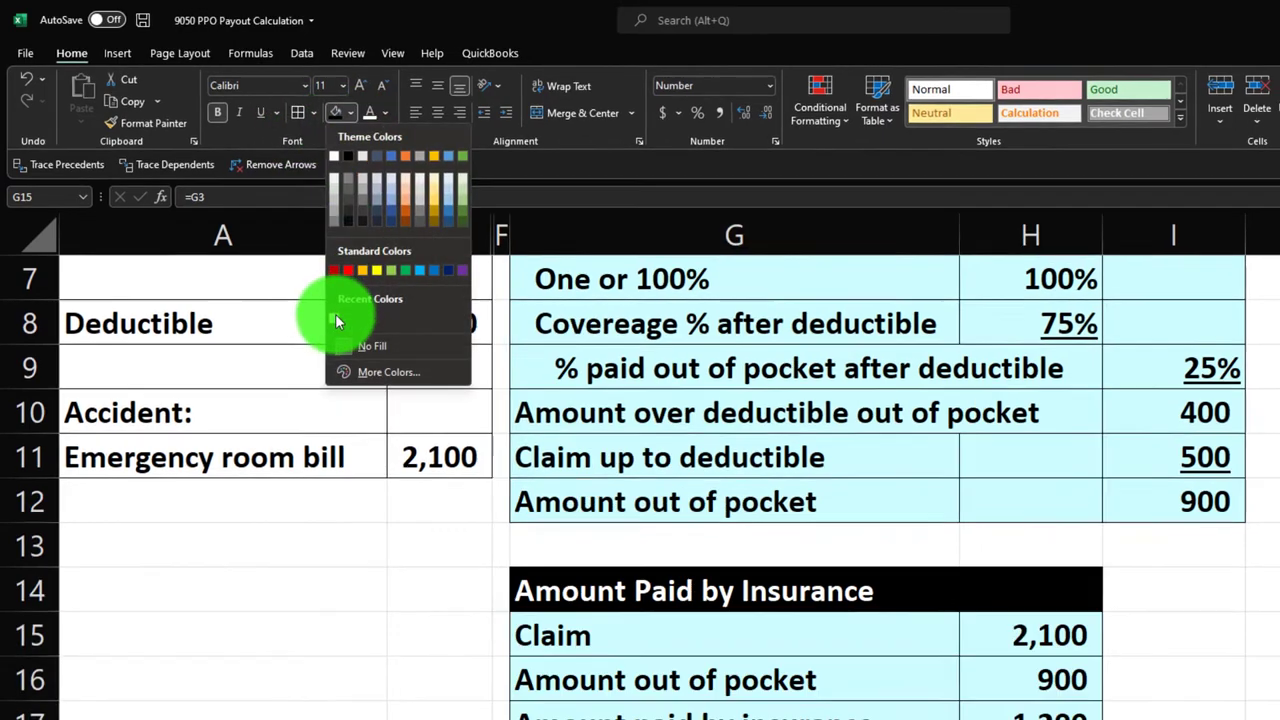
left_click(336, 318)
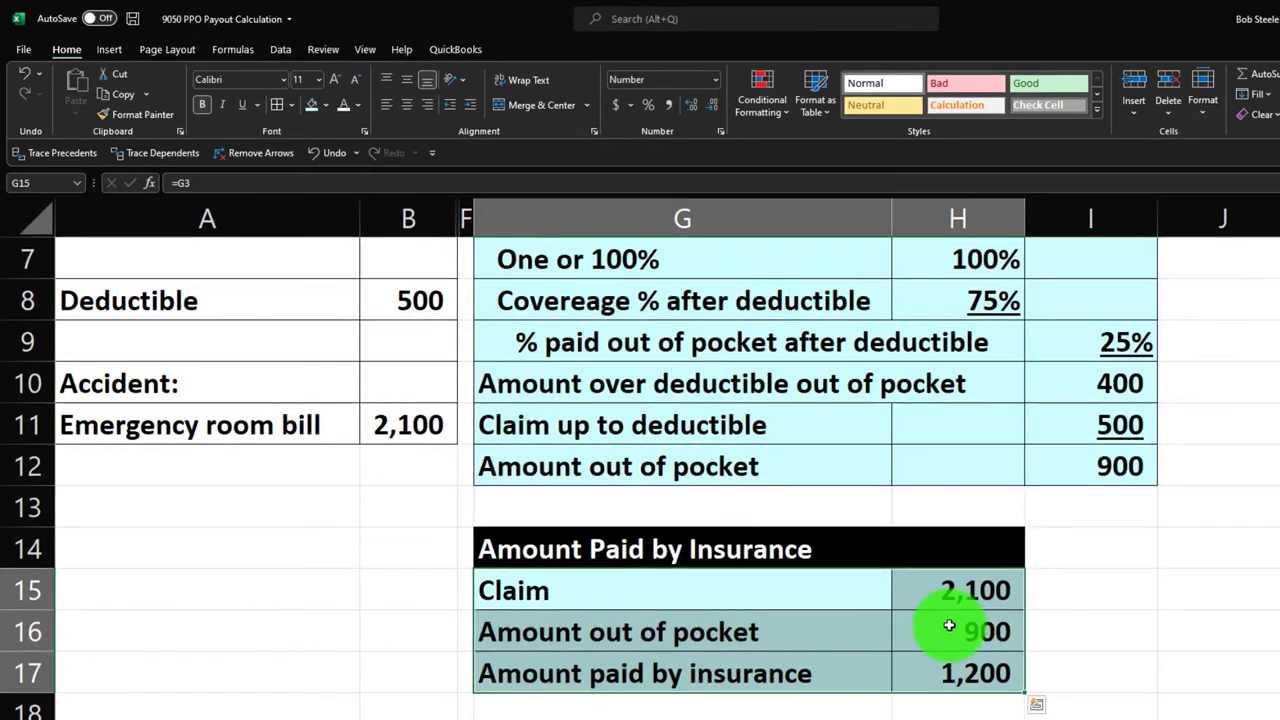
left_click(949, 626)
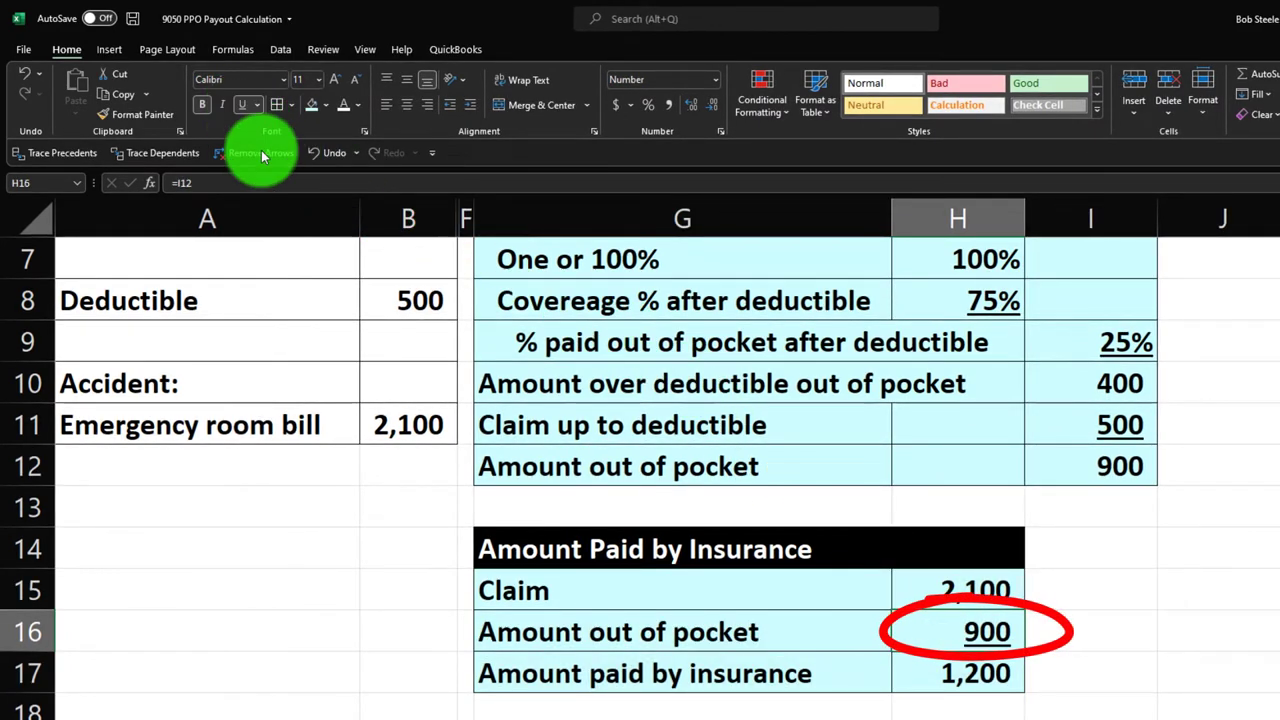
scroll(500, 550, "up", 2)
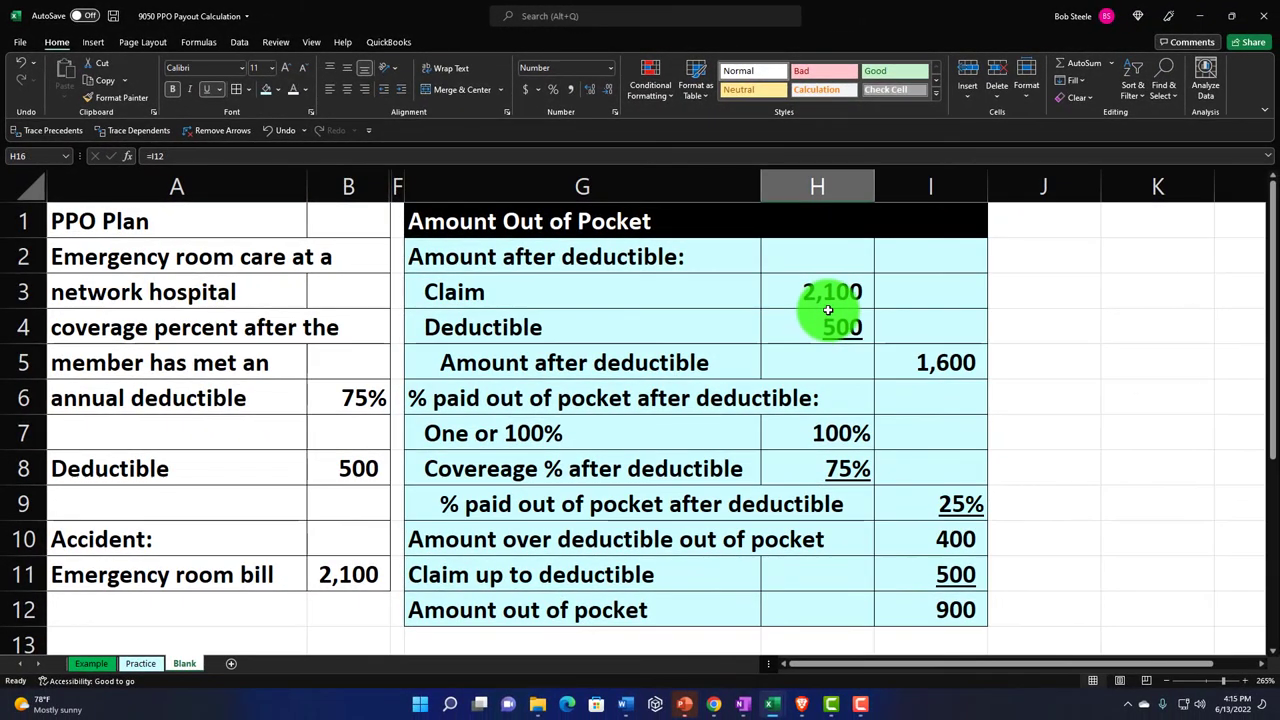
- Enter 2100 in B13, below the emergency room bill, as a note of the original bill amount
scroll(828, 311, "down", 2)
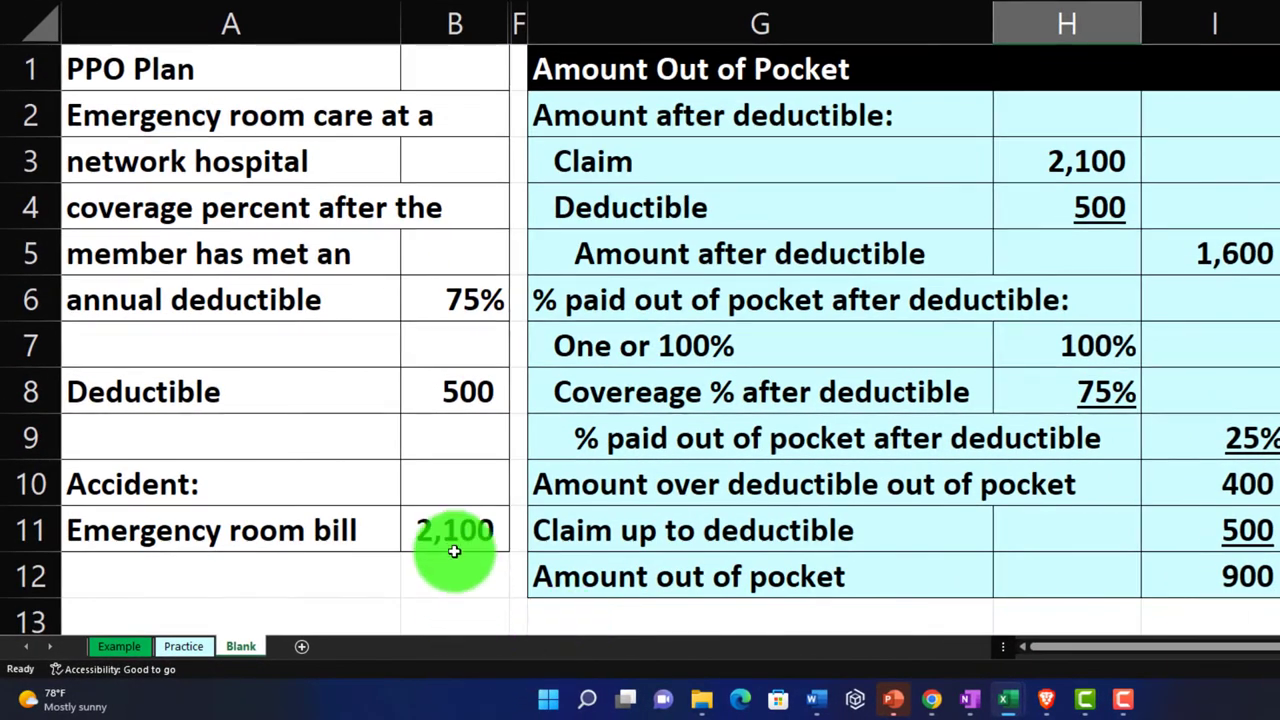
left_click(455, 614)
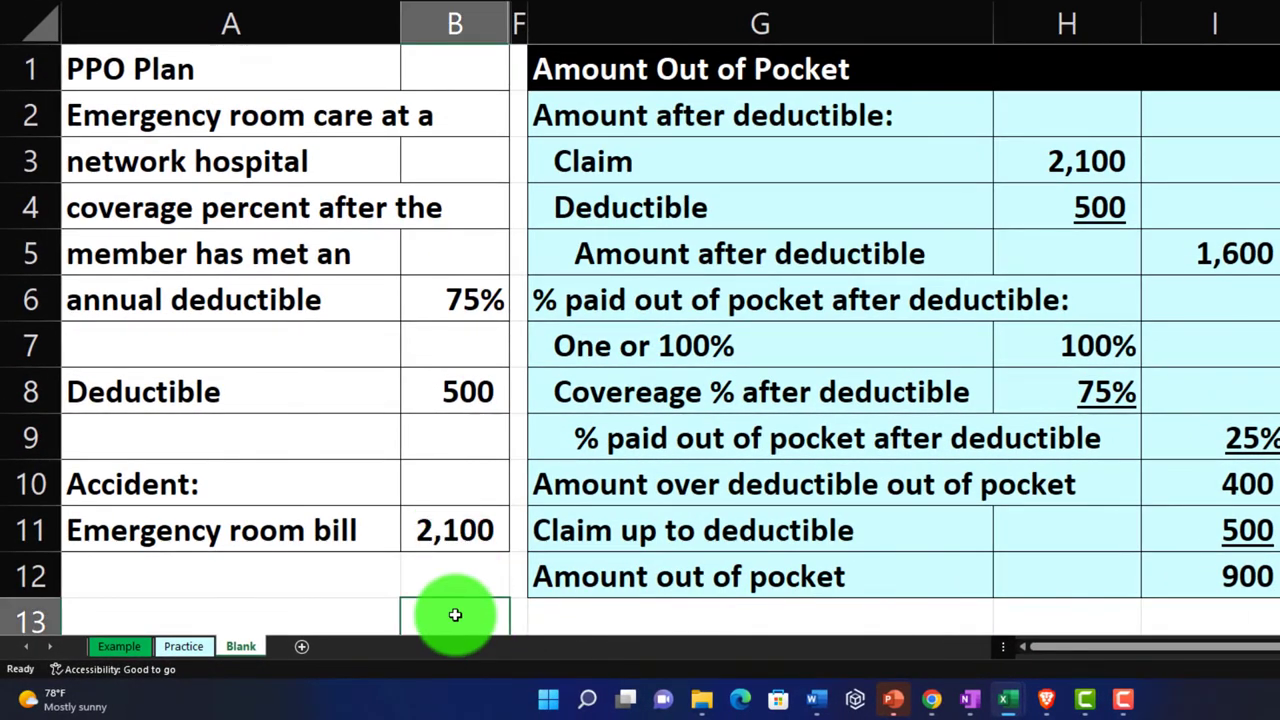
type("2100")
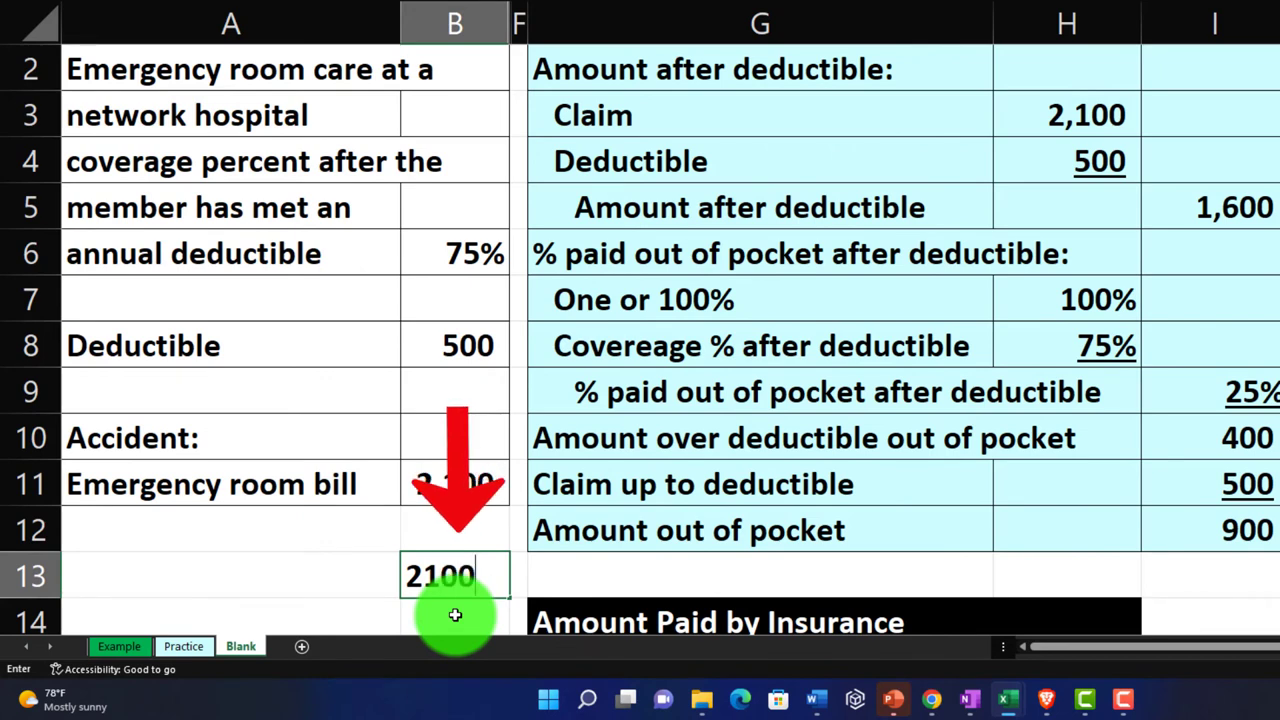
key("Return")
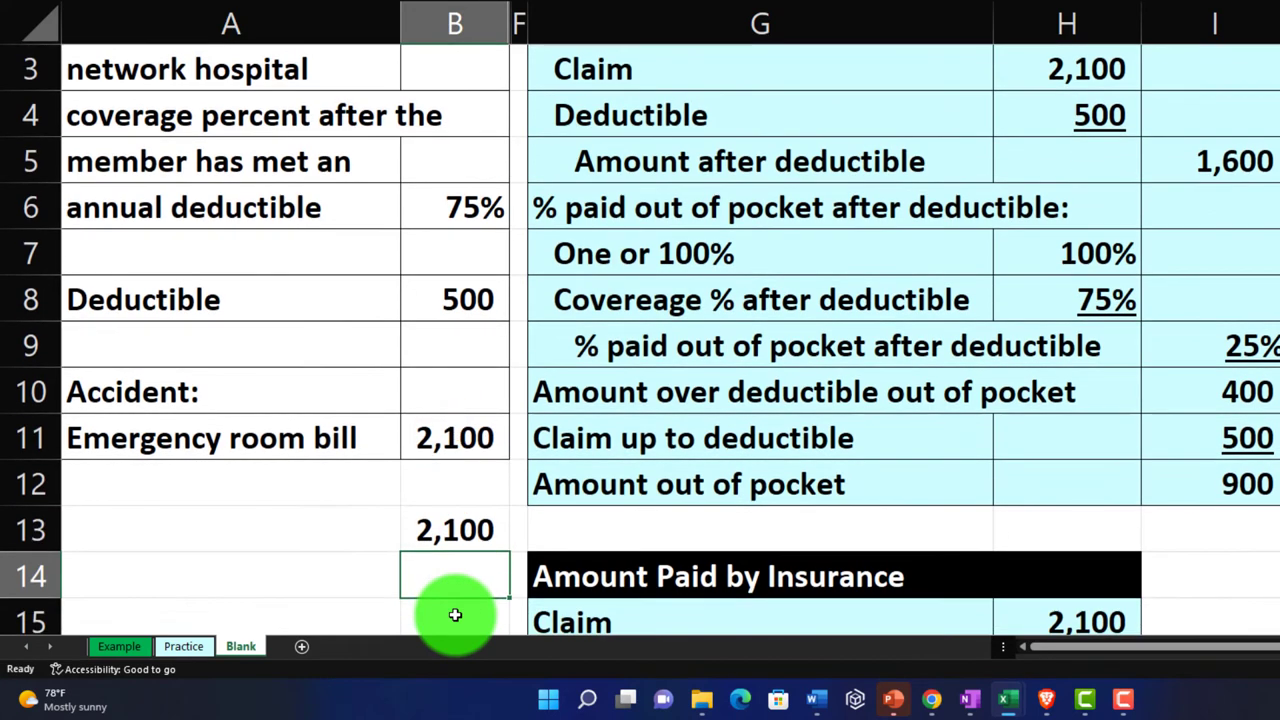
- Set the emergency room bill in B11 to 300 to test a claim below the deductible
key("Up")
key("Up")
key("Up")
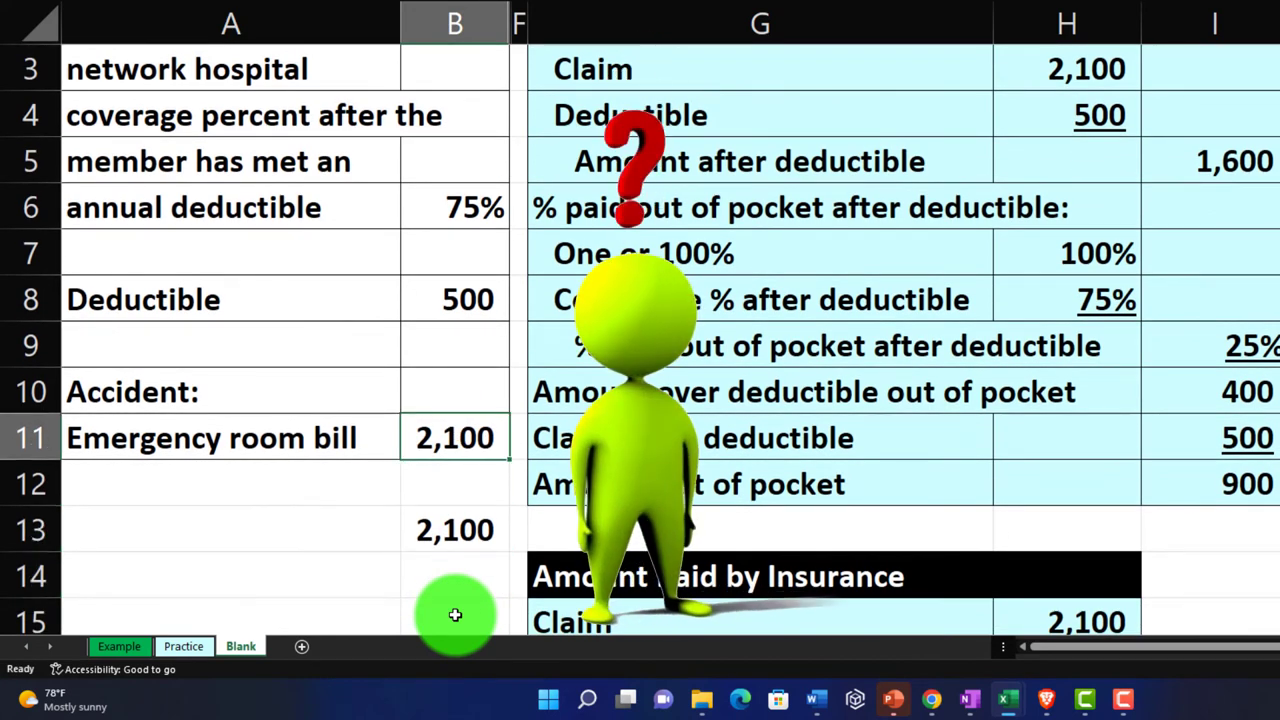
type("300")
key("Return")
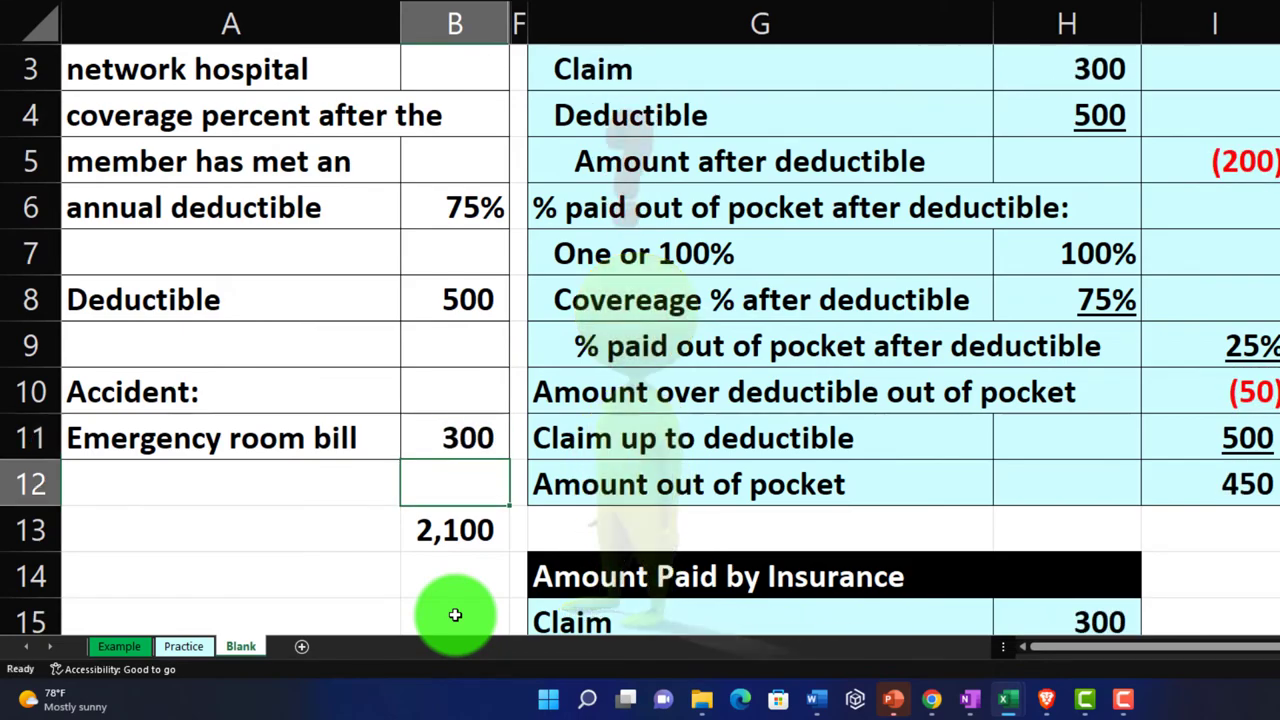